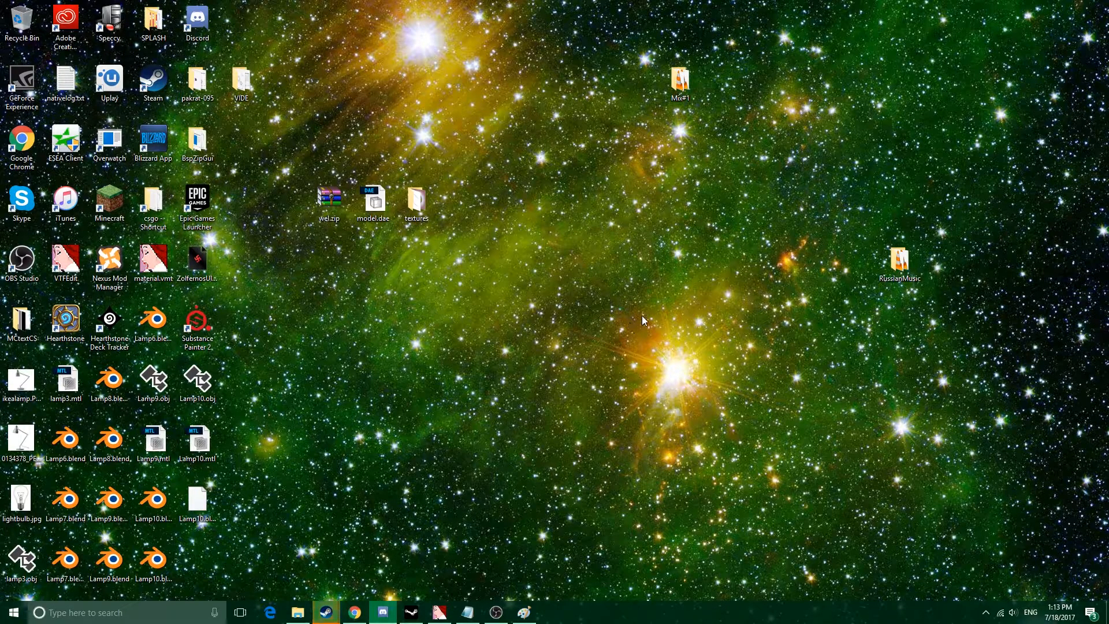
Switch to Paint to review the hand-drawn room layout sketch, and put its window away.
drag(500, 183, 858, 559)
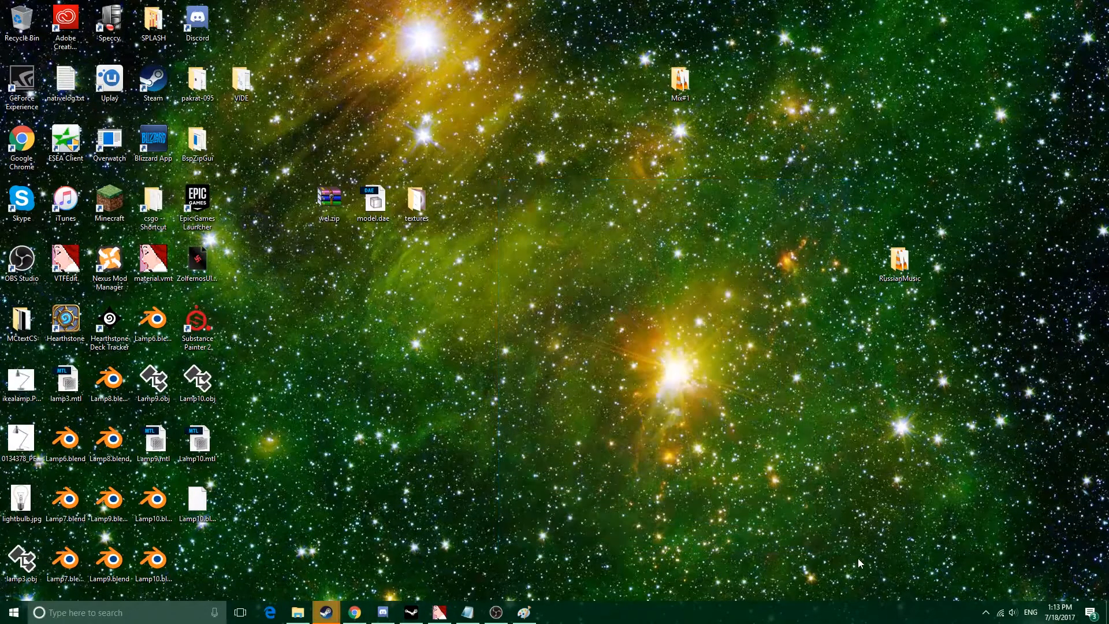
drag(487, 153, 827, 536)
click(526, 612)
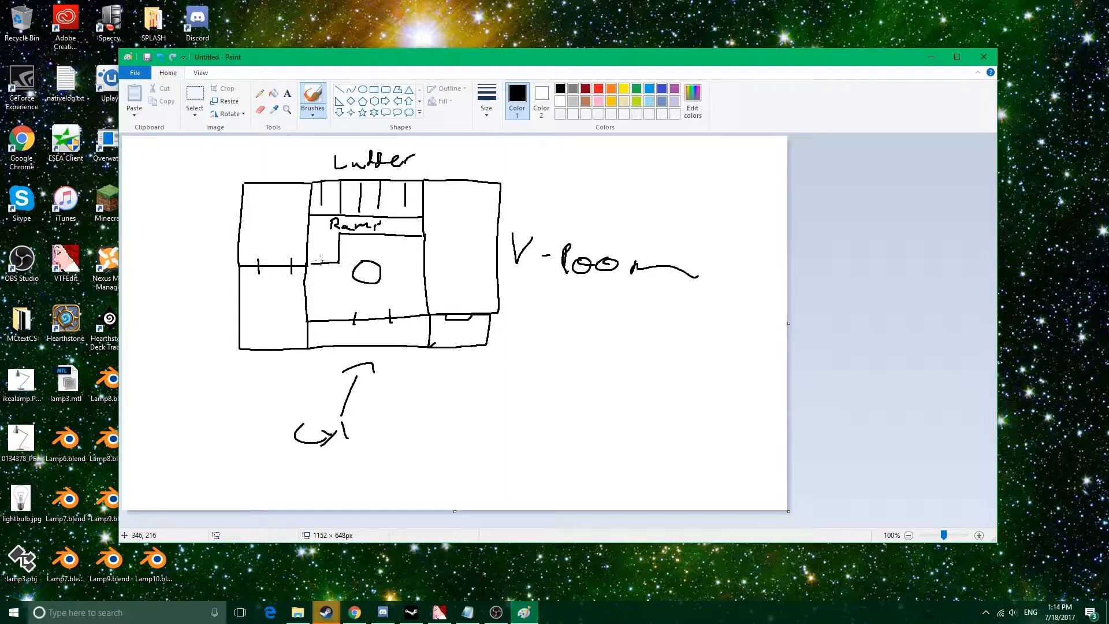
click(931, 56)
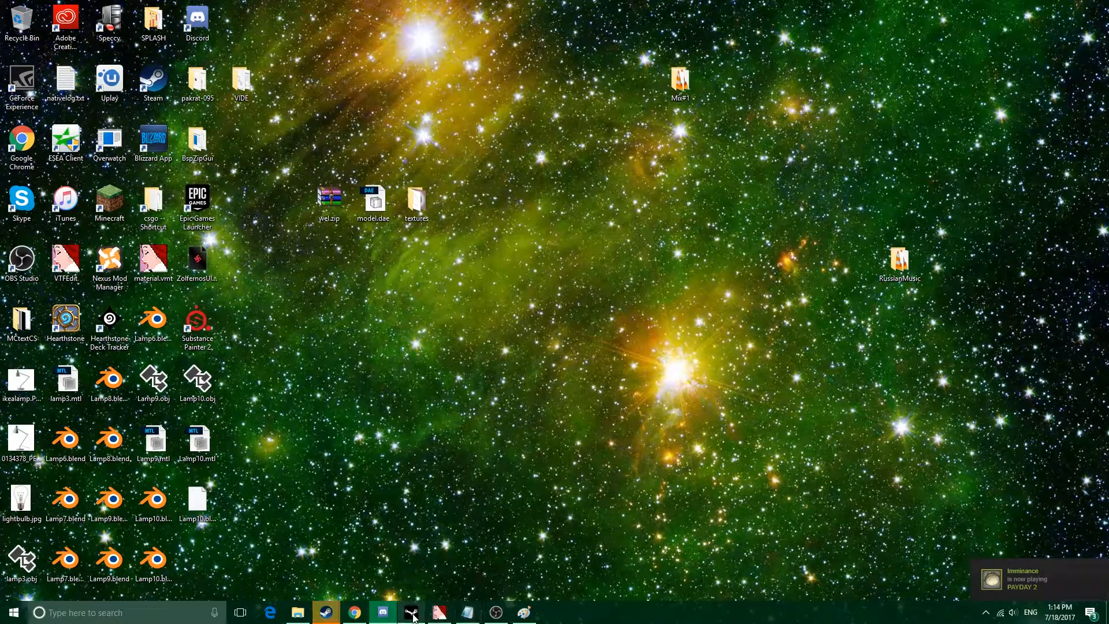
Switch to Steam and show the Tools category of the library, where Counter-Strike: Global Offensive - SDK is listed, and minimise the window.
mouse_move(326, 614)
click(477, 565)
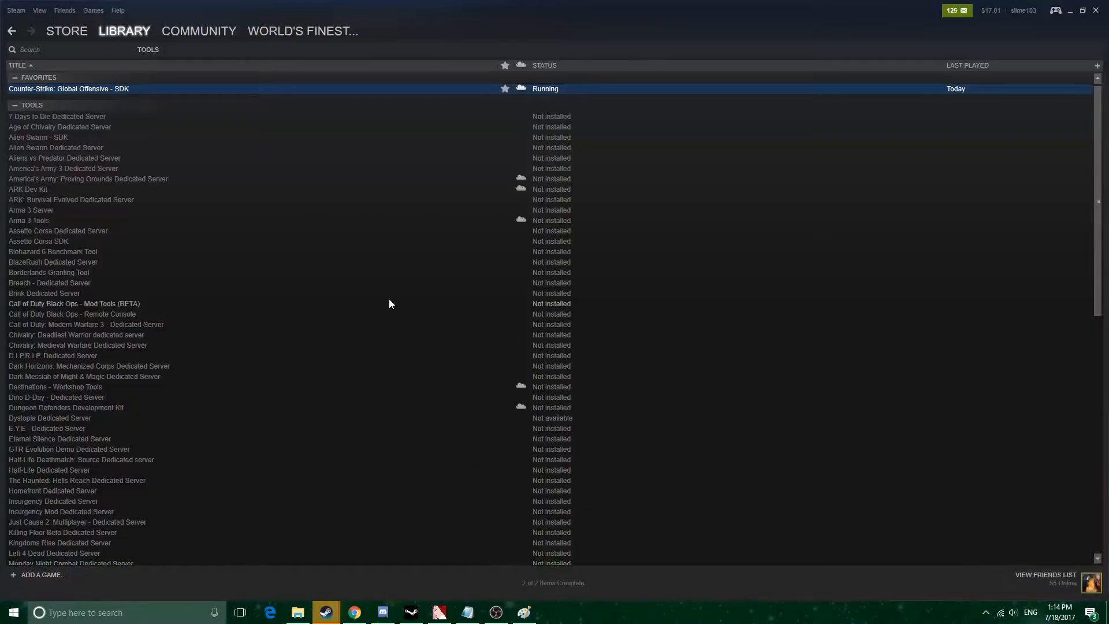
click(144, 49)
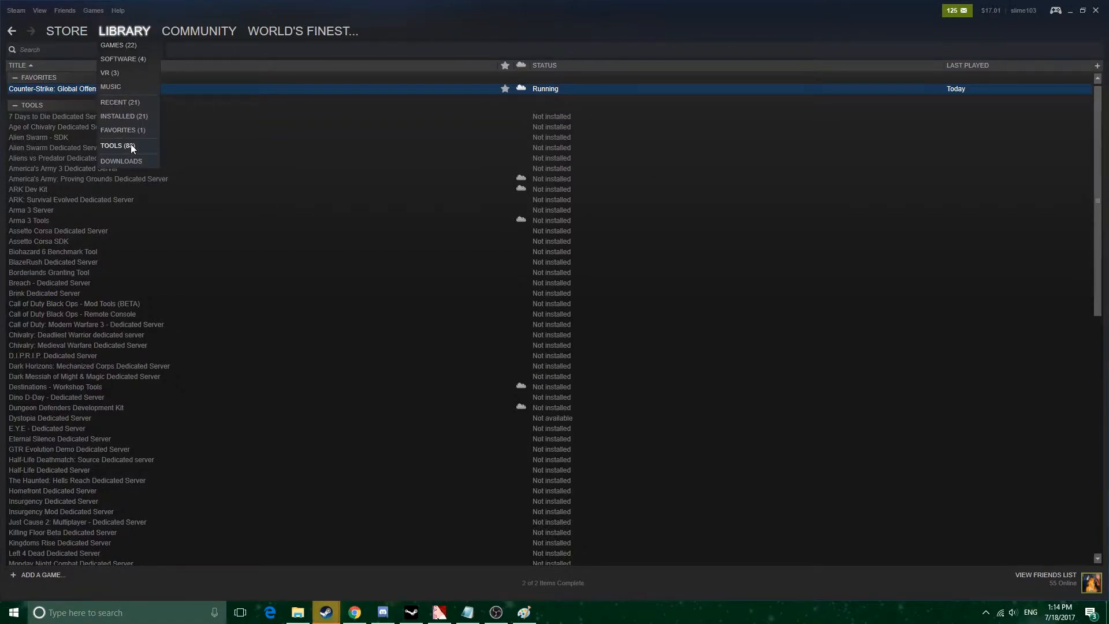
click(130, 143)
scroll(469, 407, down, 5)
scroll(469, 404, up, 5)
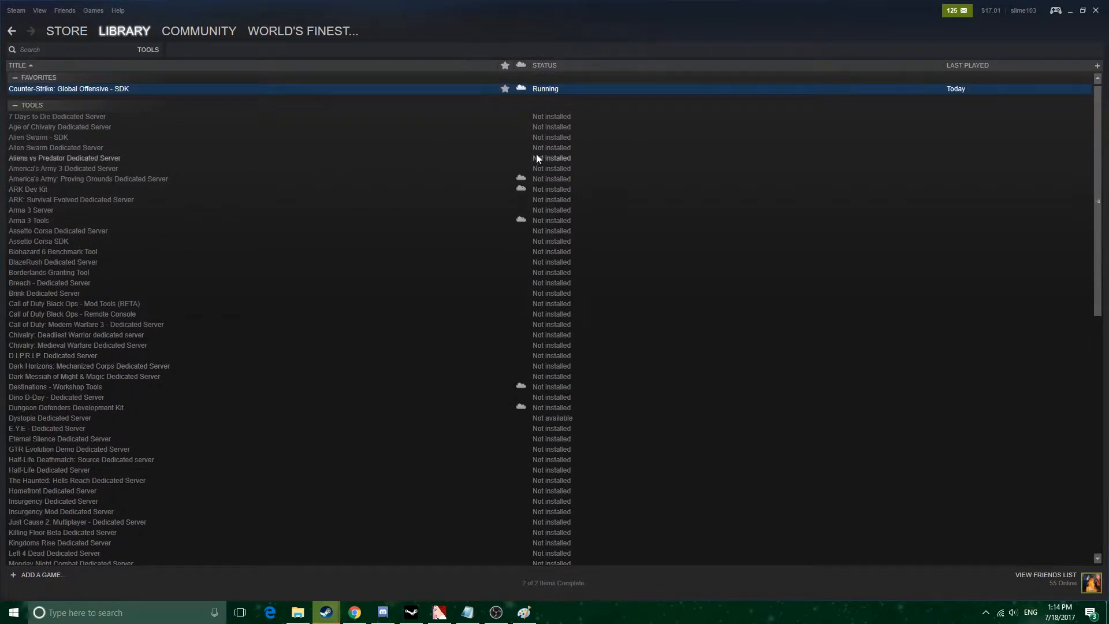
click(1069, 12)
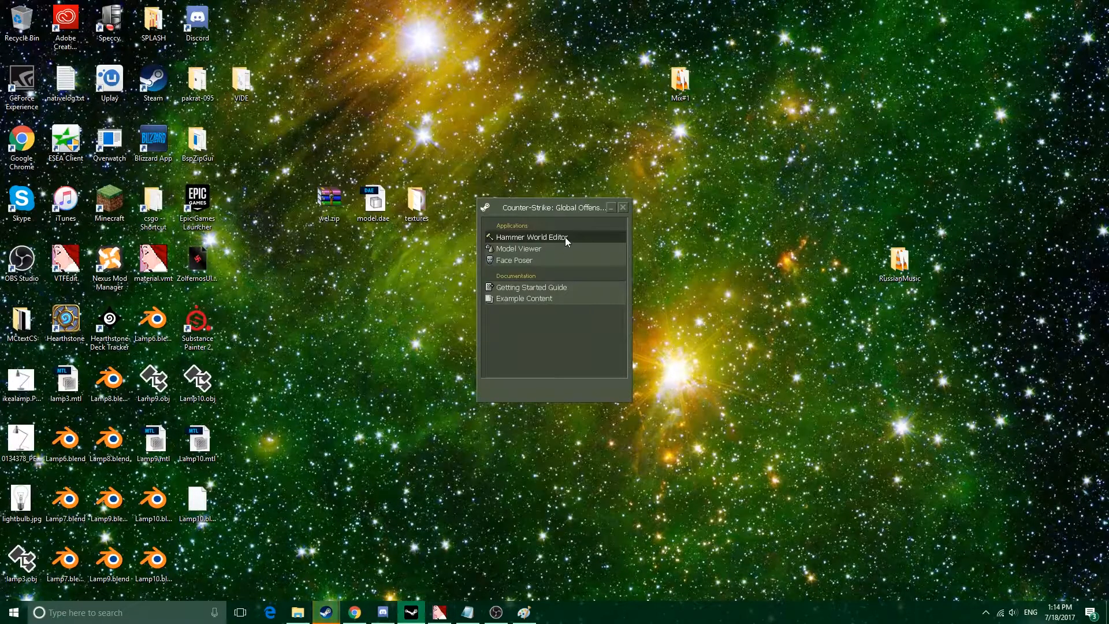
Launch the Hammer World Editor from the Counter-Strike: Global Offensive SDK launcher and open the map tutorial.vmf.
double_click(565, 237)
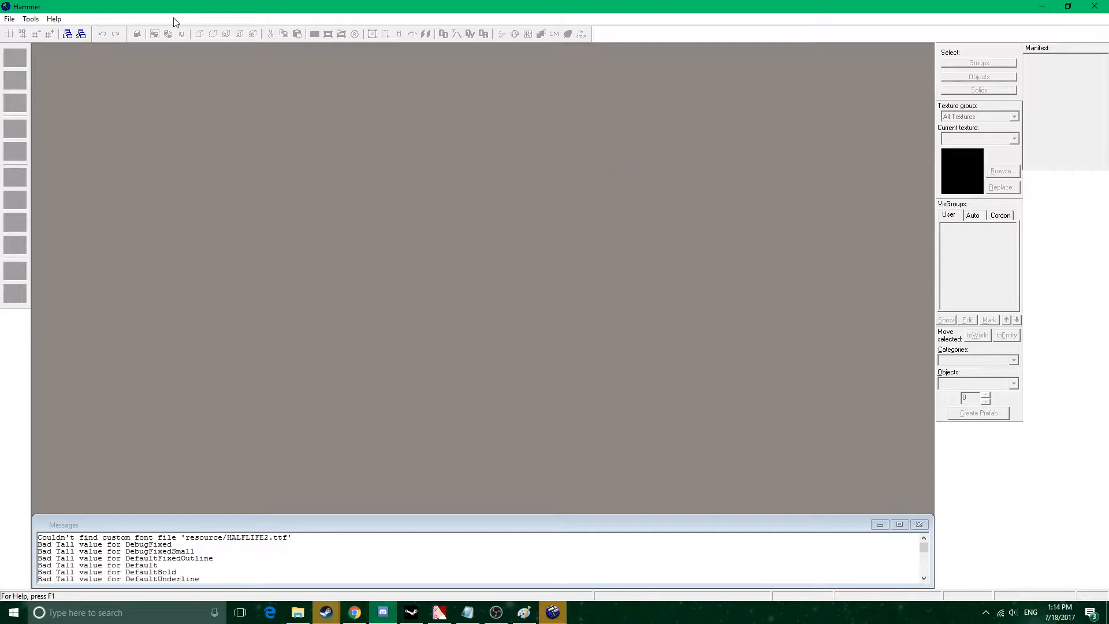
click(12, 21)
click(43, 61)
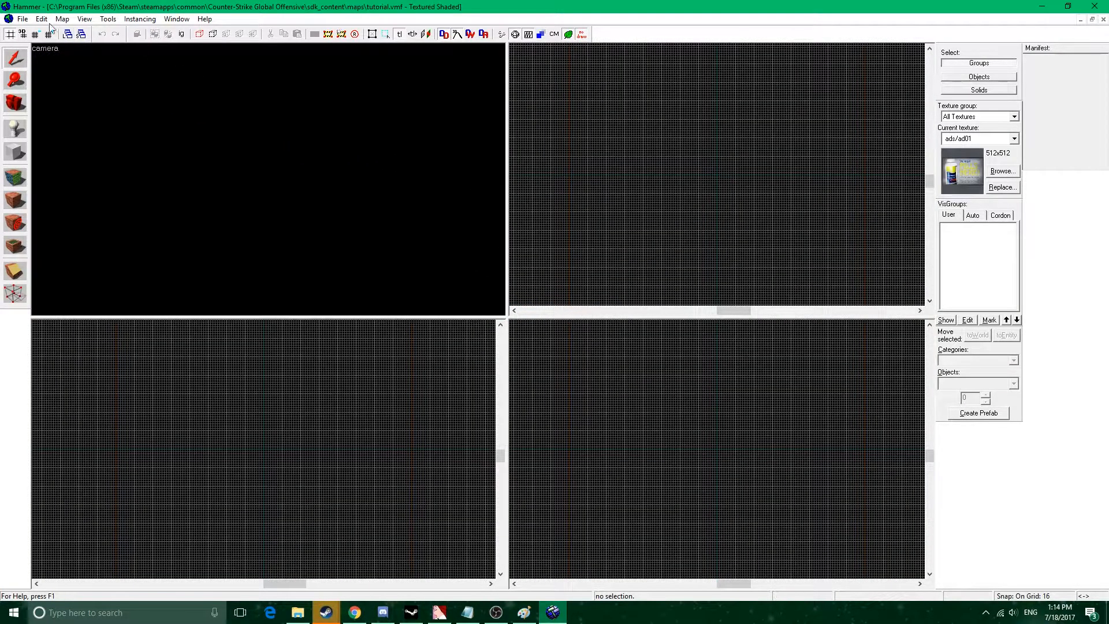
click(23, 19)
click(606, 197)
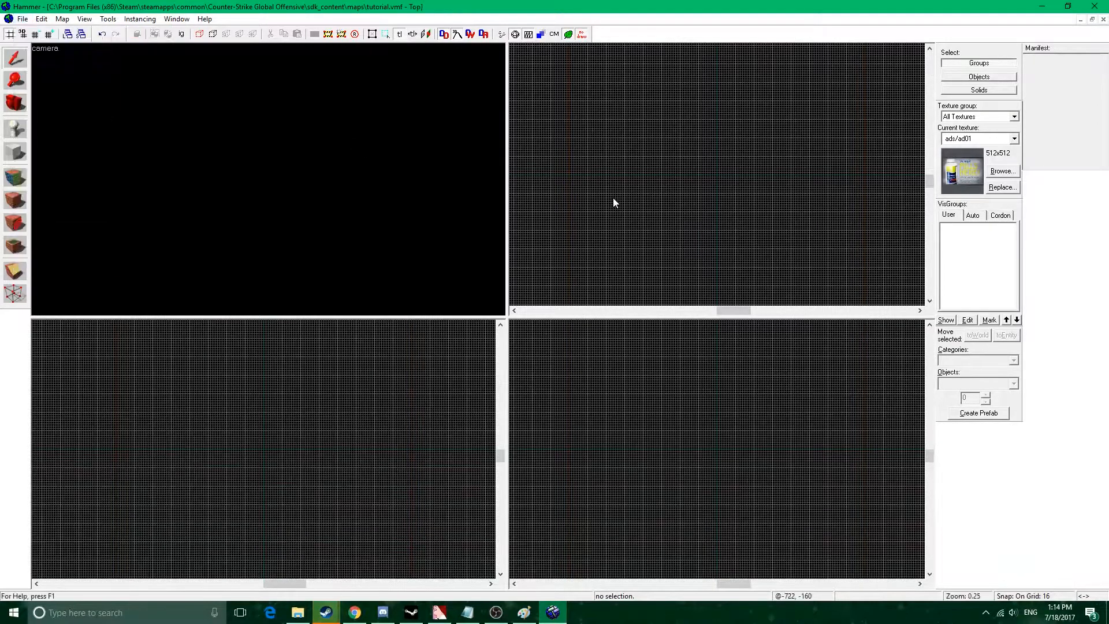
Examine the extent and density of the grid in the top, right and front 2D views.
scroll(707, 215, down, 2)
scroll(676, 204, up, 1)
drag(670, 203, 741, 197)
scroll(705, 450, up, 5)
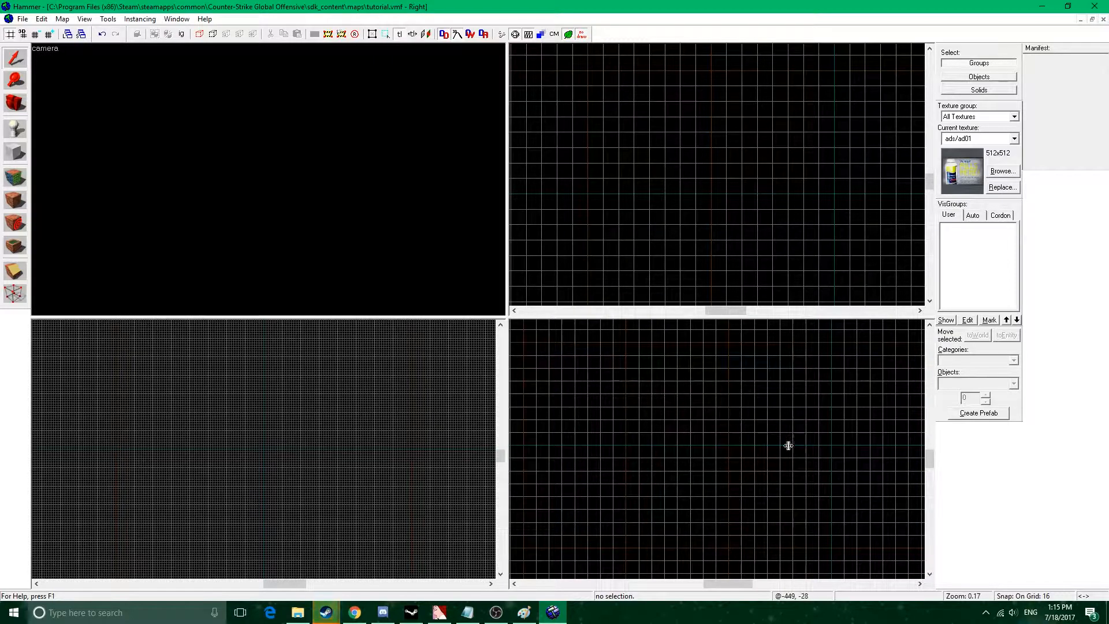
scroll(748, 455, down, 10)
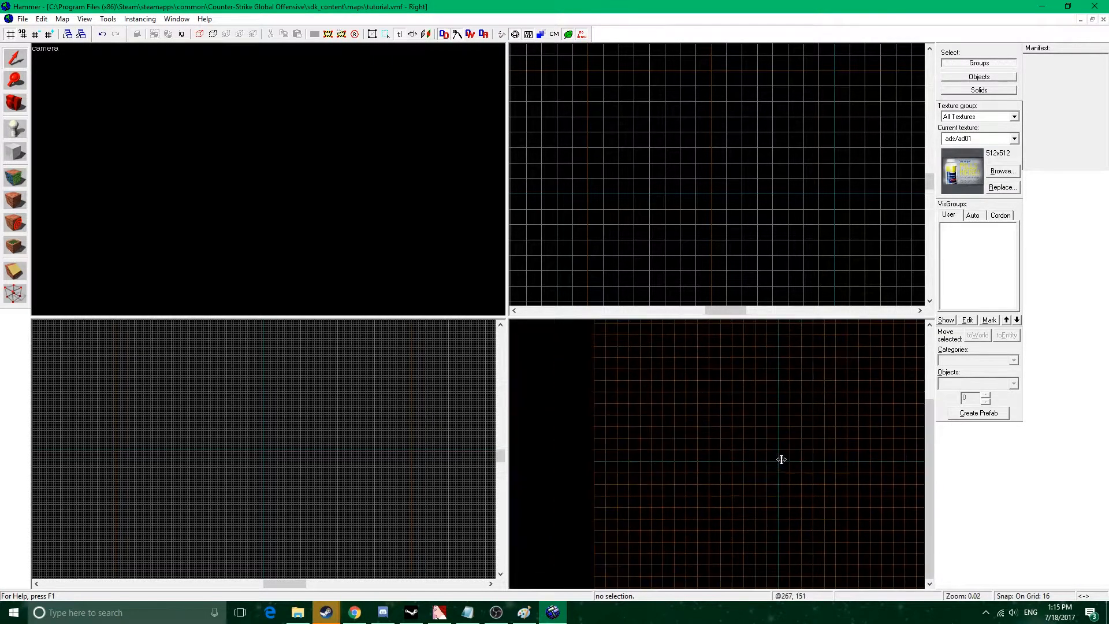
scroll(735, 465, up, 10)
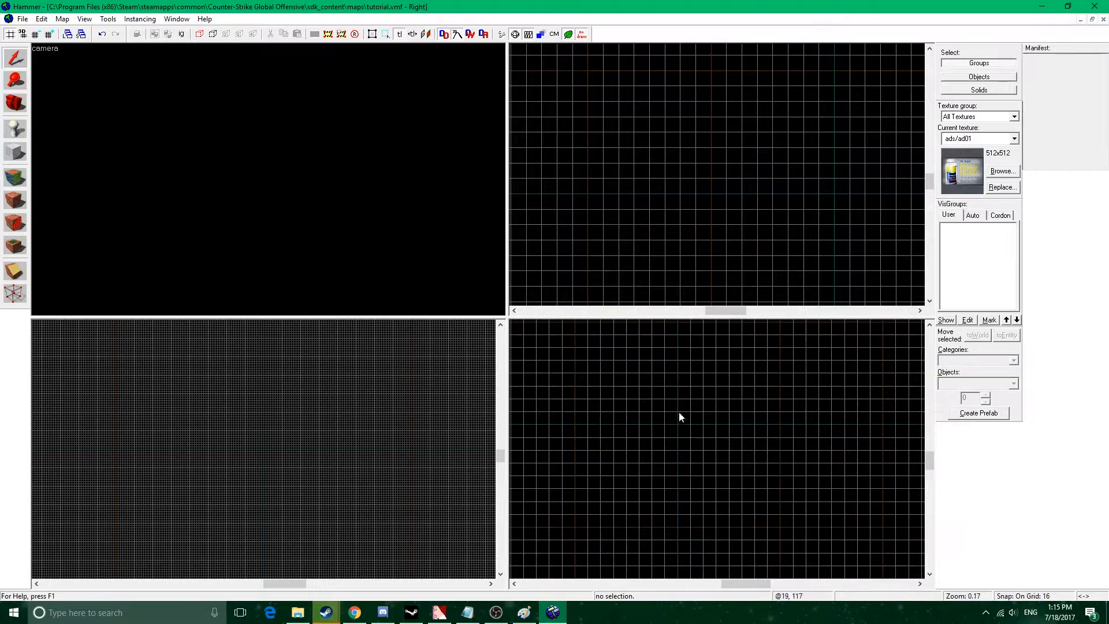
scroll(746, 184, down, 6)
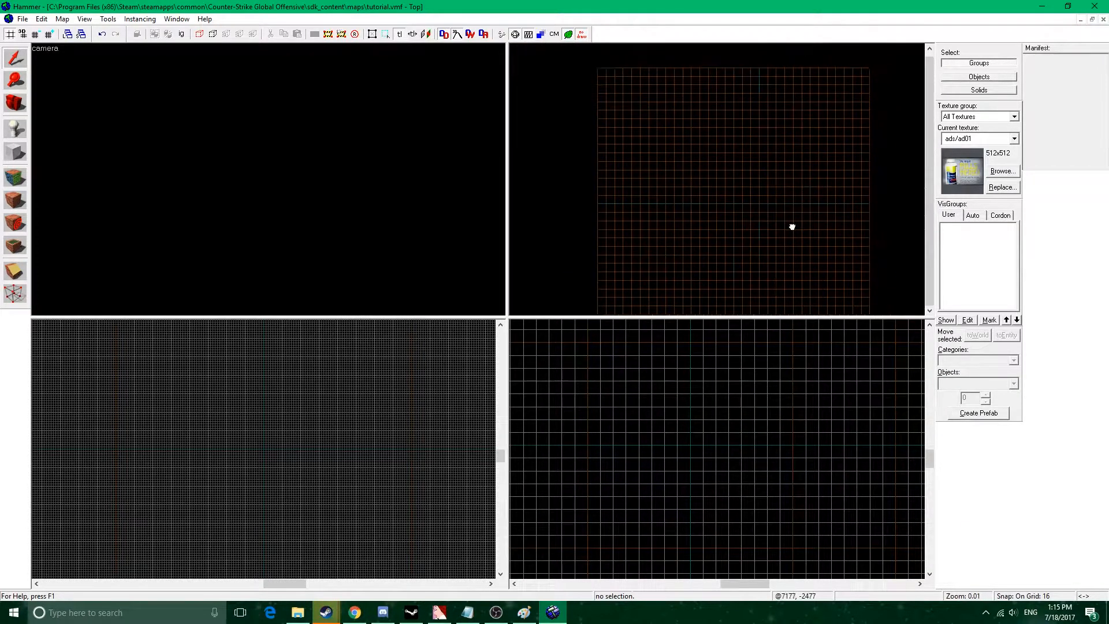
scroll(725, 197, up, 5)
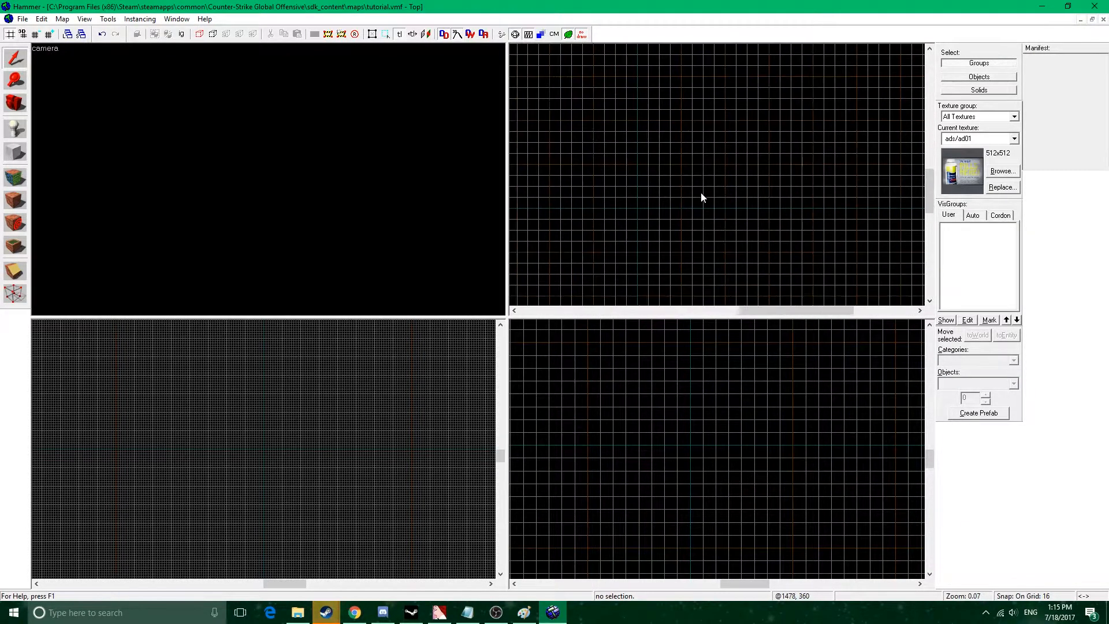
scroll(312, 462, down, 8)
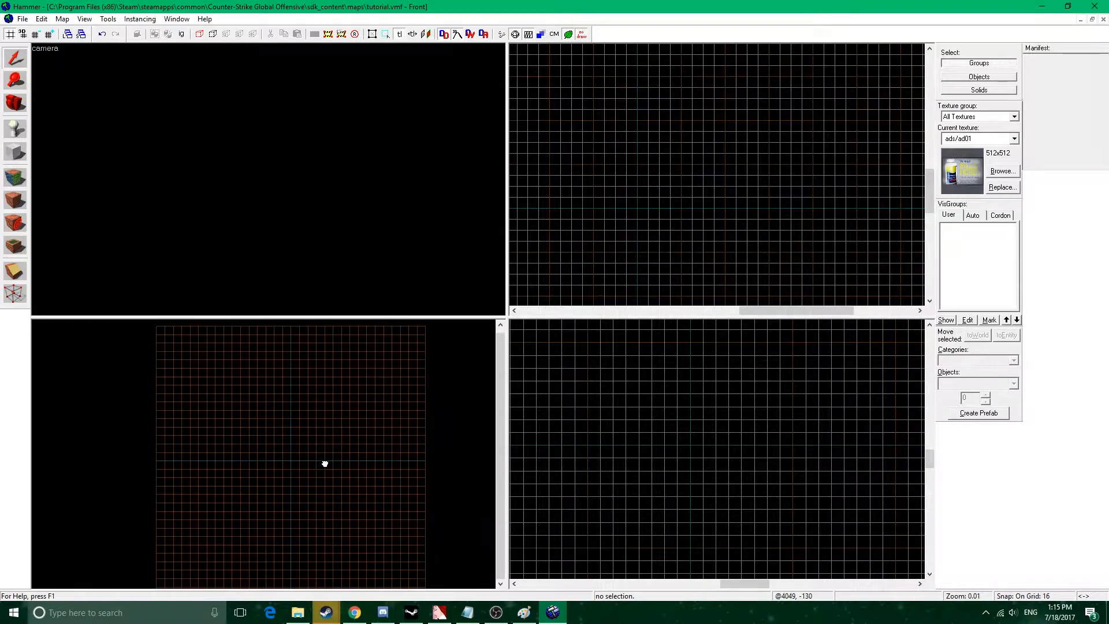
scroll(280, 461, up, 8)
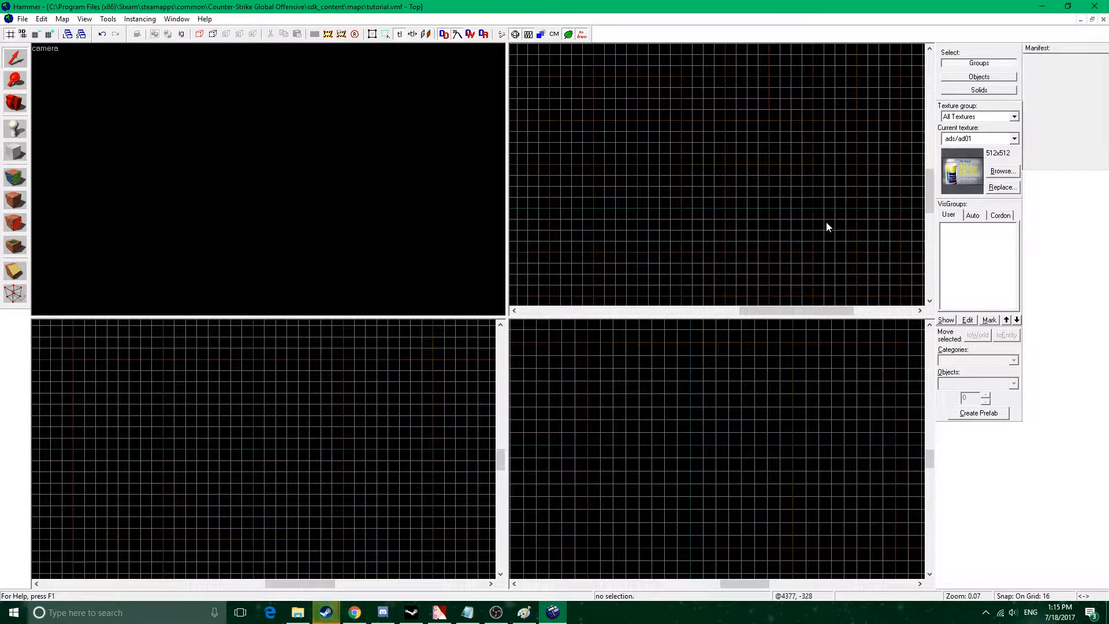
Filter the textures by "dev" and choose the grey 128x128 dev_blendmeasure texture as the current one.
click(1002, 170)
text(dev)
double_click(356, 338)
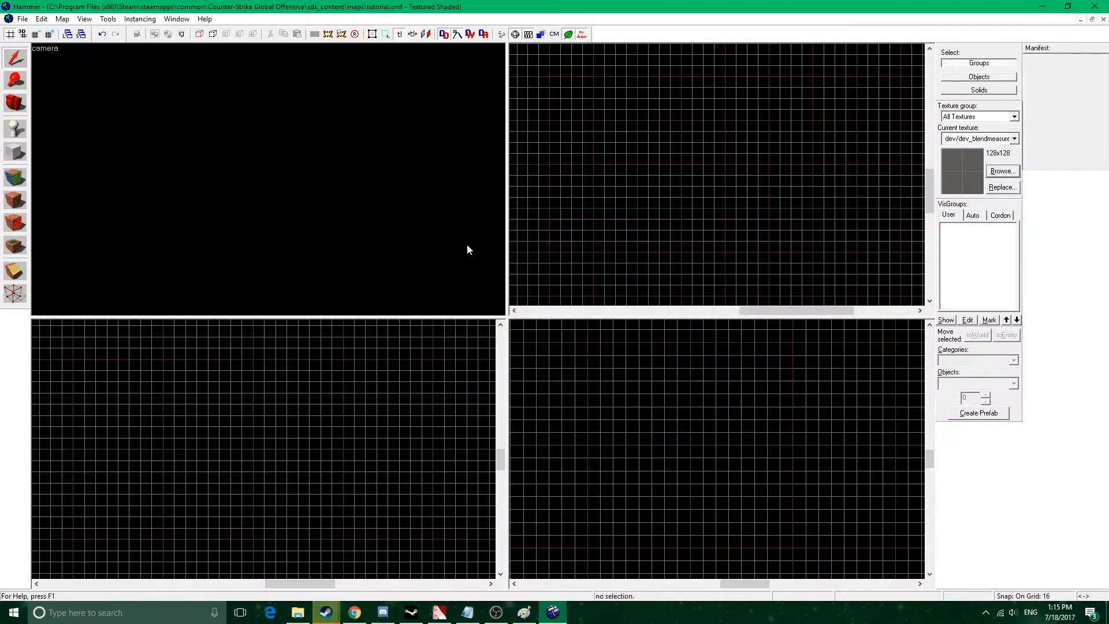
Look through the display modes offered for the camera view without changing its mode.
click(47, 48)
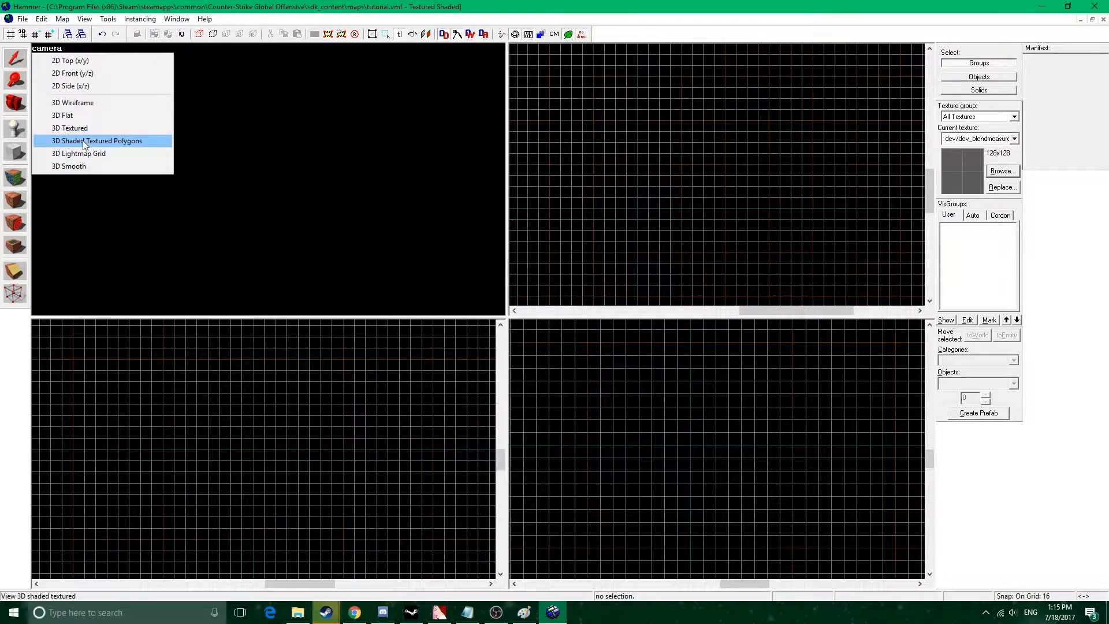
click(579, 73)
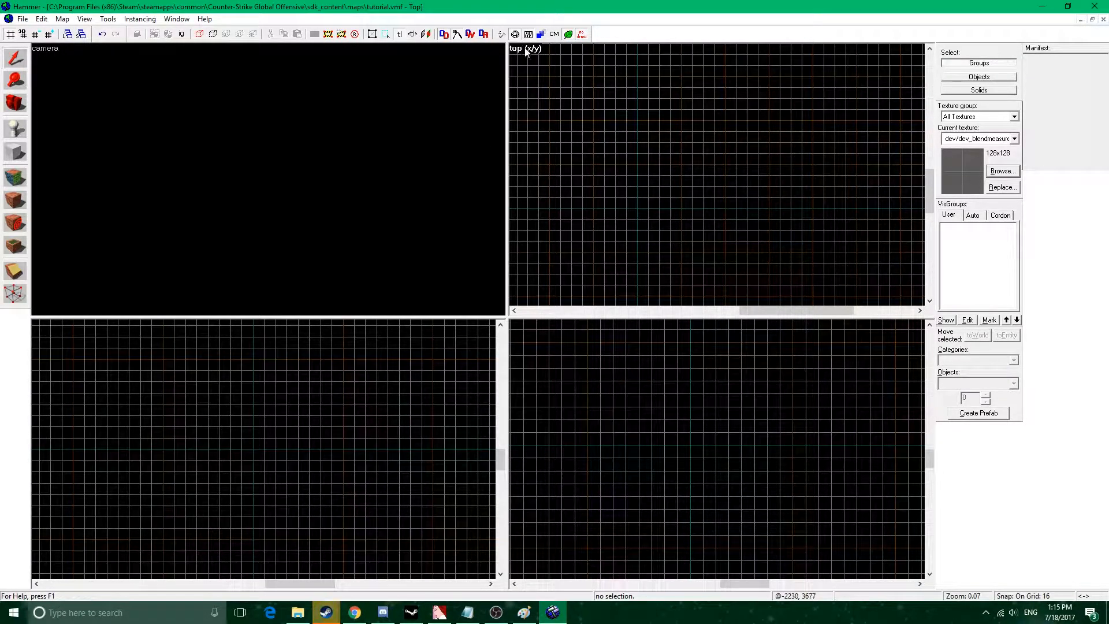
scroll(667, 193, up, 1)
scroll(634, 182, down, 1)
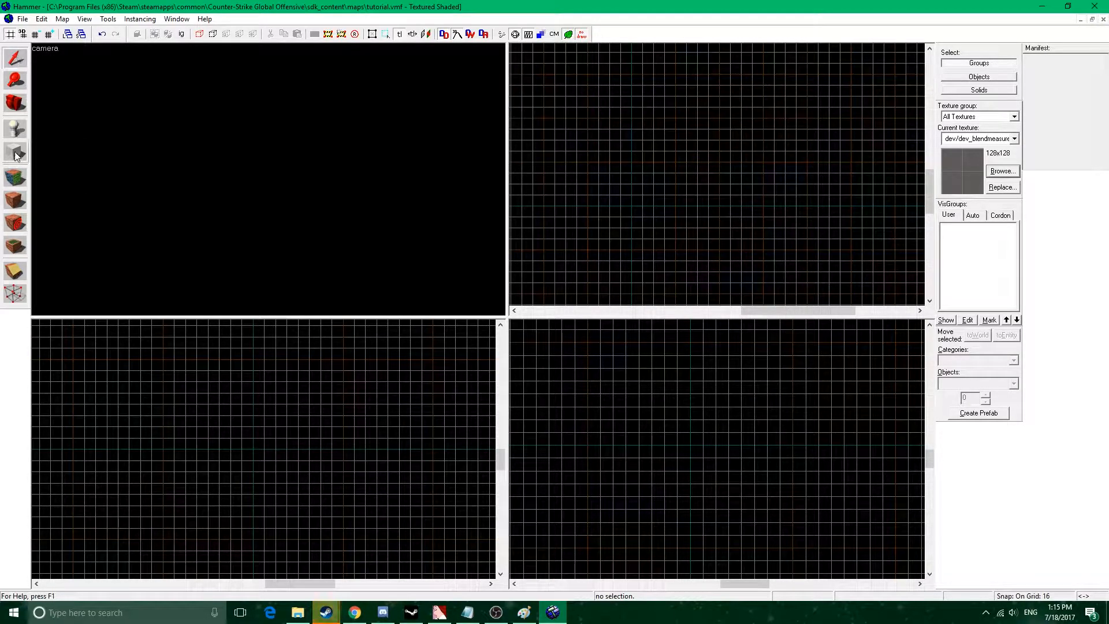
click(16, 61)
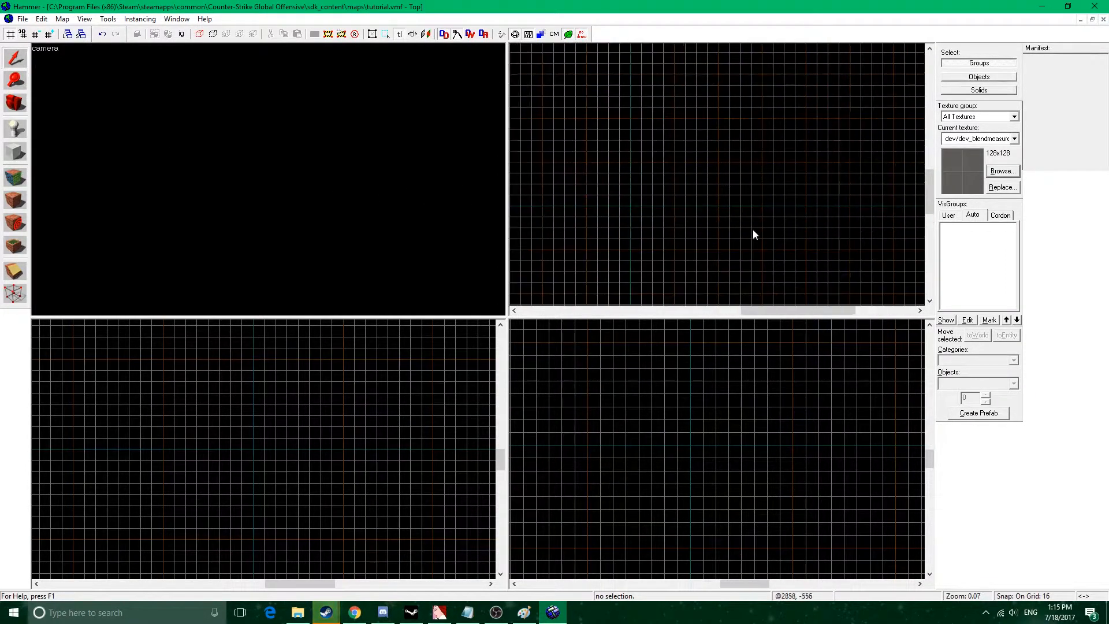
Create a flat floor block 320 by 432 units and 16 units thick with the Block tool.
key(shift+b)
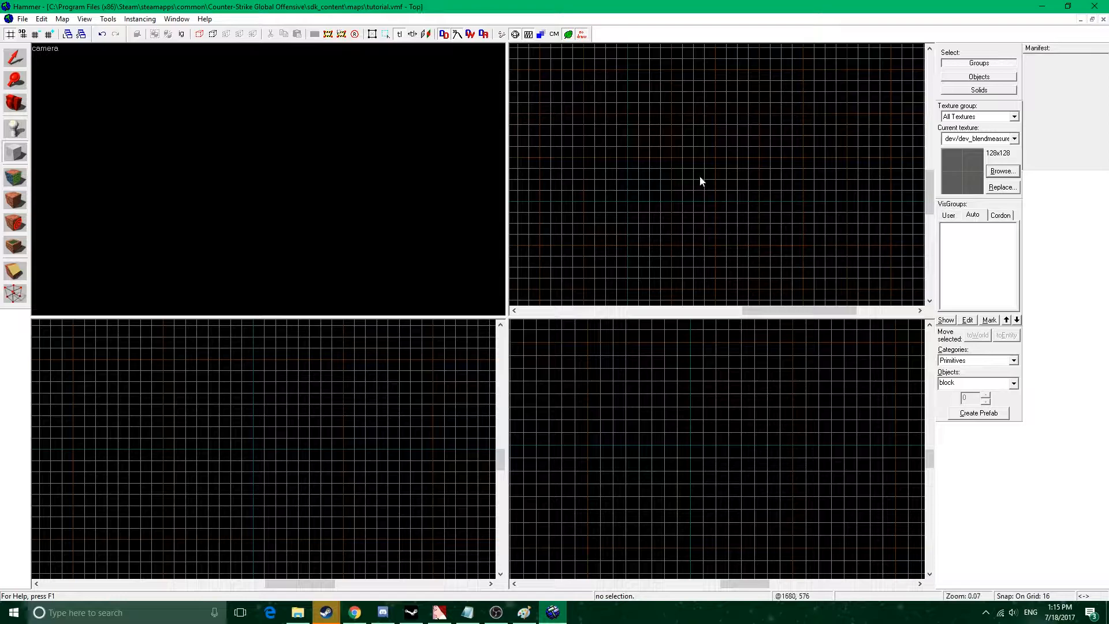
scroll(727, 200, up, 5)
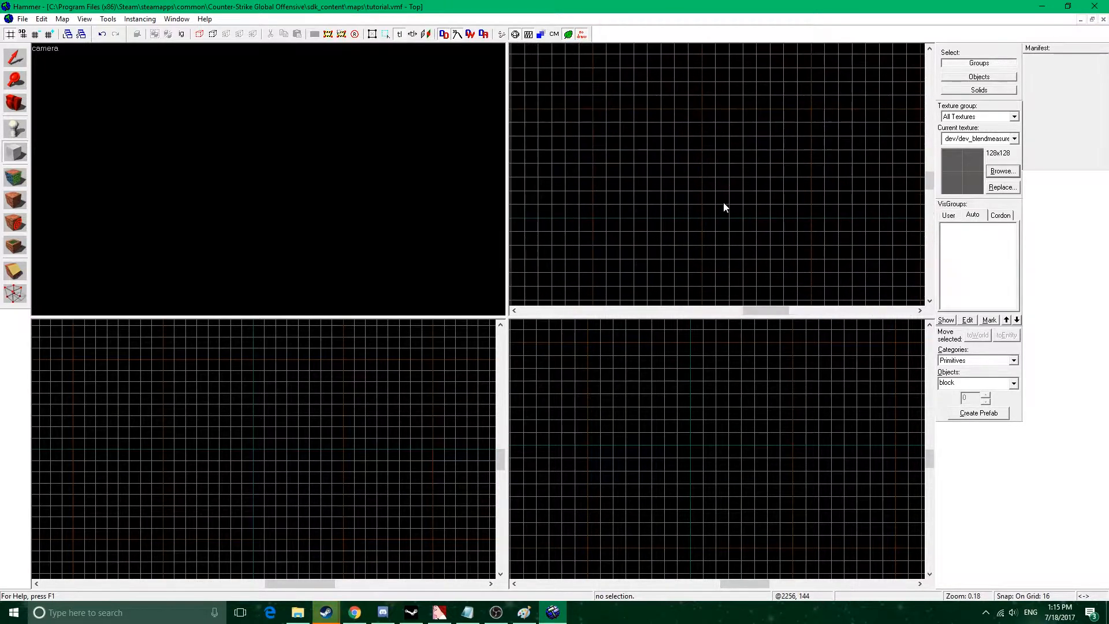
drag(702, 217, 740, 172)
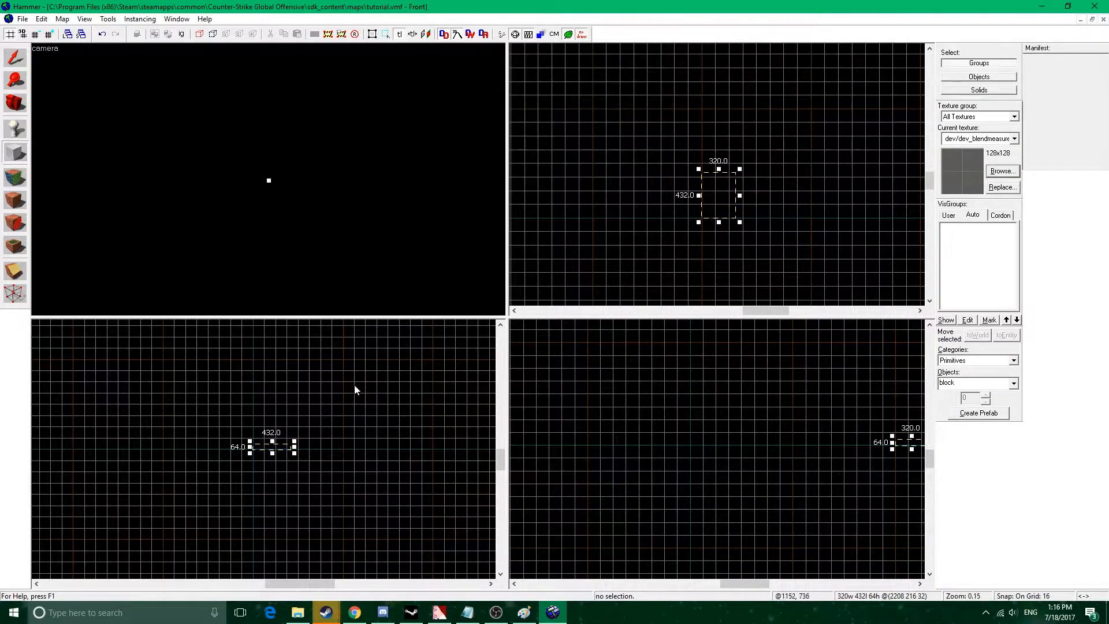
scroll(267, 453, up, 5)
drag(335, 452, 335, 463)
drag(336, 404, 336, 445)
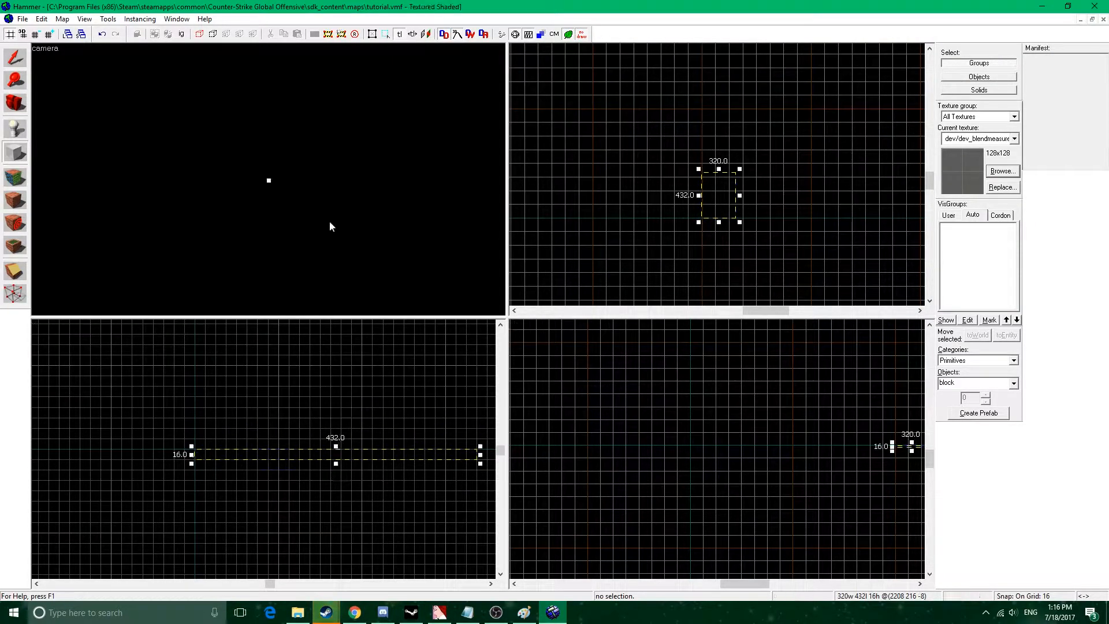
key(Return)
Select the floor block and move it in the top view beside the grid origin.
key(z)
key(s)
key(d)
key(a)
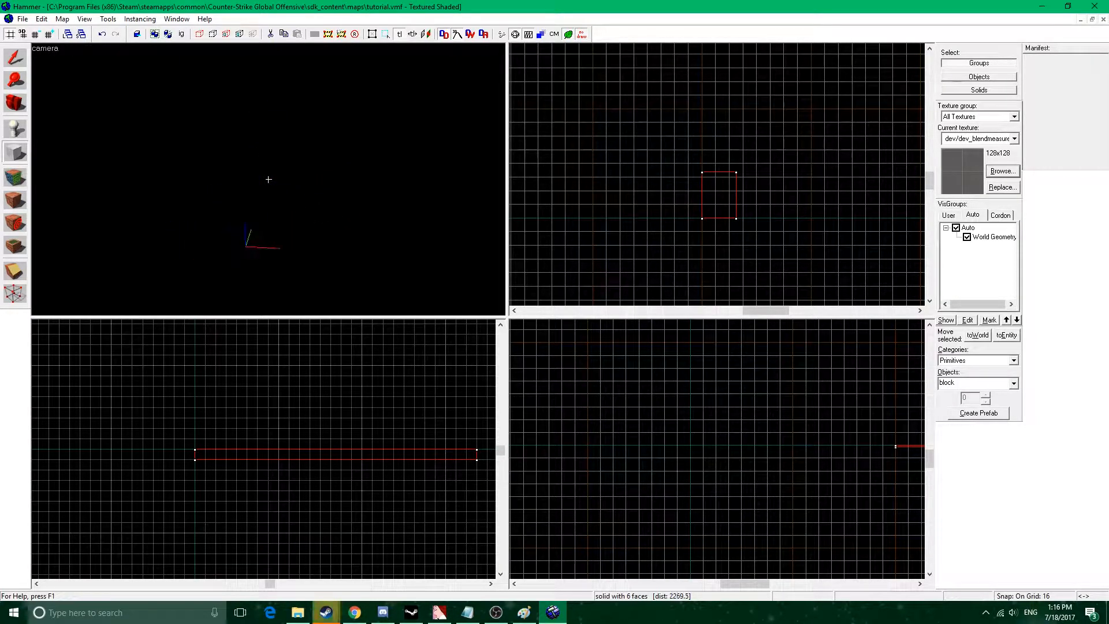
key(z)
key(s)
key(s)
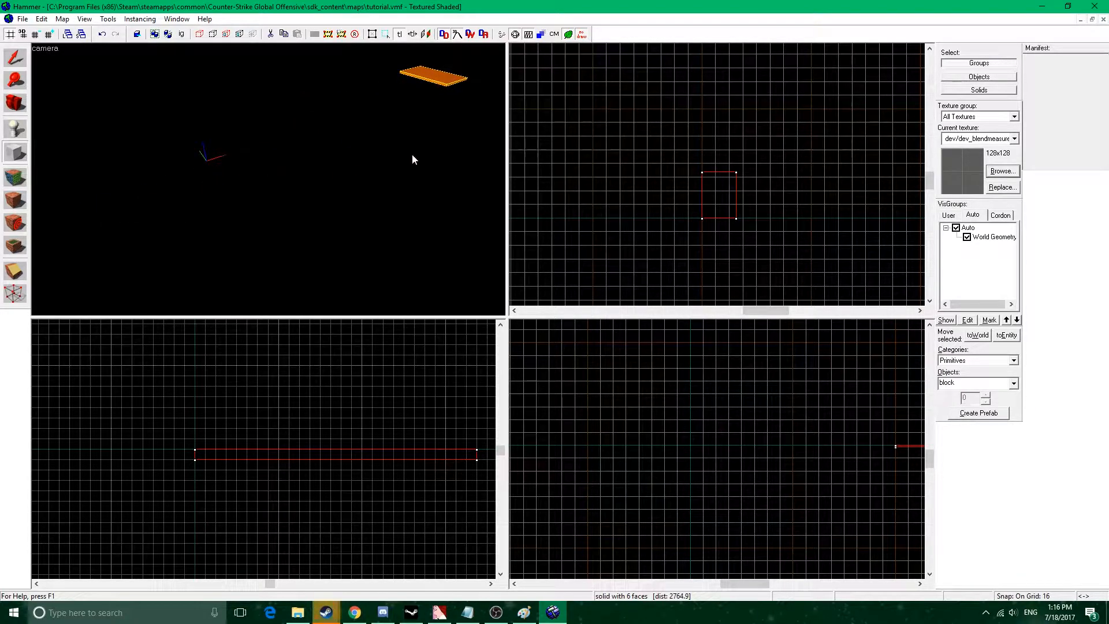
key(shift+s)
scroll(788, 213, down, 4)
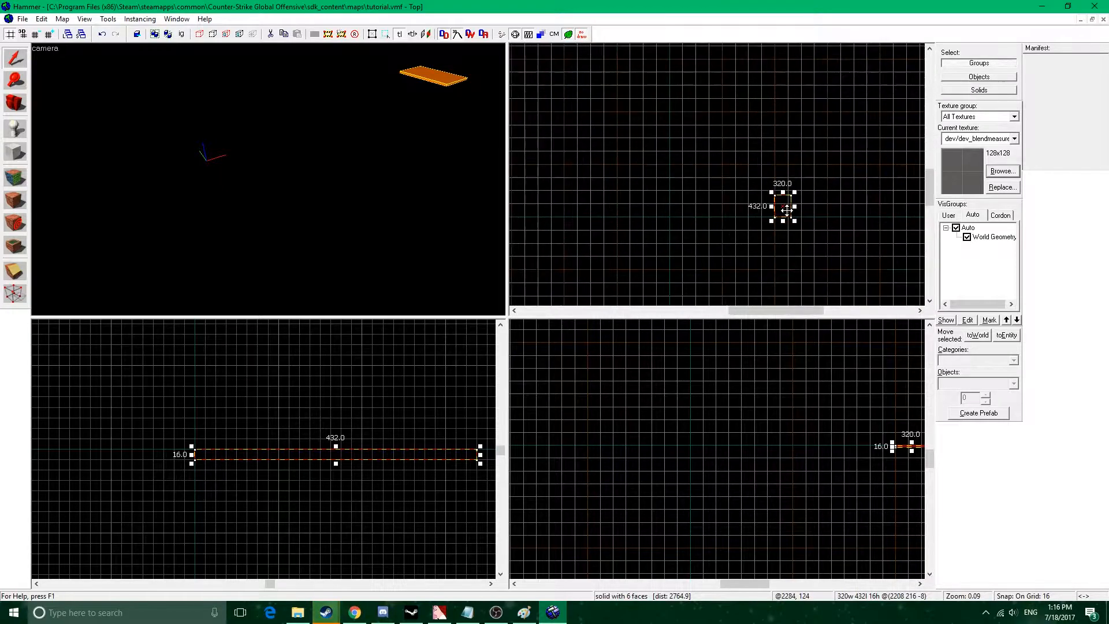
scroll(819, 214, down, 5)
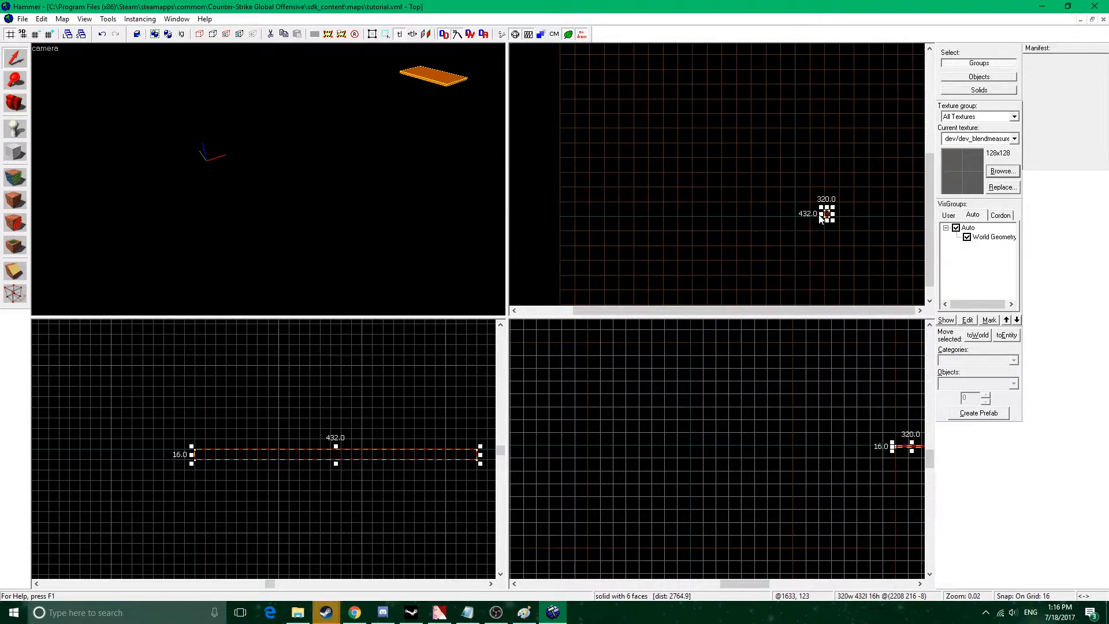
mouse_move(830, 216)
mouse_down()
mouse_move(756, 219)
mouse_move(732, 207)
mouse_up()
scroll(756, 220, up, 10)
scroll(756, 220, up, 4)
Shift the floor block 16 units along X so that its corner sits exactly on the grid origin.
key(z)
key(w)
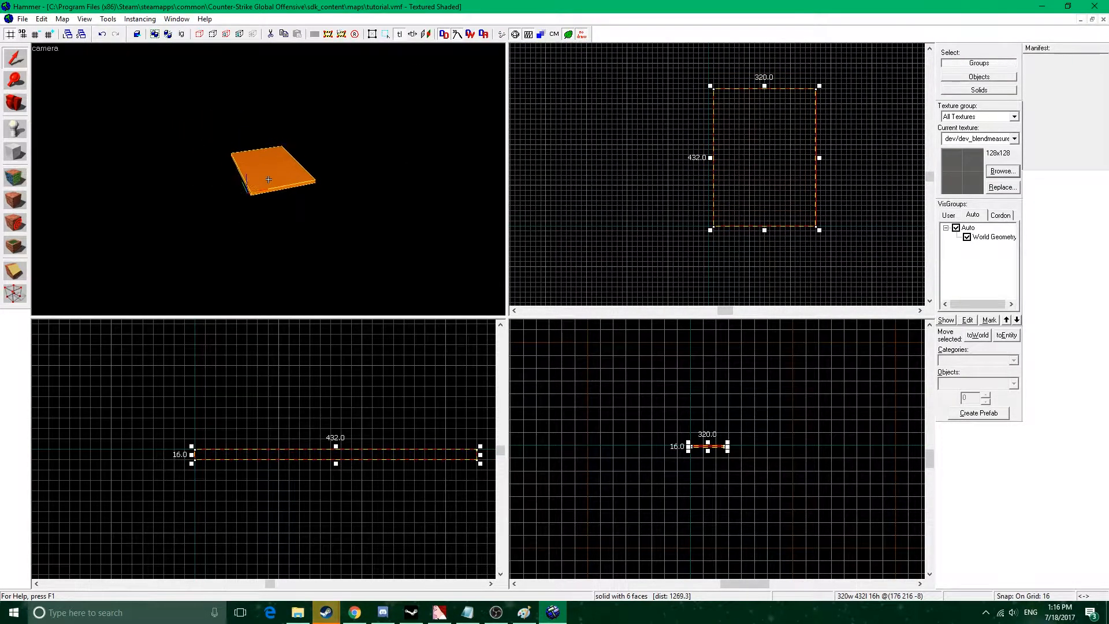
key(z)
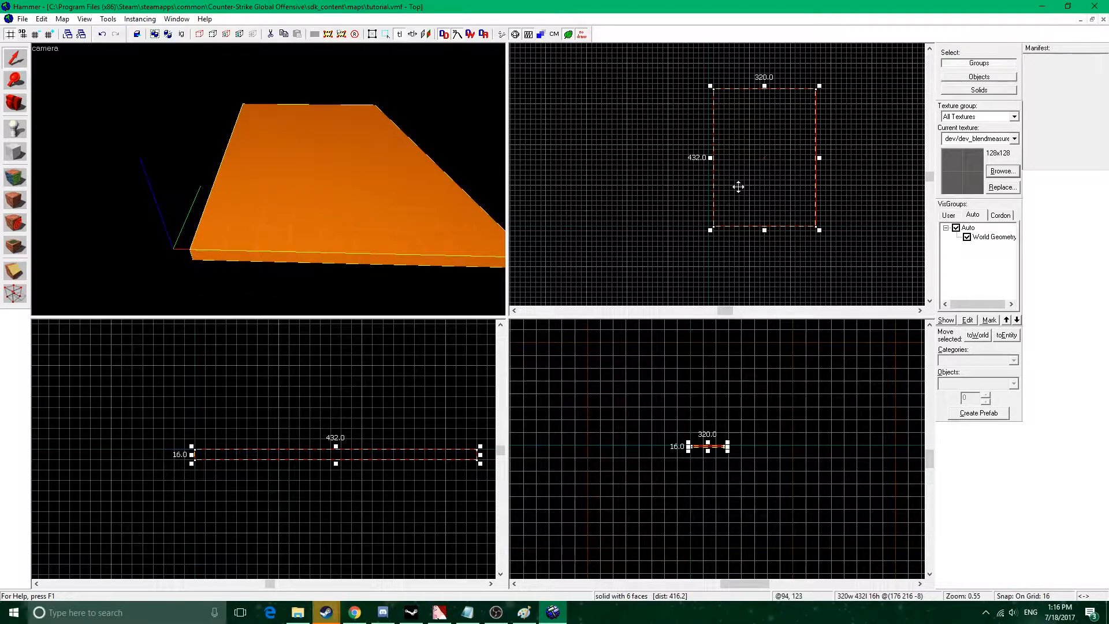
scroll(738, 187, up, 3)
scroll(740, 185, down, 7)
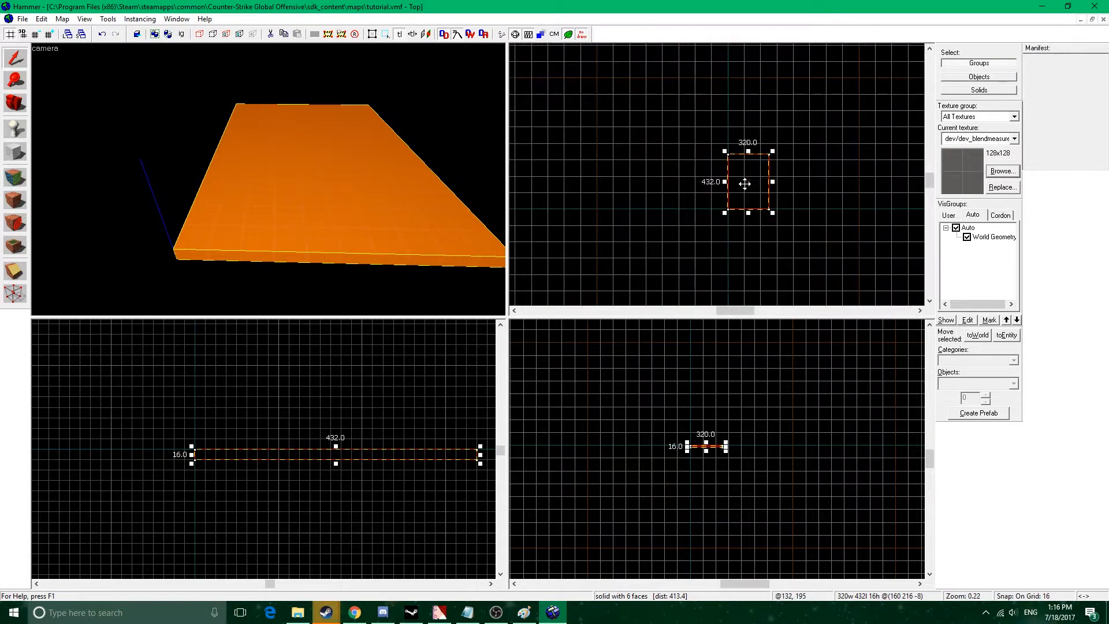
Place an info_player_terrorist entity on top of the floor block near its front edge and select it.
click(15, 128)
click(338, 214)
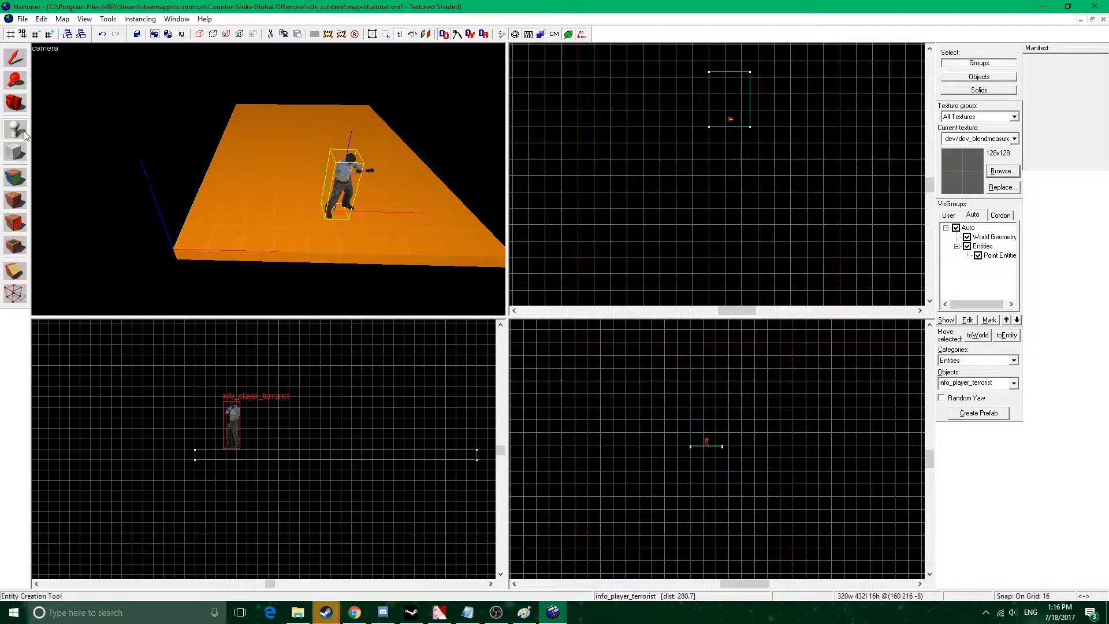
click(19, 56)
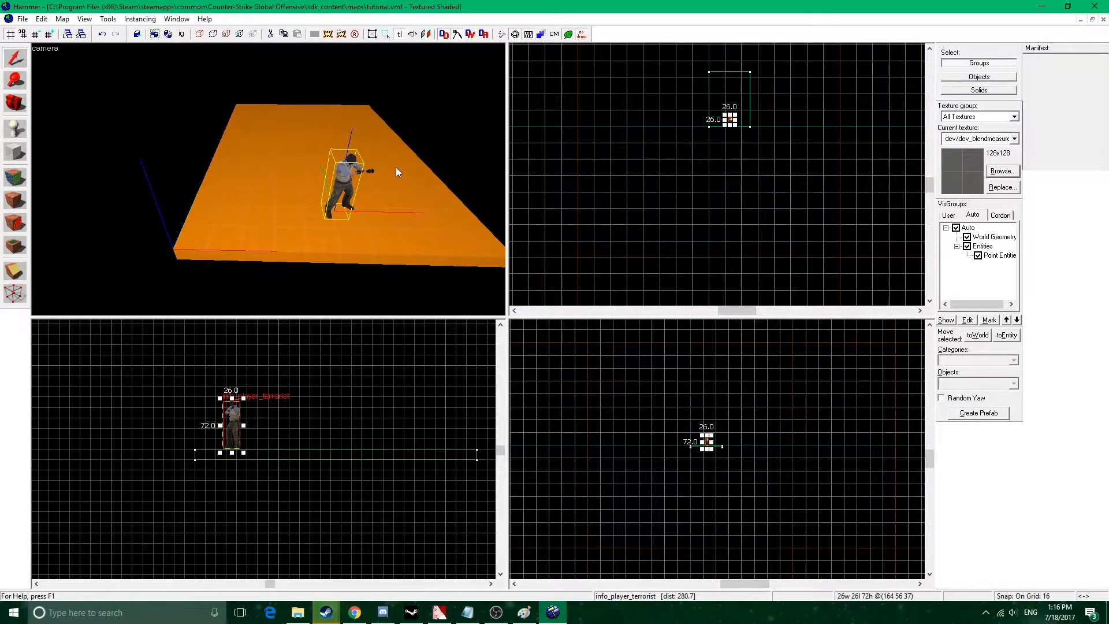
Select the floor block under the terrorist entity and resize it to 224 by 304 units in the top view.
key(z)
key(w)
key(s)
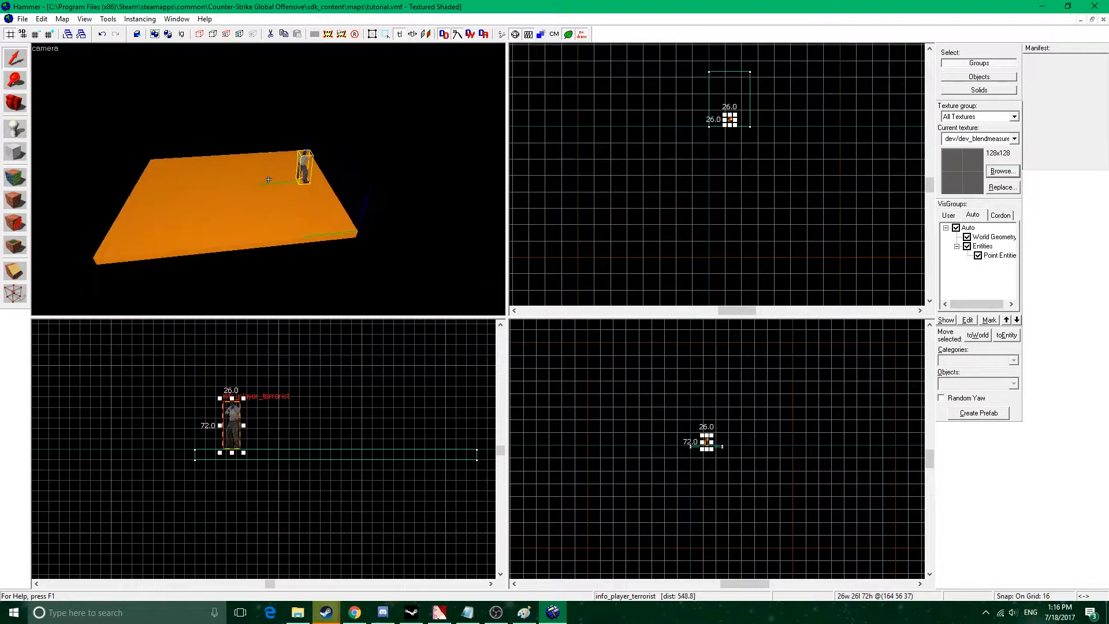
key(z)
click(269, 181)
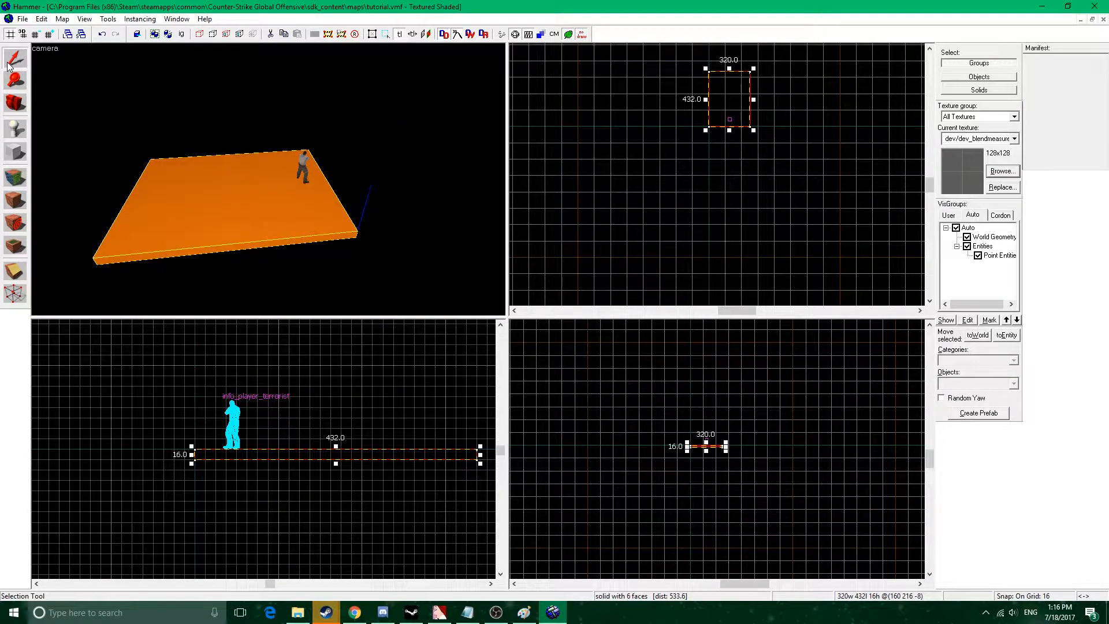
scroll(263, 176, up, 4)
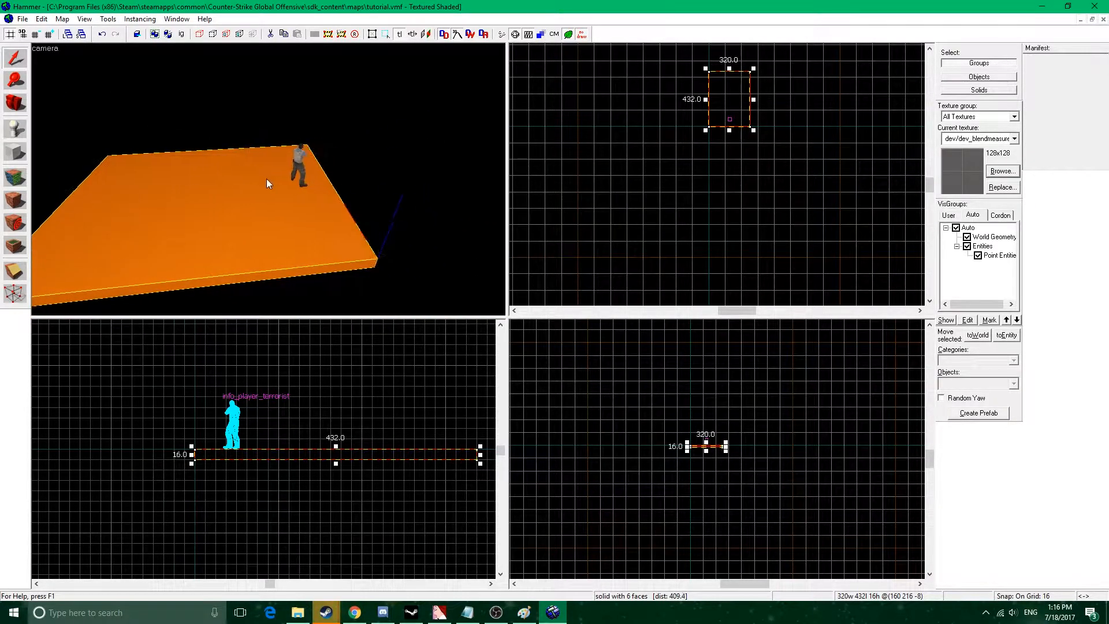
key(z)
key(d)
key(z)
middle_drag(758, 102, 769, 143)
scroll(751, 141, up, 3)
mouse_move(803, 64)
mouse_down()
mouse_move(782, 118)
mouse_move(744, 133)
mouse_move(775, 109)
mouse_move(765, 114)
mouse_up()
key(z)
key(z)
middle_drag(786, 187, 767, 163)
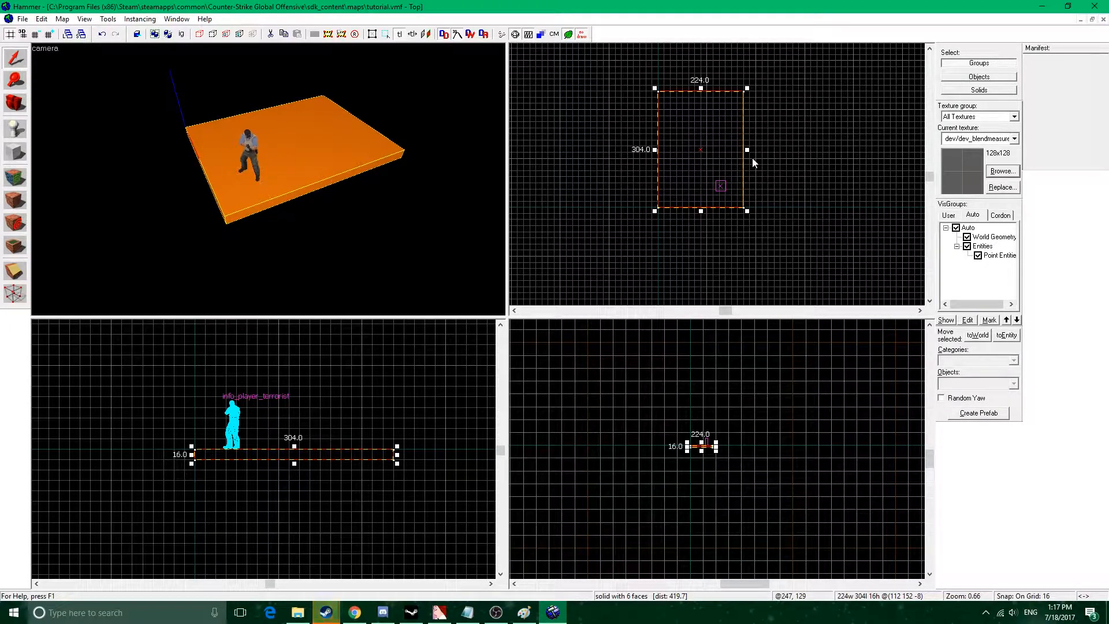
Copy the floor block 304 units along Y so that the copy sits flush against its edge at the grid origin.
middle_drag(800, 191, 798, 169)
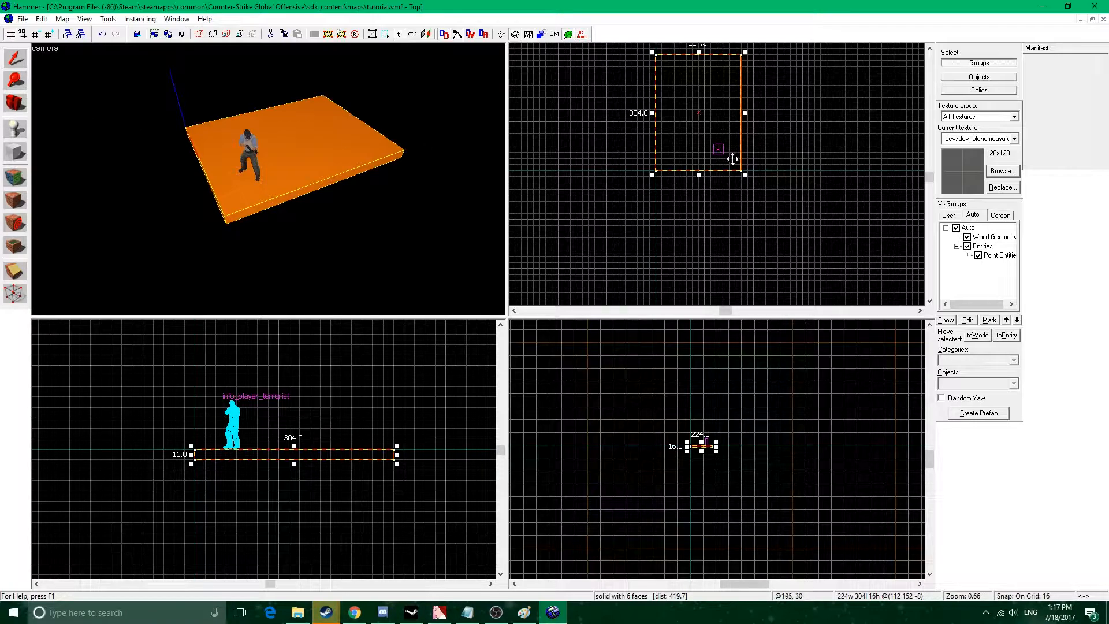
mouse_move(711, 99)
shift+mouse_down()
mouse_move(697, 112)
mouse_move(709, 215)
shift+mouse_up()
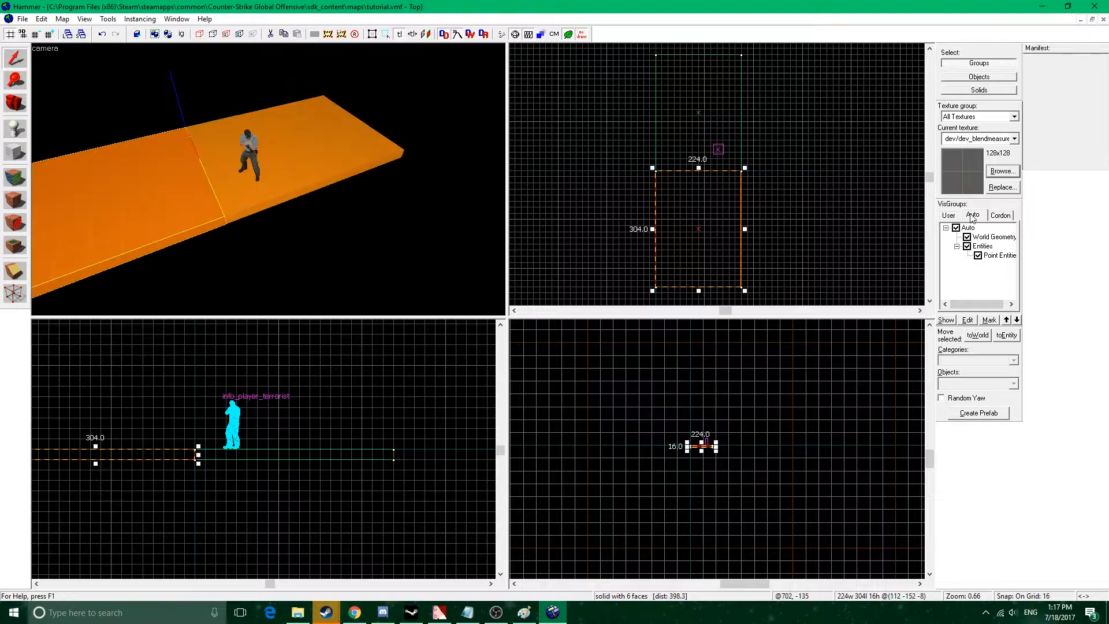
key(z)
key(z)
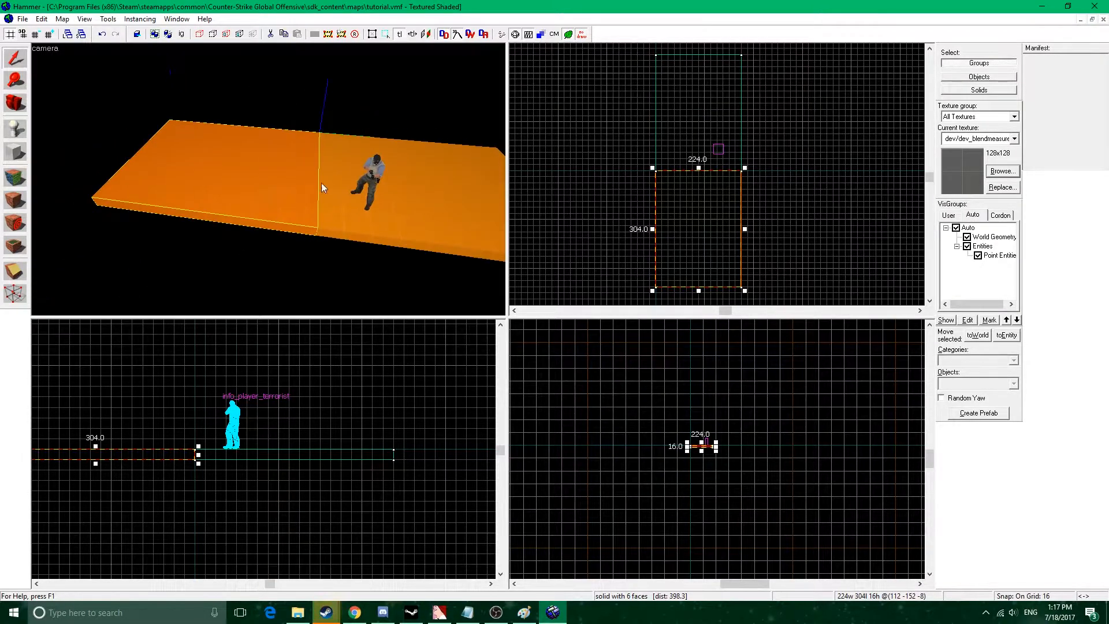
Select both adjoining floor blocks together and each one in turn to examine the seam between them.
ctrl+click(382, 198)
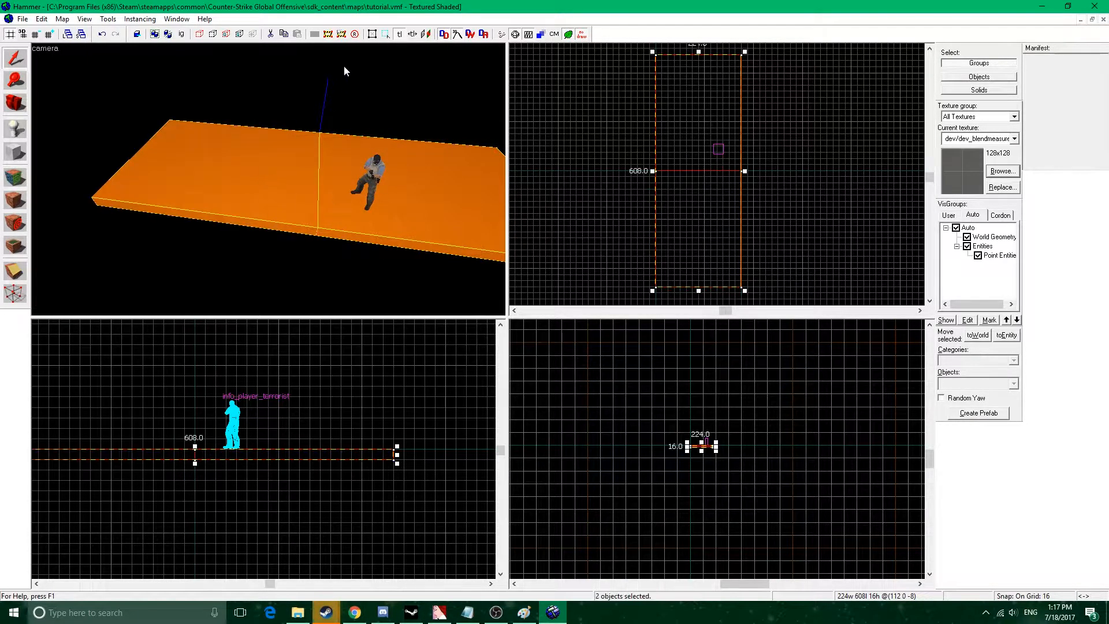
key(z)
key(a)
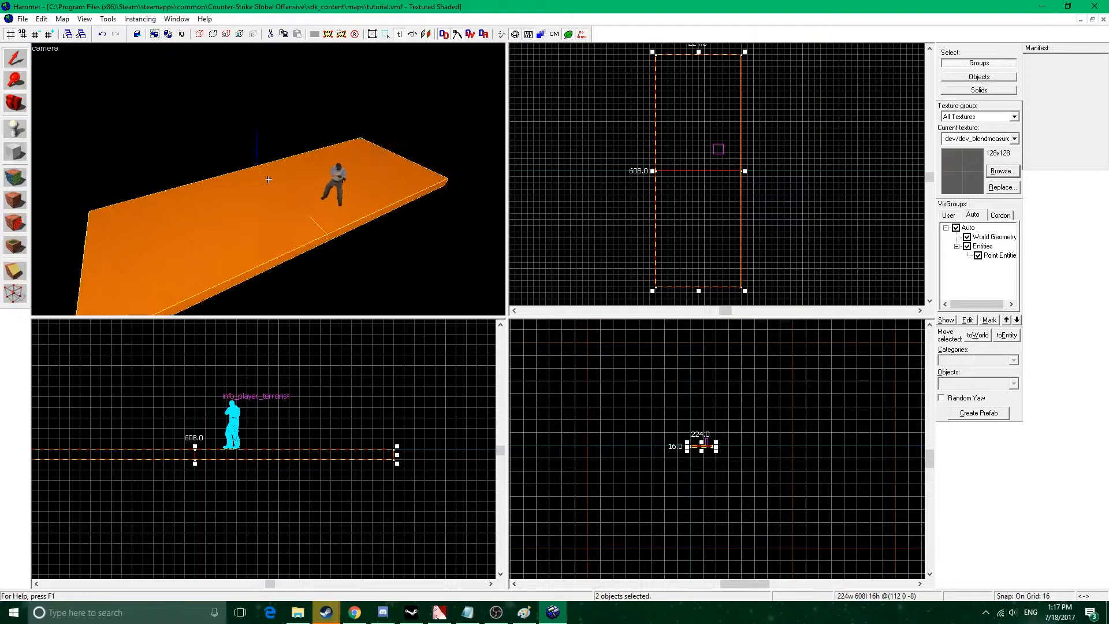
click(268, 200)
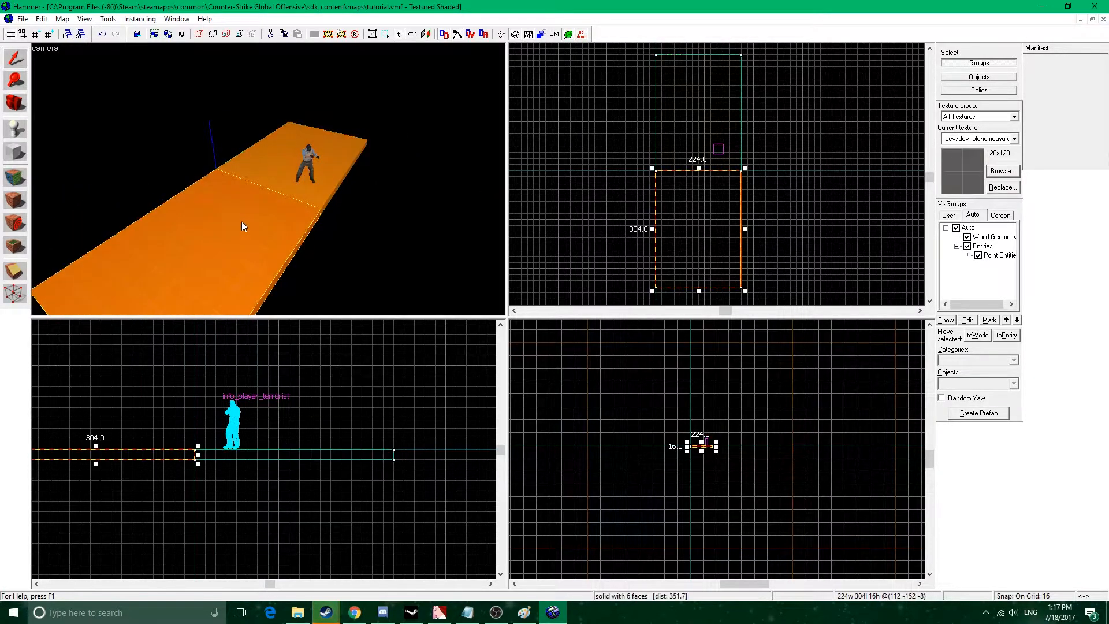
click(237, 210)
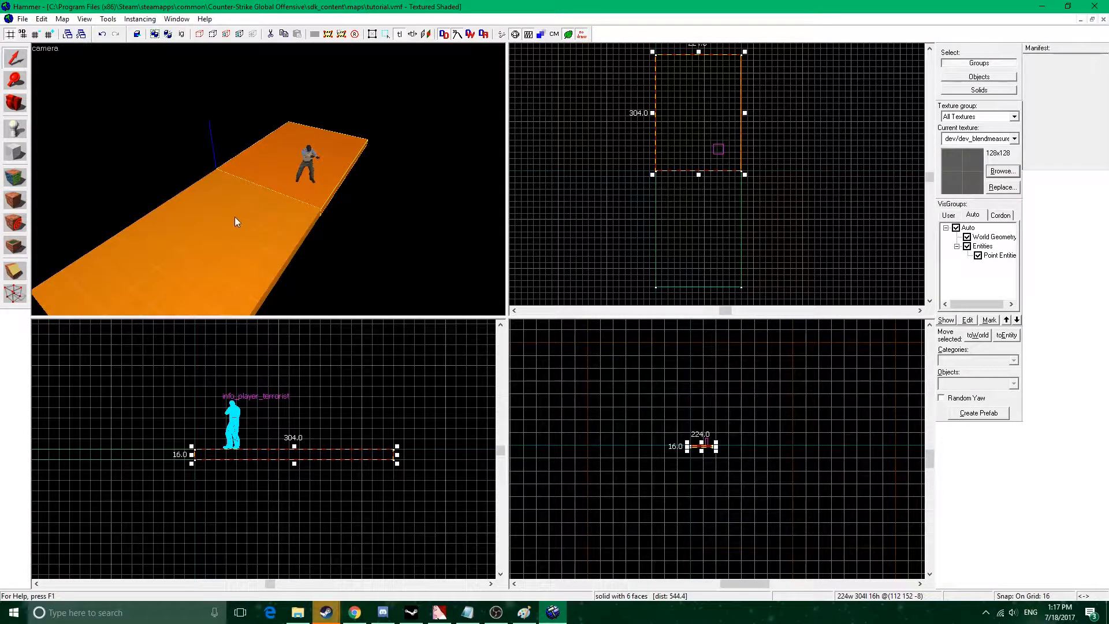
click(200, 264)
click(279, 186)
click(261, 227)
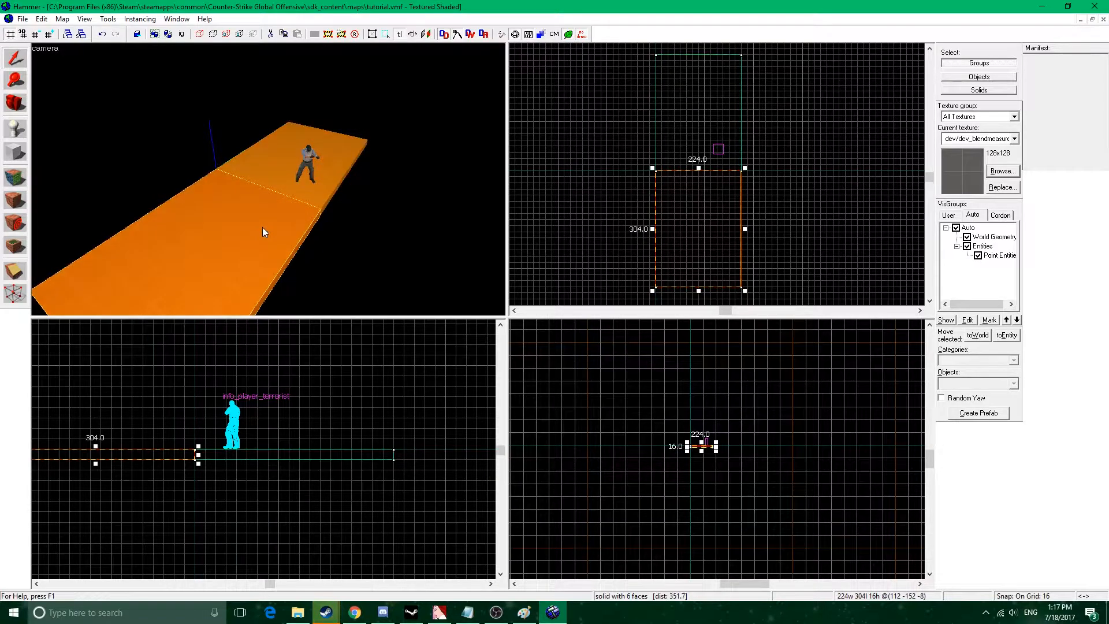
click(276, 186)
click(260, 219)
click(275, 188)
Examine the two floor blocks from several camera angles, selecting each block alternately.
key(d)
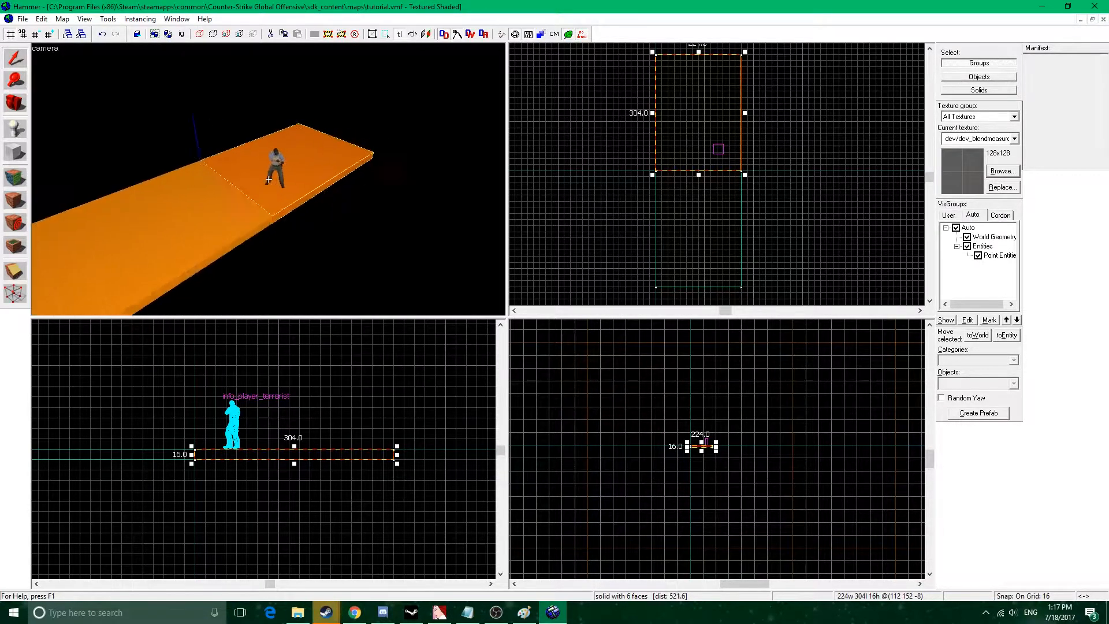
key(w)
key(a)
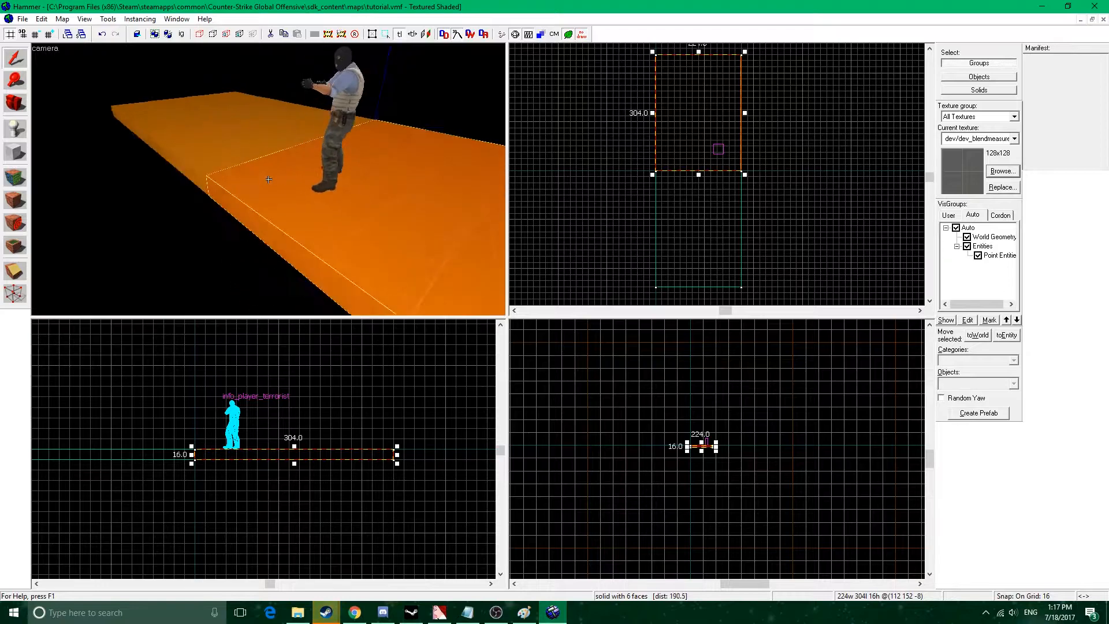
key(s)
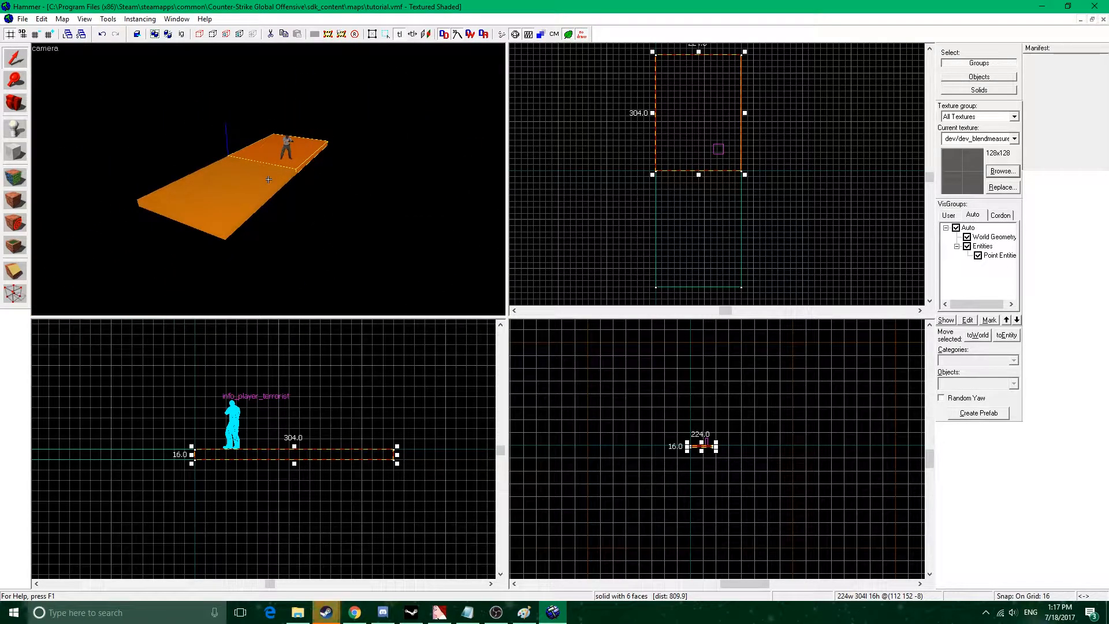
click(262, 178)
click(267, 152)
click(260, 177)
click(267, 150)
click(260, 177)
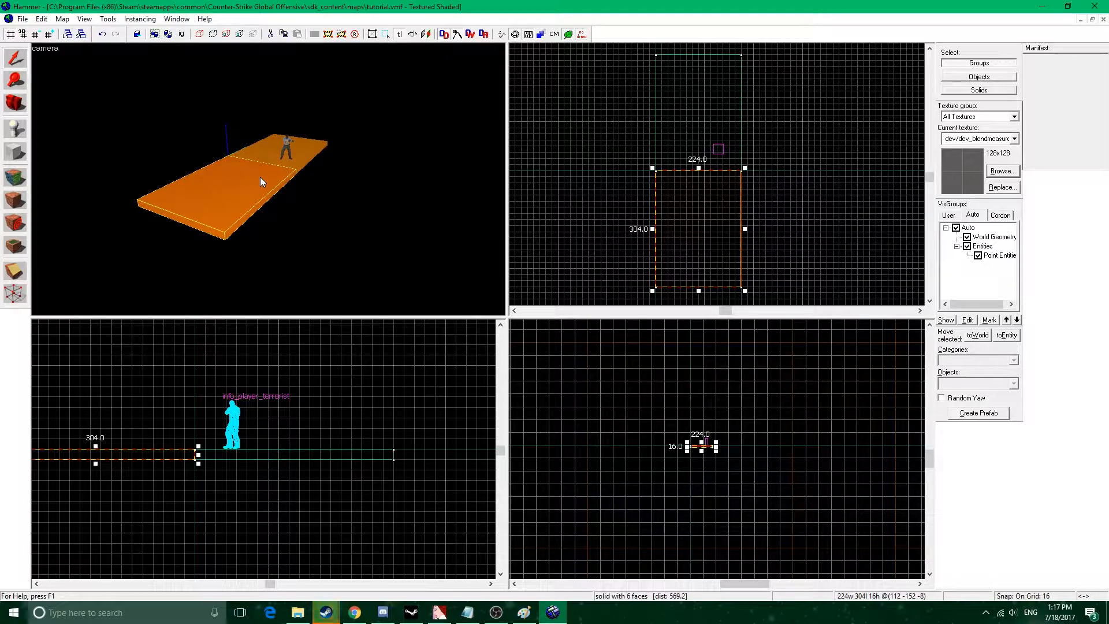
Copy the original floor block 512 units along X and stretch the copy upward into a block 288 units high.
click(305, 163)
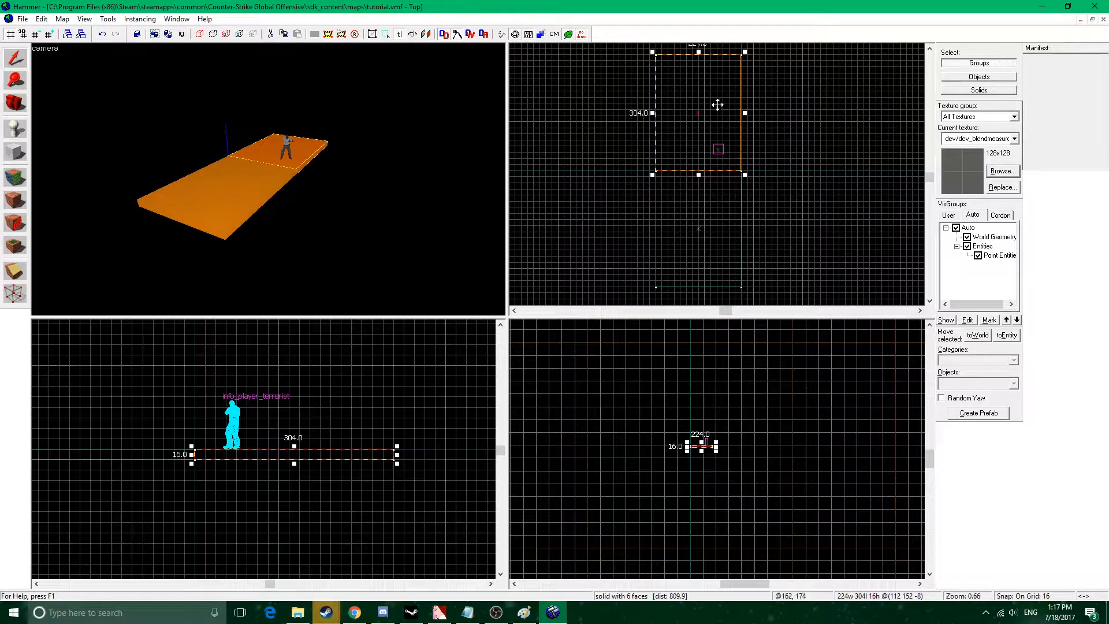
middle_drag(717, 104, 654, 157)
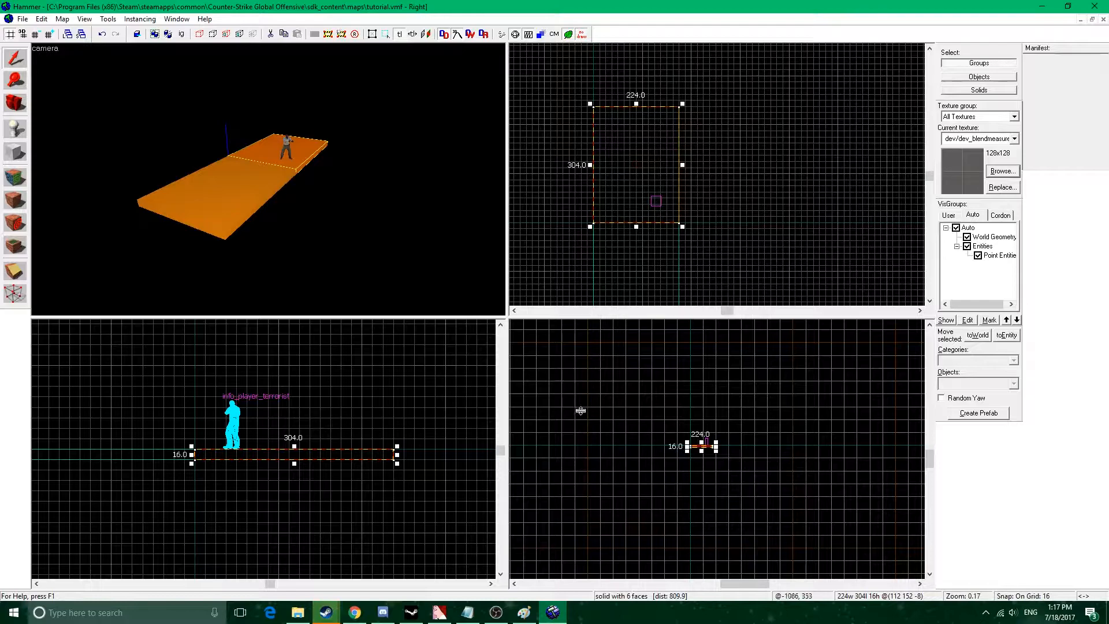
scroll(705, 441, up, 2)
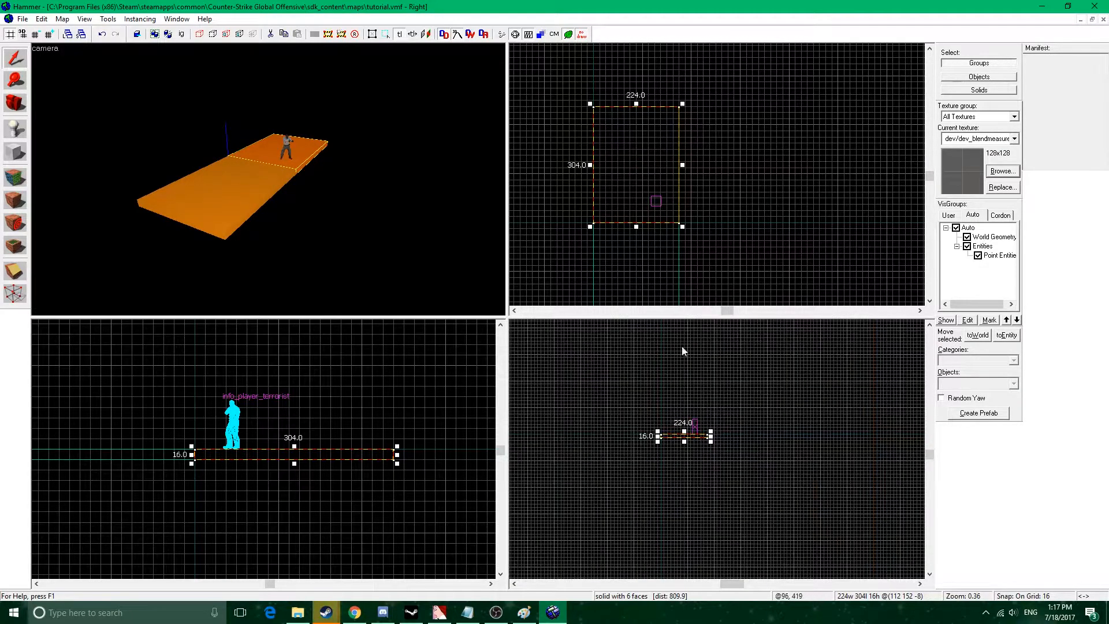
mouse_move(699, 435)
shift+mouse_down()
mouse_move(805, 435)
mouse_move(796, 375)
shift+mouse_up()
key(ctrl+shift+e)
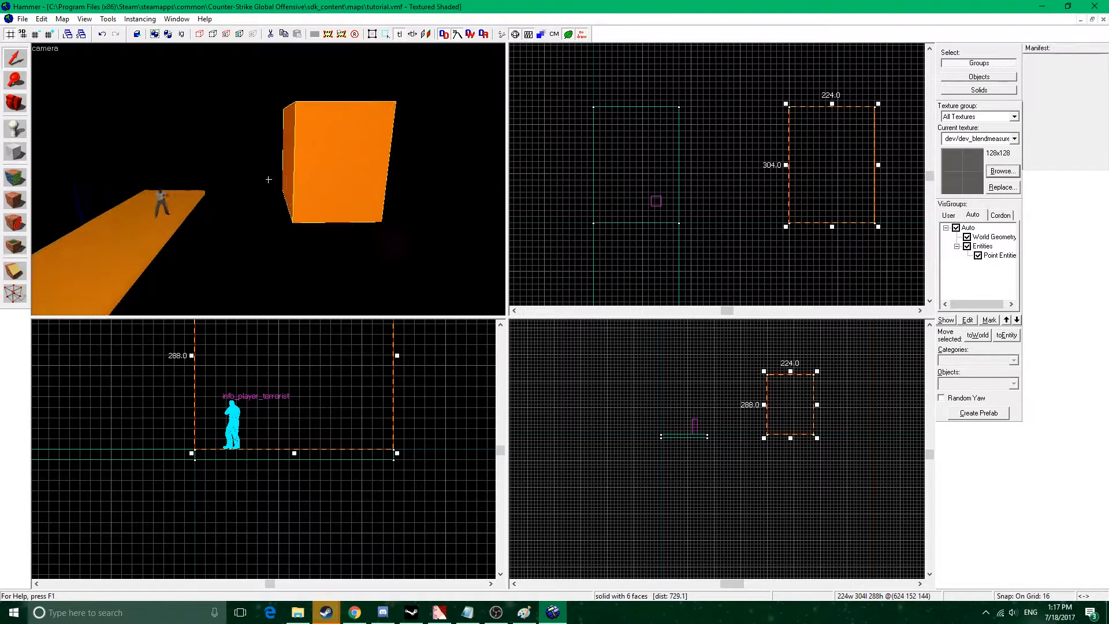
middle_drag(338, 406, 331, 476)
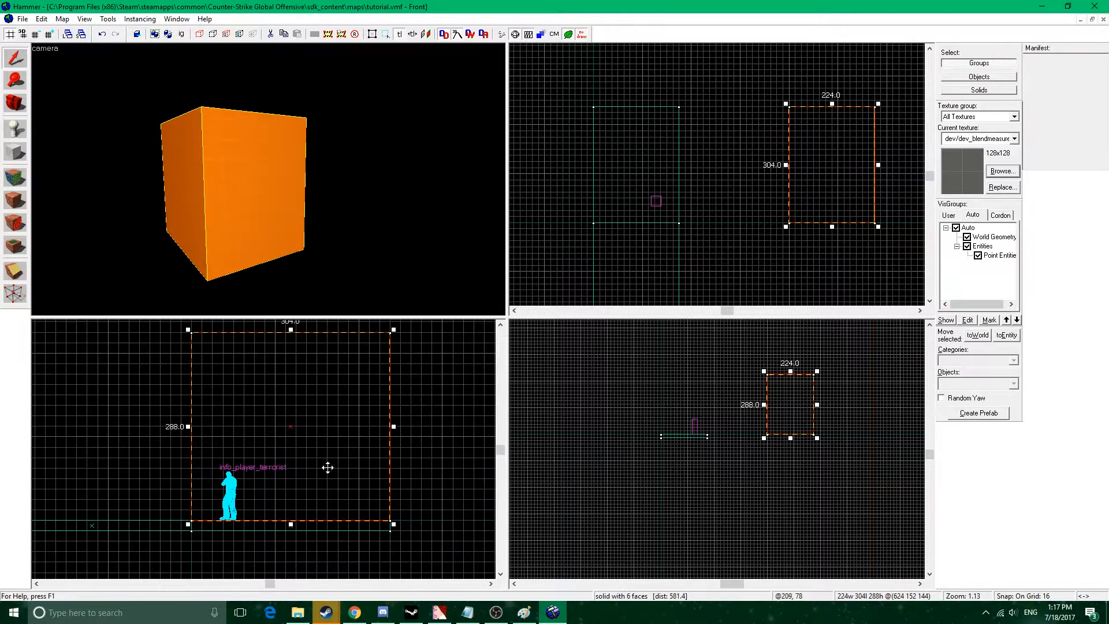
scroll(324, 451, down, 2)
Draw a diagonal clip line across the tall block in the front view, from its lower corner at the origin to the opposite upper corner.
click(16, 271)
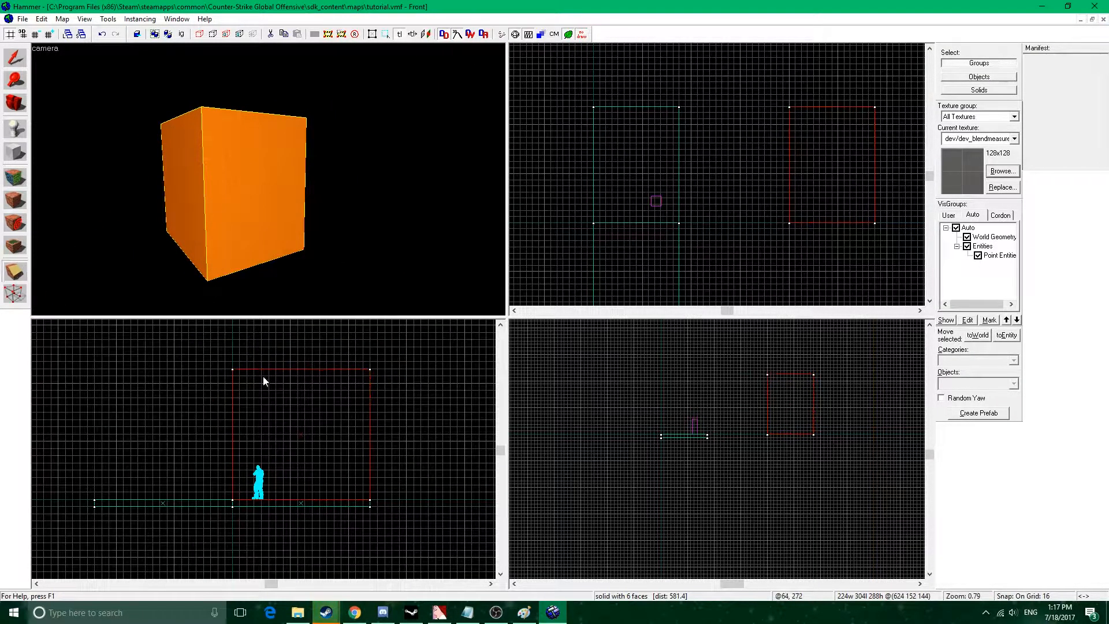
drag(436, 406, 235, 506)
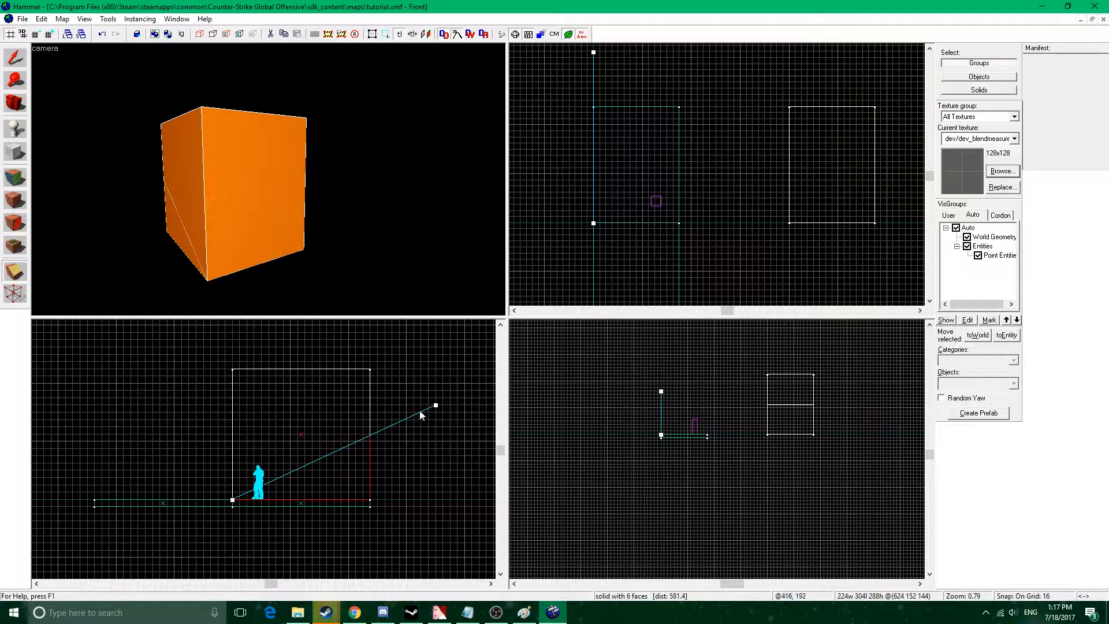
drag(436, 405, 369, 368)
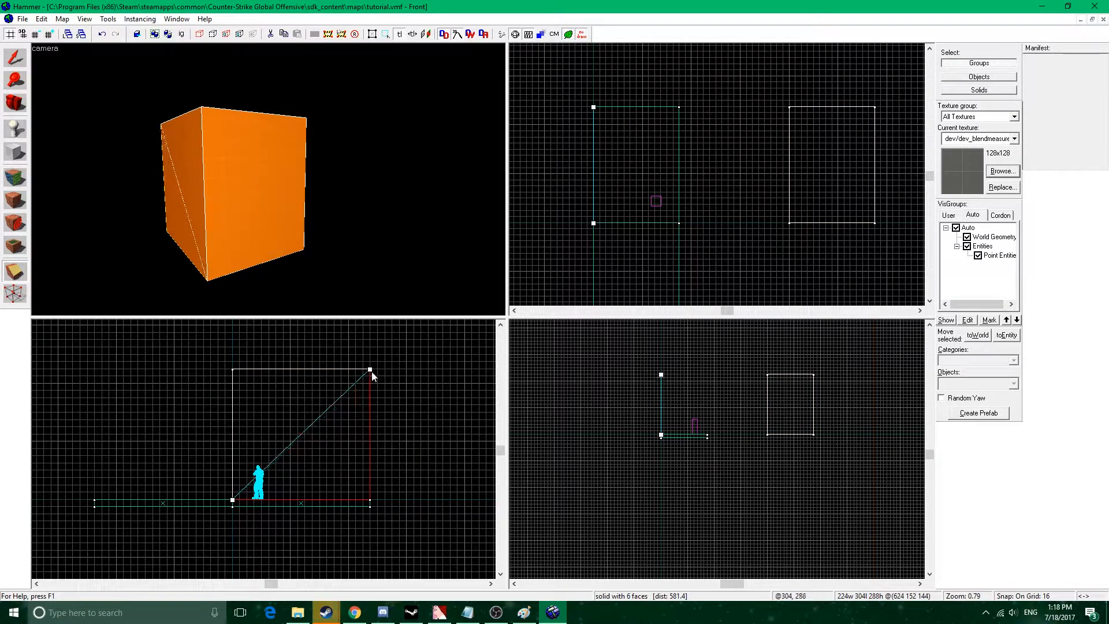
key(w)
key(z)
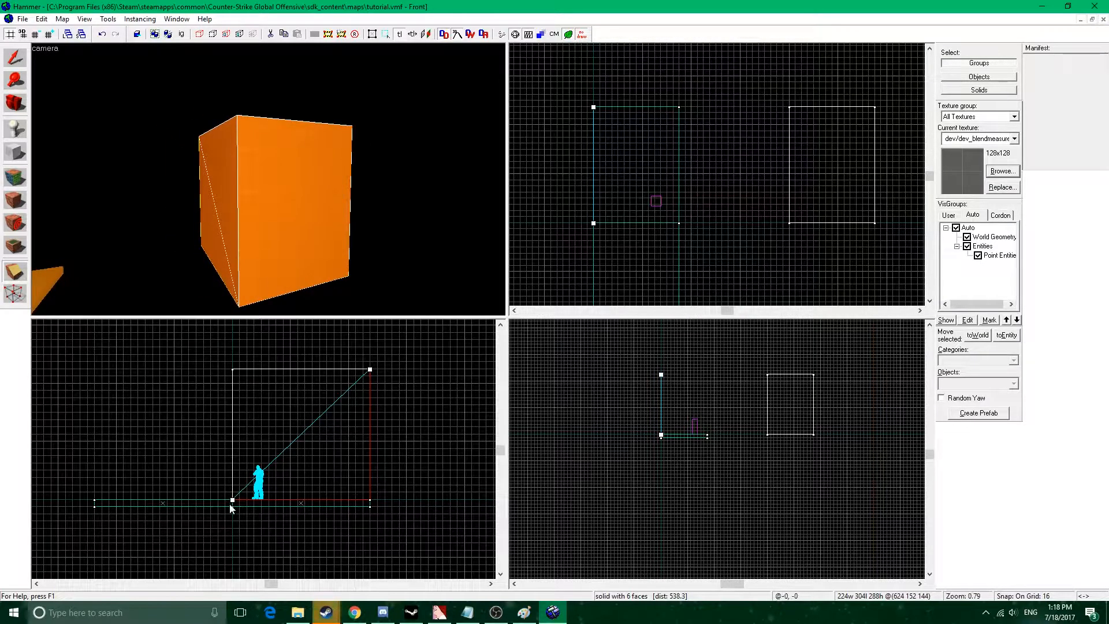
key(z)
key(w)
key(a)
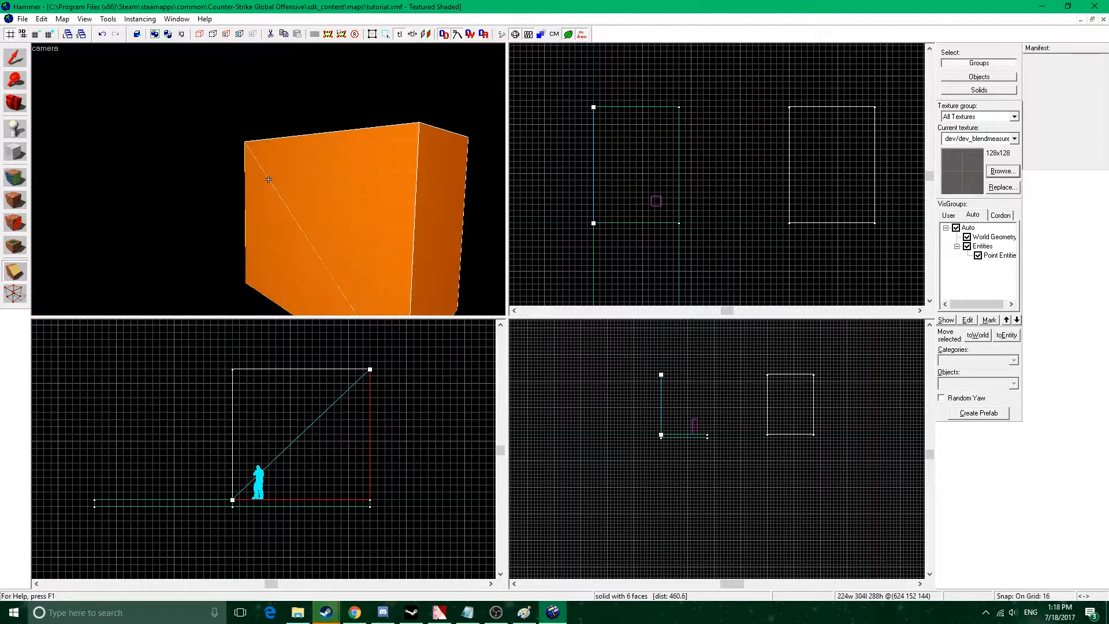
key(z)
Move the clip line's upper end beyond the tall block's edge, and return it to the block's upper corner.
drag(369, 368, 465, 370)
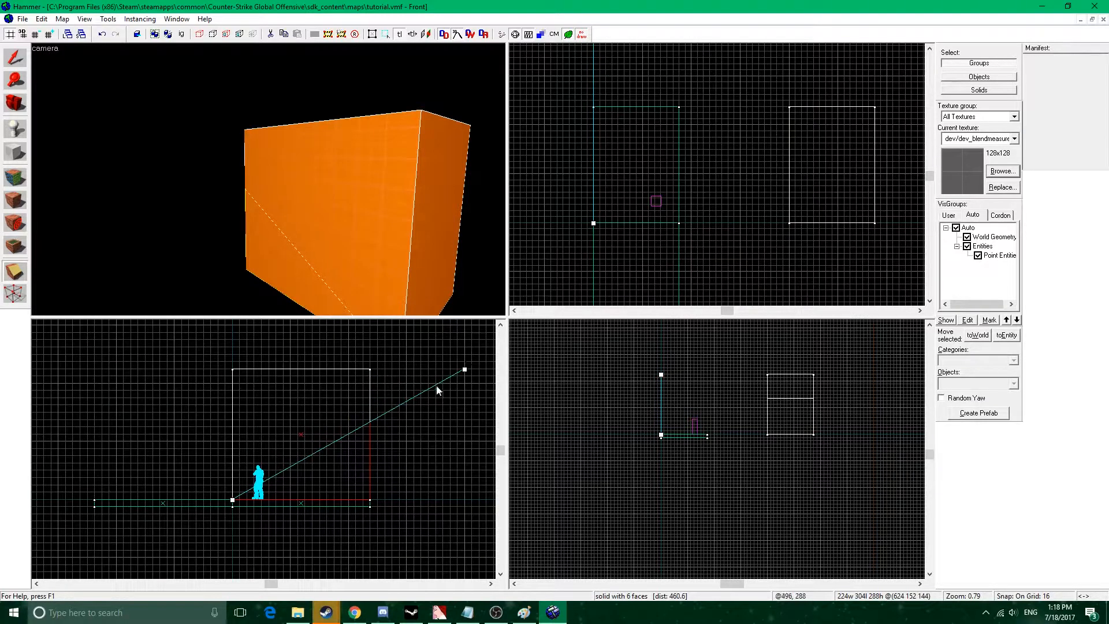
scroll(381, 425, up, 9)
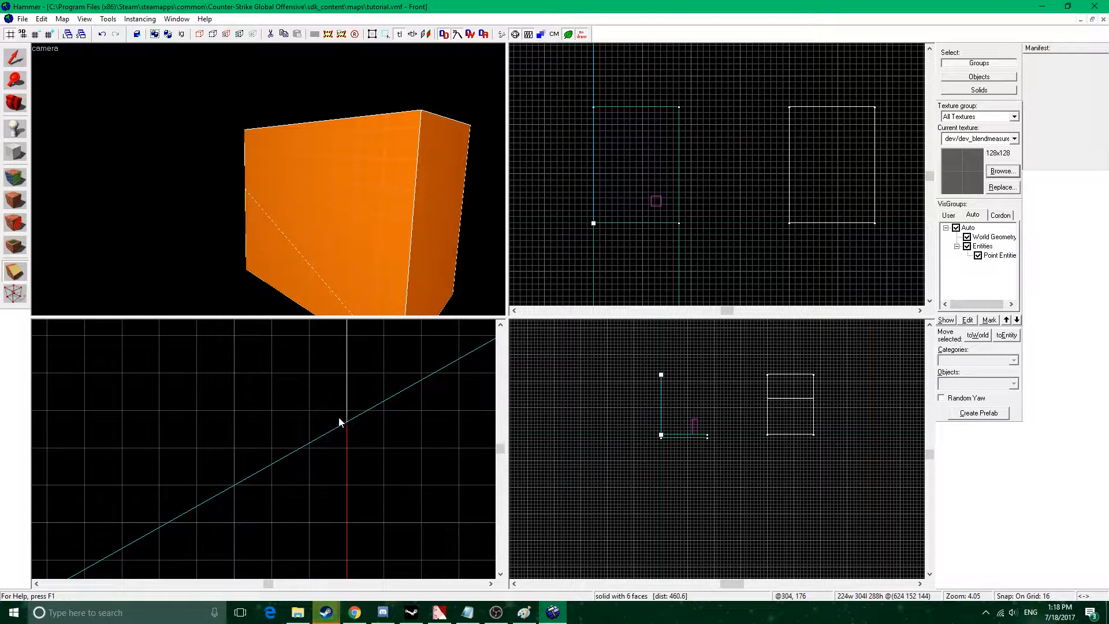
scroll(343, 429, down, 4)
scroll(354, 426, up, 2)
scroll(354, 427, down, 9)
drag(418, 386, 352, 386)
Inspect the diagonal clip line in the camera view, apply the cut to the tall block, and undo it.
key(a)
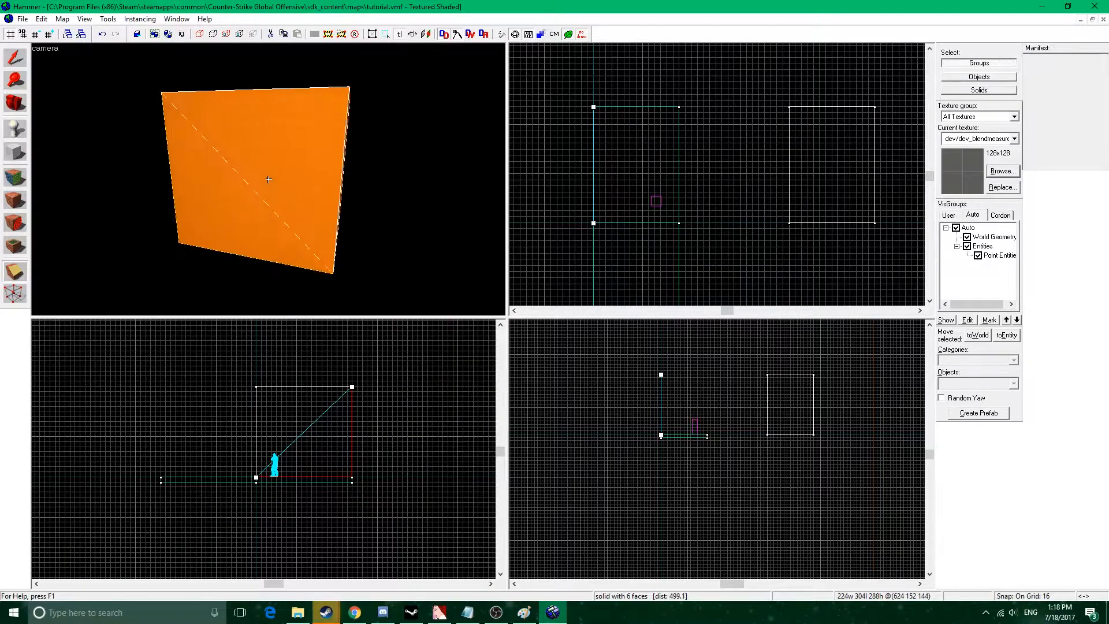
key(d)
key(a)
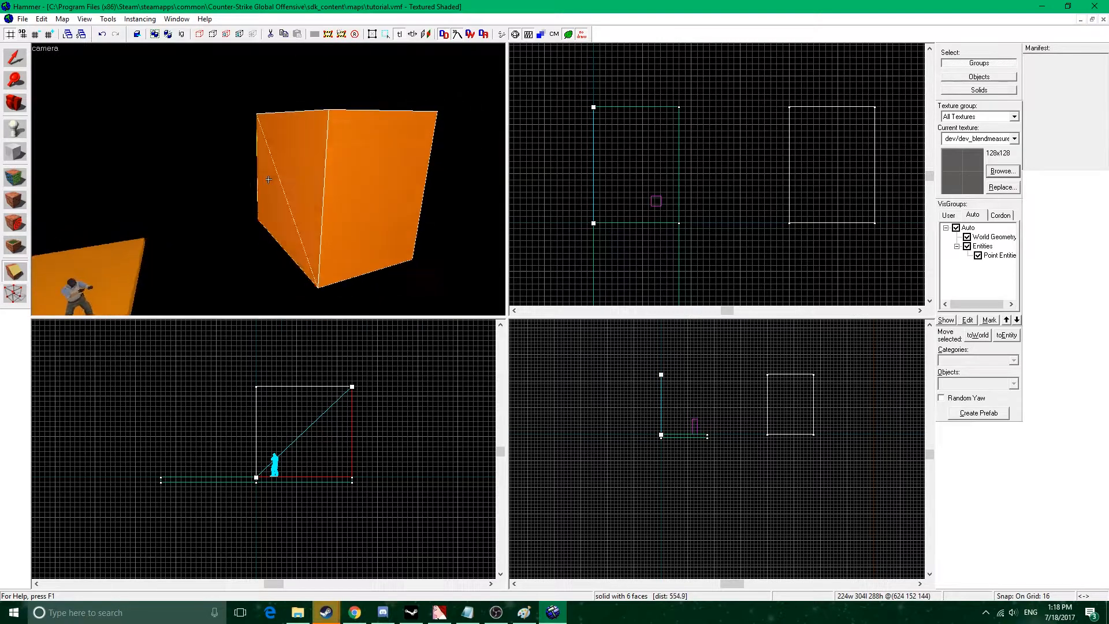
key(z)
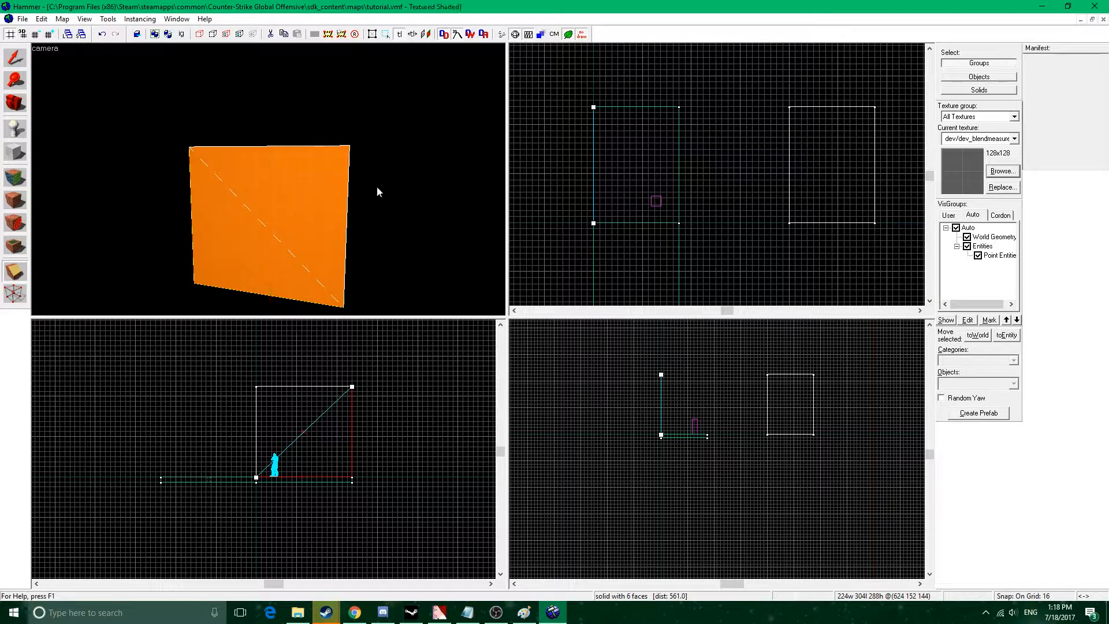
key(Return)
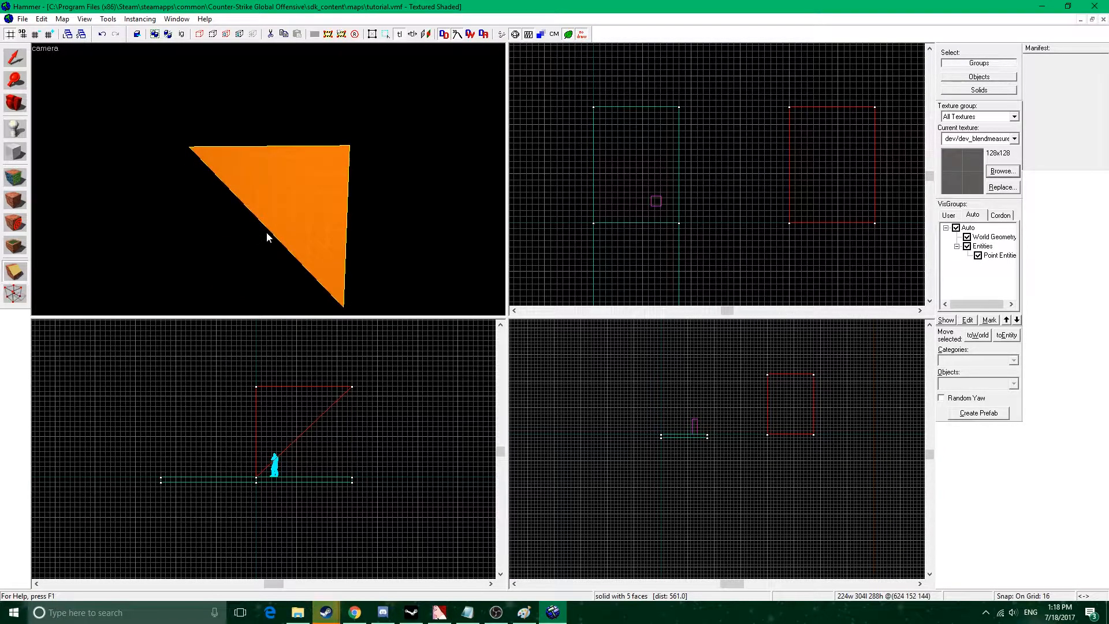
key(ctrl+z)
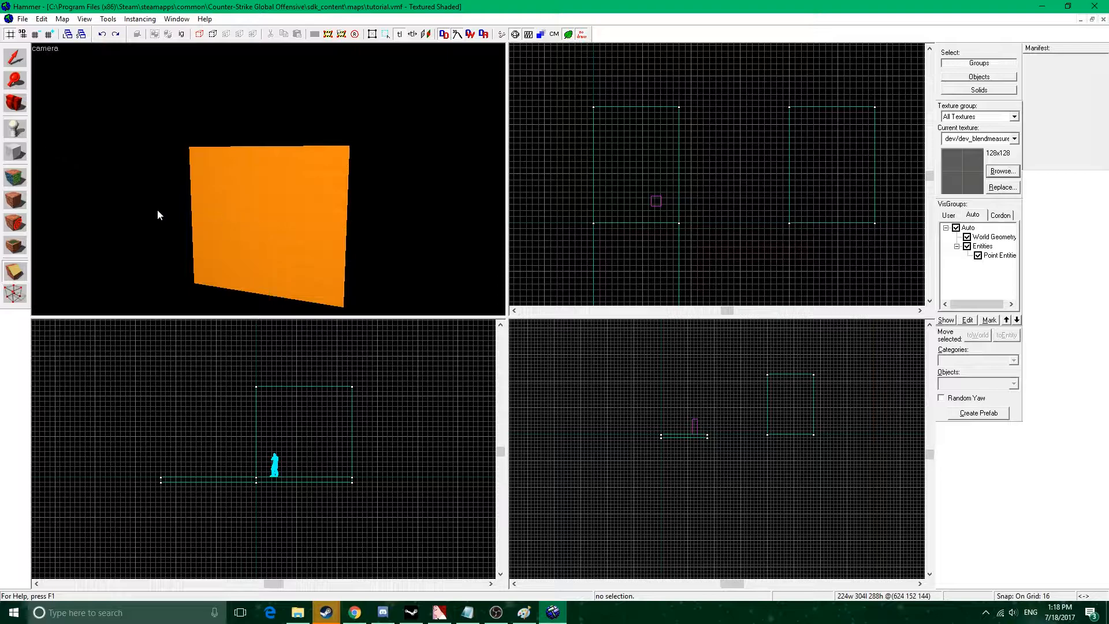
Clip the tall block along its diagonal in the front view, from the upper corner to the origin corner, keeping both halves.
key(shift+s)
click(263, 201)
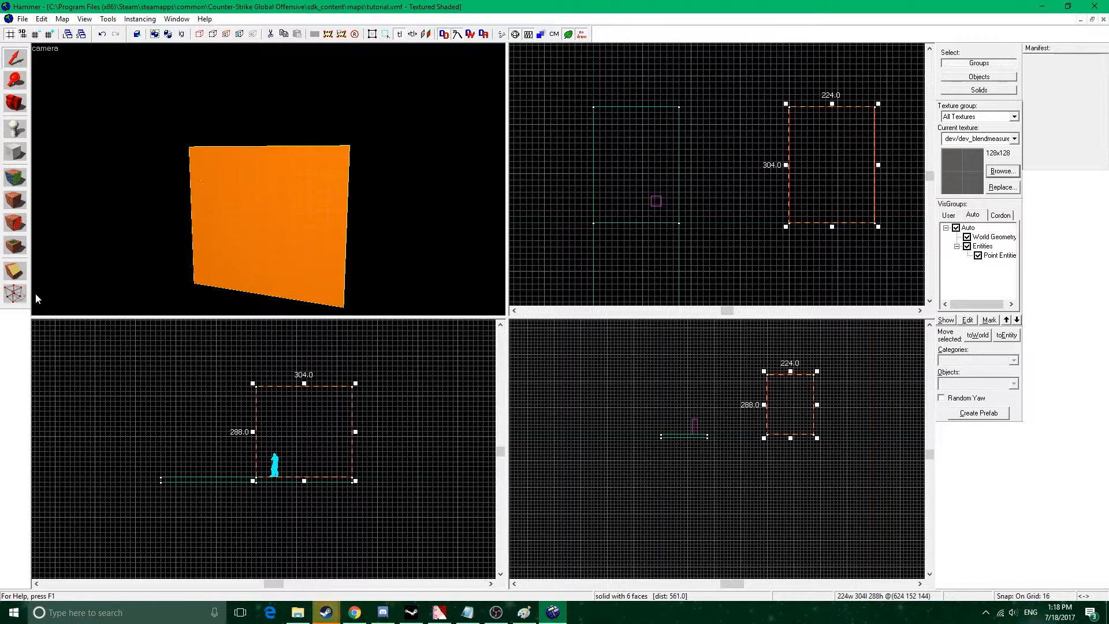
click(19, 274)
drag(351, 388, 256, 478)
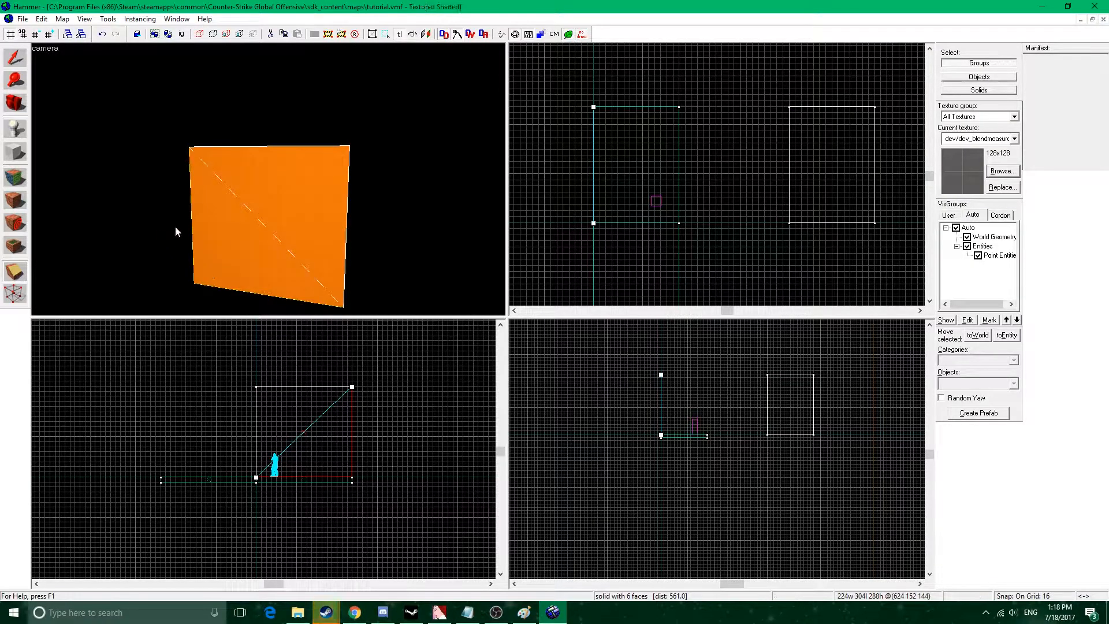
click(19, 275)
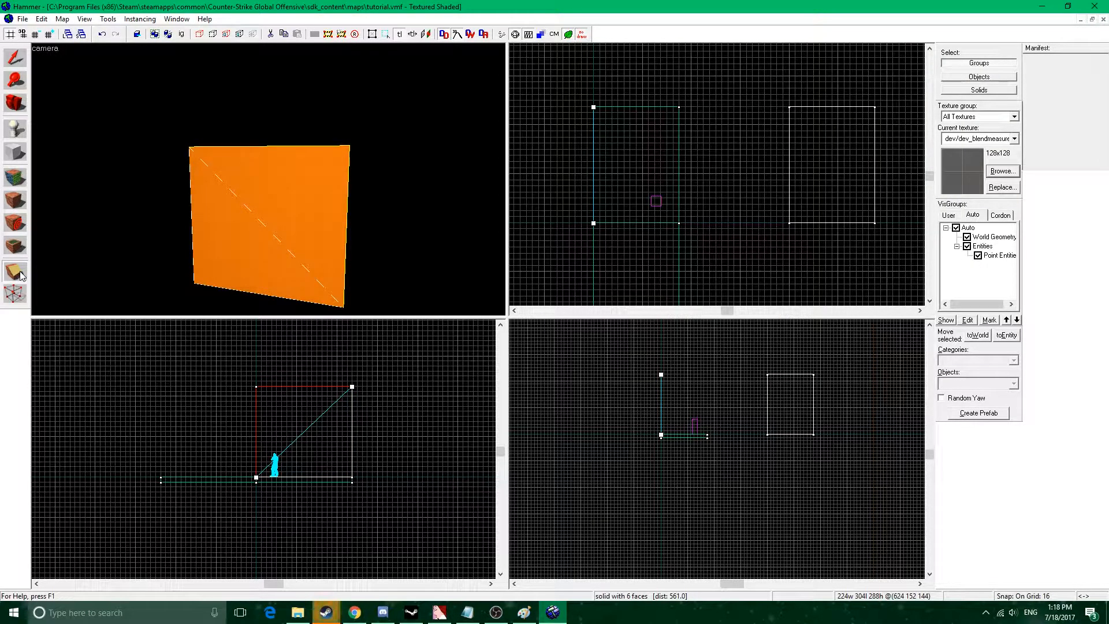
click(19, 274)
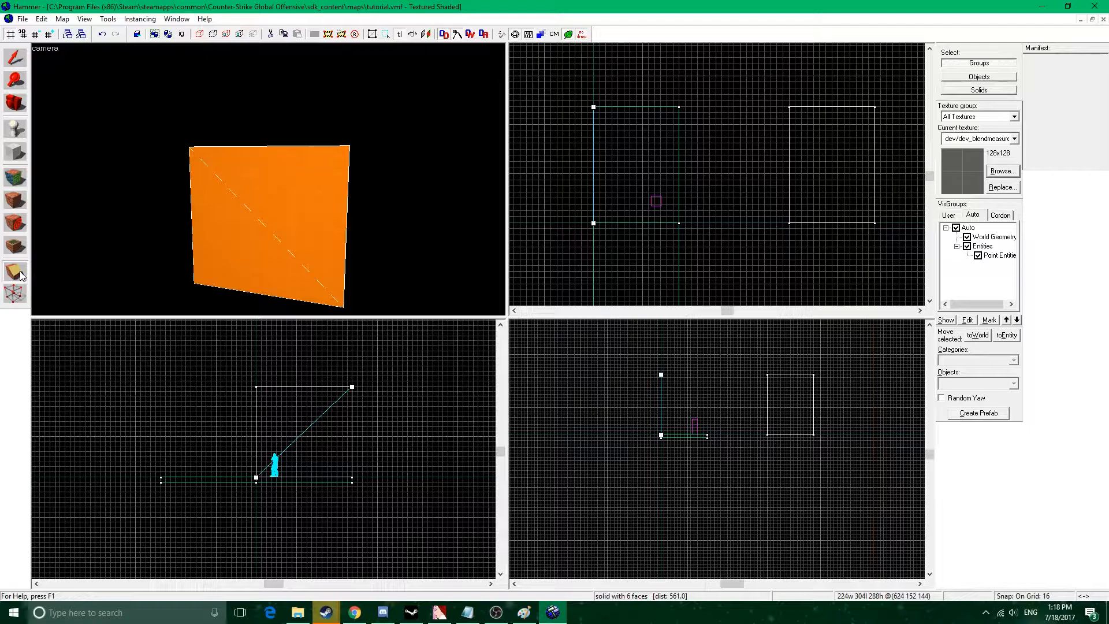
key(Return)
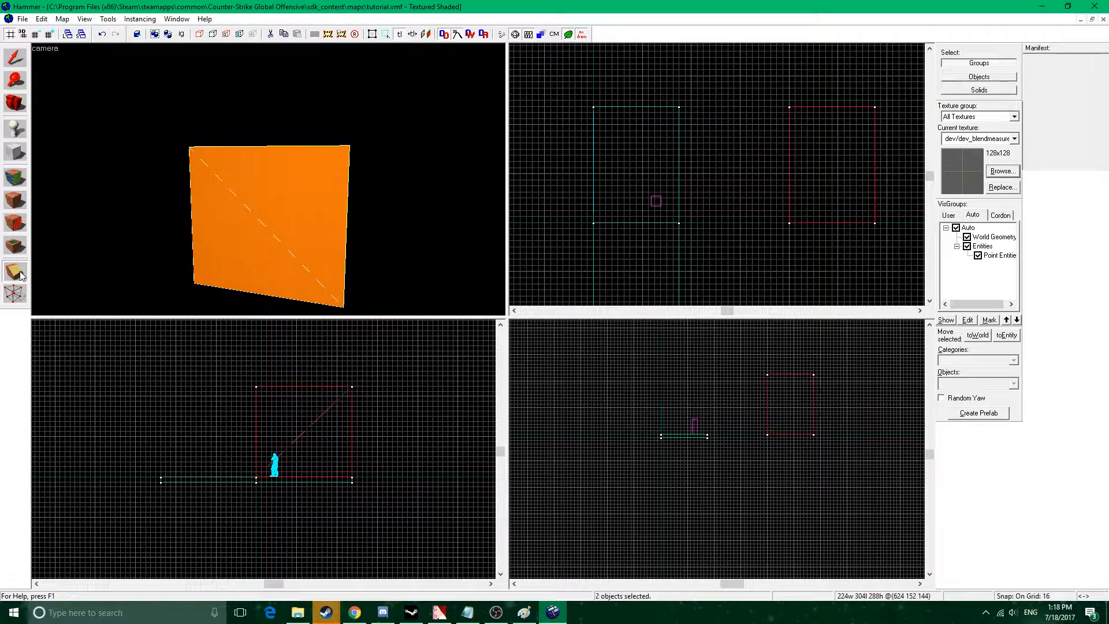
Move one clipped half 304 units along Y in the top view, and examine the separated wedges in the camera view.
click(16, 57)
drag(859, 202, 865, 86)
key(a)
key(z)
key(z)
key(w)
key(s)
key(z)
key(z)
key(d)
key(s)
key(z)
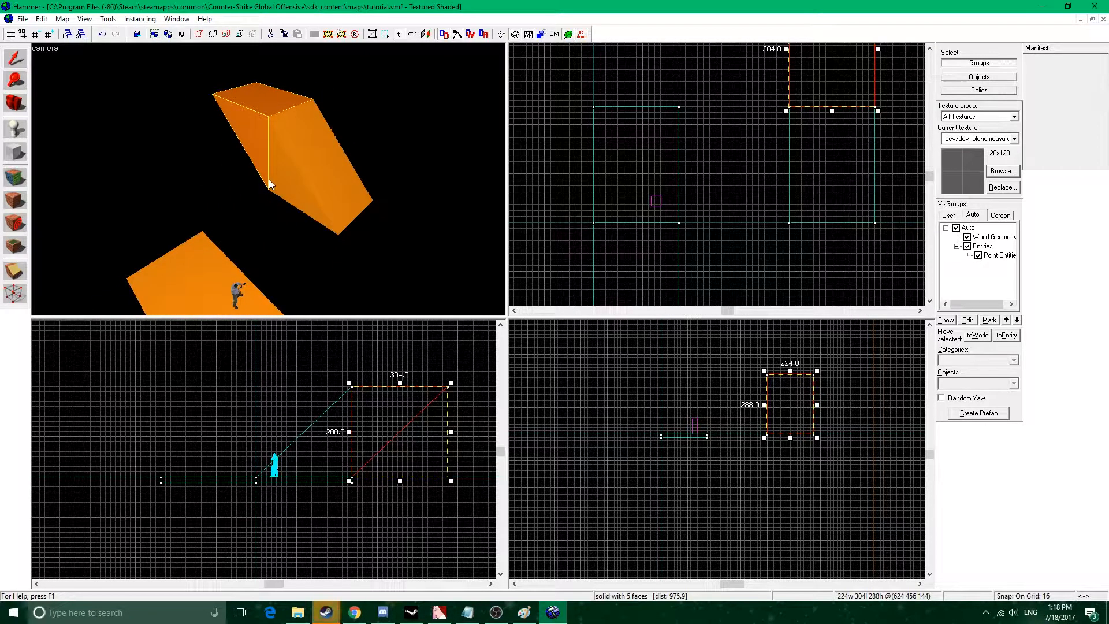
Delete the moved wedge, and undo the deletion, the move and the diagonal cut.
key(Delete)
click(295, 168)
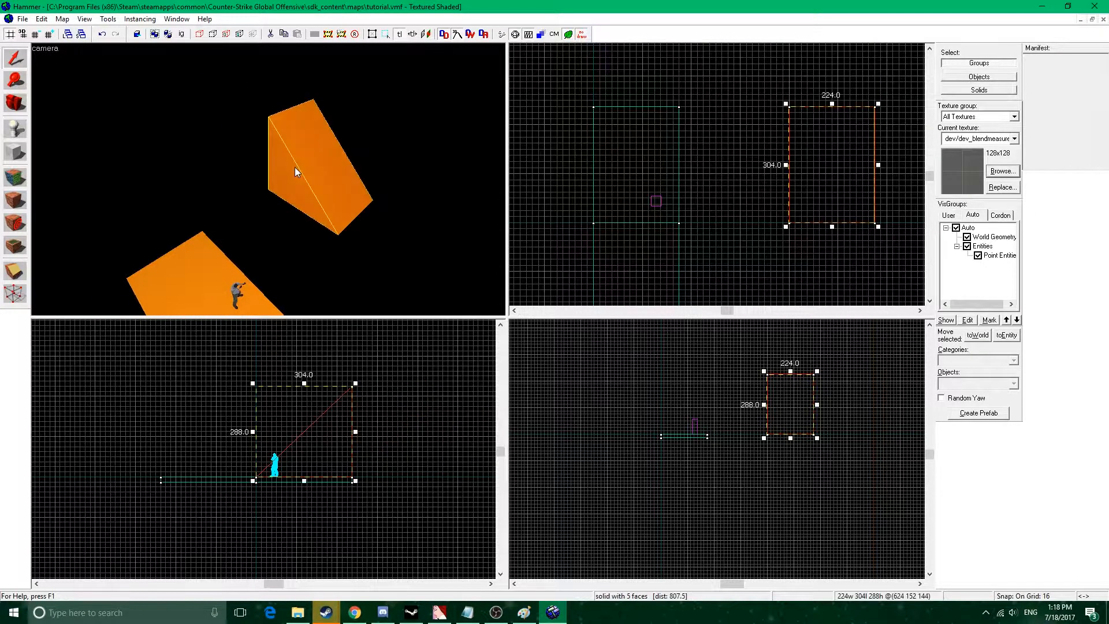
key(ctrl+z)
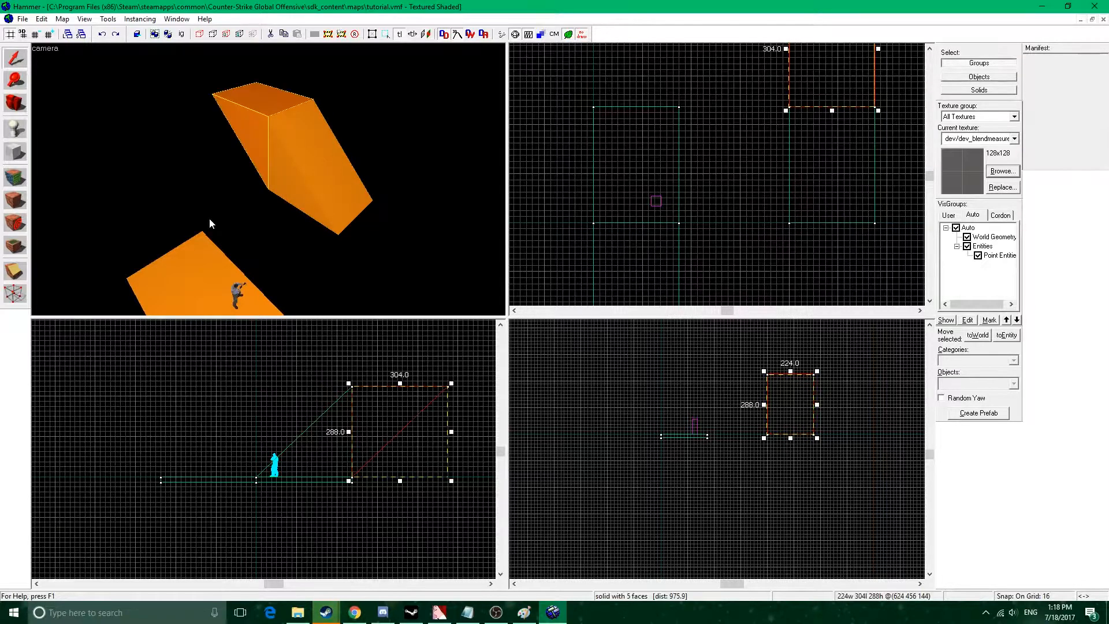
key(ctrl+z)
key(ctrl+z)
Open the tall block for vertex editing and examine its corner and edge handles from several sides in the camera view.
click(345, 186)
click(15, 293)
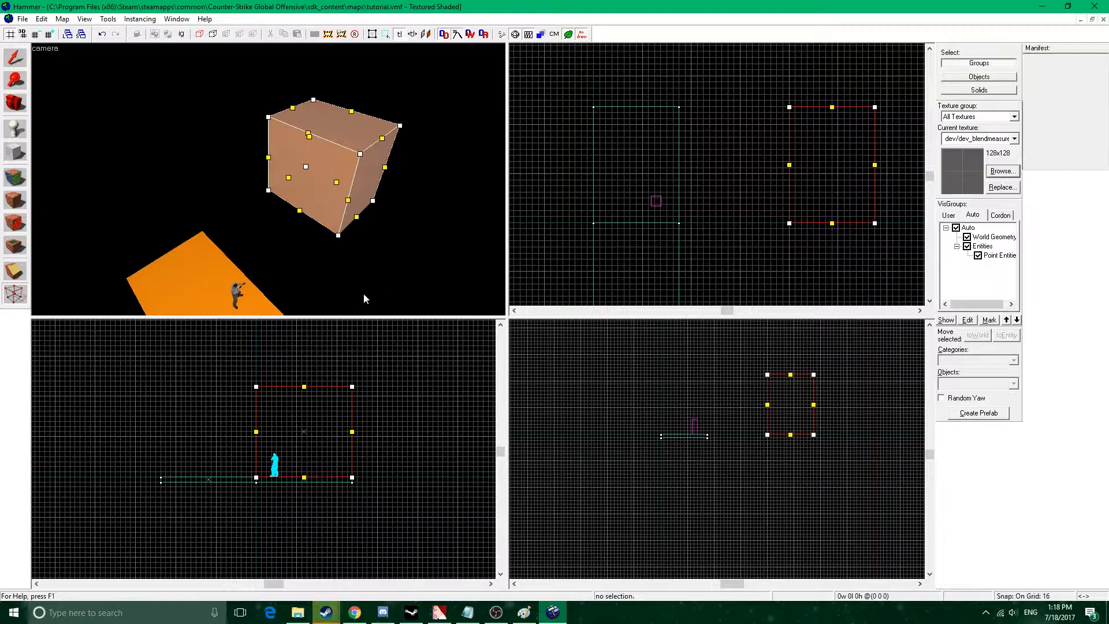
middle_drag(378, 395, 422, 374)
key(z)
key(w)
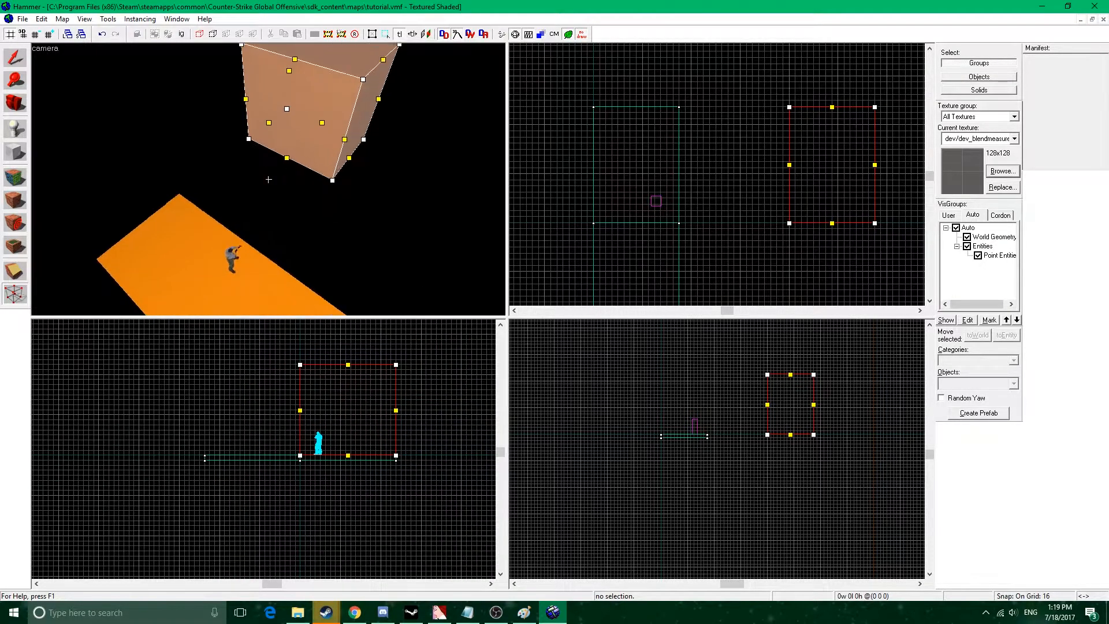
key(s)
key(z)
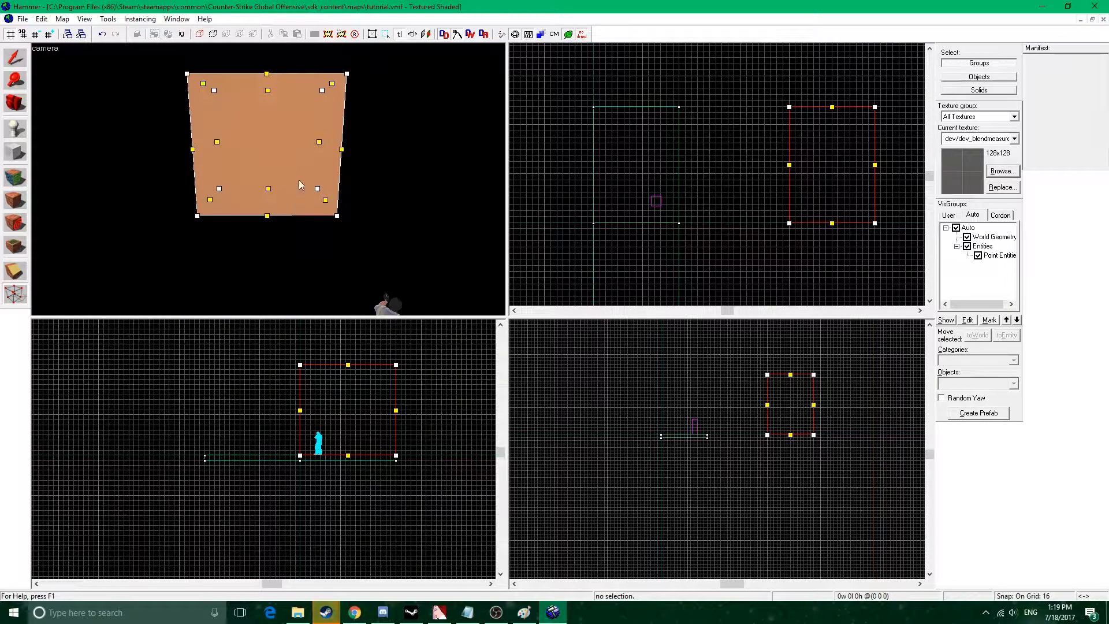
key(z)
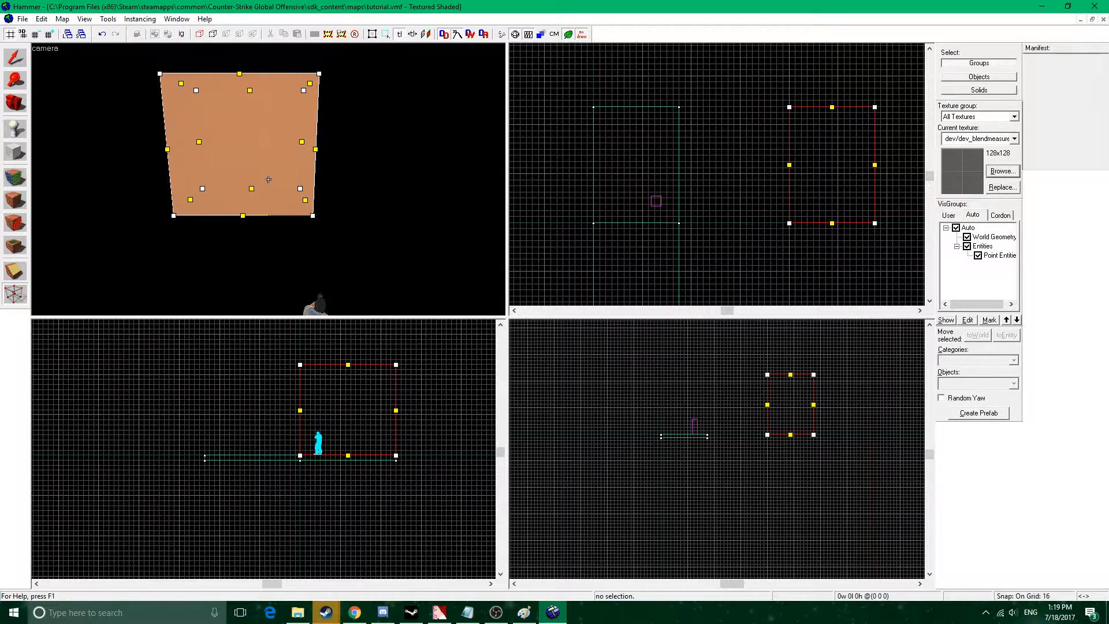
key(z)
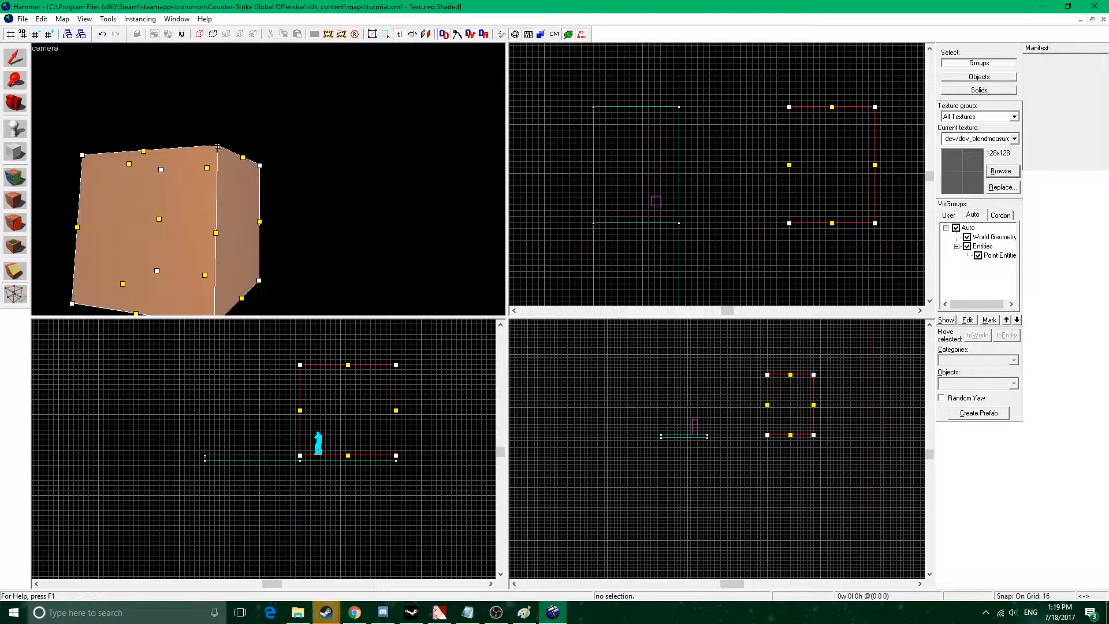
Pull one upper corner vertex of the tall block diagonally inward in the top view, and undo the change.
drag(789, 223, 826, 174)
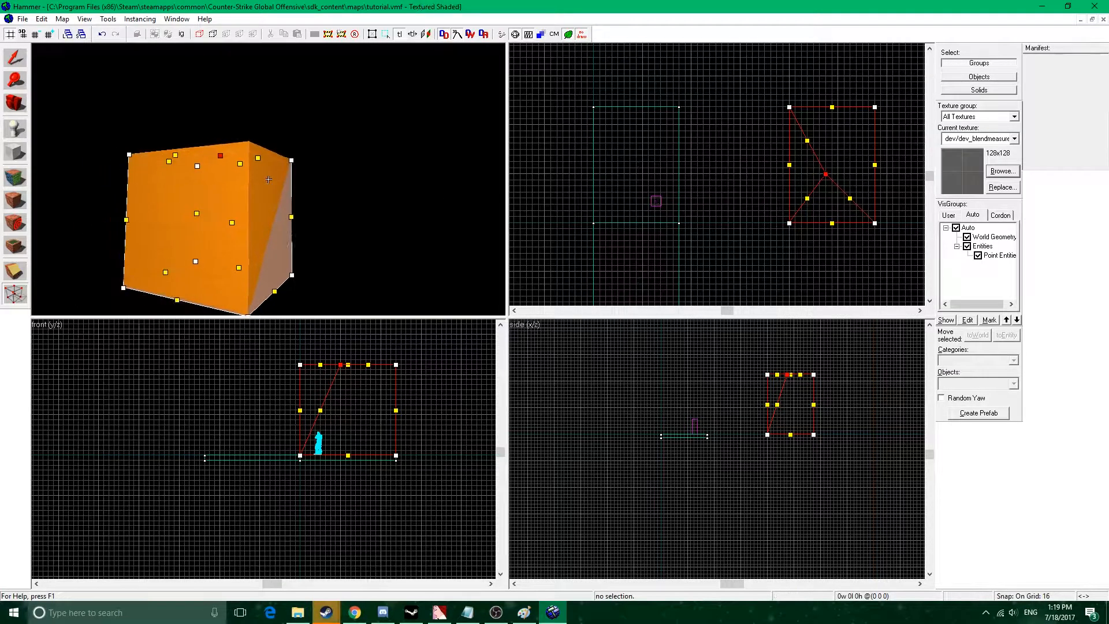
key(shift+v)
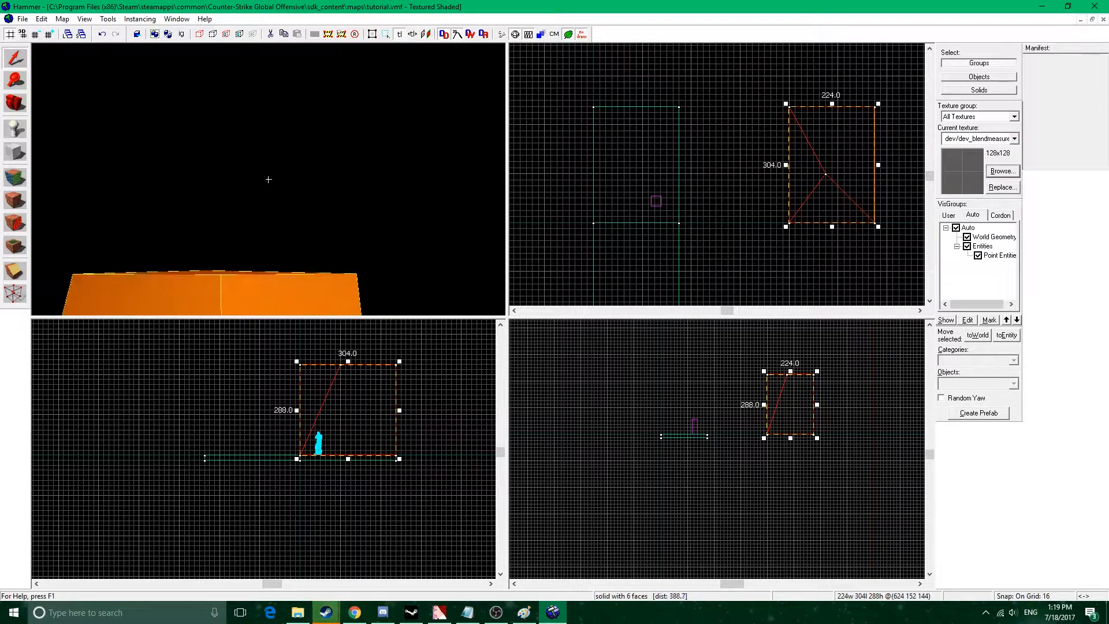
key(ctrl+z)
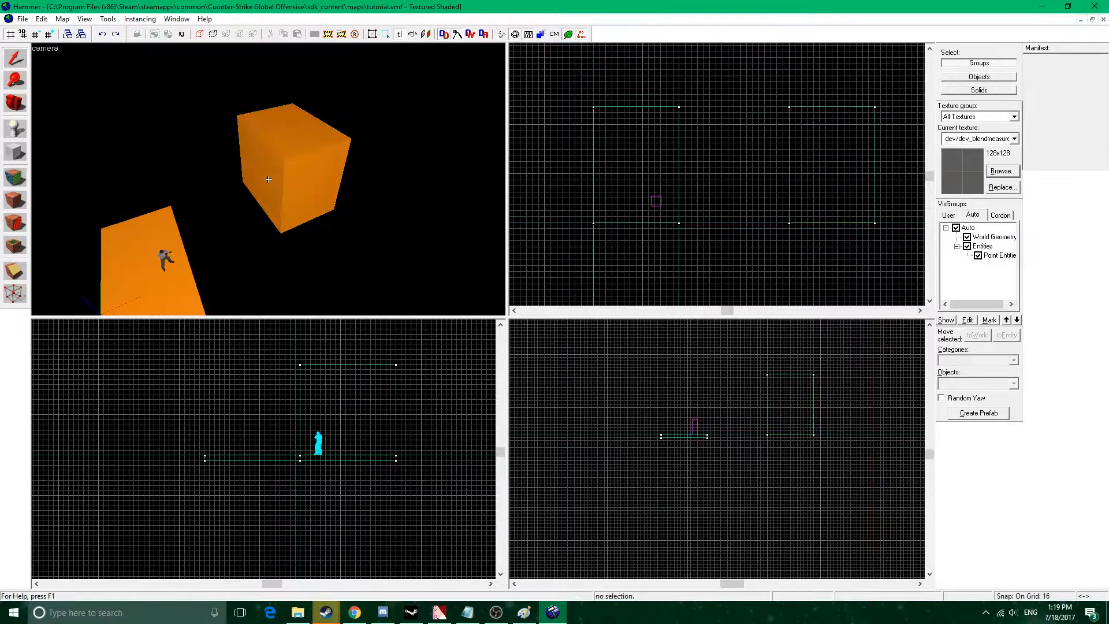
With the Vertex tool, select the tall block's two upper vertices above the origin using a selection box in the front view.
click(269, 178)
click(26, 294)
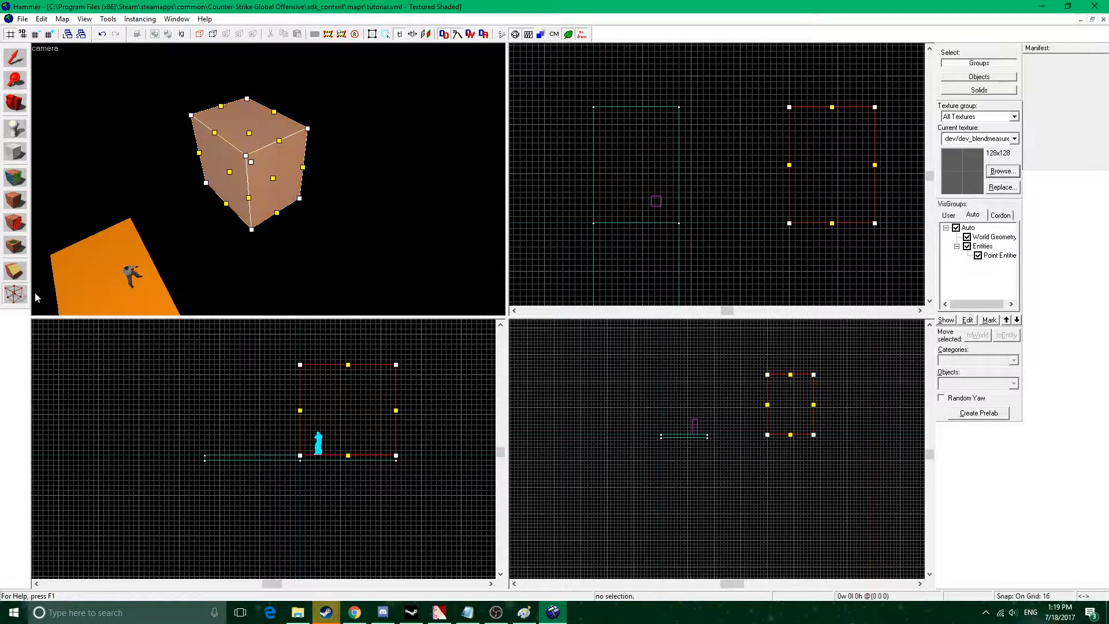
middle_drag(839, 229, 757, 256)
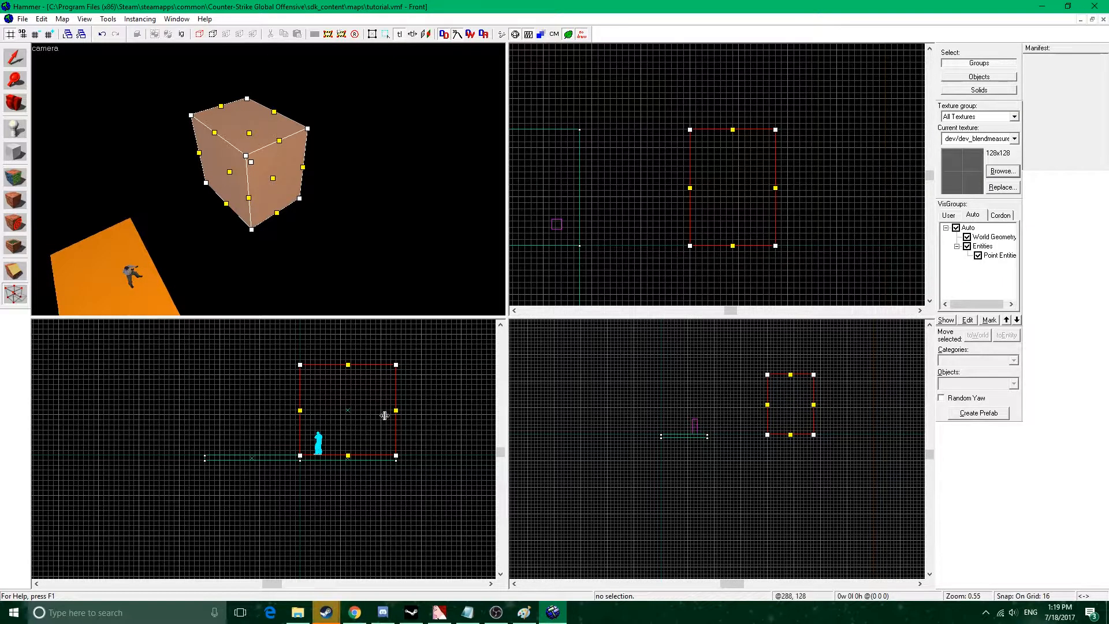
middle_drag(318, 379, 324, 400)
drag(280, 365, 340, 399)
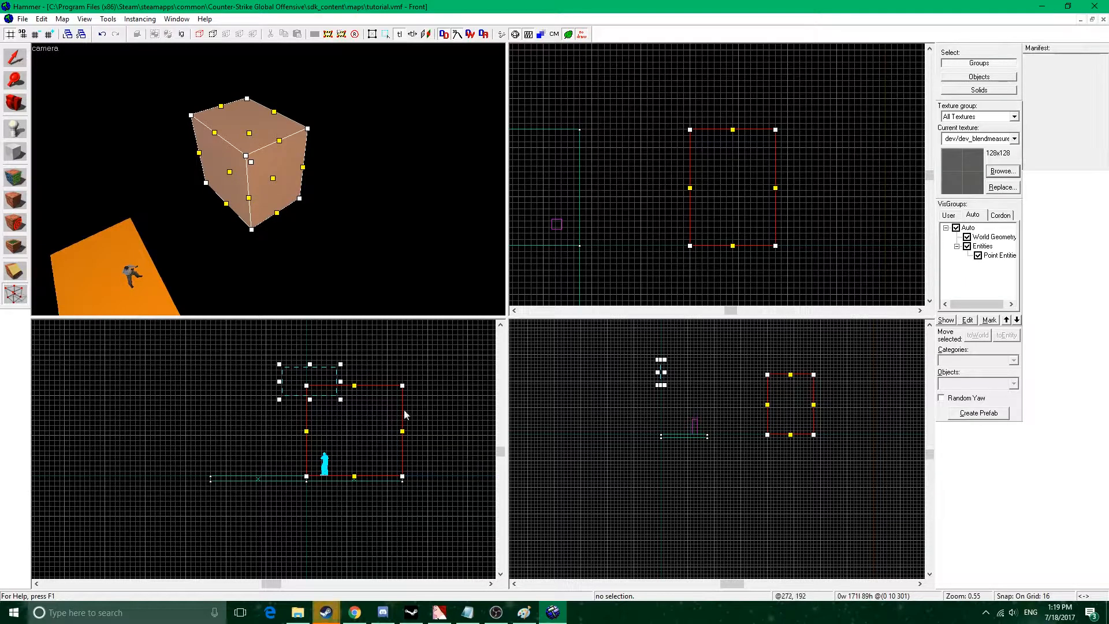
key(Return)
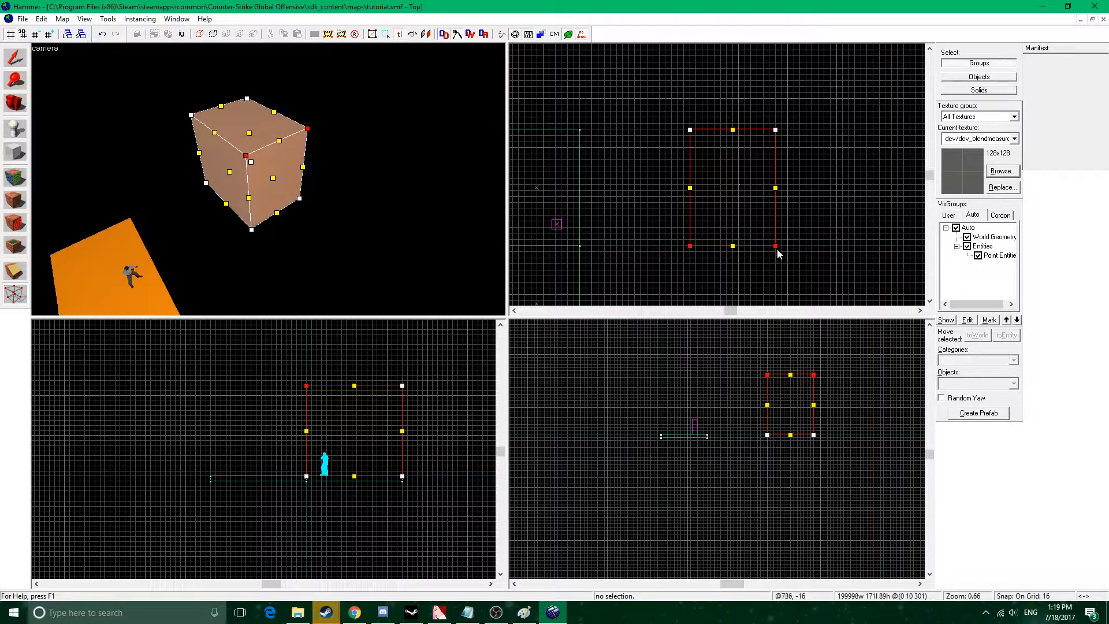
Move the two selected vertices about 160 units inward along Y in the top view, and lower them about 112 units in the side view.
drag(776, 246, 775, 184)
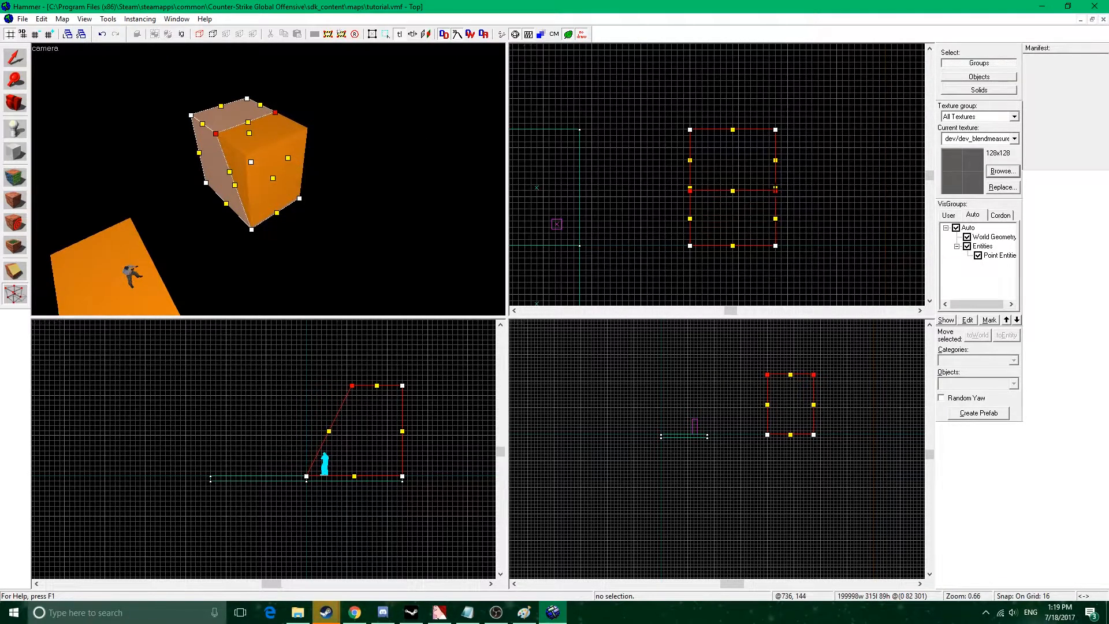
drag(814, 374, 816, 398)
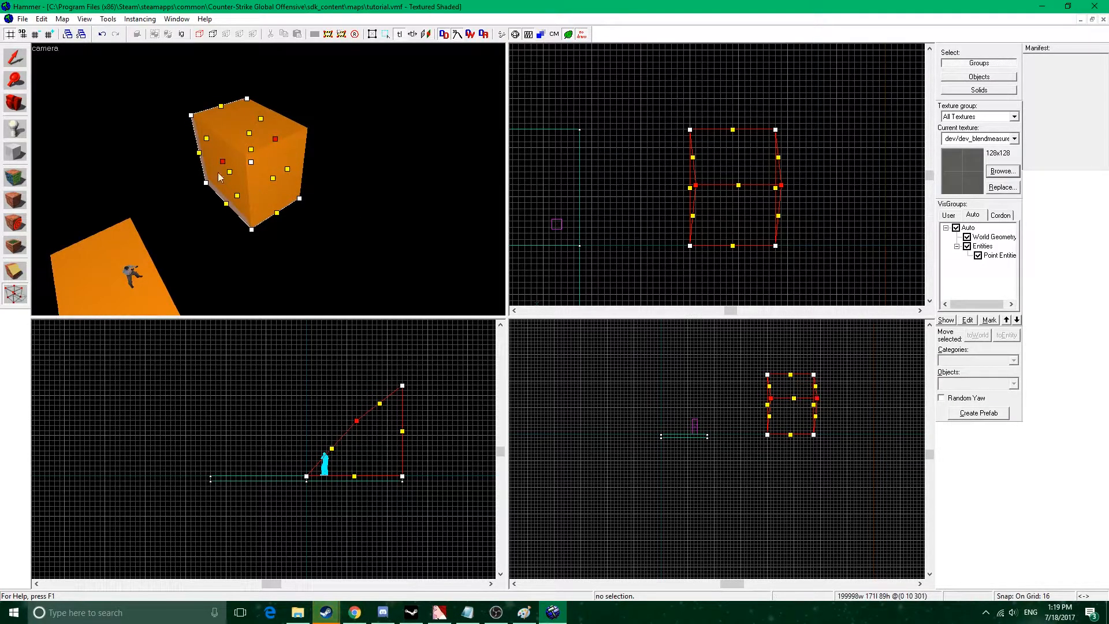
click(15, 58)
key(z)
key(w)
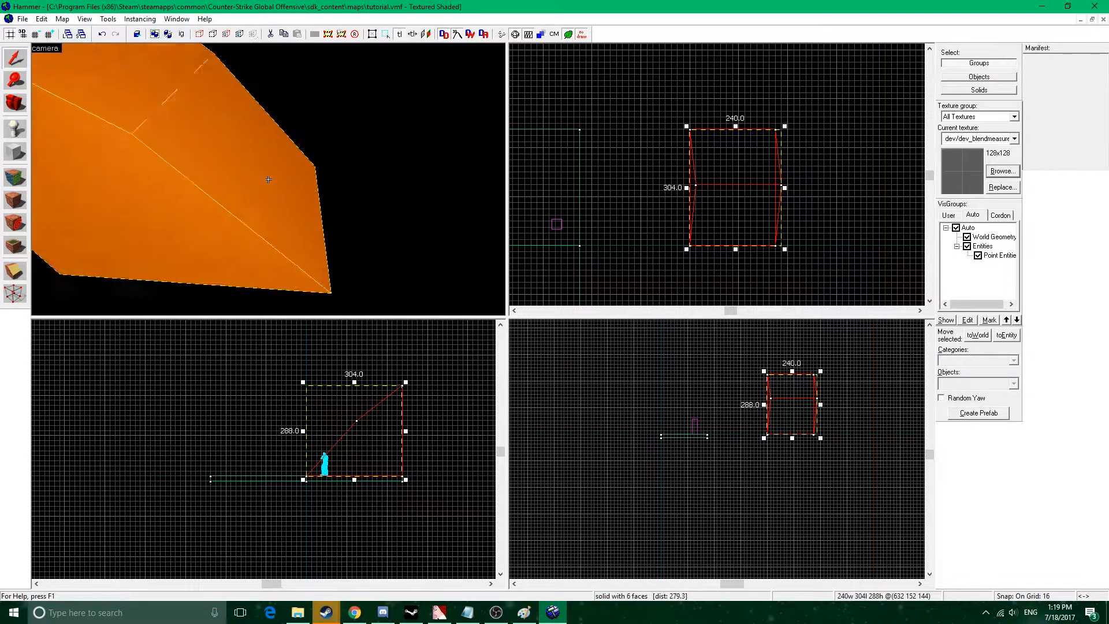
key(s)
key(z)
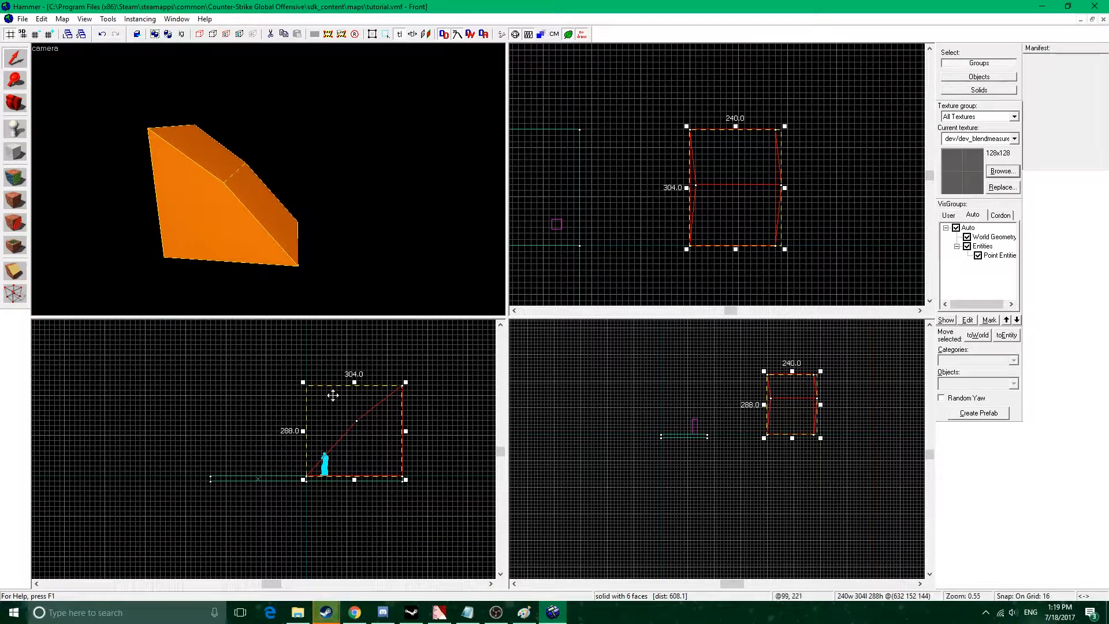
Try to move the slope's two middle vertices onto the lower corner at the origin, inspect the wedge's edge, and undo the change.
click(15, 294)
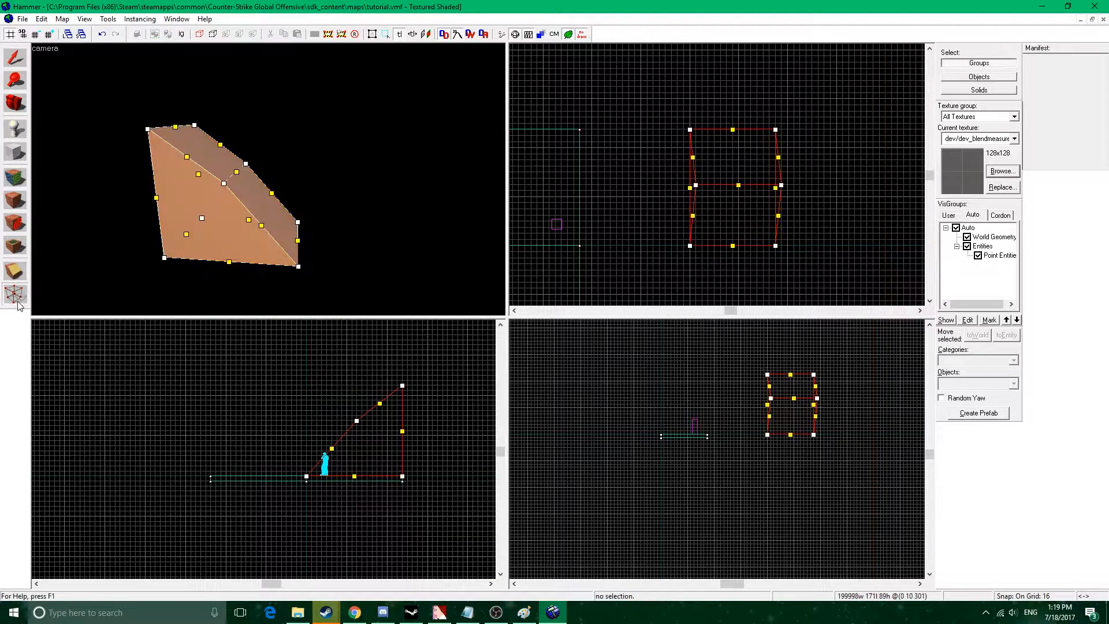
mouse_move(335, 404)
mouse_down()
mouse_move(368, 434)
mouse_move(325, 444)
mouse_move(306, 477)
mouse_up()
key(Return)
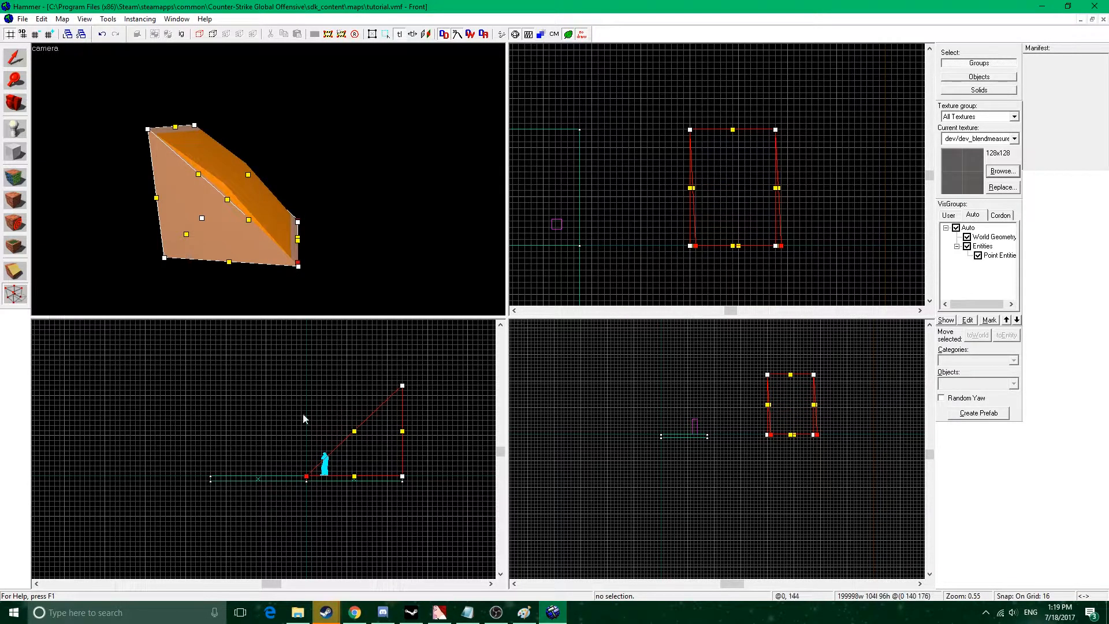
click(15, 58)
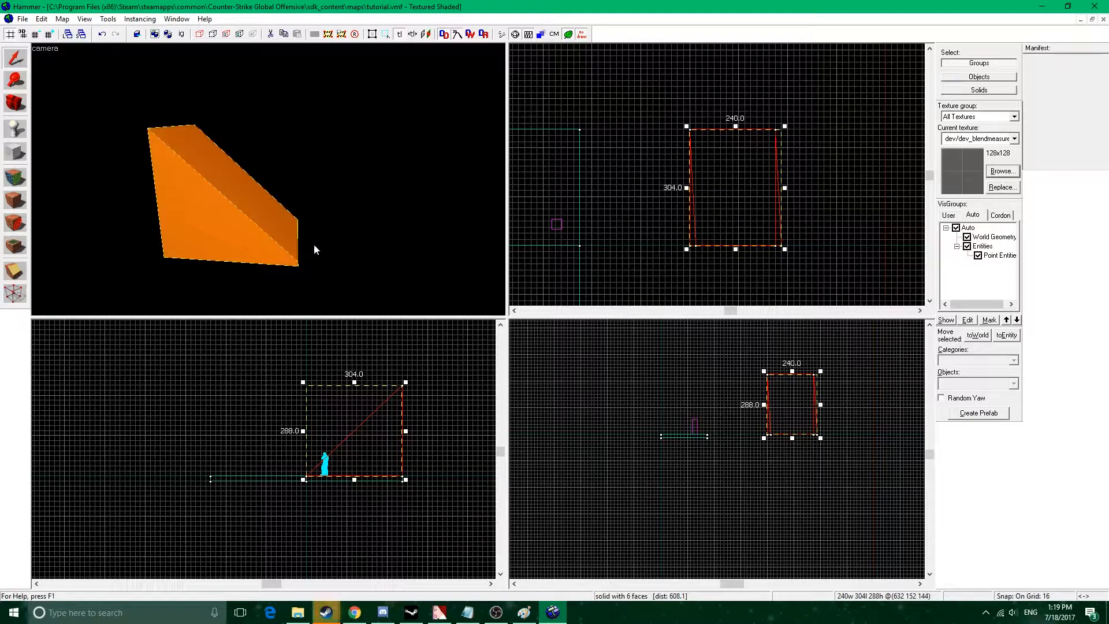
scroll(301, 452, up, 4)
key(z)
key(w)
key(w)
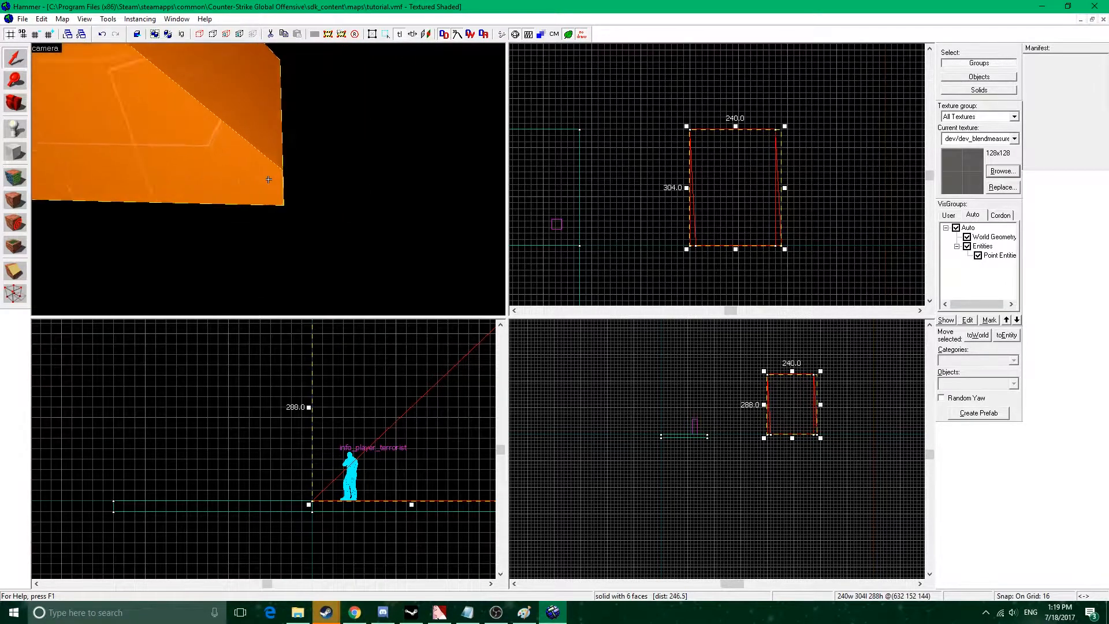
key(s)
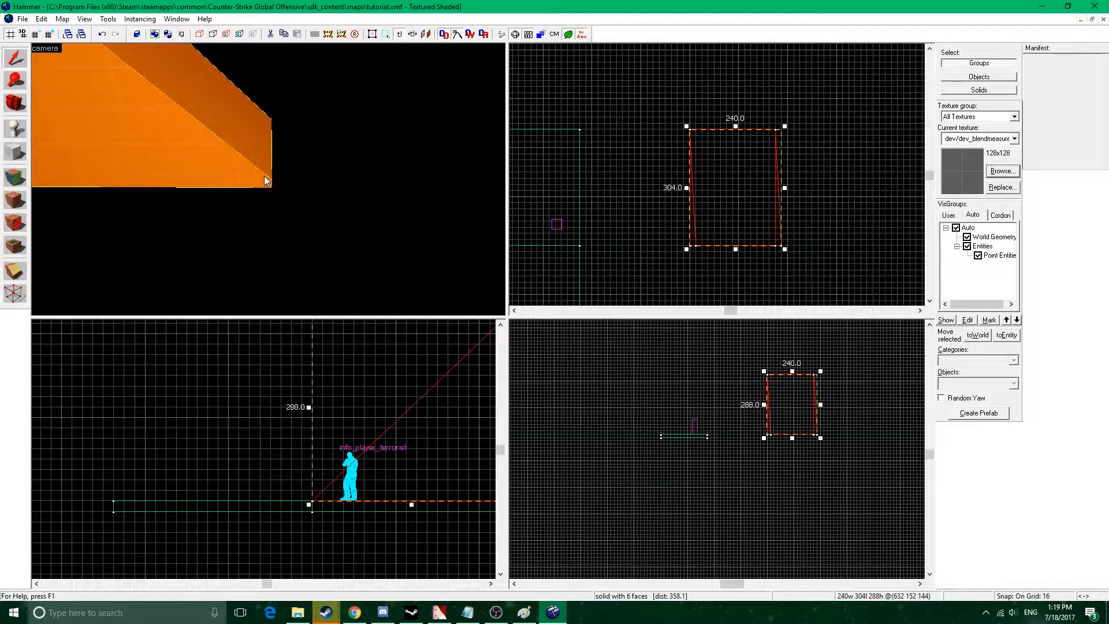
key(d)
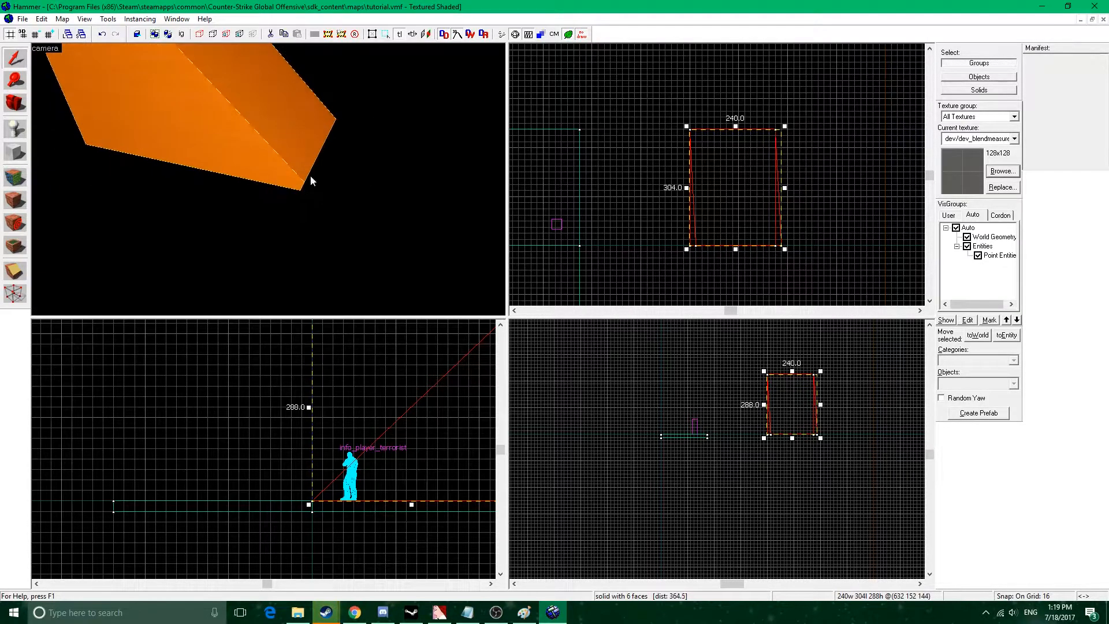
key(ctrl+z)
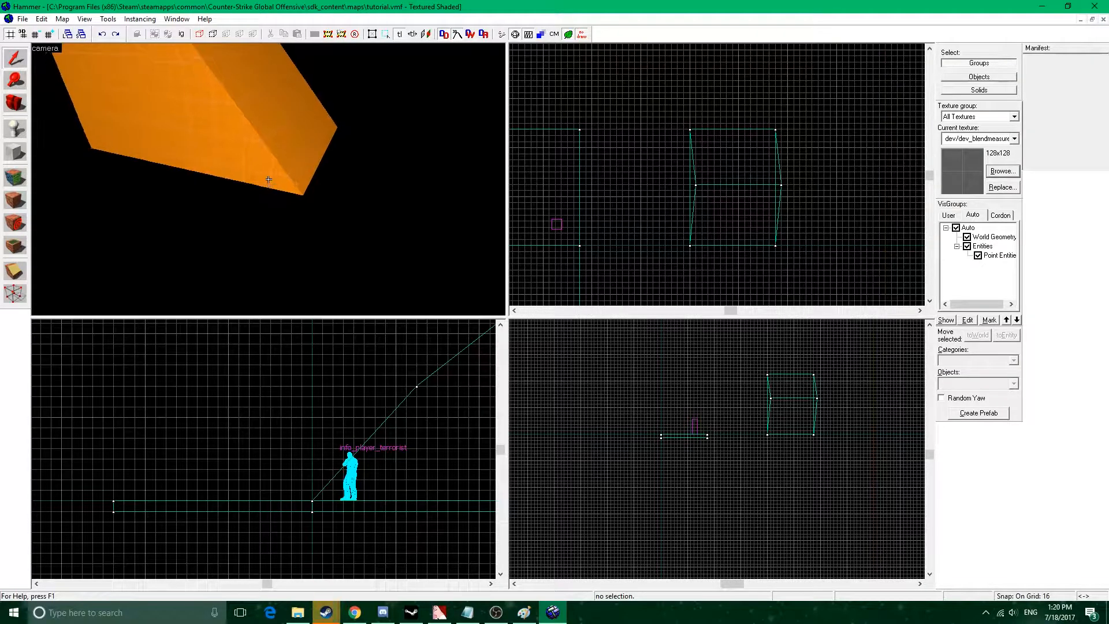
Select the slope's two middle vertices and shift them 16 units along X in the top view, flush with the block's sides.
click(268, 183)
key(shift+v)
drag(392, 360, 441, 410)
key(Return)
drag(781, 185, 776, 185)
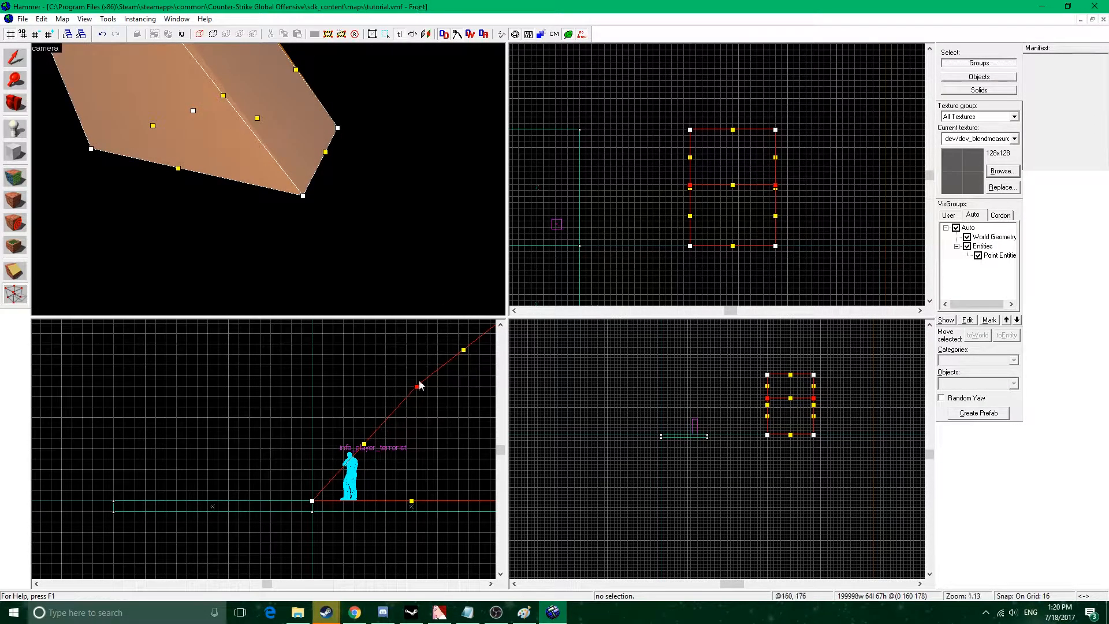
Merge the slope's two middle vertices into the lower corner at the origin in the front view, and inspect the straight wedge.
drag(420, 389, 314, 503)
click(531, 347)
key(z)
key(s)
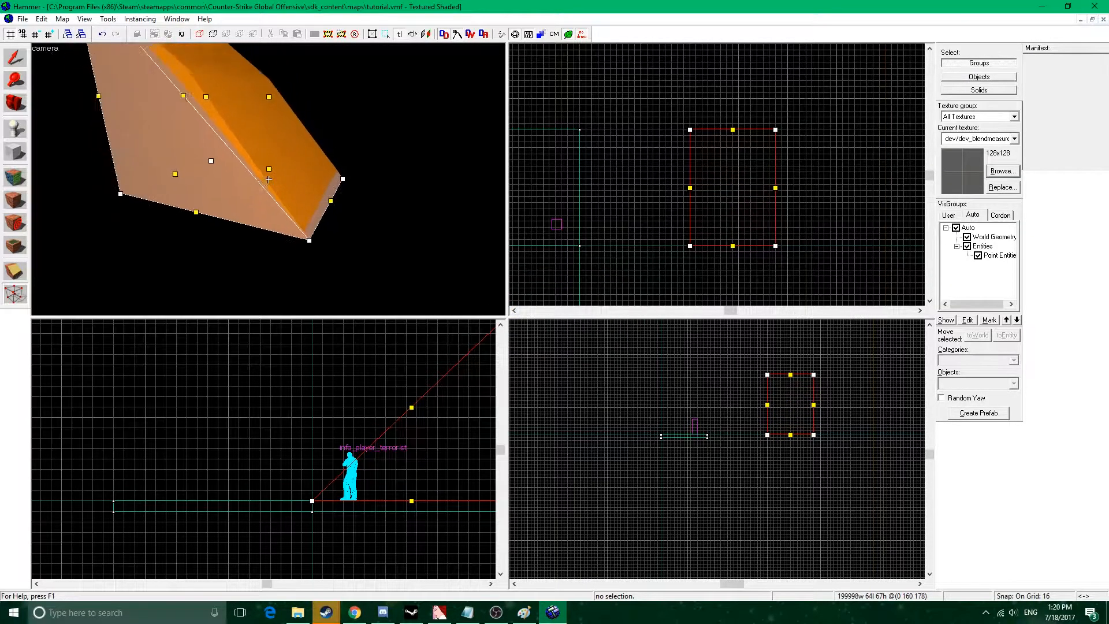
key(z)
click(15, 58)
key(z)
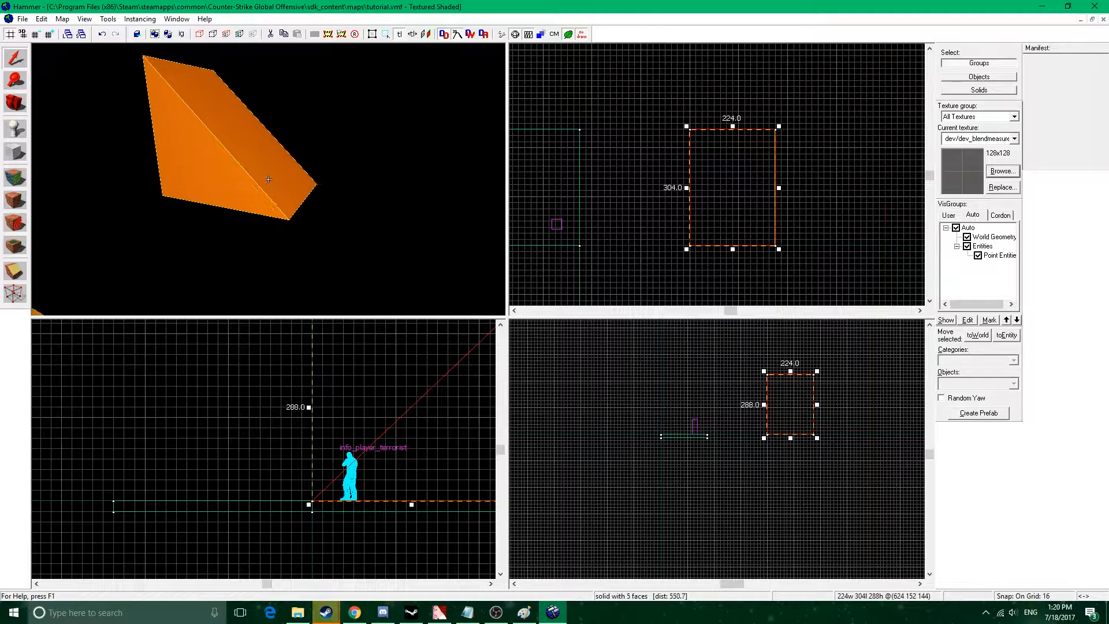
key(s)
key(a)
key(z)
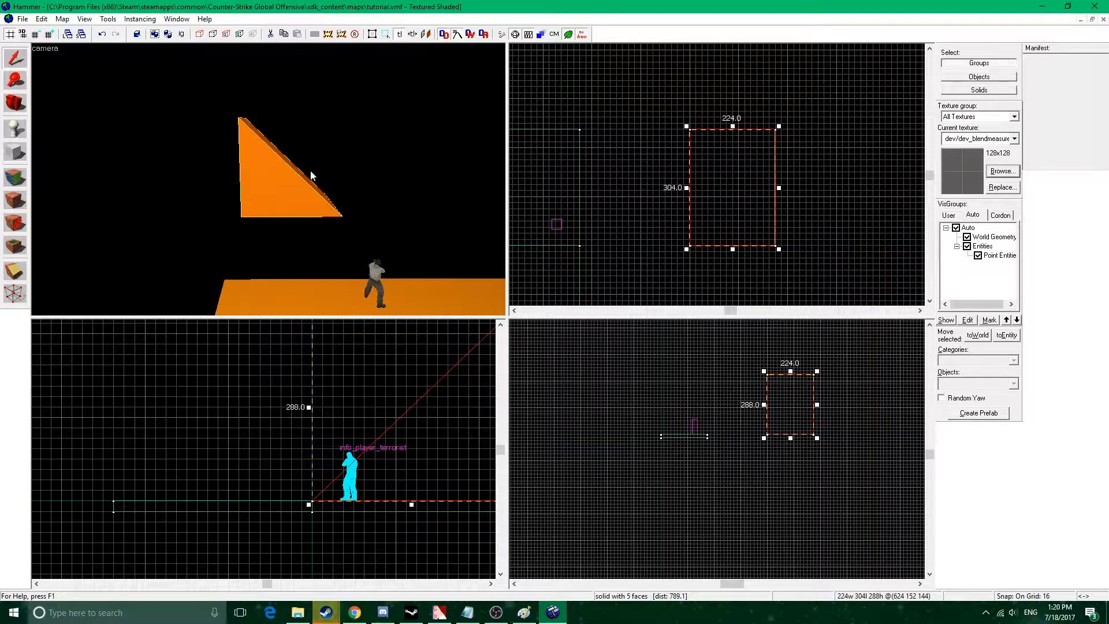
Delete the wedge and outline a new primitive volume about 528 by 512 units in the top view, 288 units high.
key(Delete)
click(15, 152)
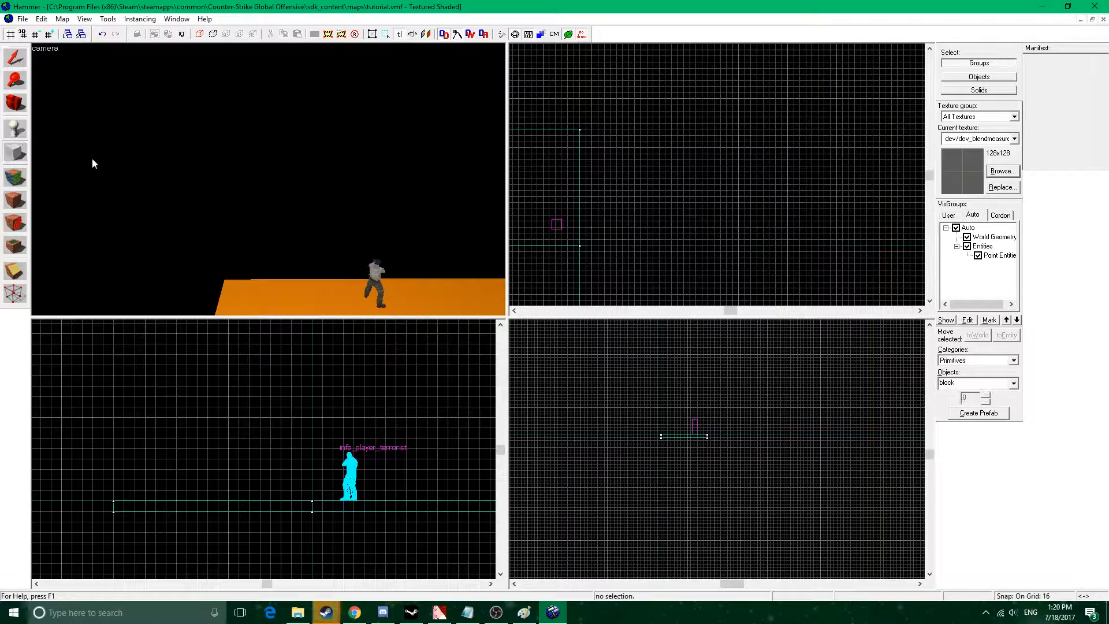
scroll(713, 168, down, 2)
drag(706, 142, 769, 235)
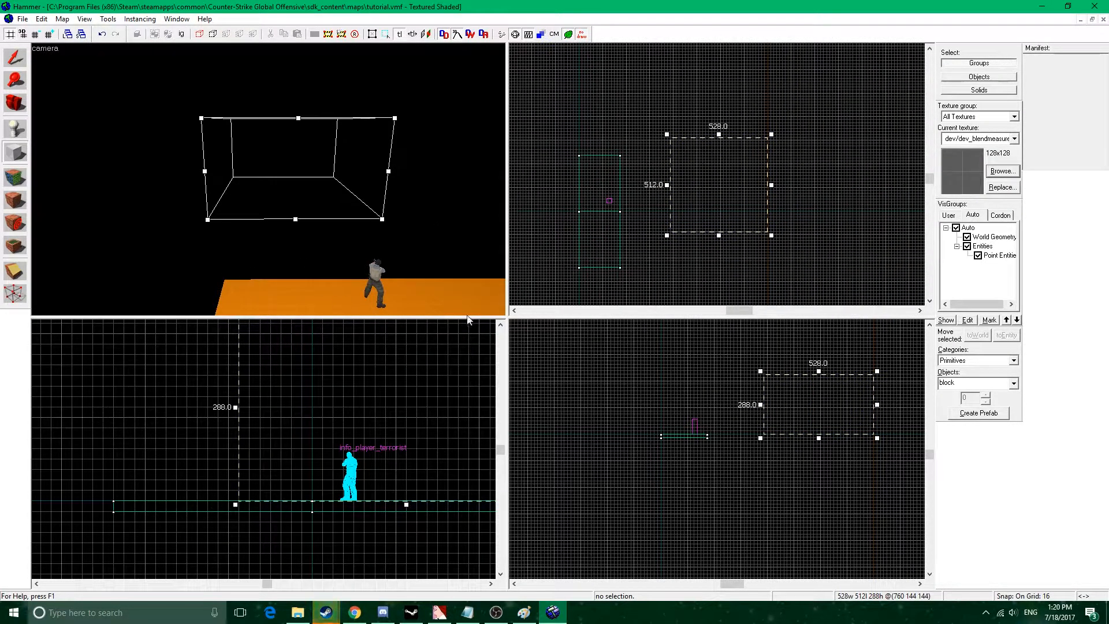
Switch the new primitive to an arch and bring up the arch properties for the outlined volume.
click(1017, 385)
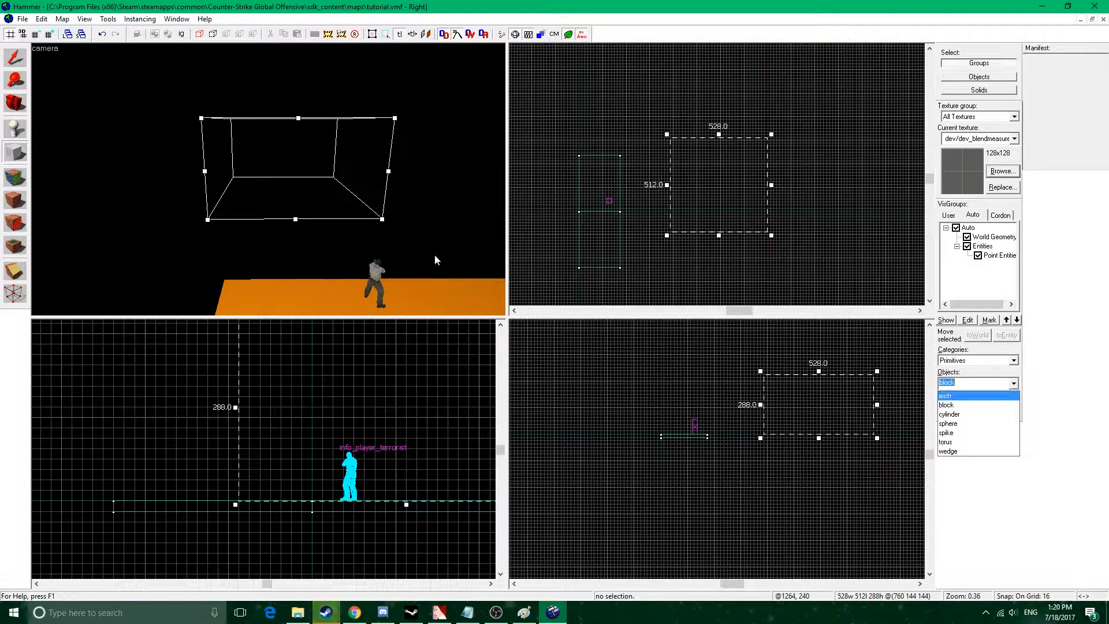
click(975, 400)
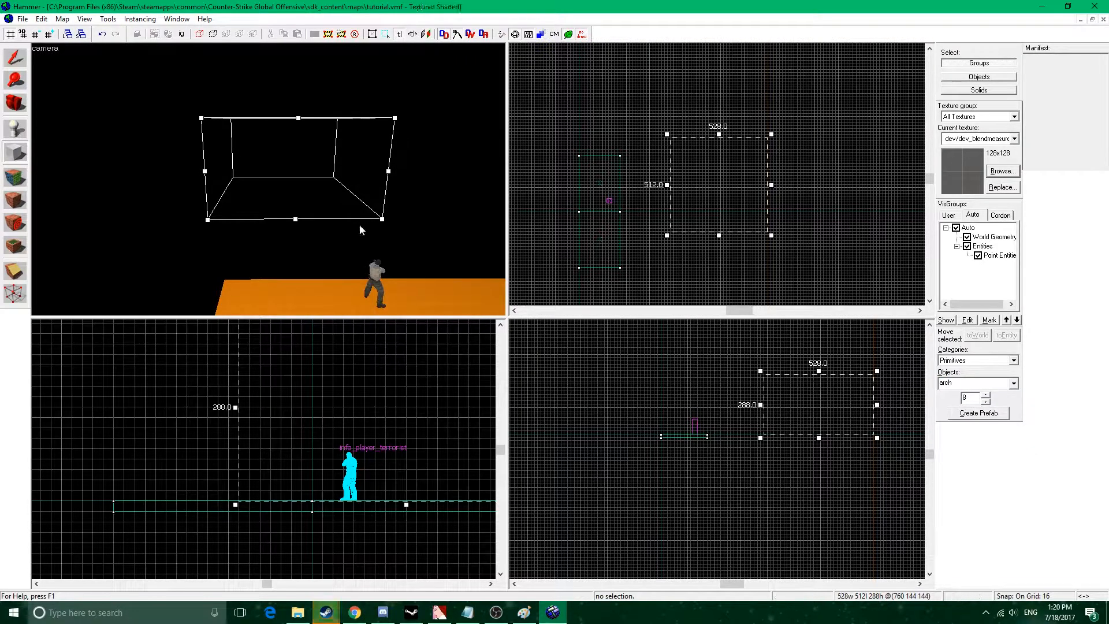
key(w)
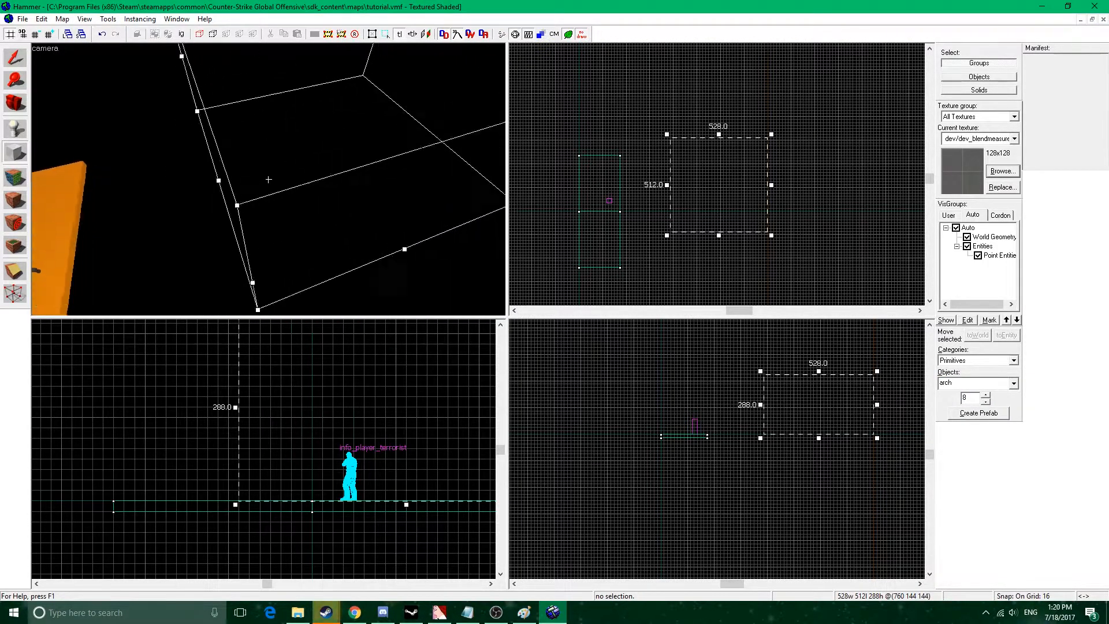
key(s)
key(Return)
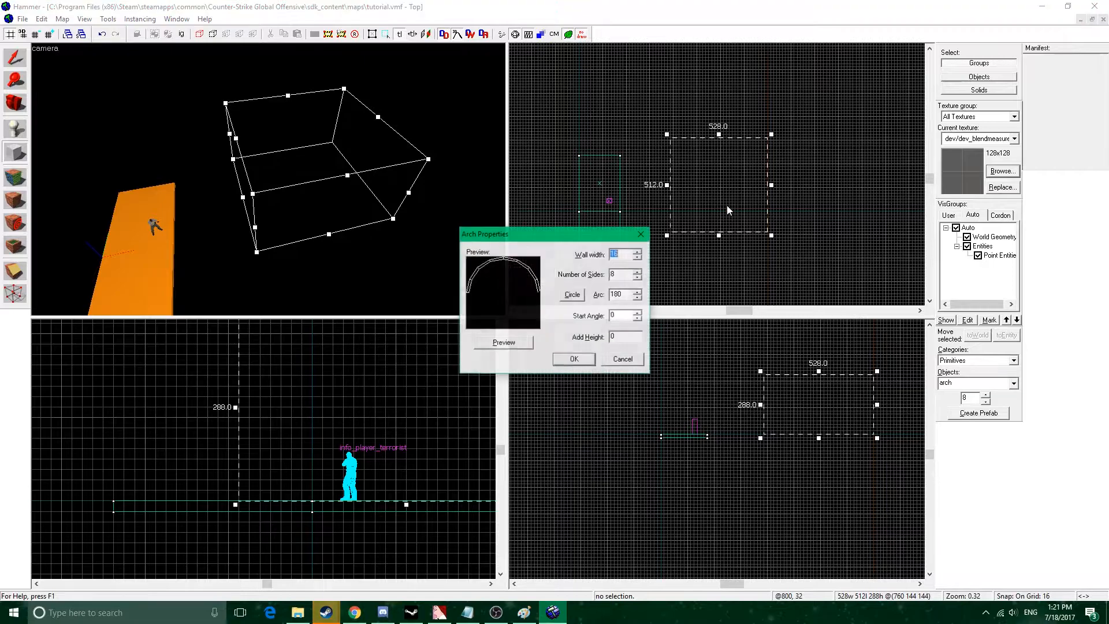
Preview the arch with 6 sides and with 12 sides, and discard the arch.
click(638, 252)
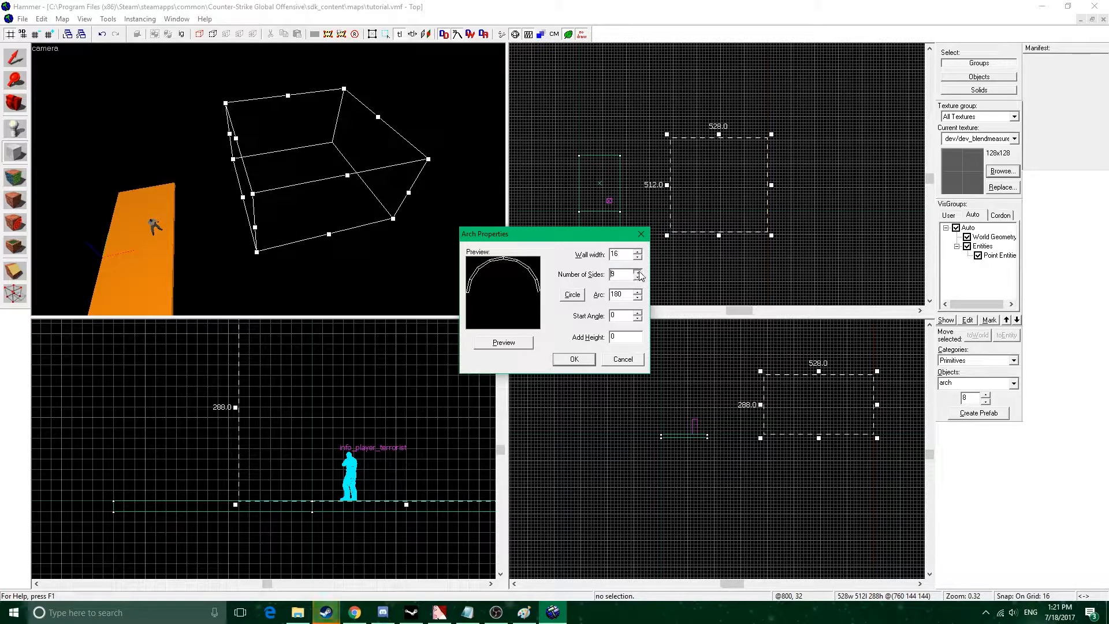
click(528, 344)
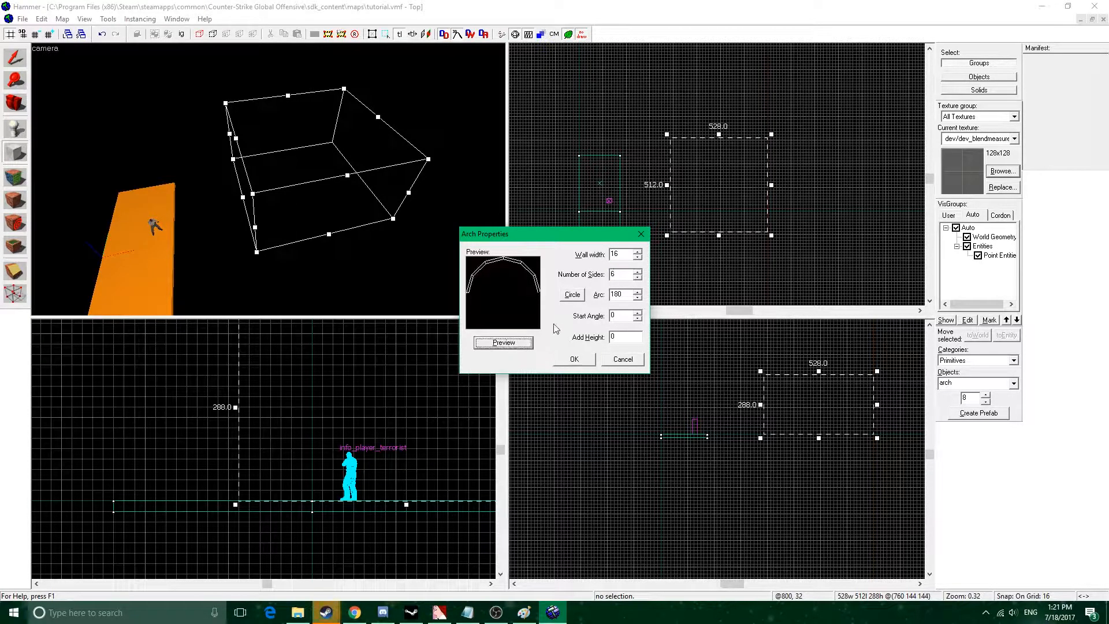
double_click(637, 272)
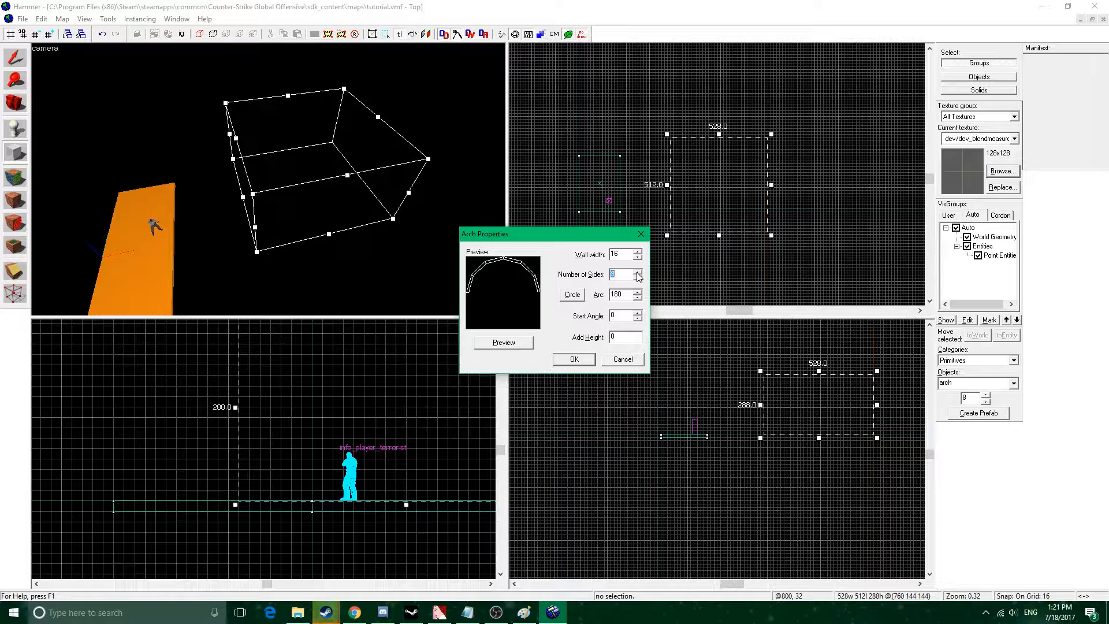
click(637, 272)
click(515, 345)
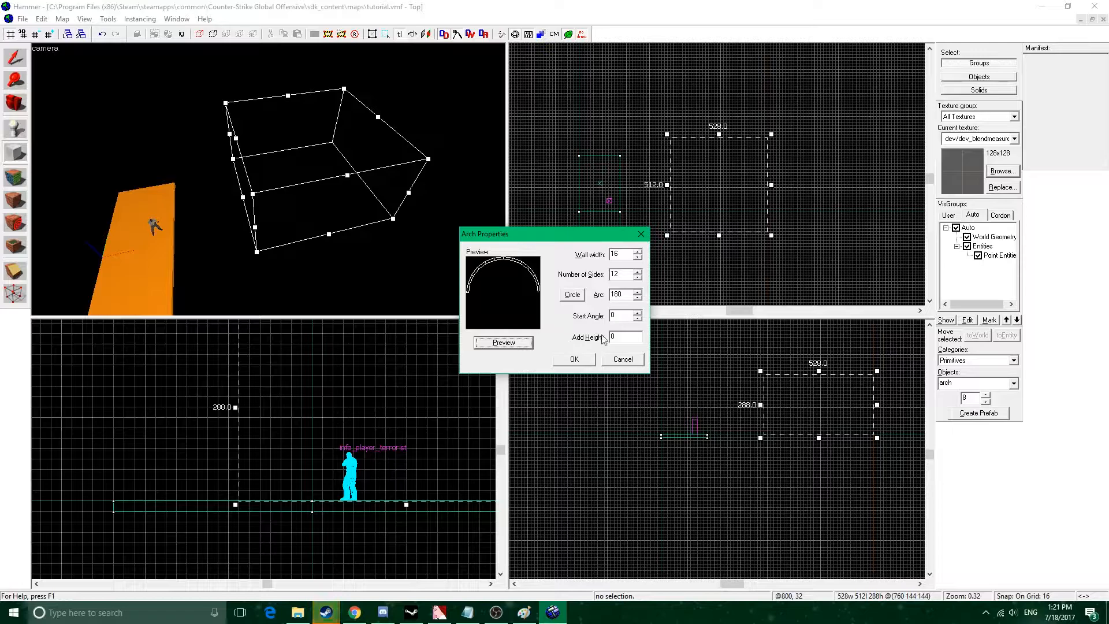
click(641, 233)
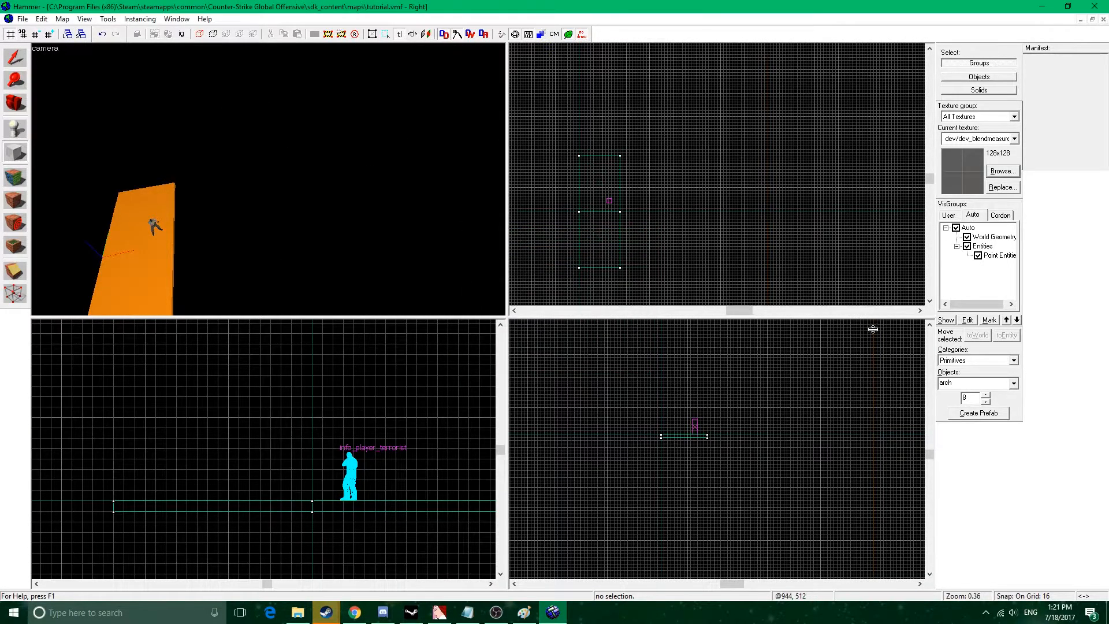
Create an 8-sided cylinder beside the floor blocks, about 464 by 448 units and 288 units high.
click(1014, 384)
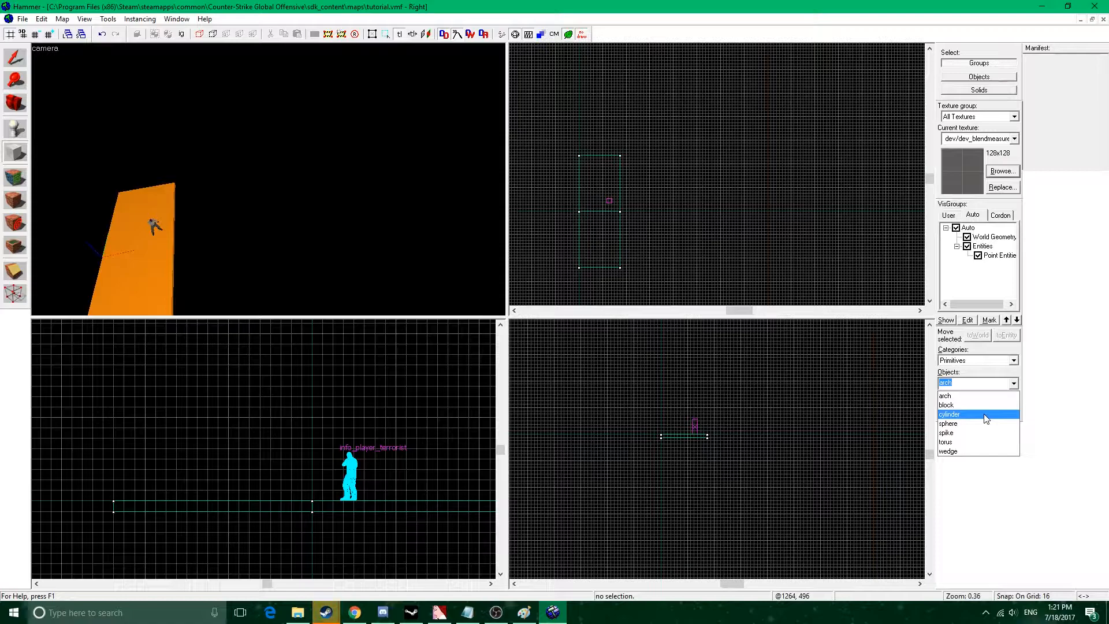
click(973, 414)
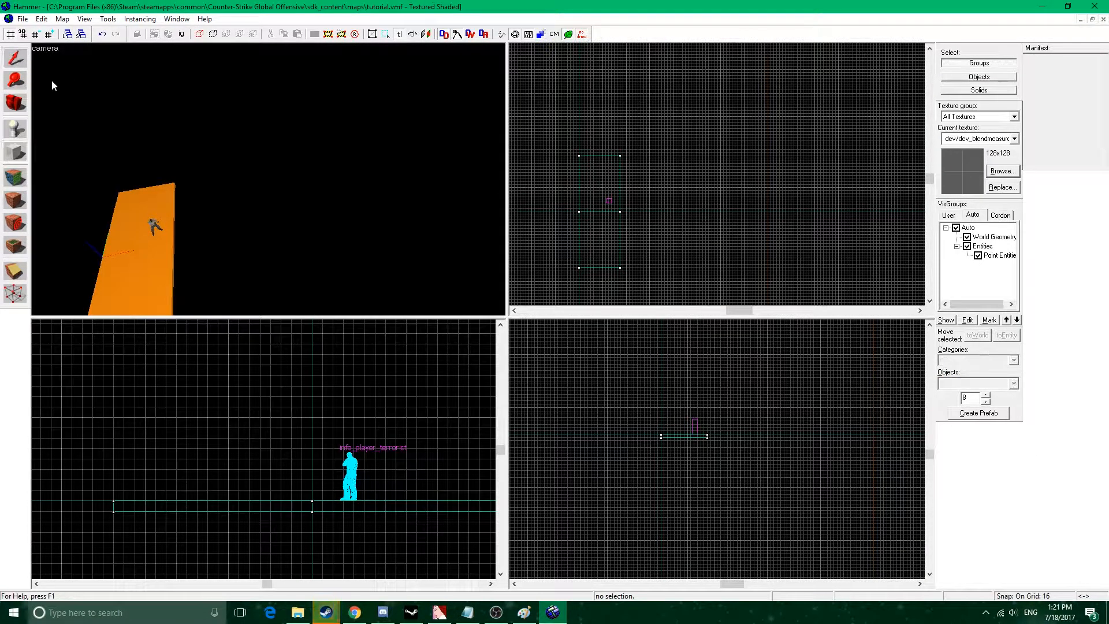
drag(662, 162, 688, 252)
key(Return)
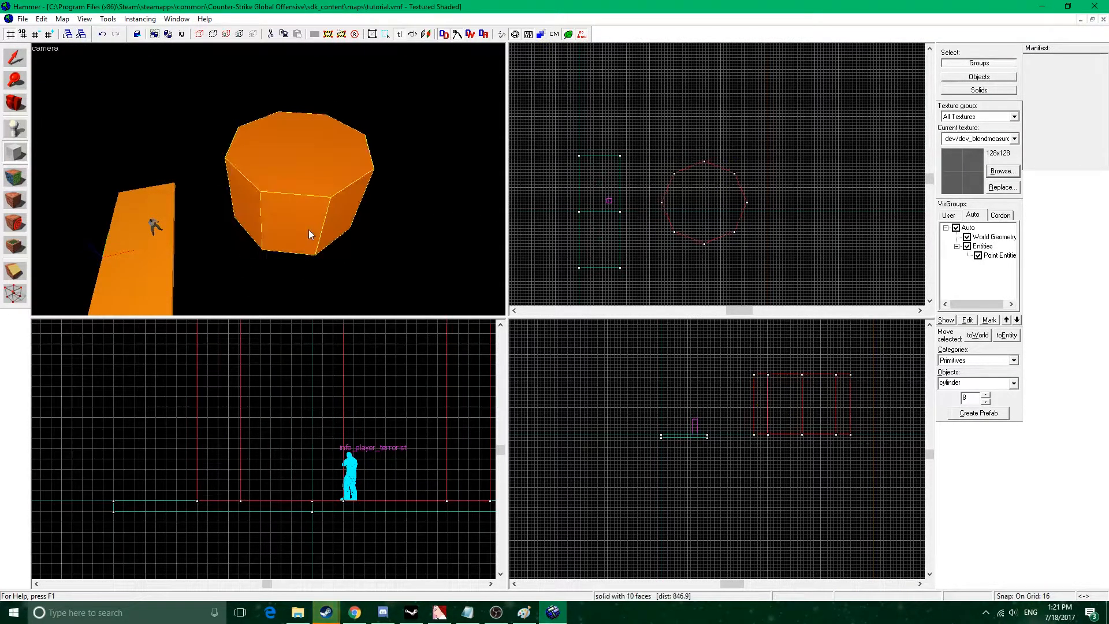
Replace the 8-sided cylinder with a 12-sided one about 432 units wide and 288 units high.
click(986, 395)
click(986, 395)
click(986, 396)
click(986, 395)
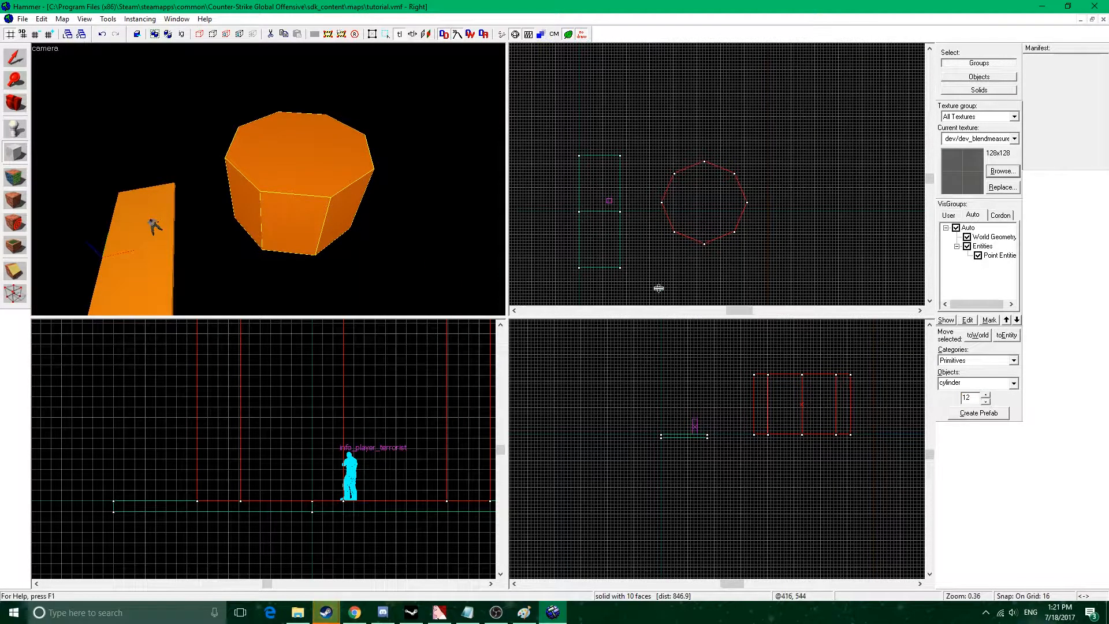
key(shift+s)
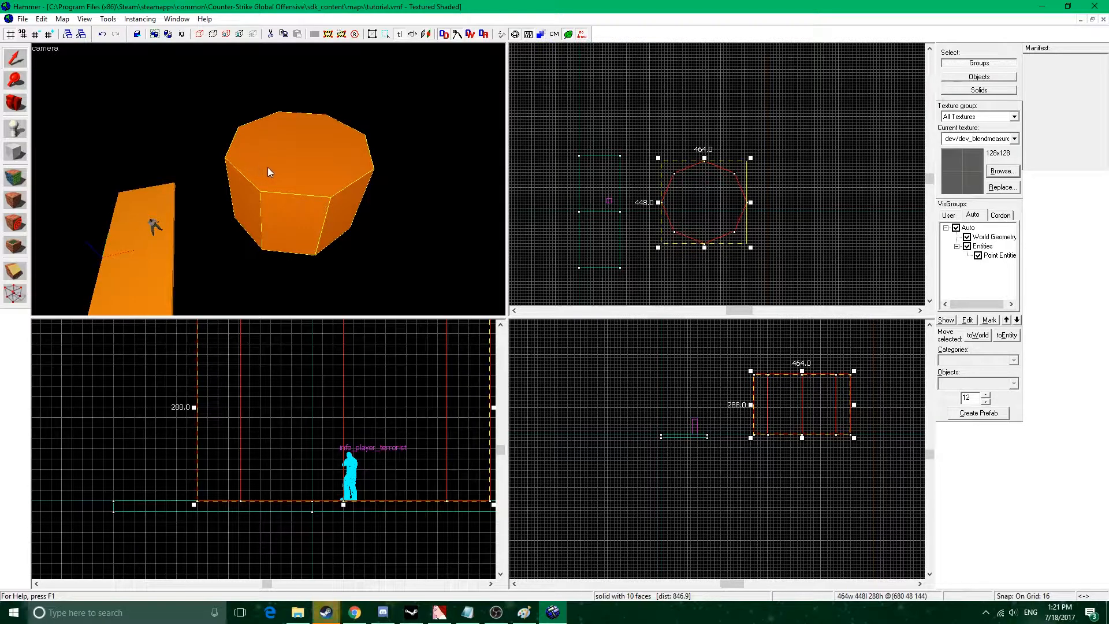
key(Delete)
click(18, 153)
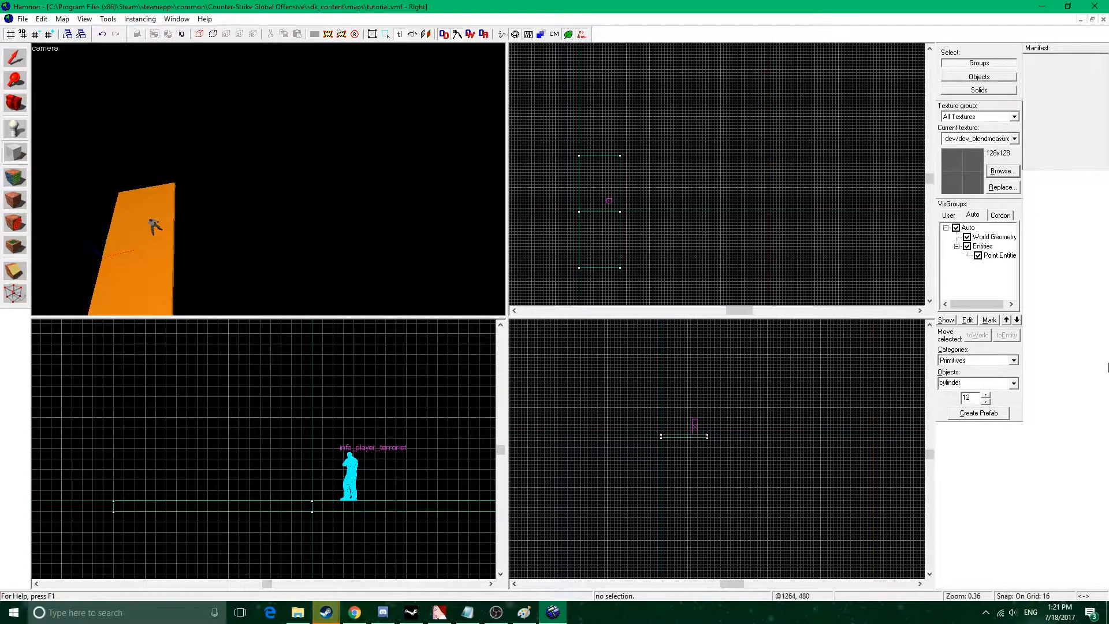
drag(673, 162, 759, 246)
key(Return)
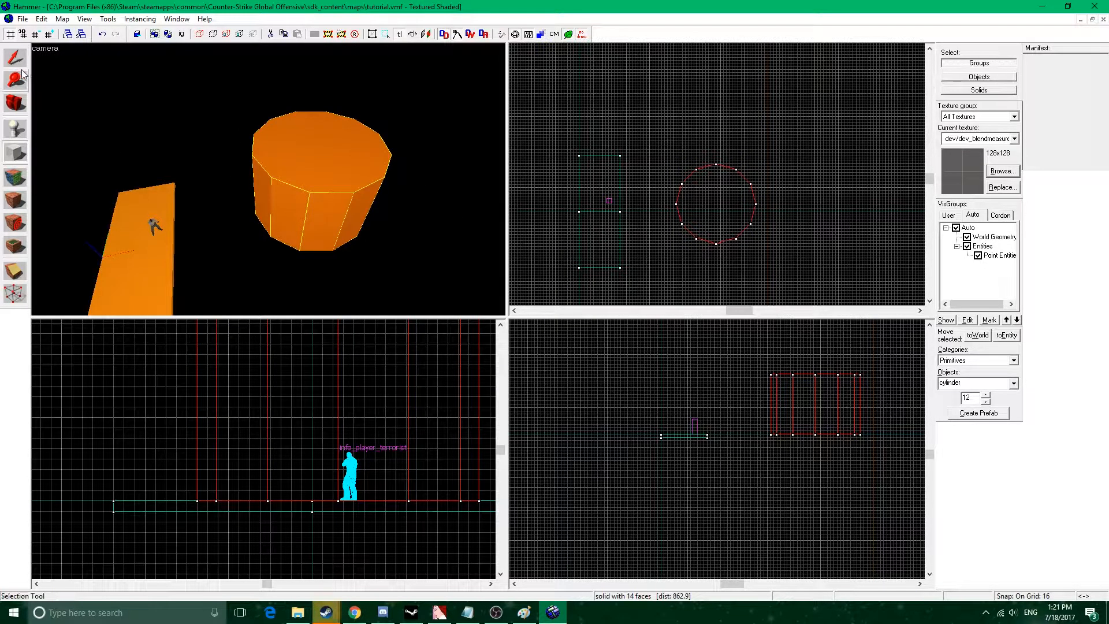
Clip the lower rim off the 12-sided cylinder with a horizontal cut in the top view, keeping the larger part.
click(14, 271)
drag(676, 232, 764, 233)
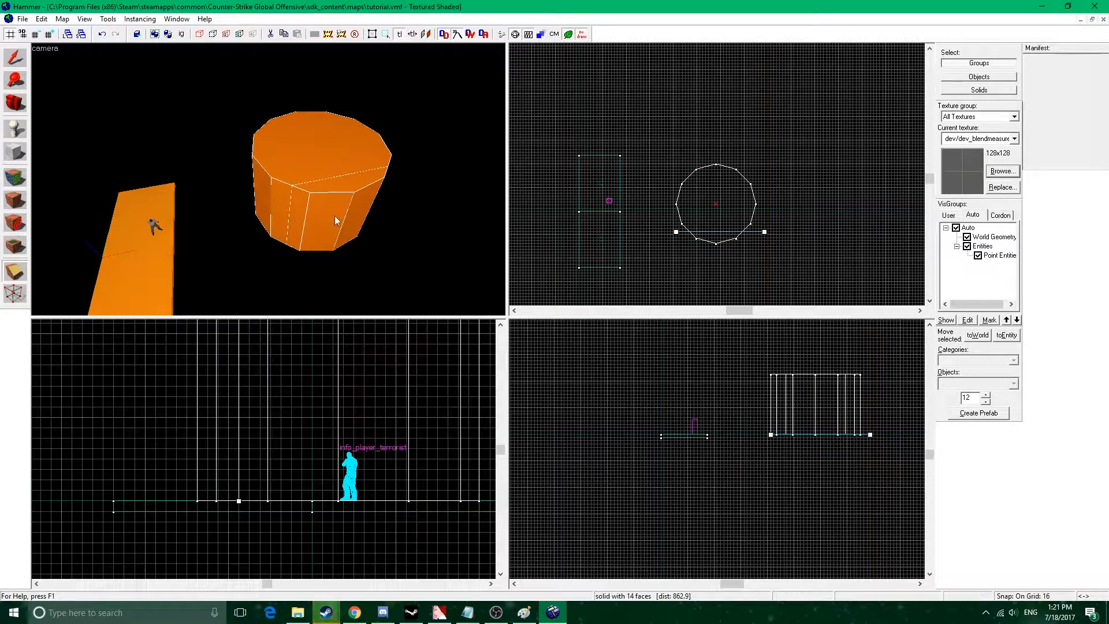
click(15, 269)
click(16, 270)
key(Return)
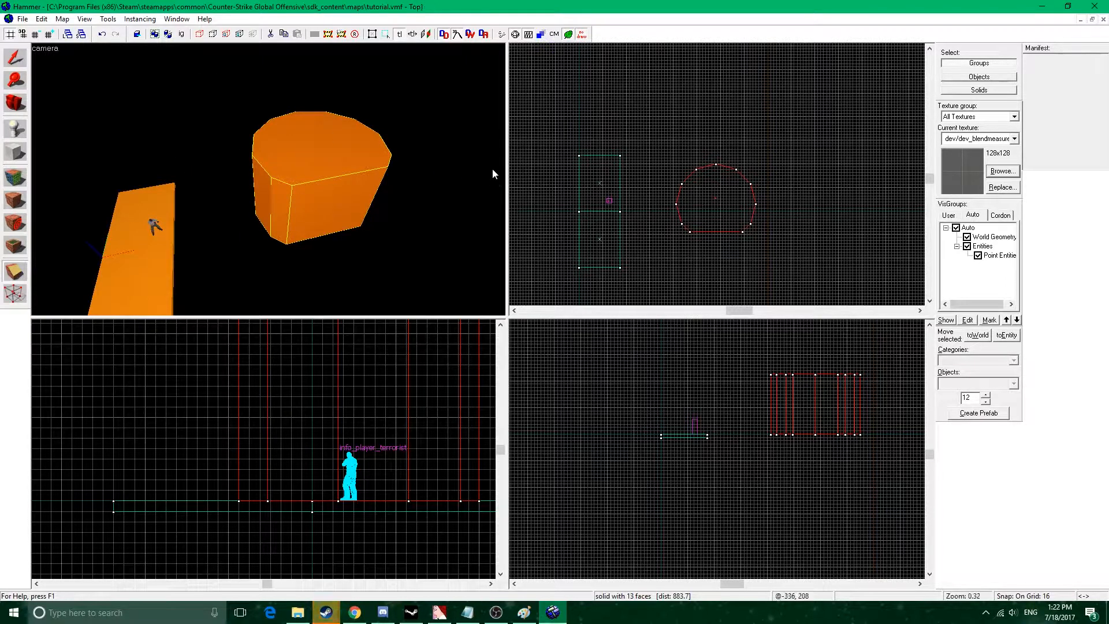
key(z)
key(w)
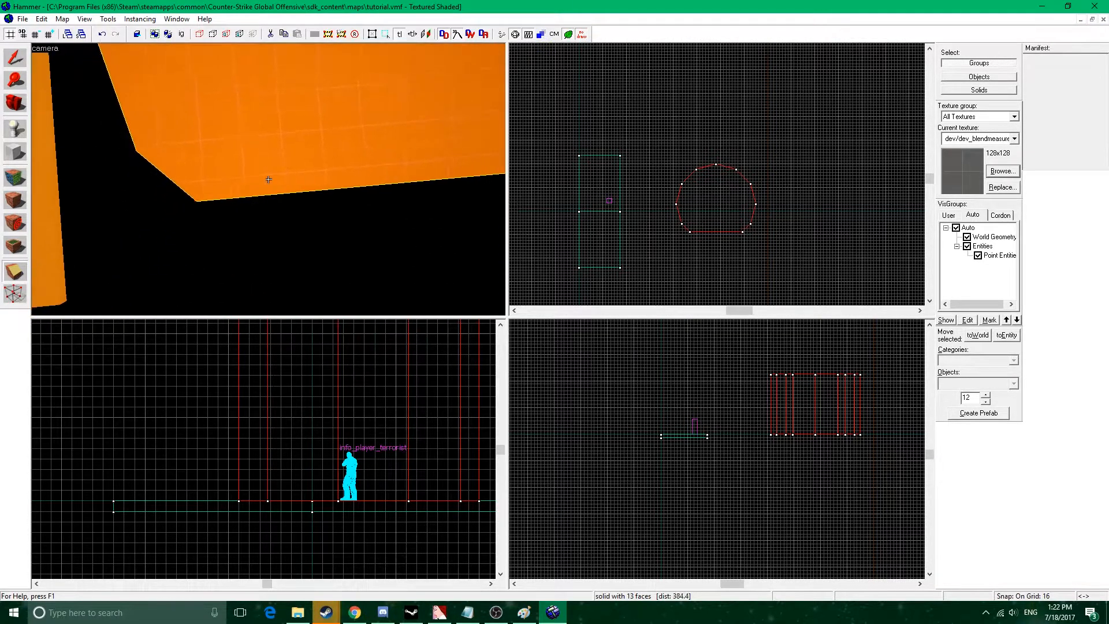
key(z)
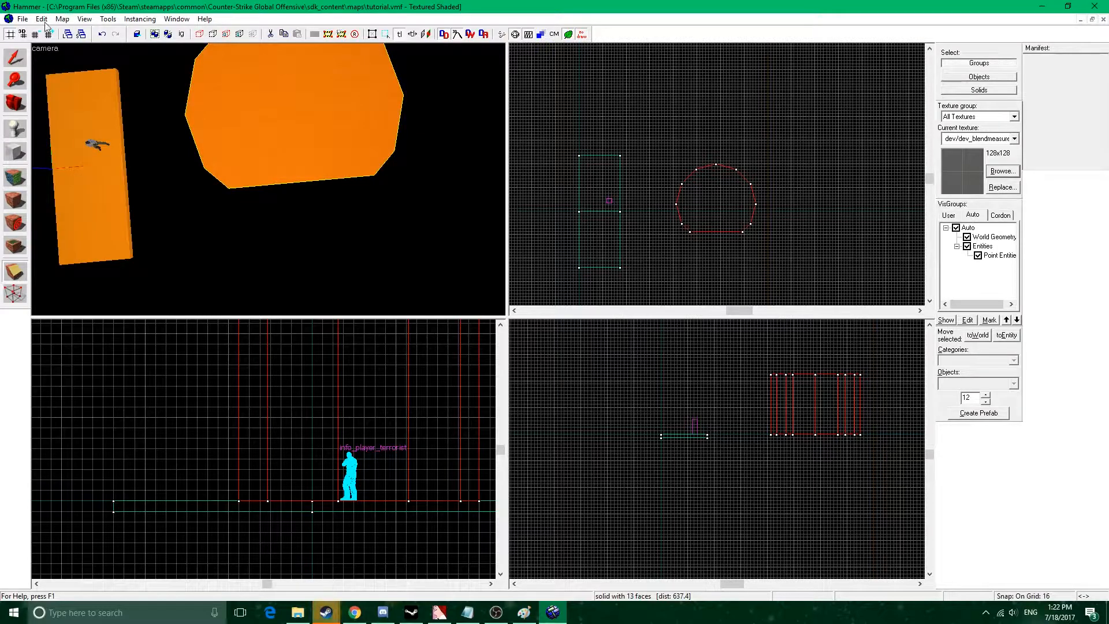
Rotate the clipped cylinder 90 degrees about the X axis with Transform, so that its flat side faces down.
click(108, 19)
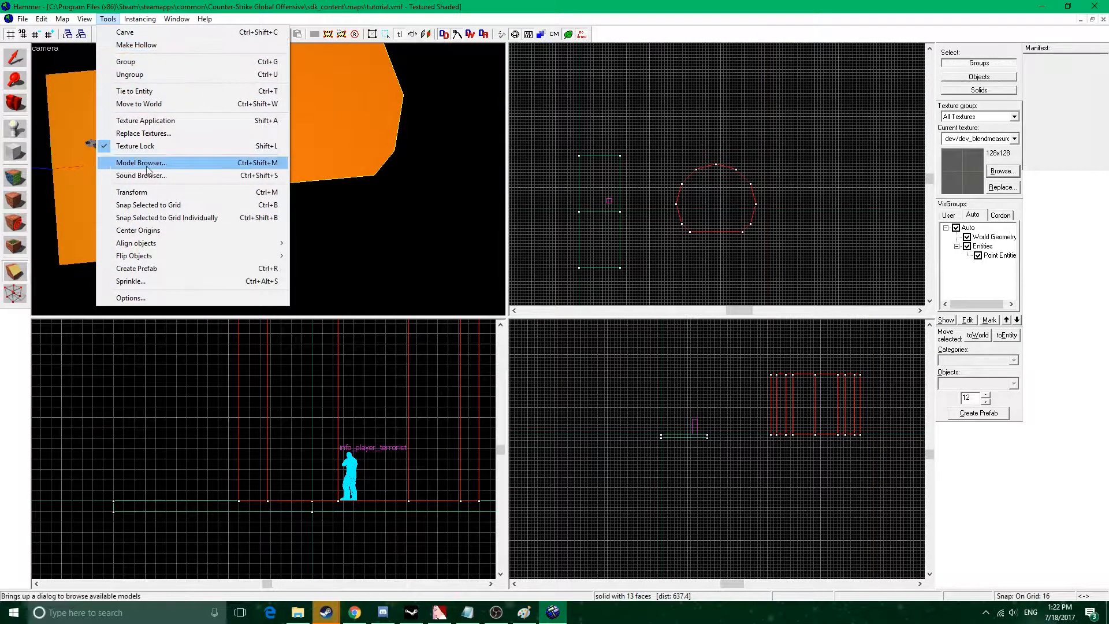
click(688, 192)
click(15, 58)
click(726, 203)
right_click(744, 215)
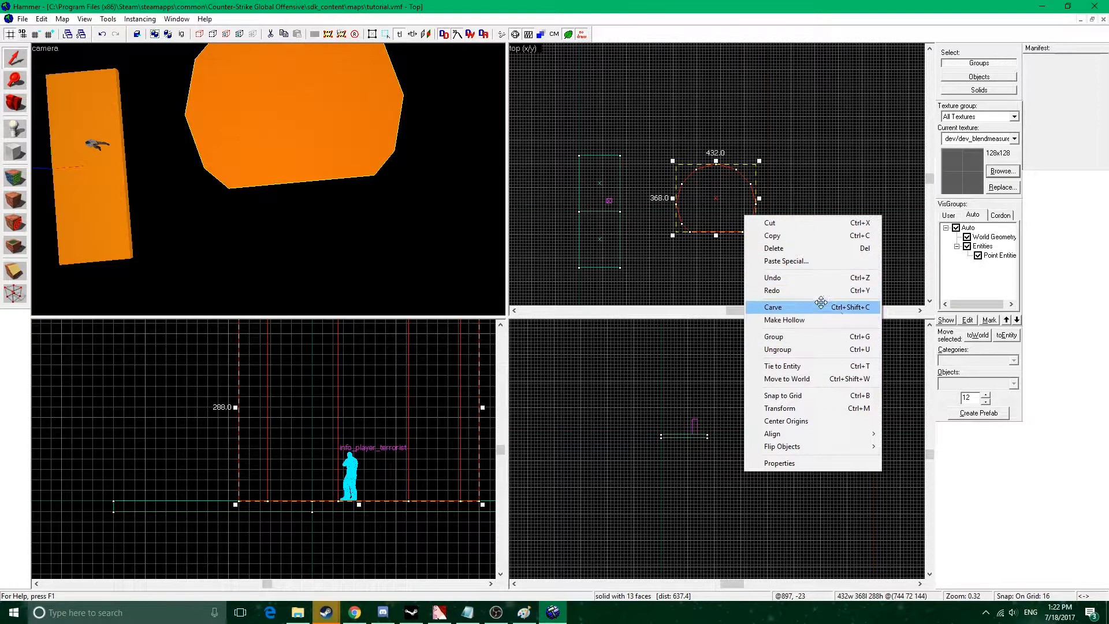
click(831, 408)
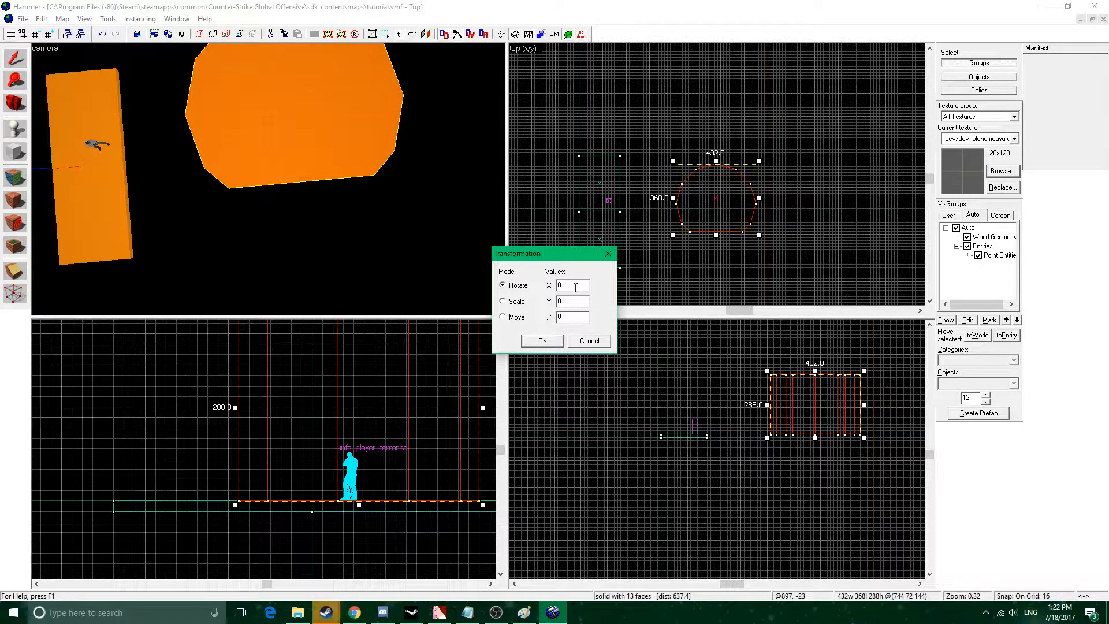
click(517, 317)
text(90)
click(555, 341)
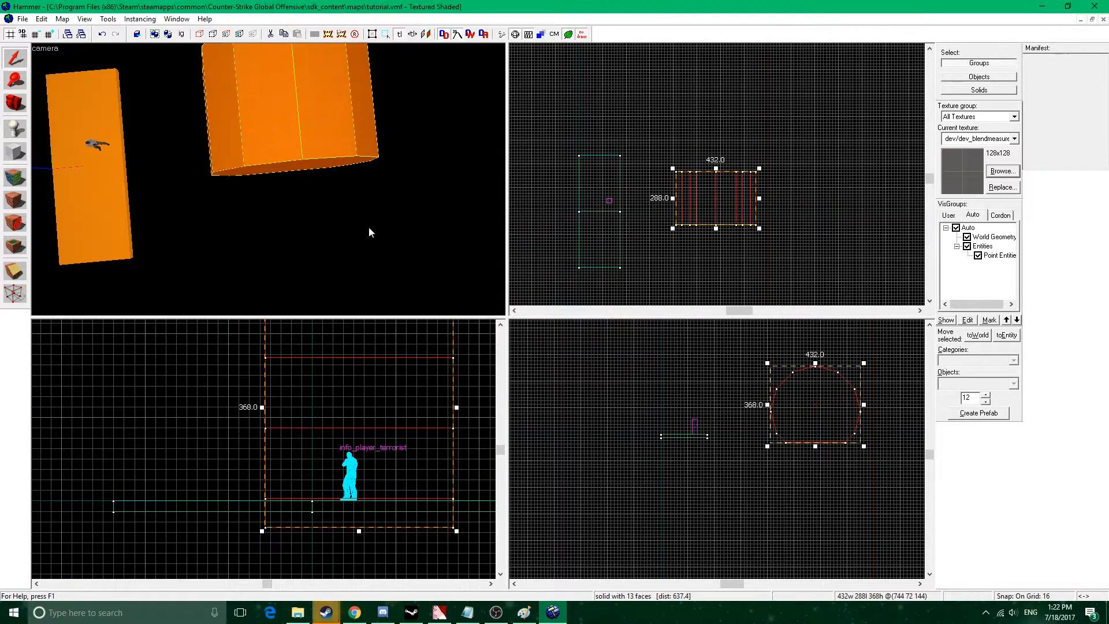
Lengthen the rotated cylinder in both directions along Y in the top view, to about 624 units.
key(w)
key(s)
key(z)
key(z)
key(z)
right_click(731, 186)
click(702, 200)
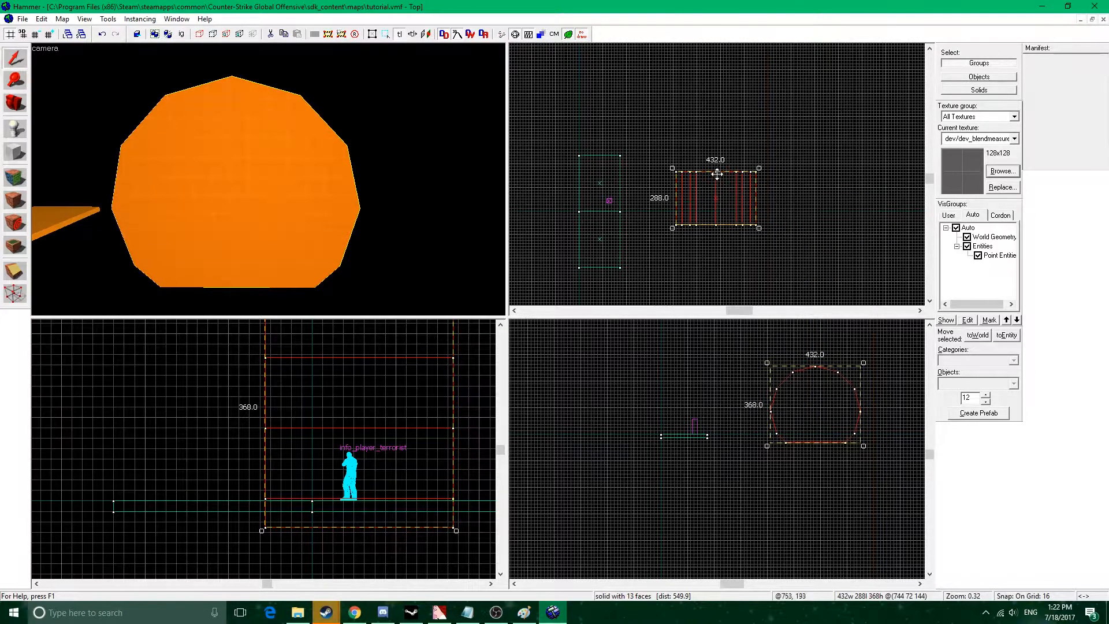
click(719, 196)
drag(715, 169, 716, 155)
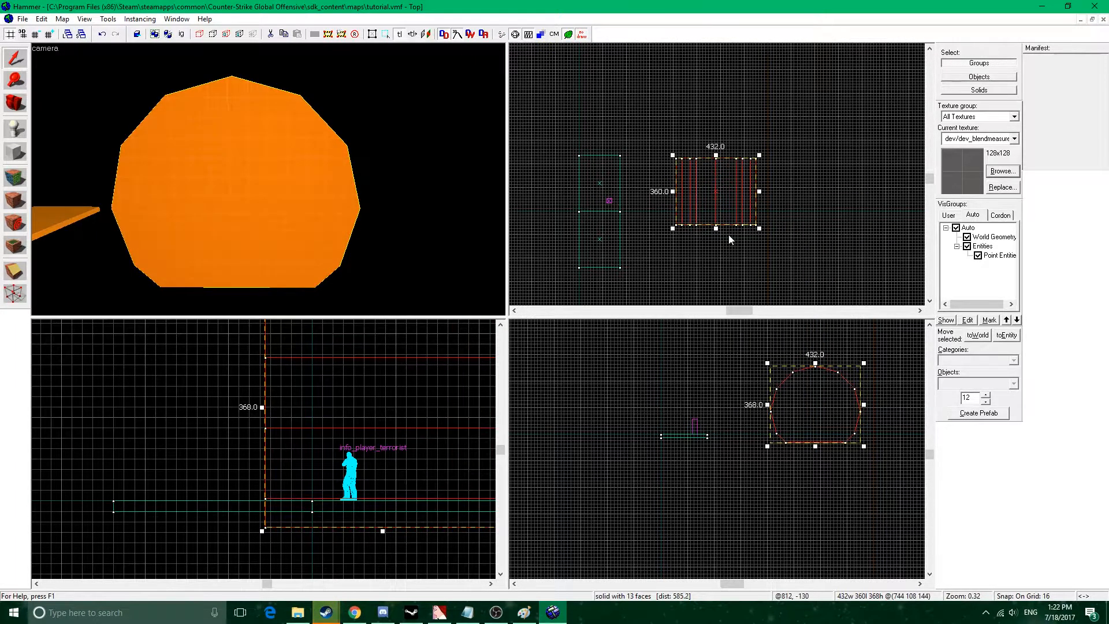
drag(717, 228, 718, 278)
Hollow out the lengthened cylinder with 16-unit-thick walls and inspect the tunnel from inside.
key(z)
key(z)
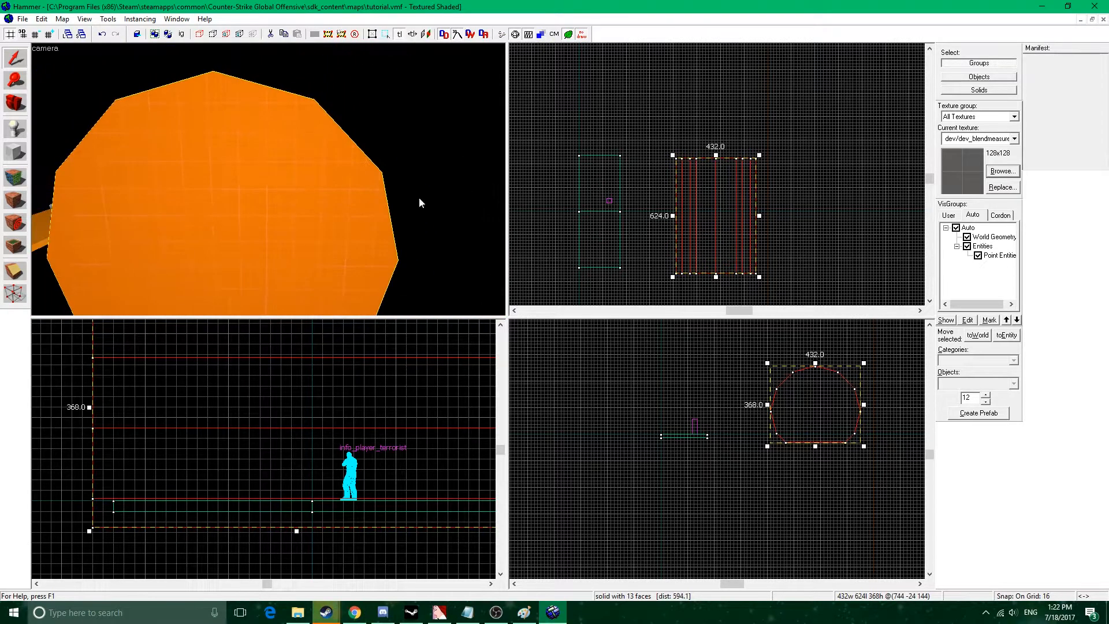
right_click(708, 206)
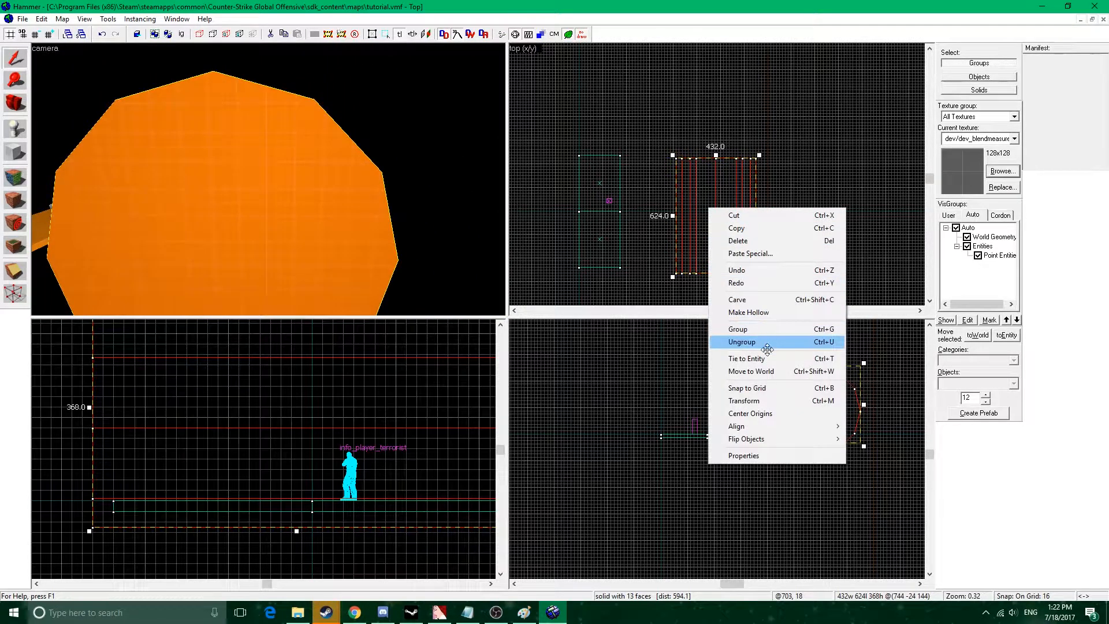
click(748, 313)
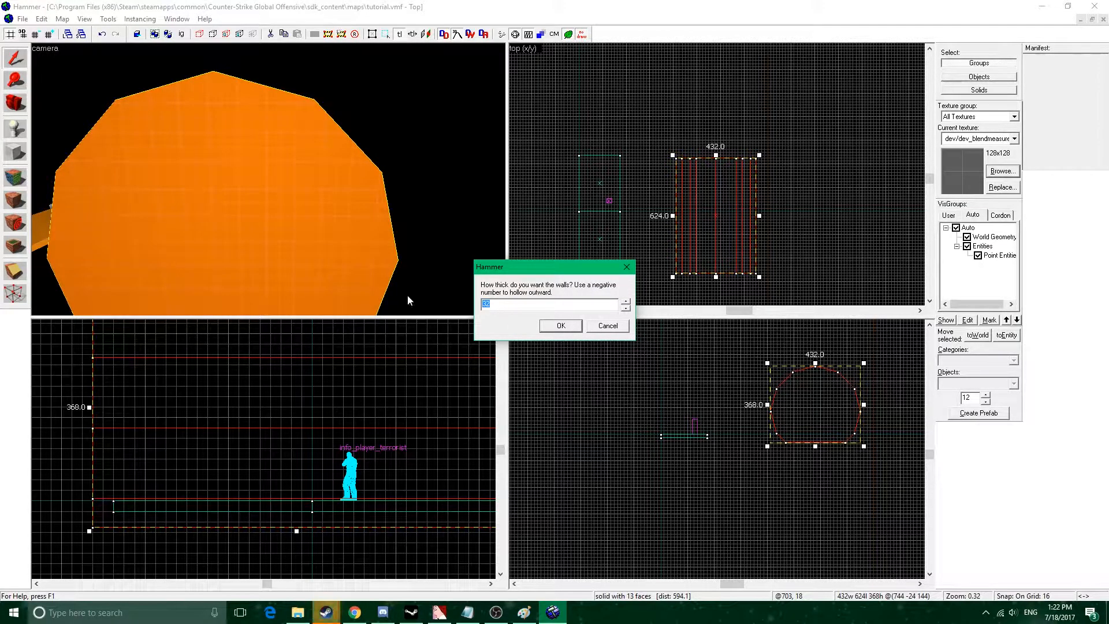
text(16)
click(561, 326)
key(z)
key(w)
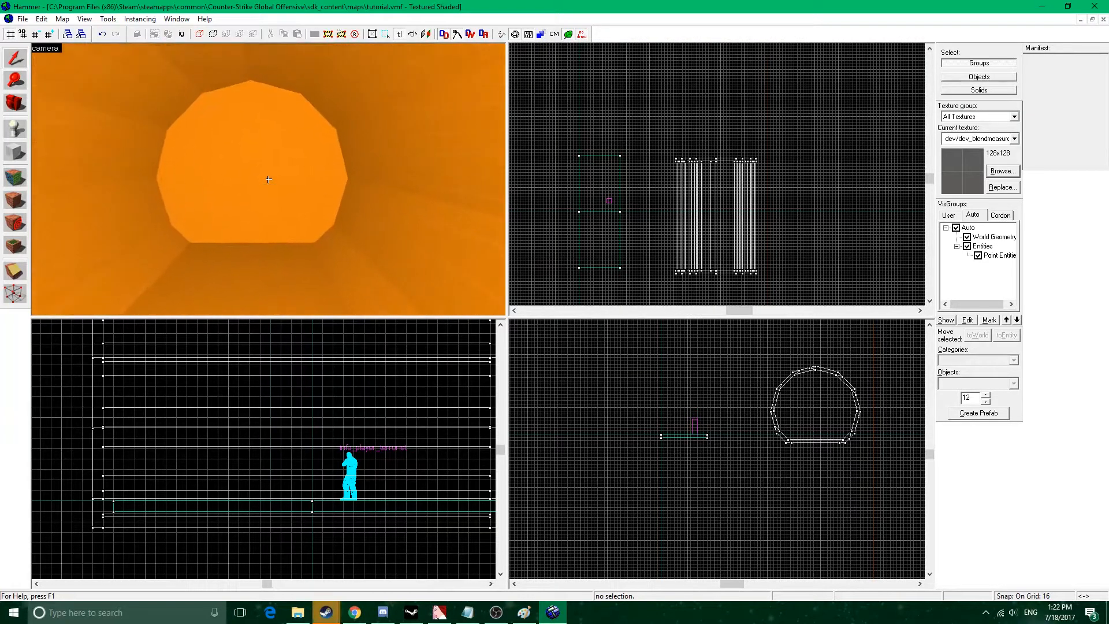
key(w)
key(z)
Place an info_player_terrorist entity on the tunnel's flat floor and check the tunnel's scale against it.
click(16, 130)
click(338, 224)
key(z)
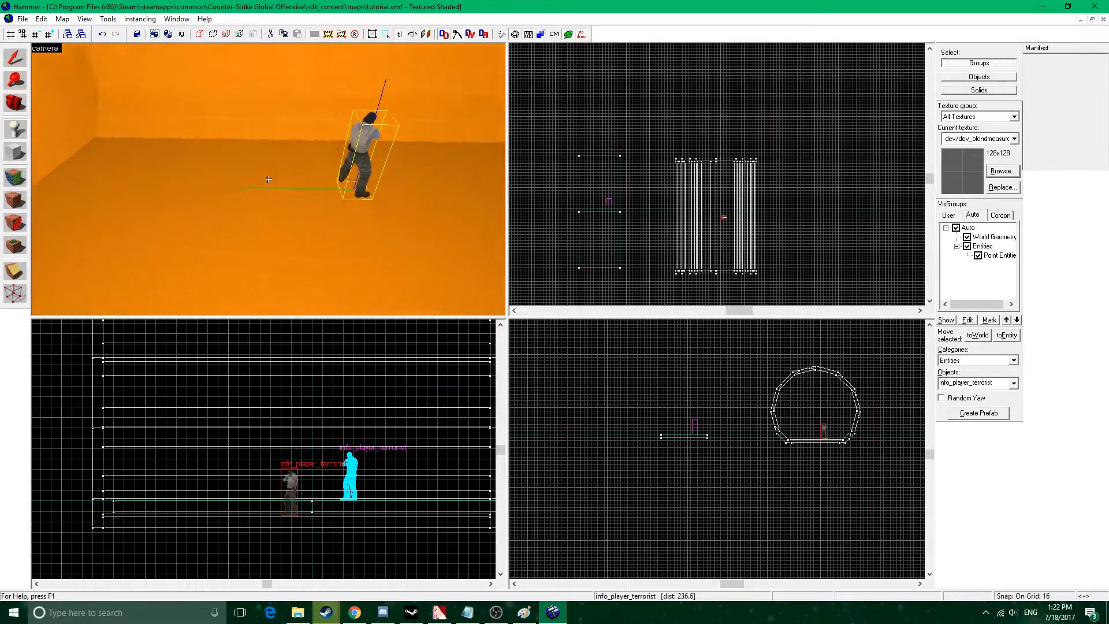
key(a)
key(s)
key(w)
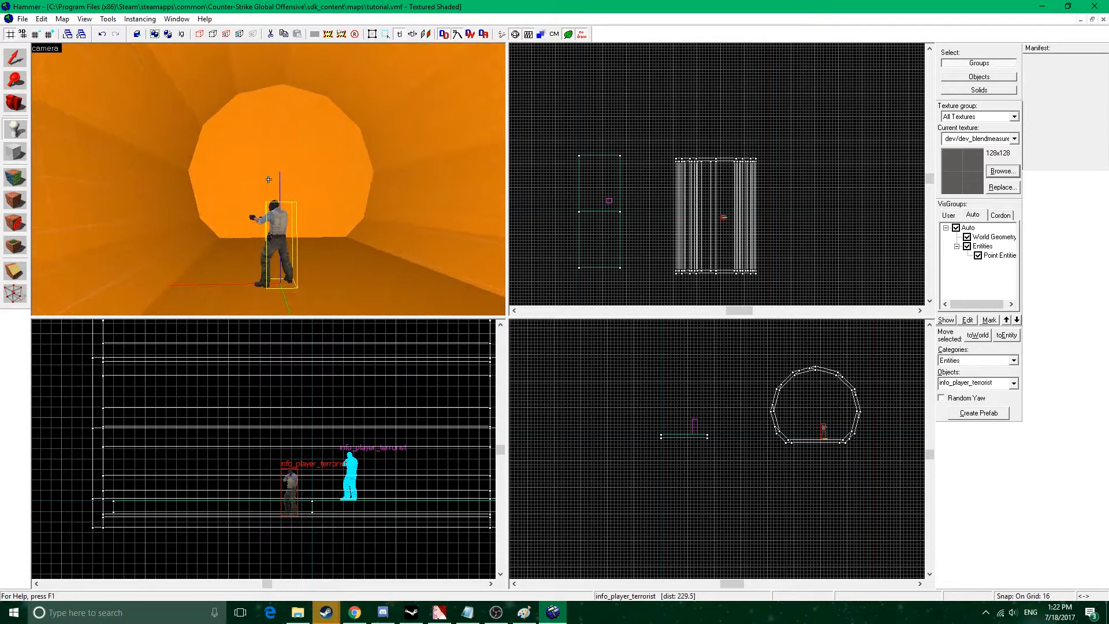
key(w)
key(s)
key(z)
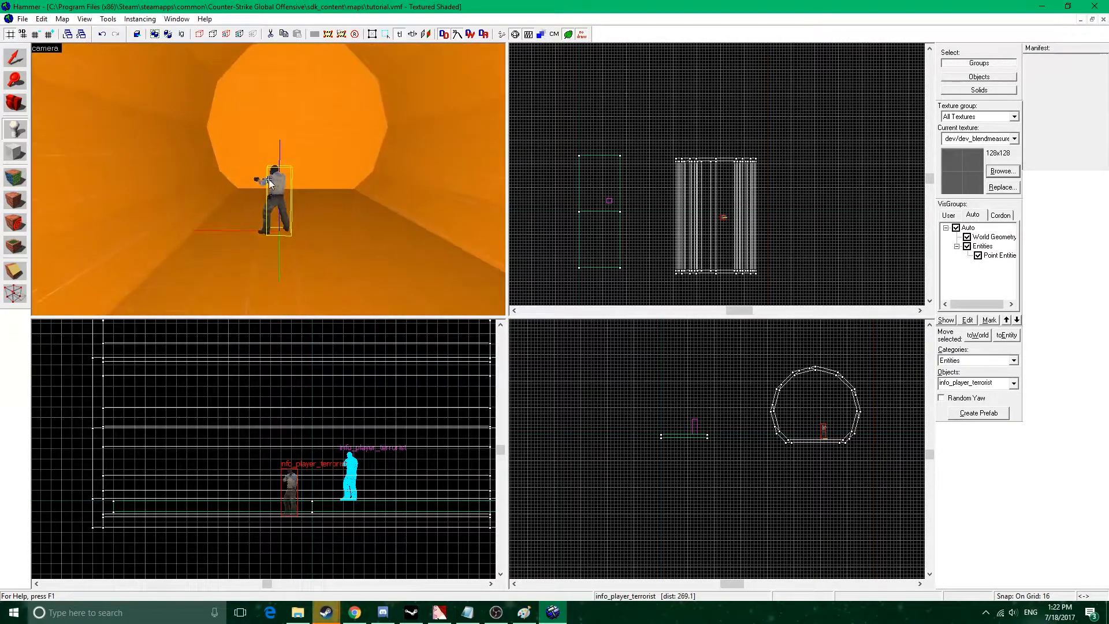
Select the hollow tunnel and ungroup it into its separate wall solids.
click(15, 59)
click(357, 258)
key(d)
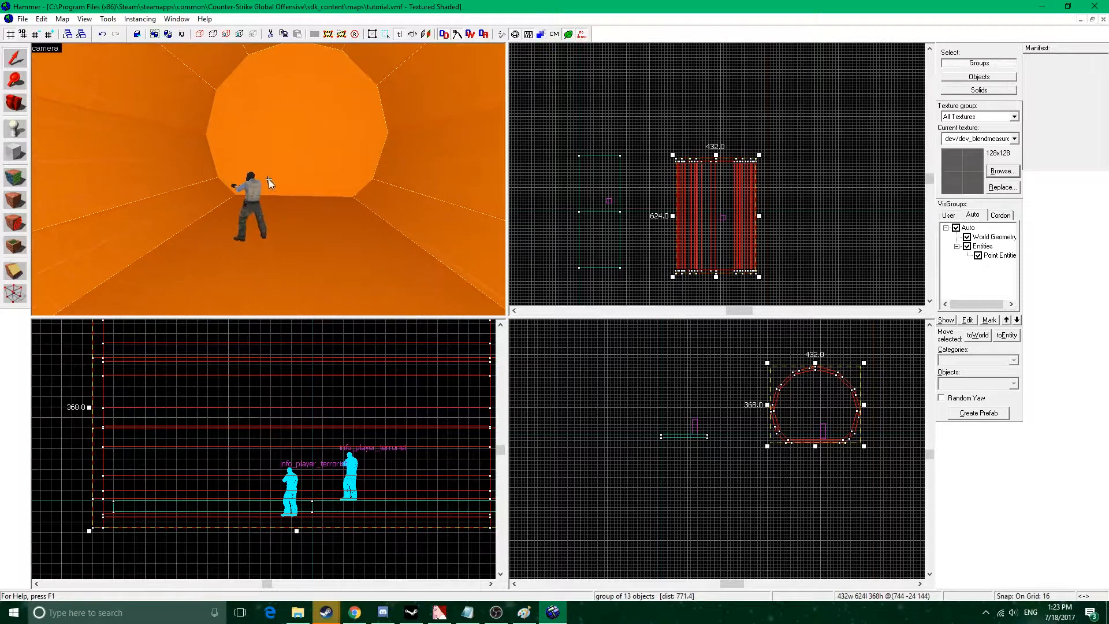
right_click(725, 218)
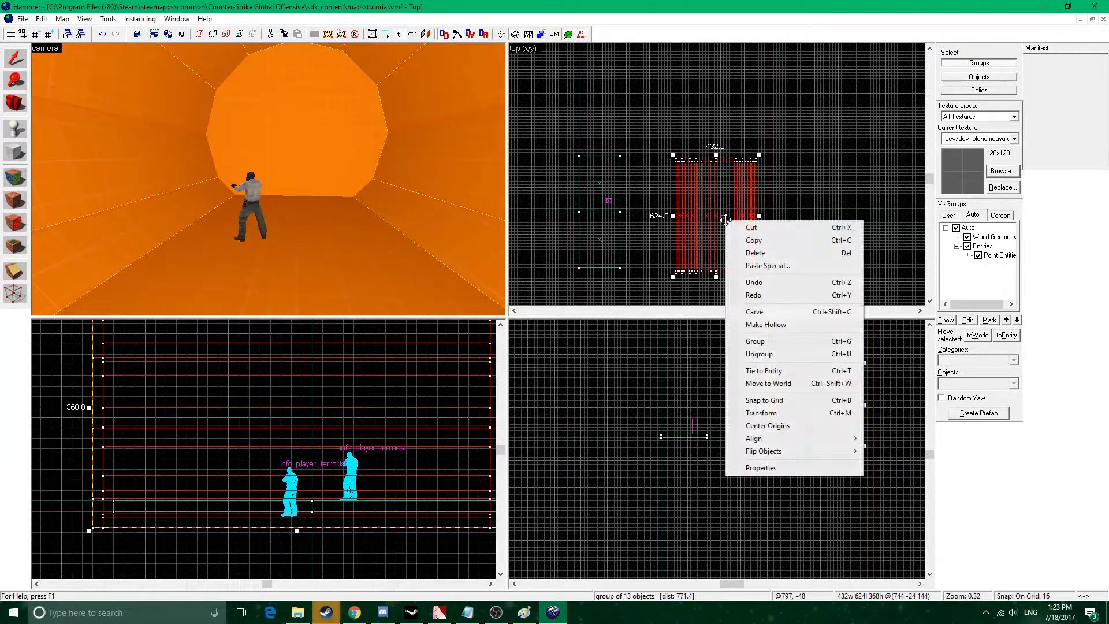
click(800, 354)
Select the ungrouped tunnel wall pieces one after another and examine how the hollowed shell is divided.
click(403, 240)
click(427, 147)
click(413, 108)
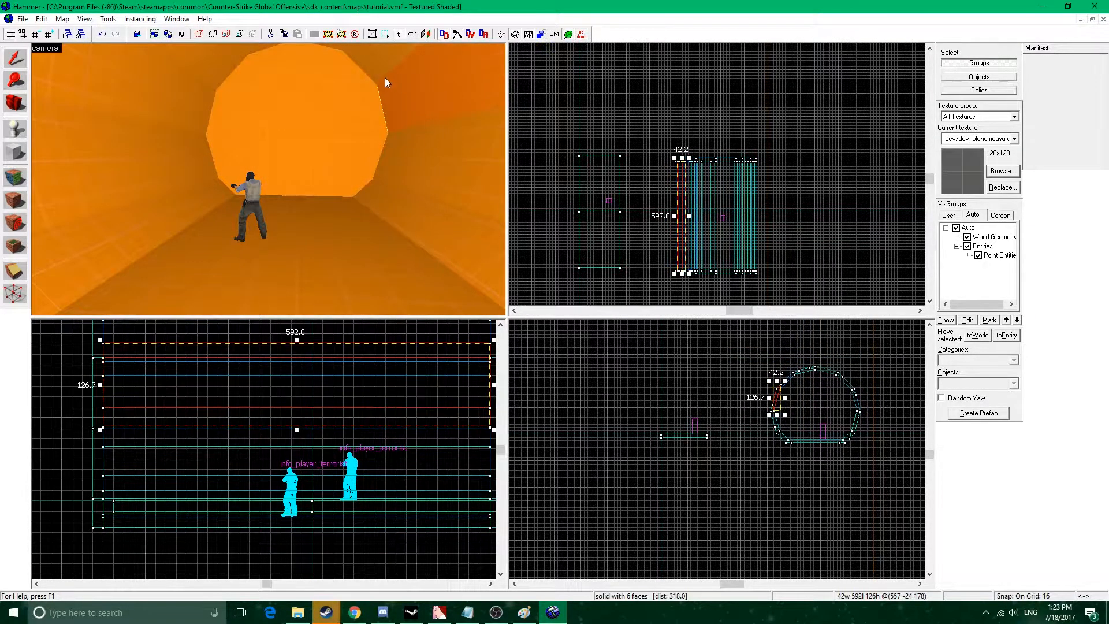
click(385, 78)
key(z)
key(z)
click(297, 116)
click(249, 107)
click(177, 142)
click(183, 120)
click(154, 206)
click(163, 181)
click(179, 261)
key(z)
key(s)
key(z)
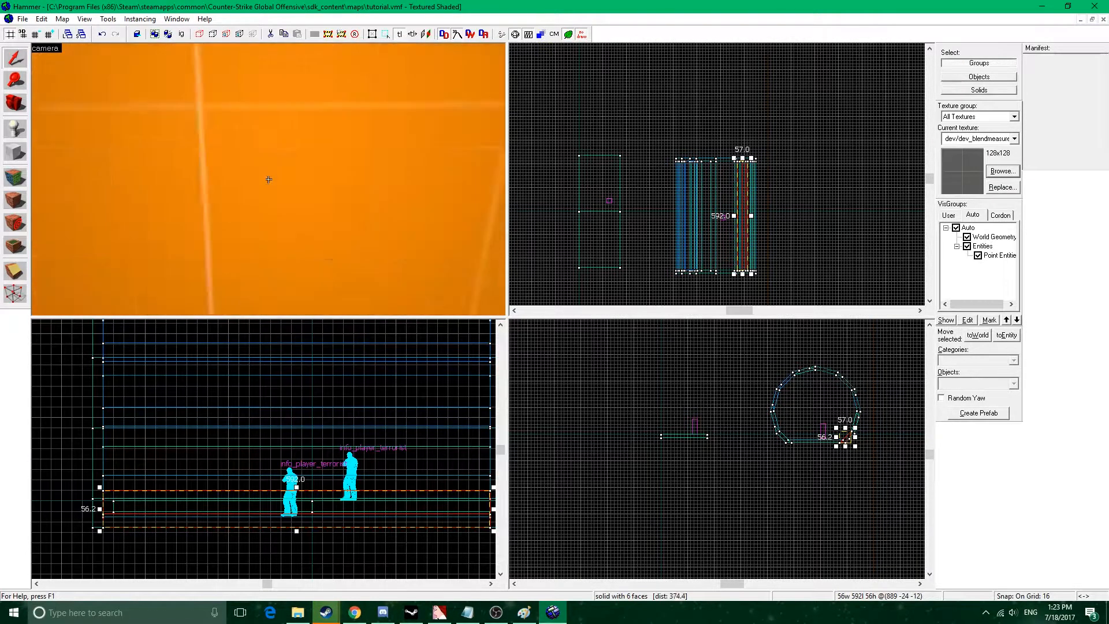
Examine the corner vertices of the tunnel's lower wall piece against the 1-unit grid in the side view.
scroll(855, 444, up, 12)
middle_drag(854, 446, 782, 461)
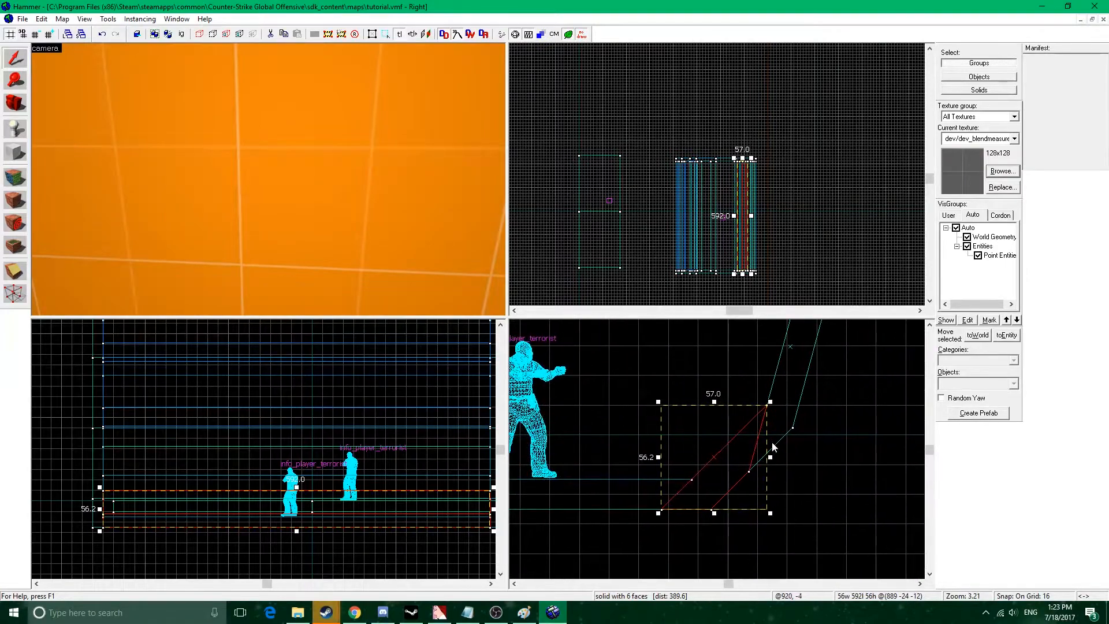
scroll(767, 433, up, 10)
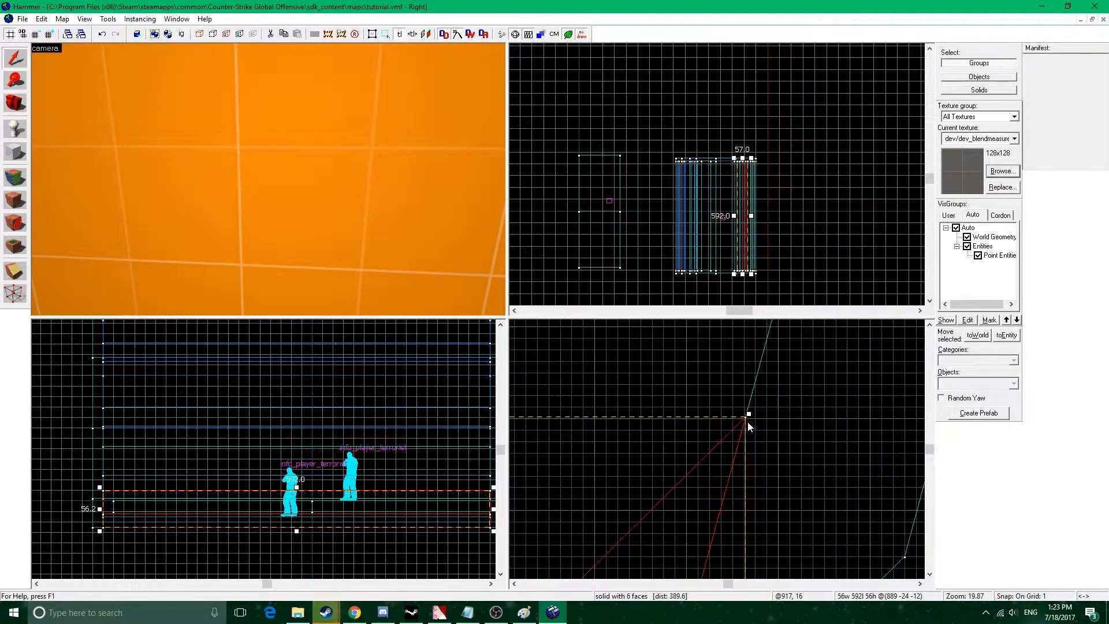
scroll(748, 422, up, 10)
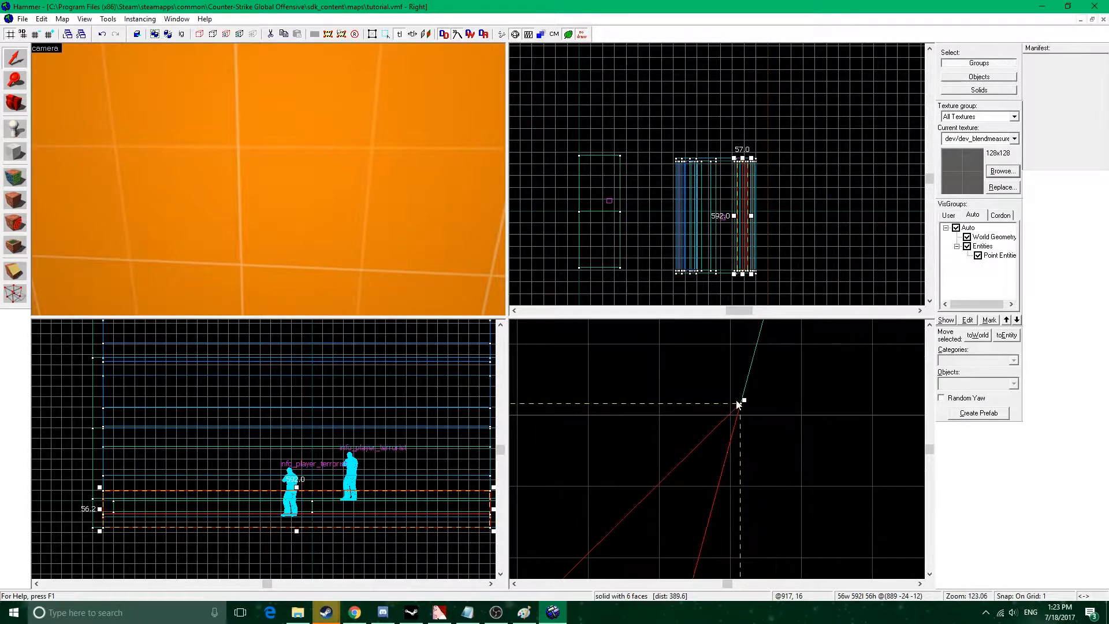
scroll(735, 410, down, 10)
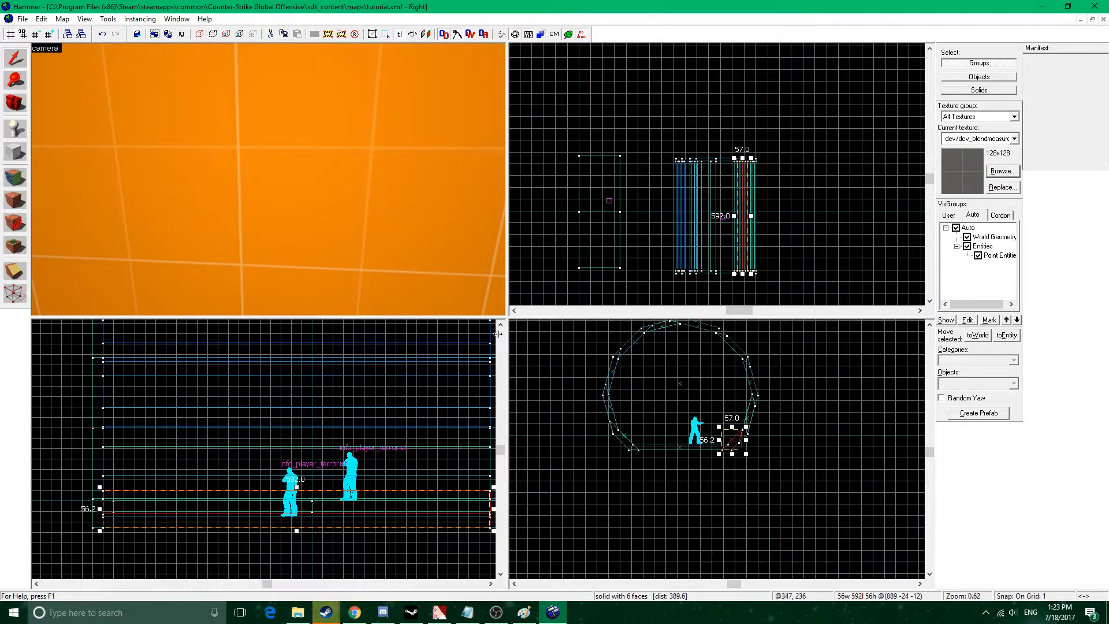
Box-select the whole tunnel with the player entity inside it in the top view and delete them.
key(z)
key(s)
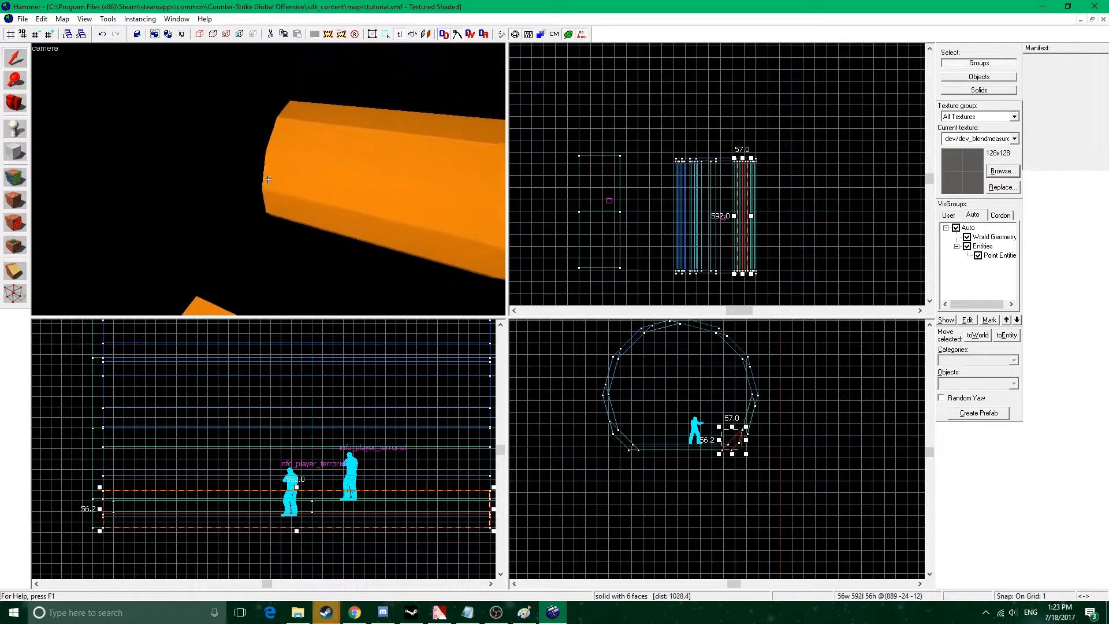
key(z)
click(637, 214)
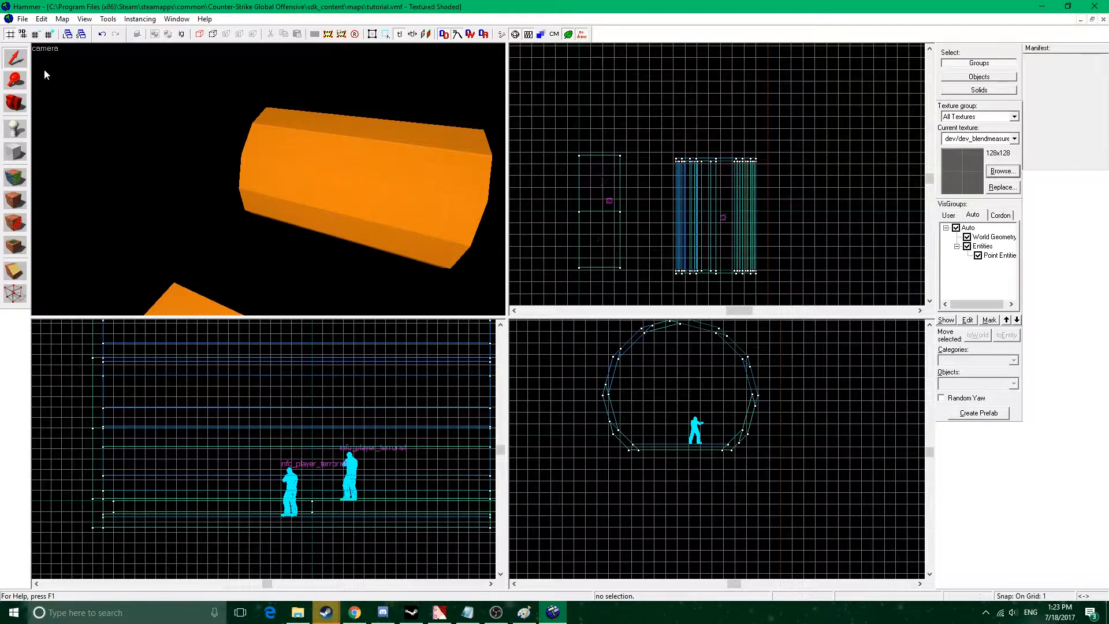
drag(784, 285, 788, 286)
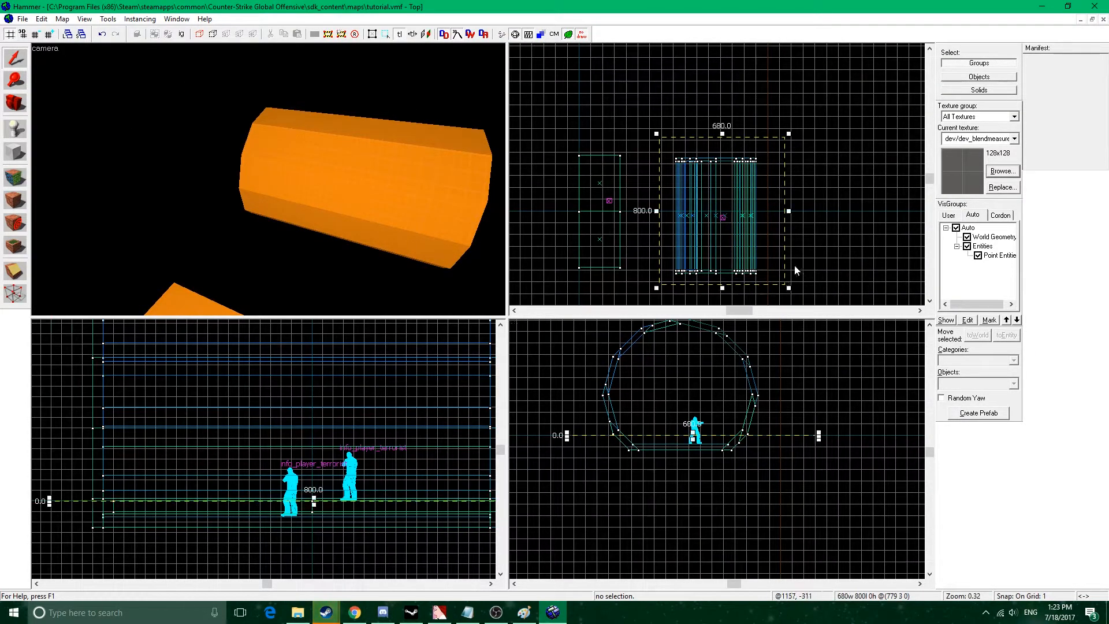
key(Return)
key(Delete)
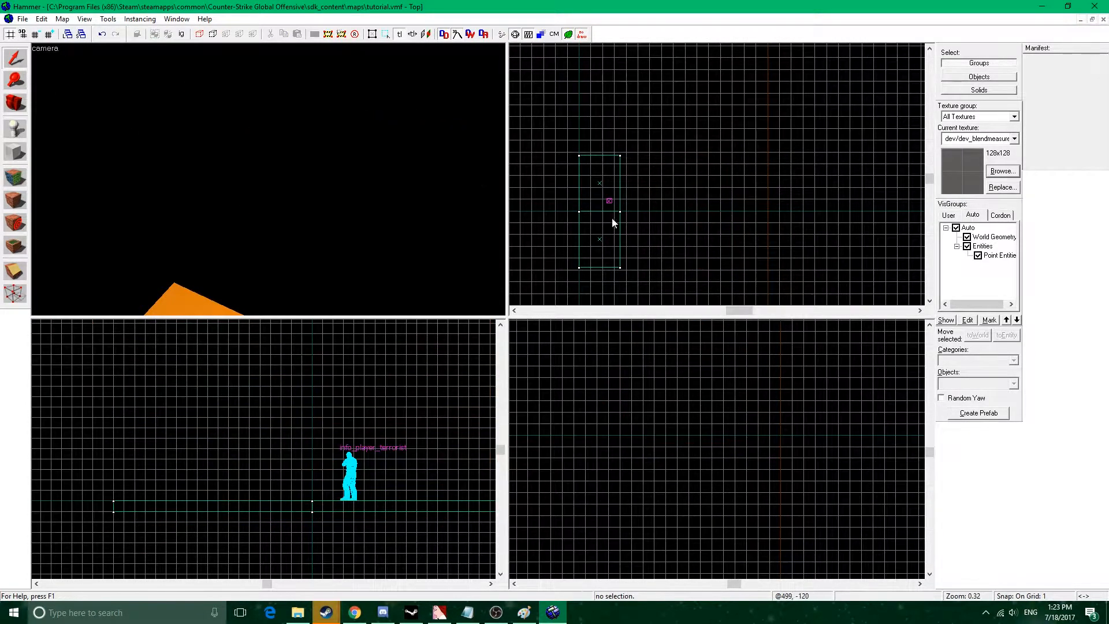
key(d)
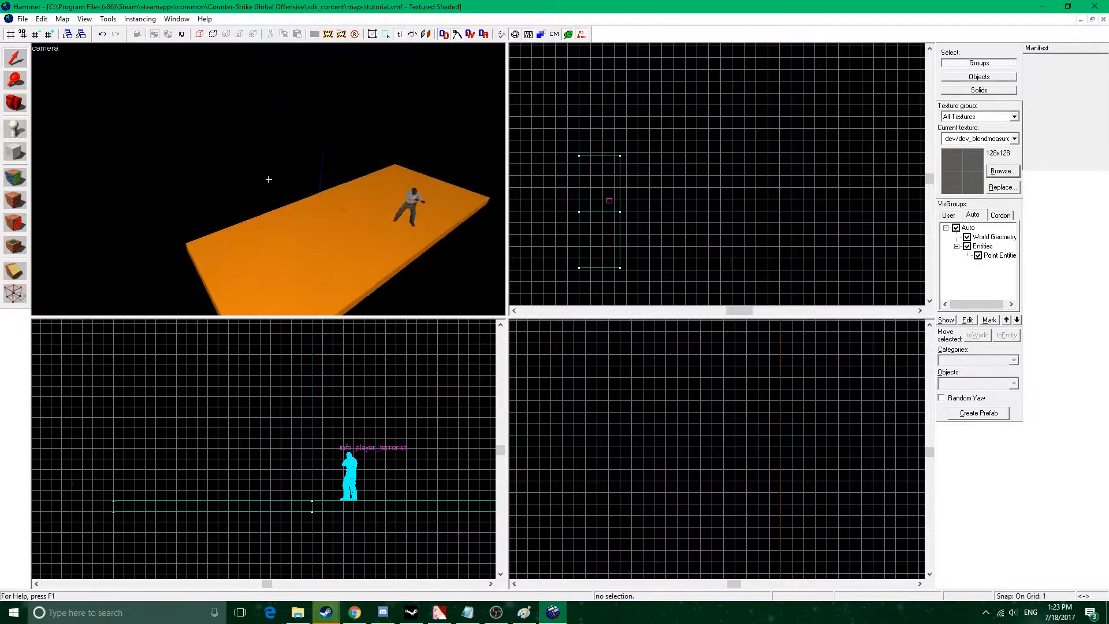
key(z)
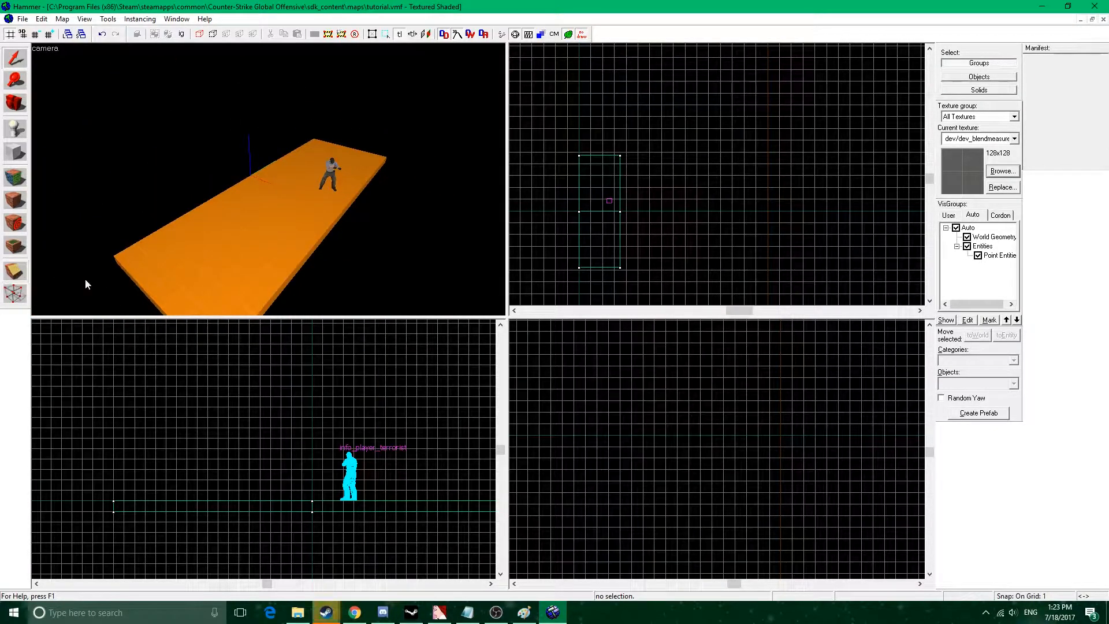
Outline a torus primitive of about 812 by 743 units beside the floor, open its Torus Properties, and cancel.
click(15, 151)
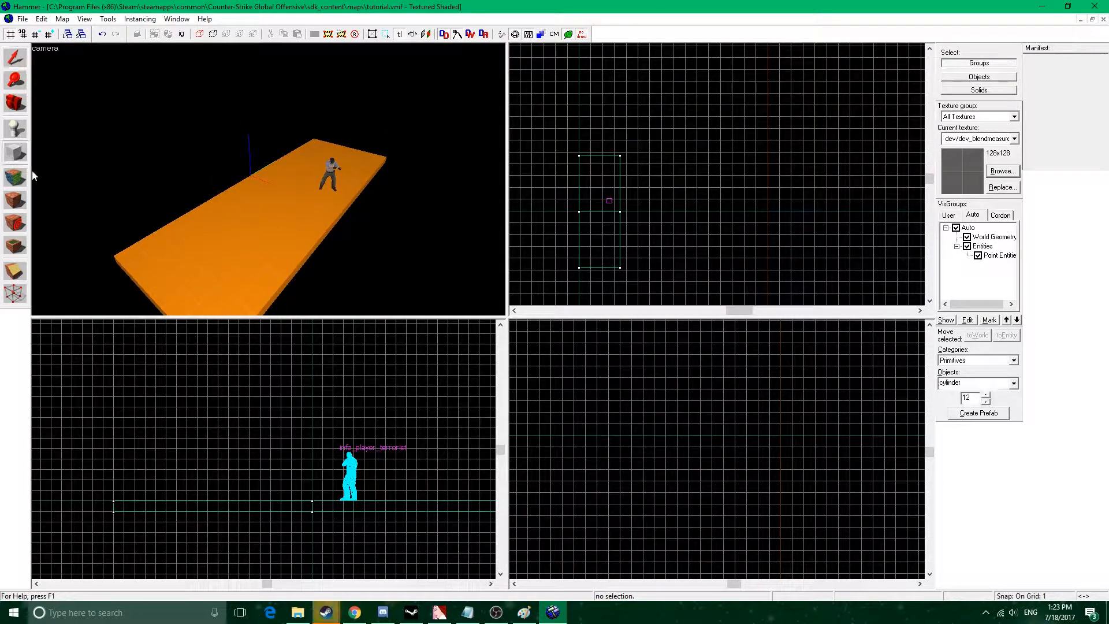
click(1013, 383)
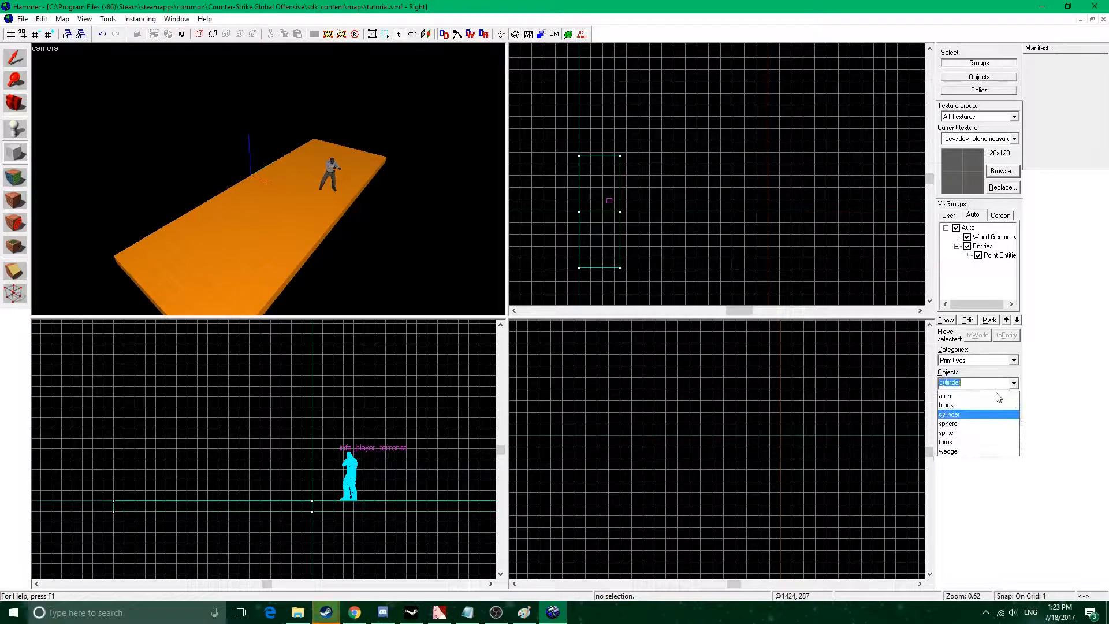
click(974, 441)
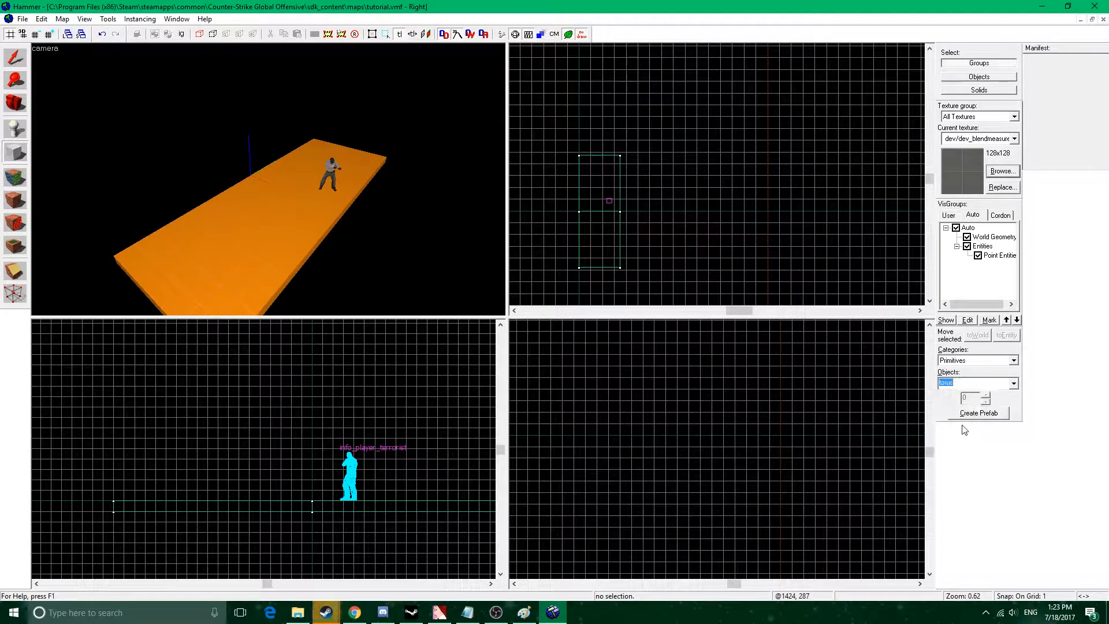
drag(639, 142, 791, 281)
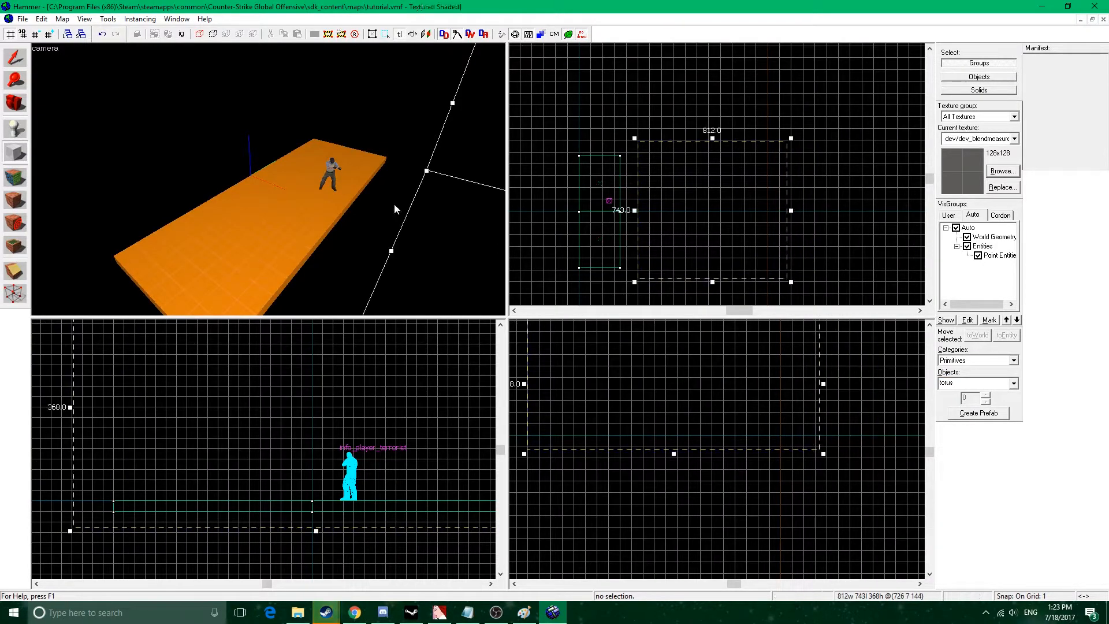
key(Return)
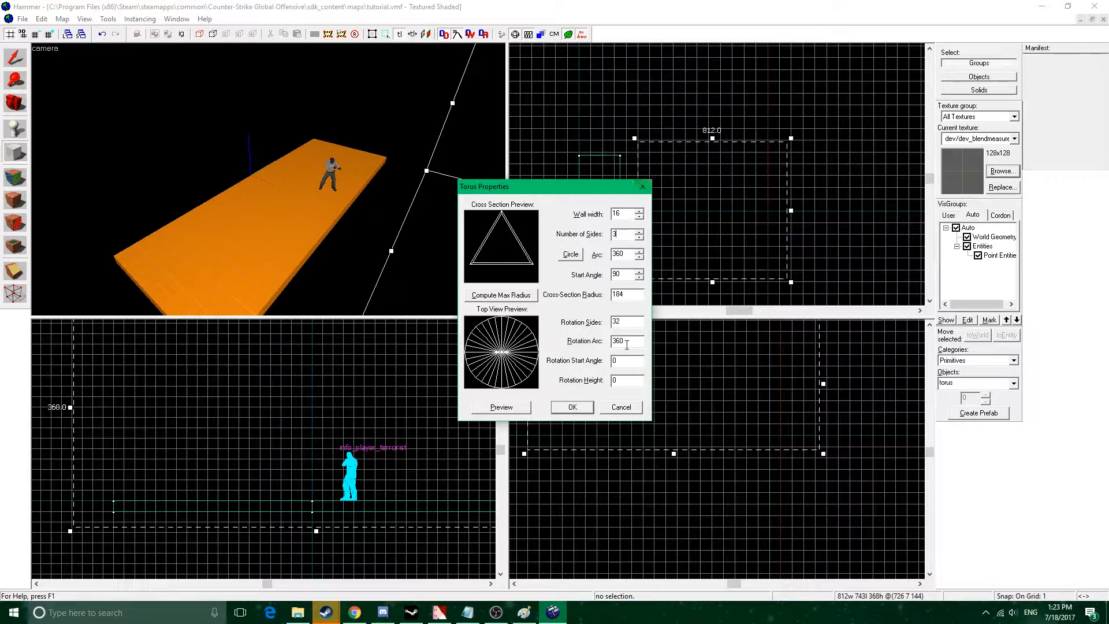
click(642, 186)
Select the floor block beneath the player entity and set the grid size to 16 units.
click(11, 66)
key(z)
key(s)
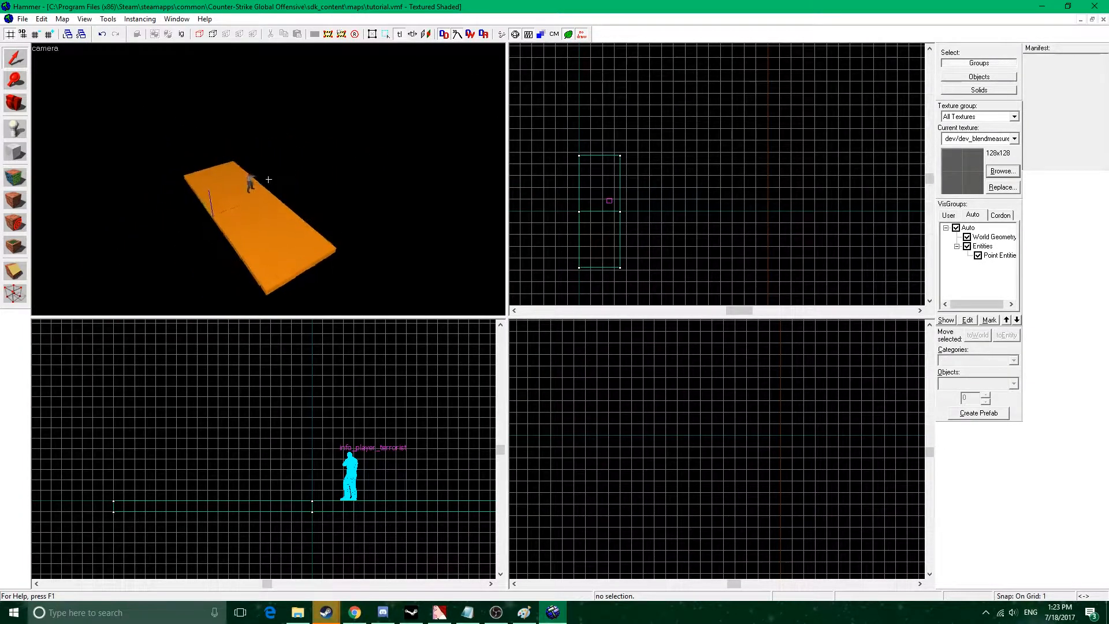
key(w)
key(z)
click(252, 193)
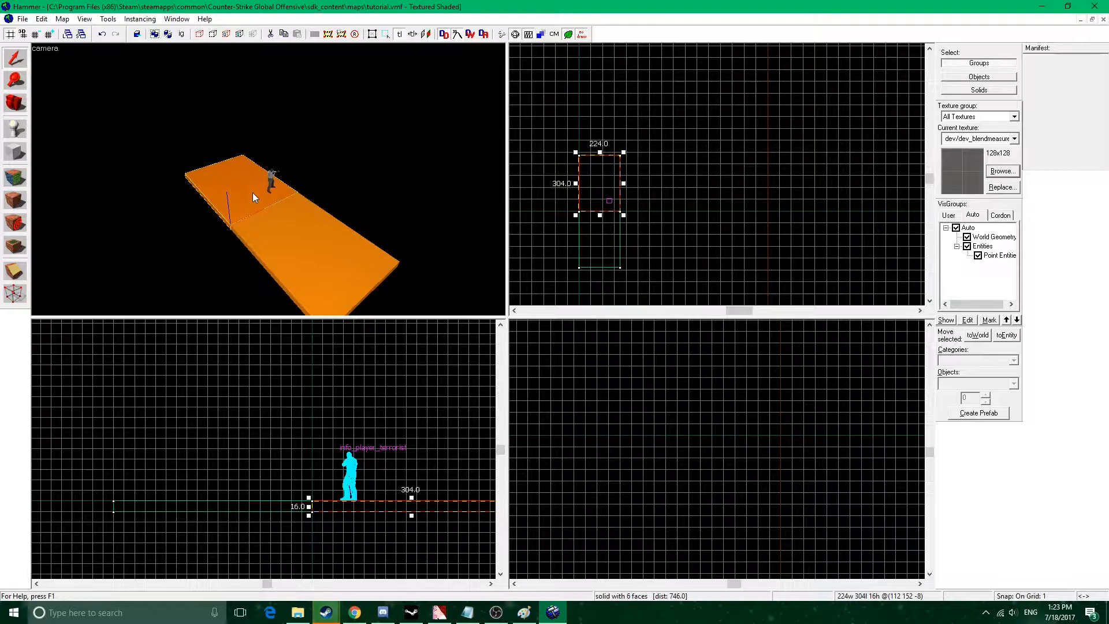
scroll(617, 189, up, 3)
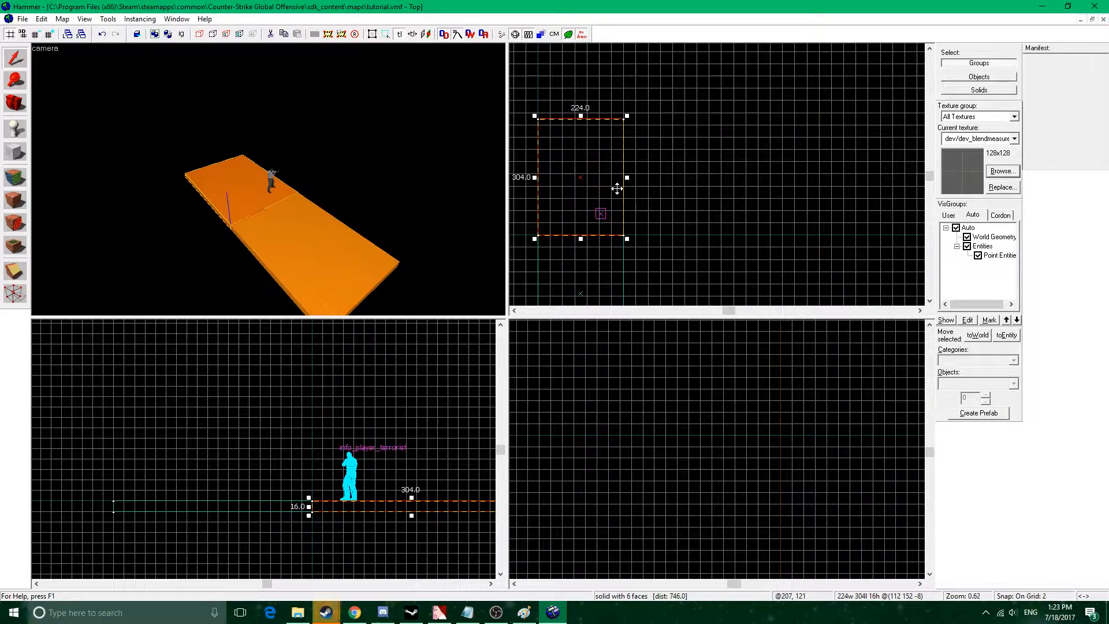
key(bracketright)
key(bracketright)
key(bracketright)
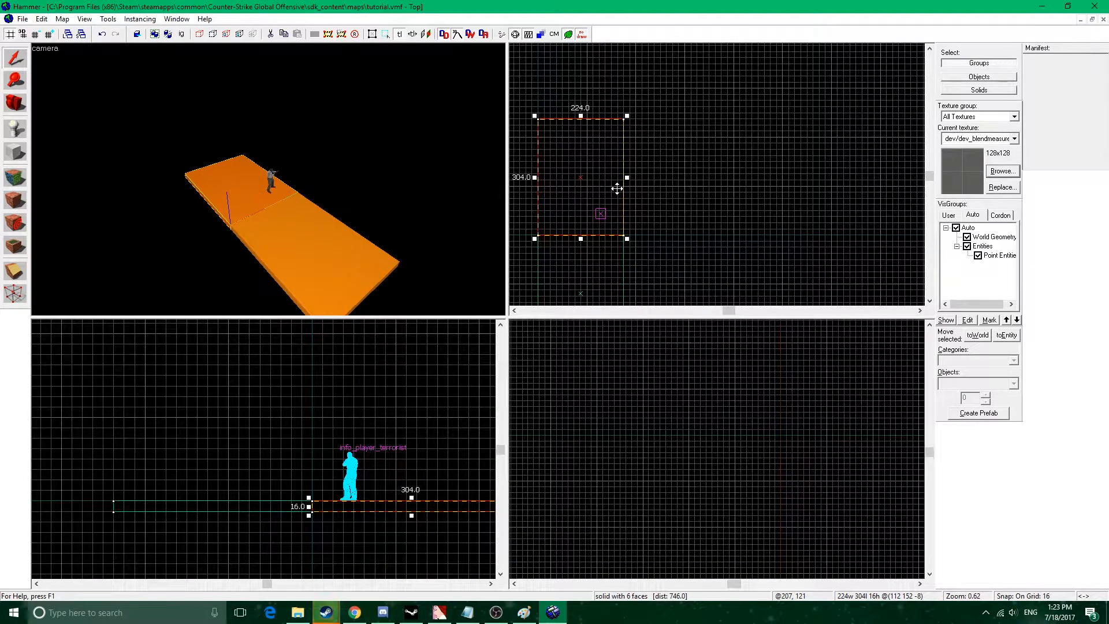
Check the layout sketch in Paint, then duplicate the selected floor block alongside the original in Hammer and shorten the copy to 80 units.
middle_drag(612, 185, 681, 189)
scroll(681, 188, down, 2)
middle_drag(718, 232, 718, 199)
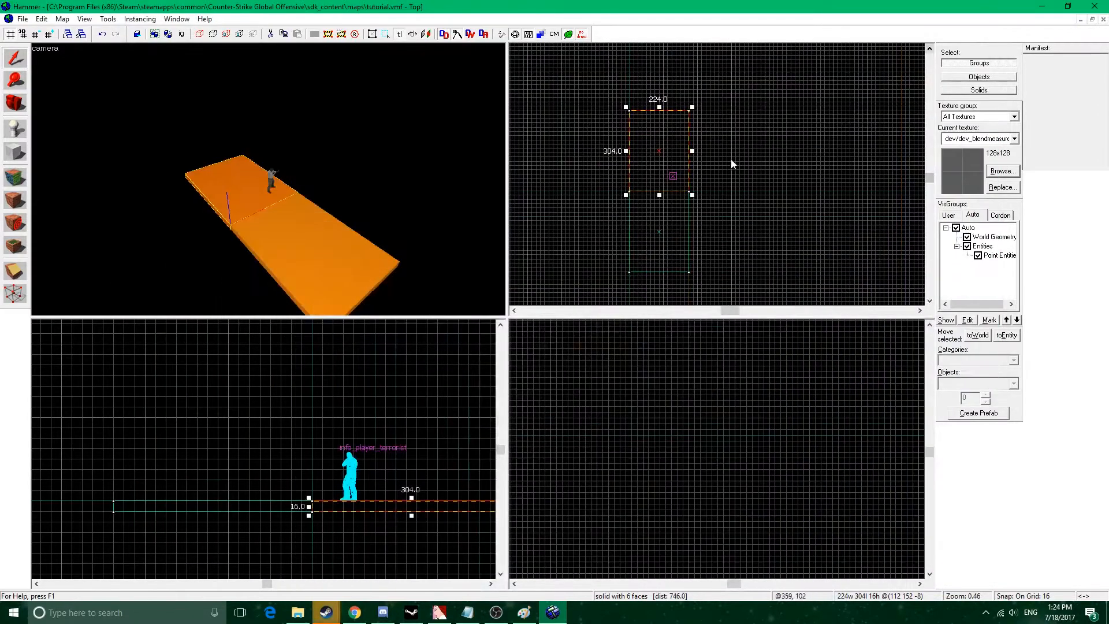
scroll(710, 176, up, 3)
middle_drag(728, 191, 746, 158)
mouse_move(596, 168)
shift+mouse_down()
mouse_move(678, 175)
mouse_move(726, 155)
mouse_move(719, 170)
shift+mouse_up()
drag(724, 284, 724, 160)
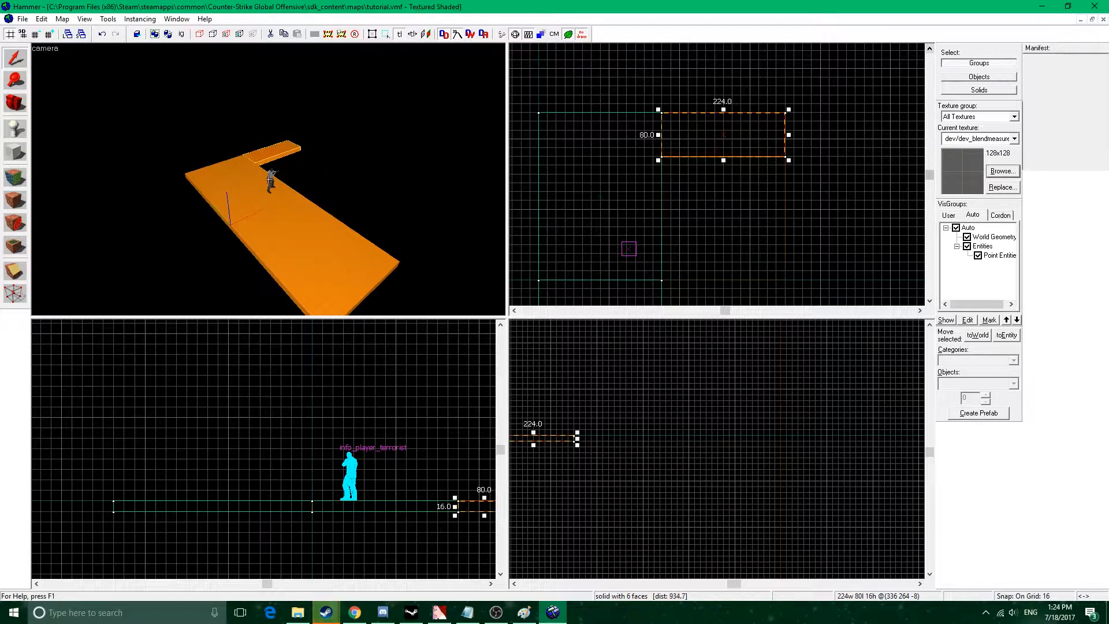
Reduce the copied block to a 16 by 80 by 8 unit stair step resting at floor level against the floor's edge.
key(w)
key(z)
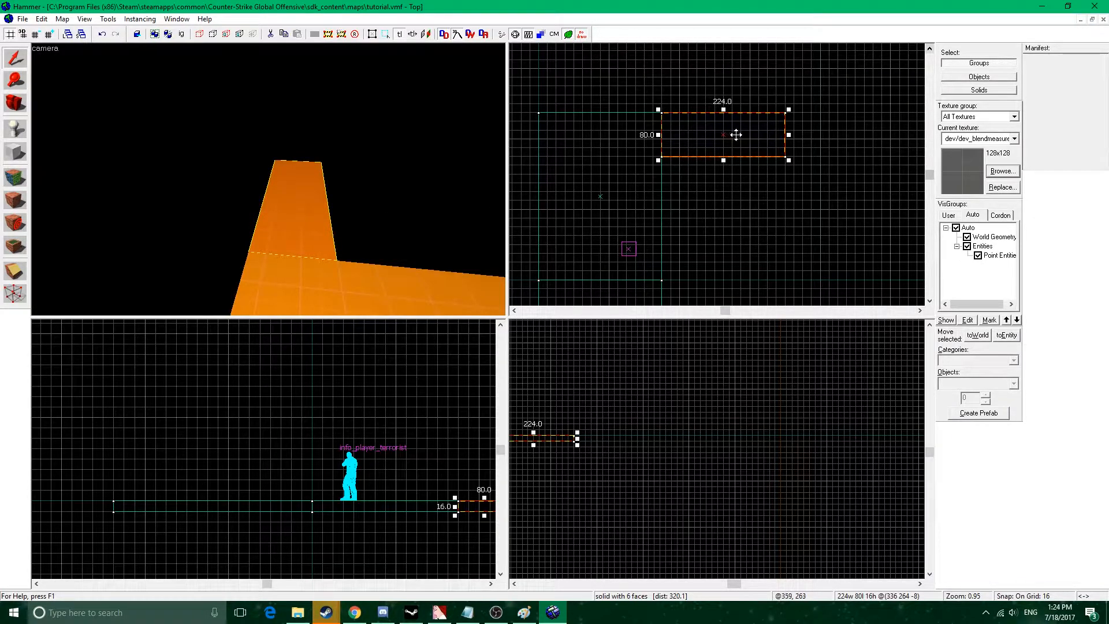
middle_drag(413, 462, 372, 463)
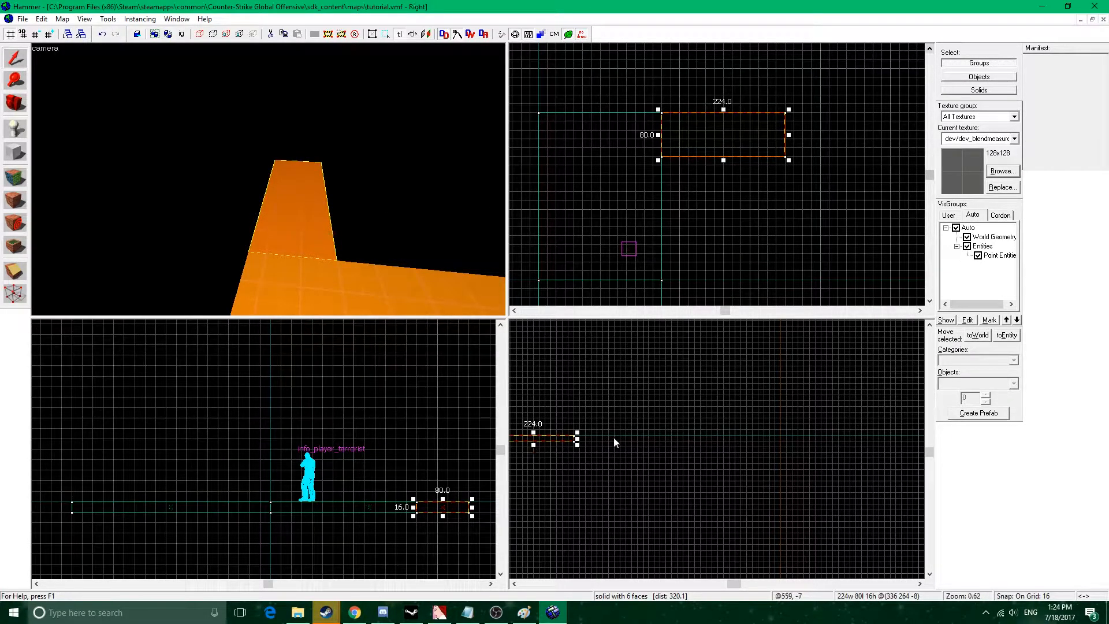
middle_drag(614, 439, 668, 448)
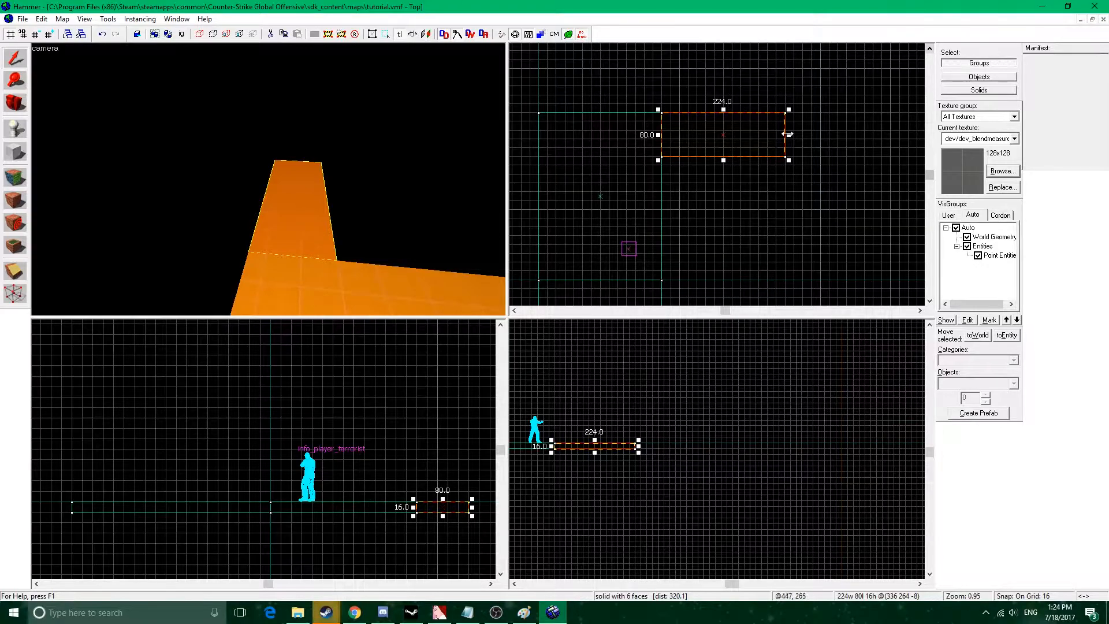
drag(790, 134, 683, 134)
scroll(560, 450, up, 2)
scroll(612, 453, up, 2)
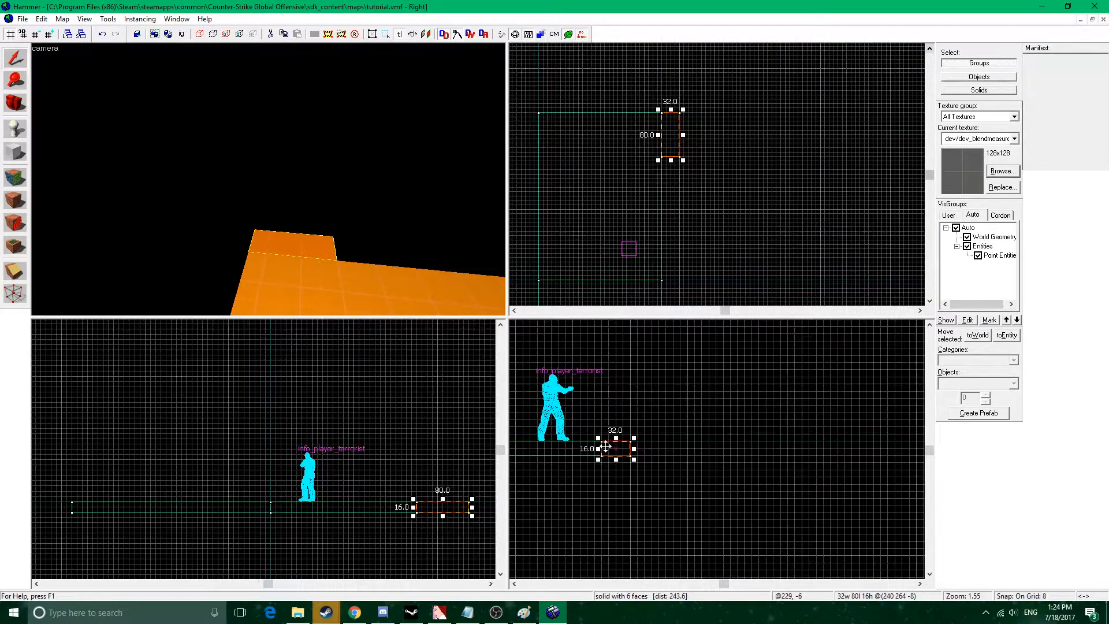
scroll(614, 445, up, 5)
drag(613, 446, 630, 426)
key(z)
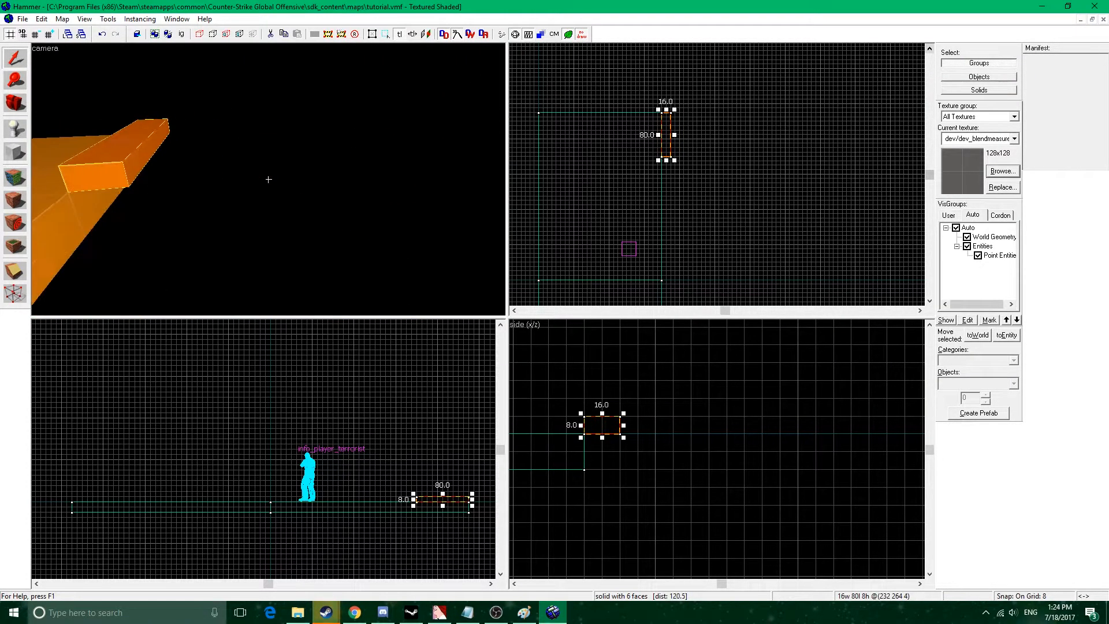
key(z)
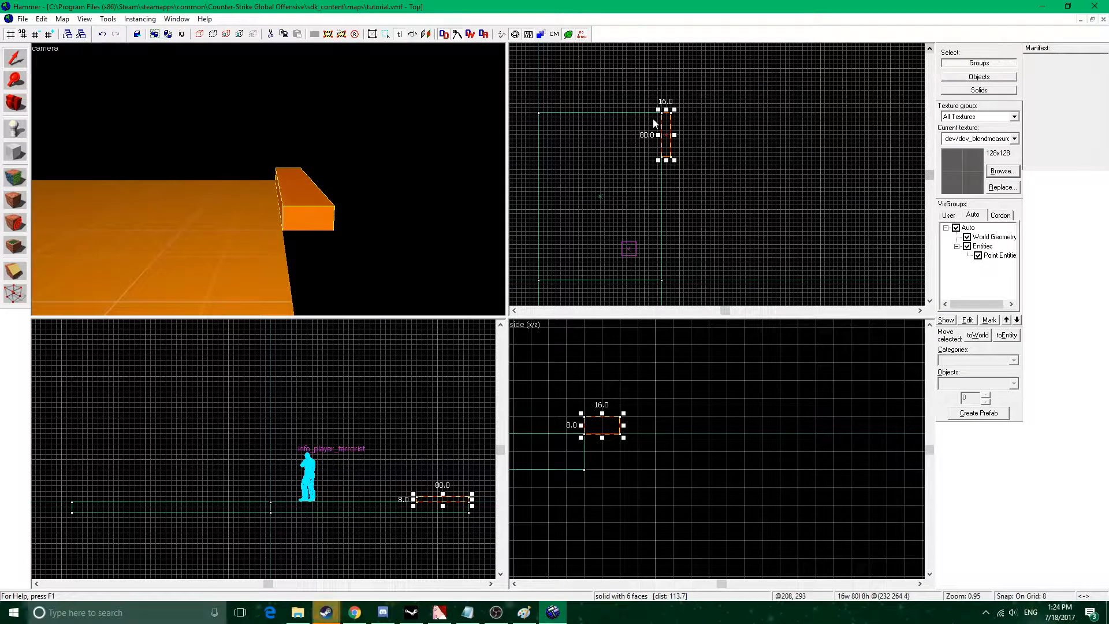
Duplicate the stair step repeatedly, each copy 16 units further and 8 units higher, to build an eight-step staircase.
scroll(654, 123, up, 4)
middle_drag(675, 404, 693, 467)
shift+drag(620, 490, 688, 453)
shift+drag(688, 453, 806, 400)
shift+drag(807, 400, 871, 367)
middle_drag(862, 383, 806, 425)
key(z)
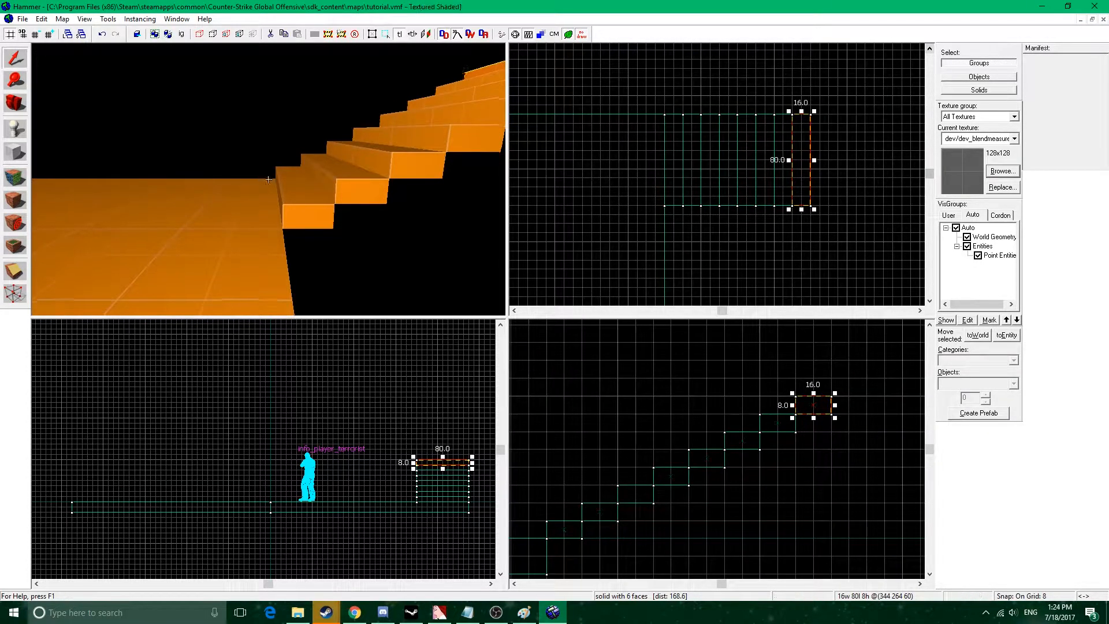
key(s)
key(z)
click(15, 151)
scroll(644, 111, down, 2)
middle_drag(643, 112, 782, 146)
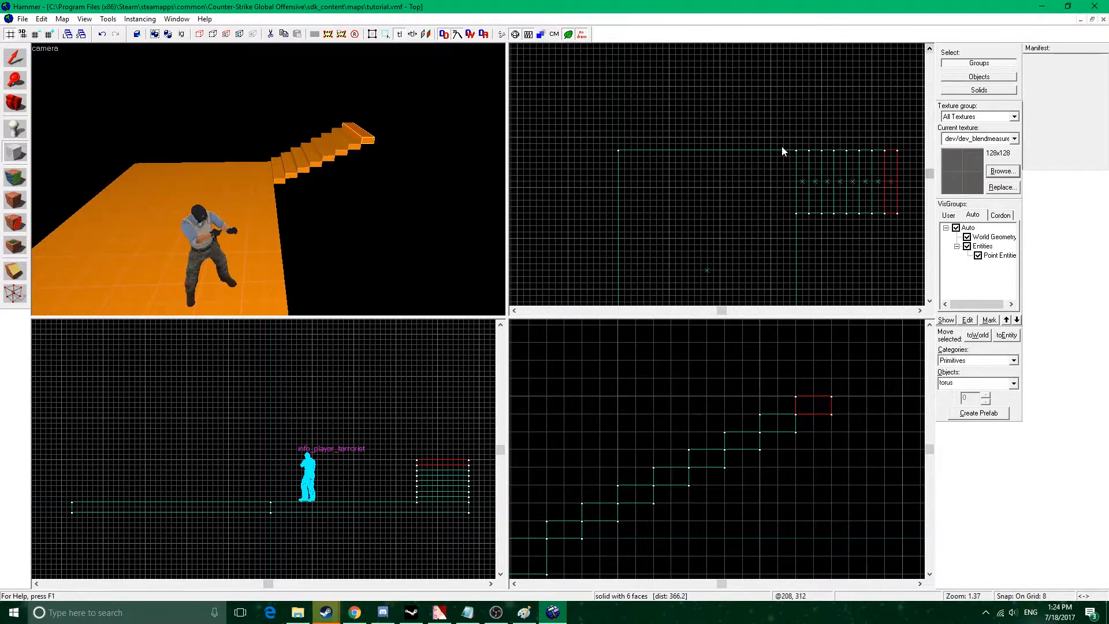
mouse_move(793, 144)
mouse_down()
mouse_move(618, 151)
mouse_move(804, 145)
mouse_up()
middle_drag(528, 407, 762, 399)
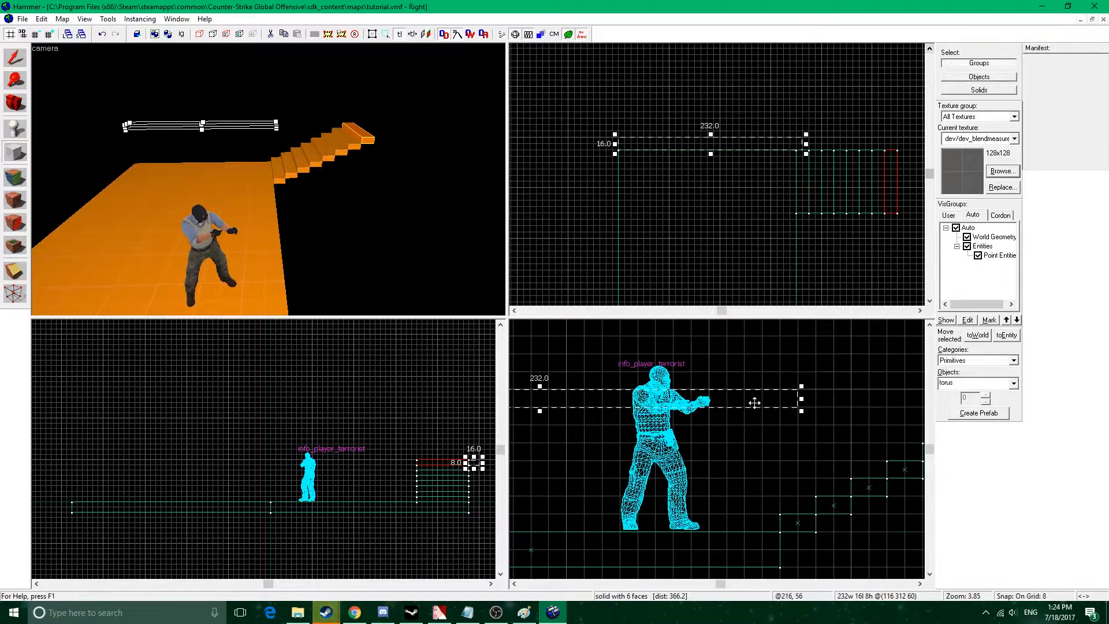
scroll(759, 401, down, 4)
drag(648, 408, 649, 467)
middle_drag(648, 452, 706, 454)
drag(709, 396, 717, 328)
key(z)
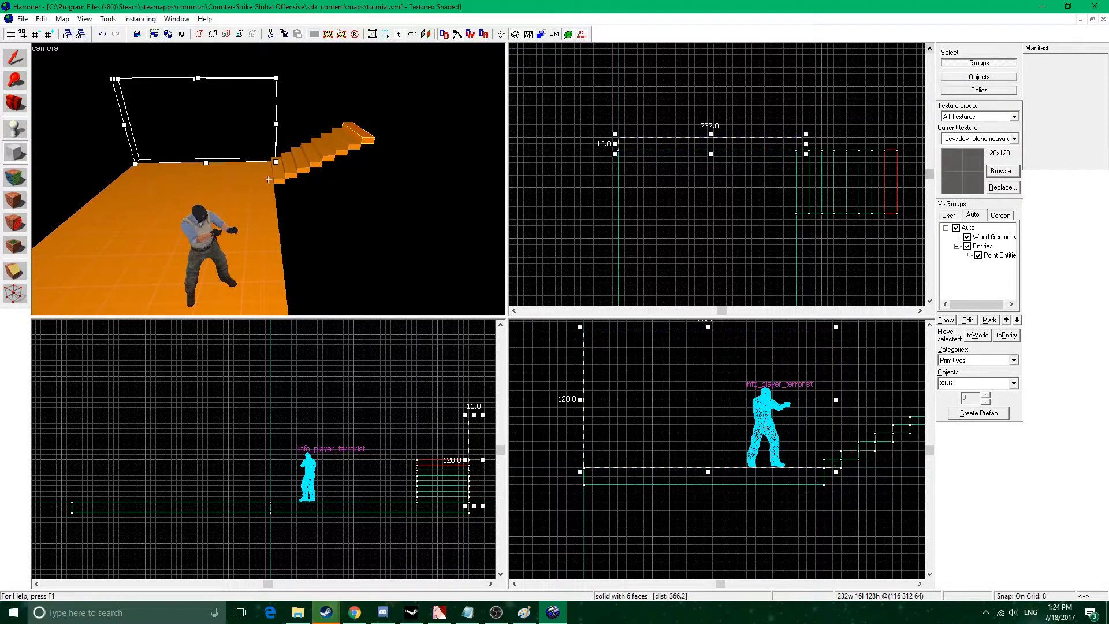
key(s)
key(a)
key(z)
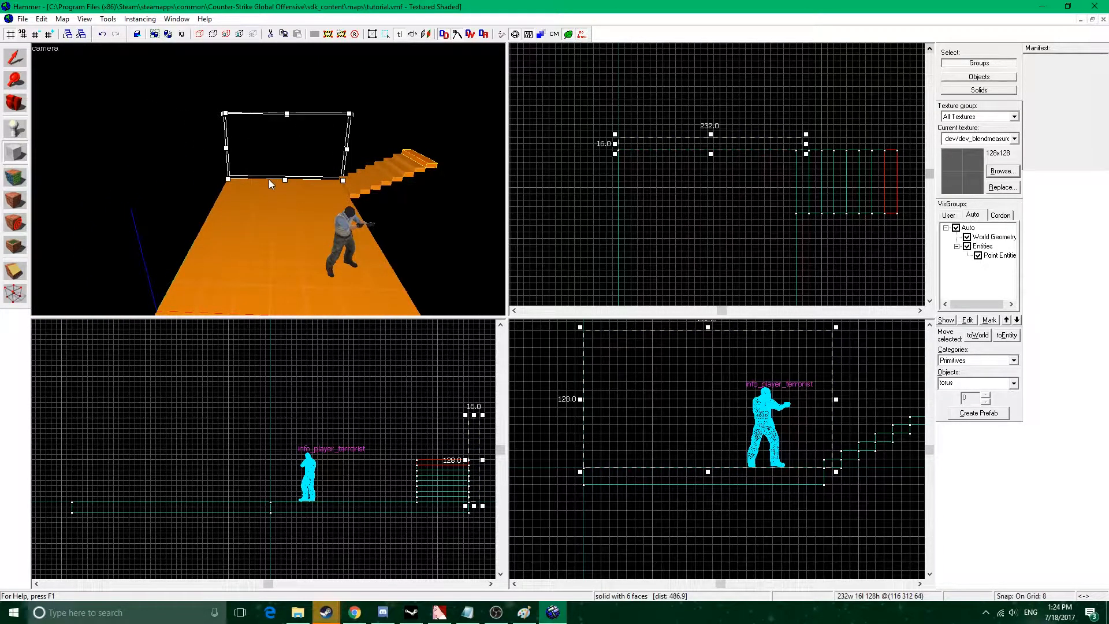
key(Return)
click(643, 186)
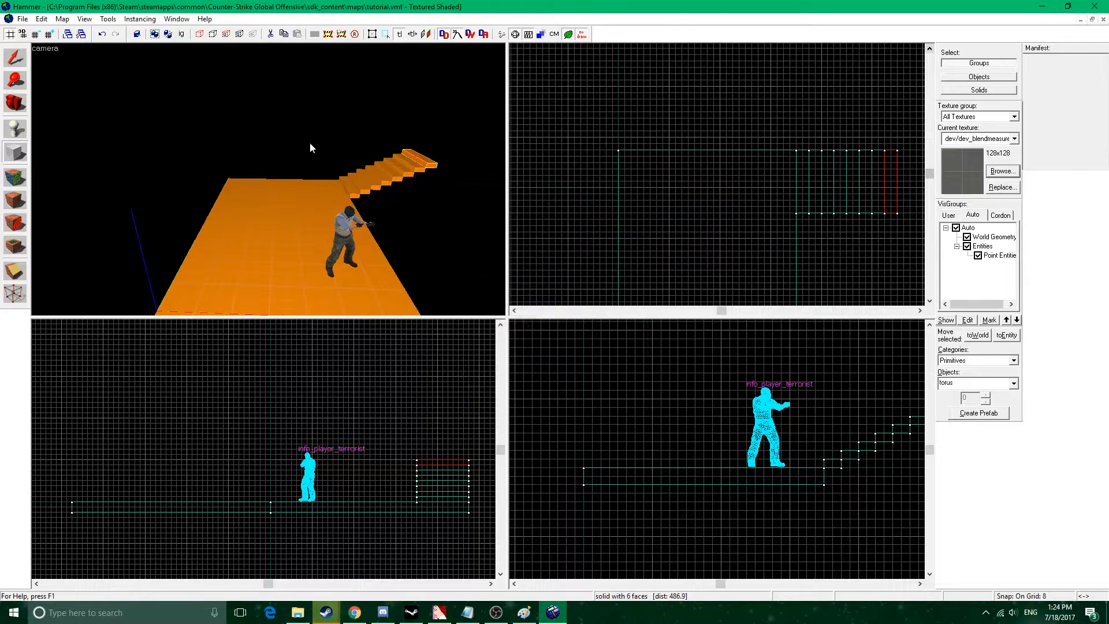
Set the primitive to block and create a 224 by 16 by 128 unit wall standing at floor level along the edge beside the stairs.
click(1005, 387)
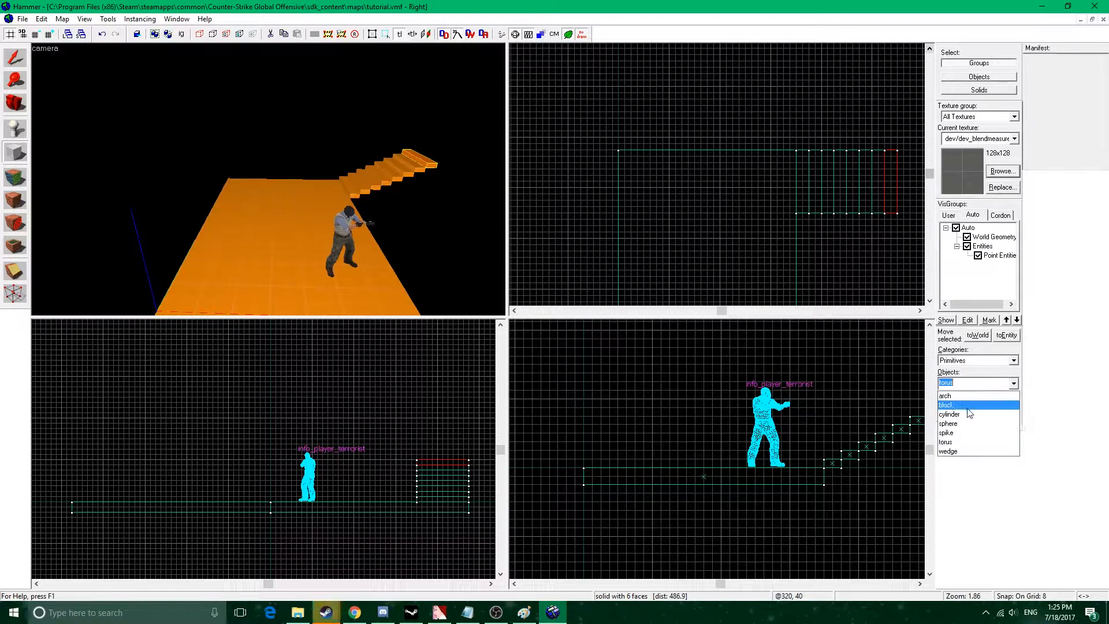
click(976, 401)
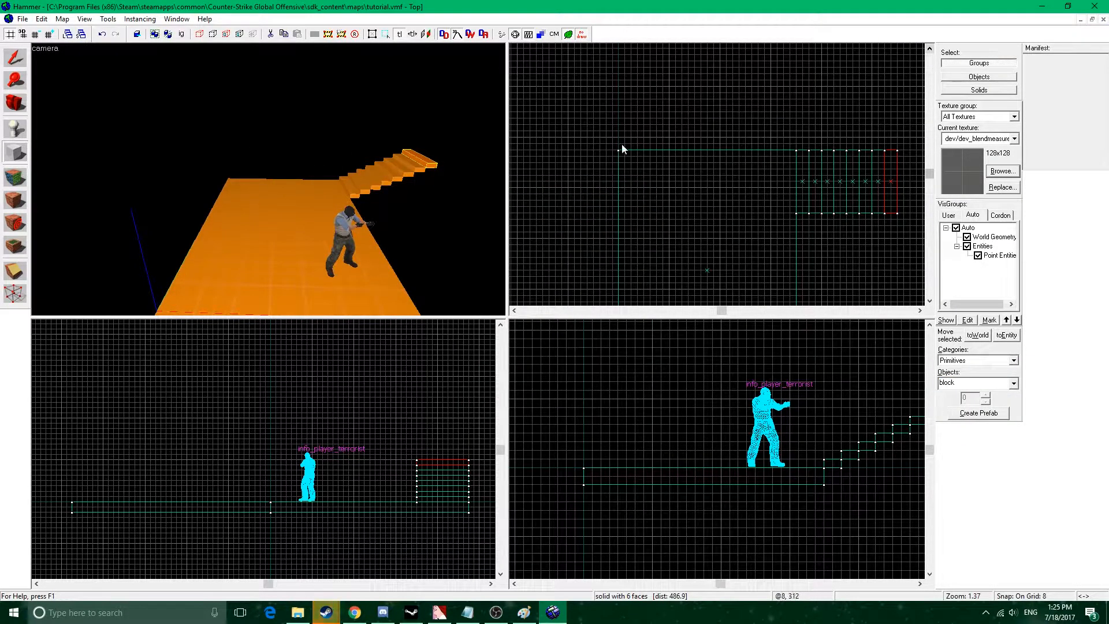
drag(620, 136, 800, 154)
key(Return)
click(15, 58)
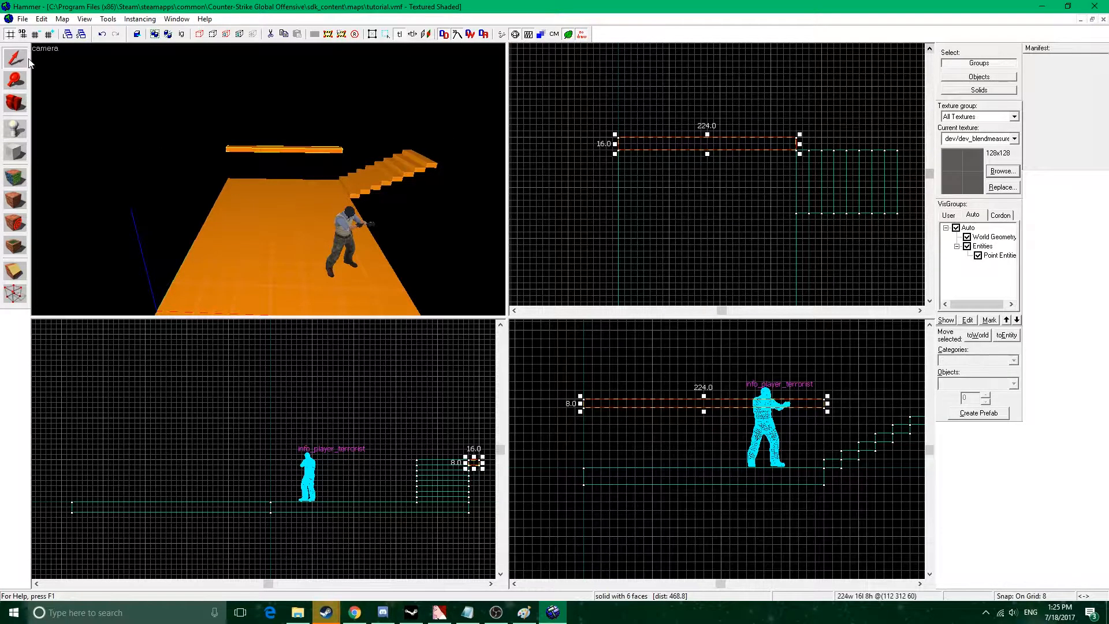
drag(703, 411, 703, 471)
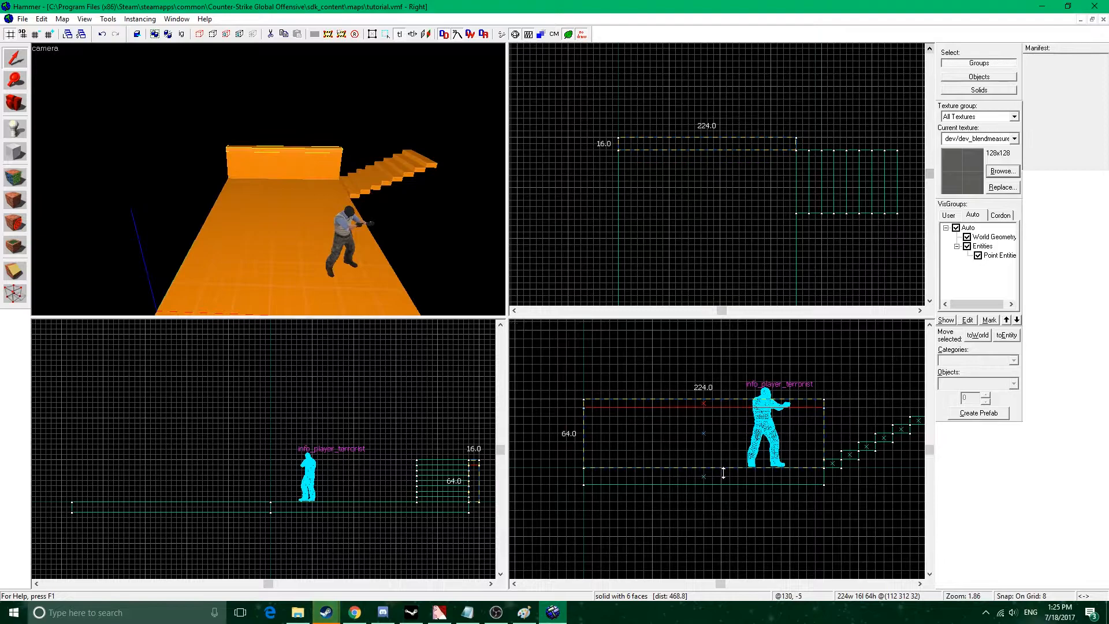
drag(703, 397, 688, 326)
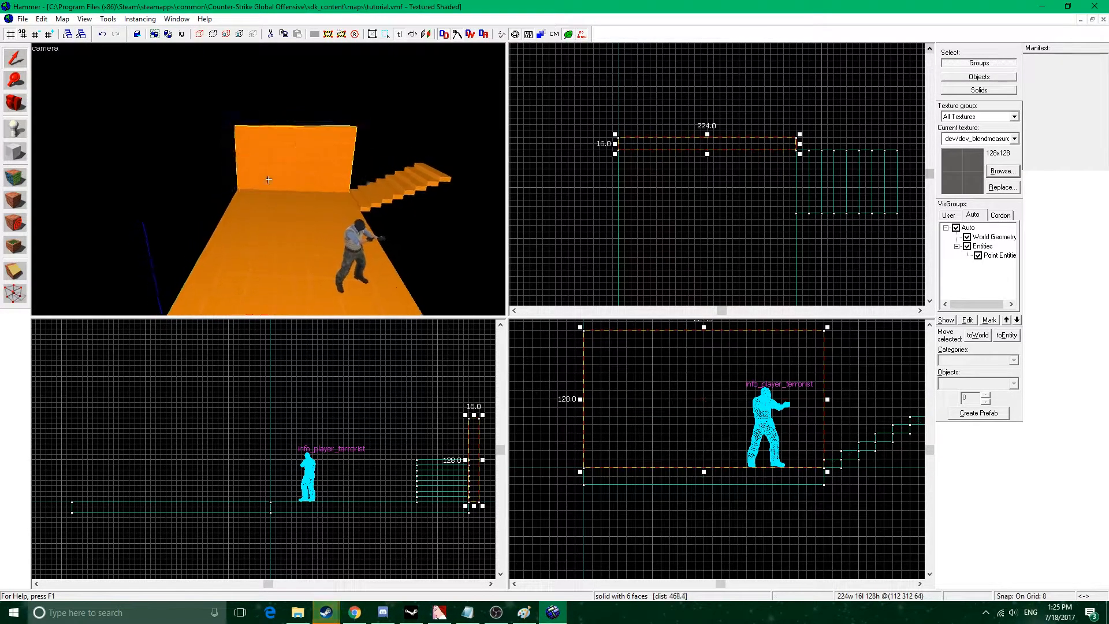
Duplicate the wall and reshape the copy to 16 by 608 by 128 units along the floor's long side opposite the stairs.
middle_drag(659, 173, 720, 166)
shift+drag(718, 134, 705, 142)
middle_drag(735, 177, 727, 164)
scroll(727, 163, down, 5)
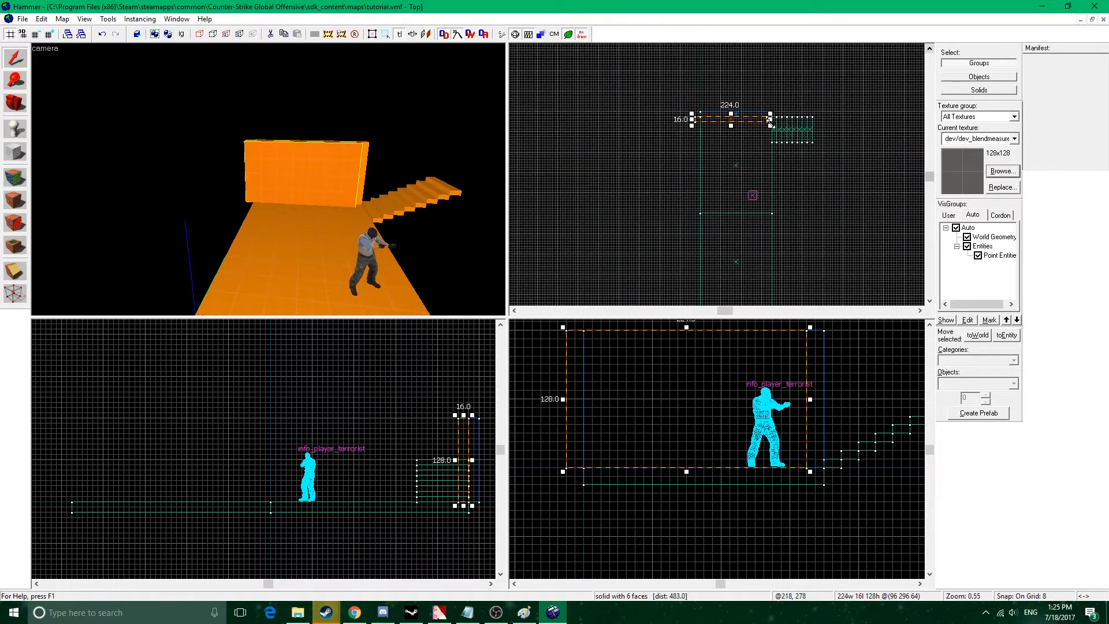
drag(770, 122, 704, 274)
middle_drag(729, 263, 741, 164)
drag(714, 177, 717, 216)
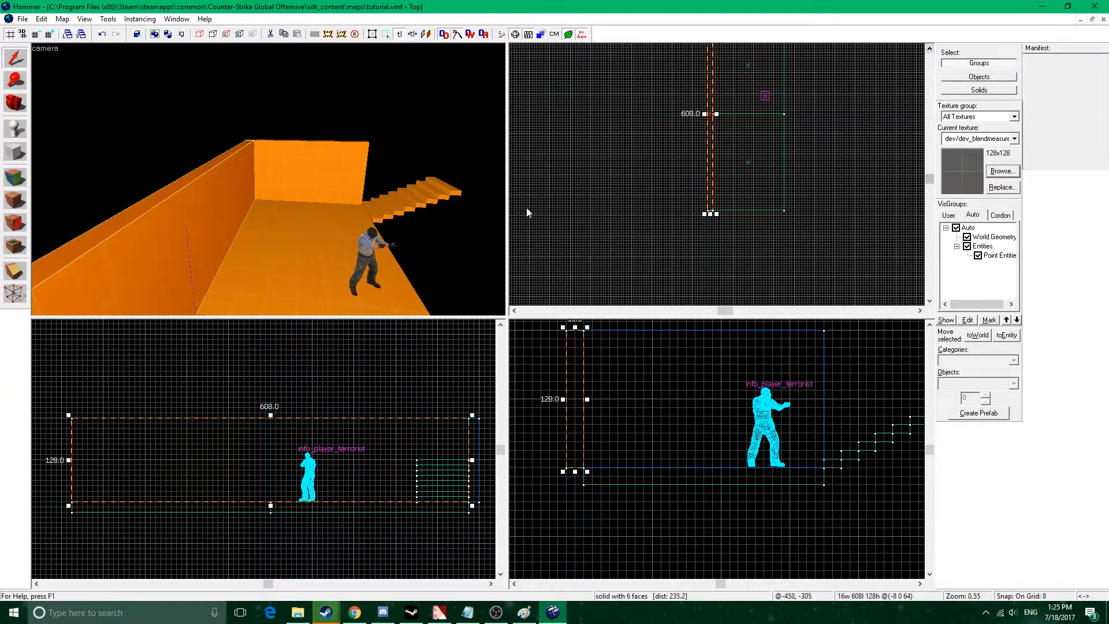
Duplicate the long side wall and reshape the copy to 224 by 16 by 128 units across the floor's open far end.
key(z)
key(s)
key(z)
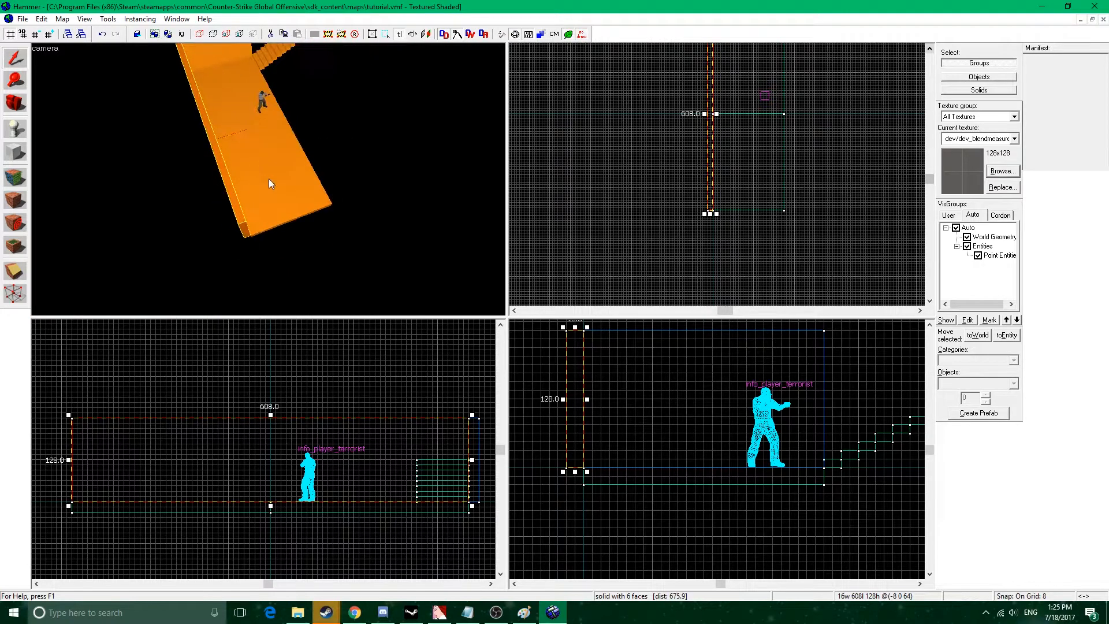
scroll(687, 182, up, 5)
drag(653, 194, 666, 206)
scroll(664, 126, down, 5)
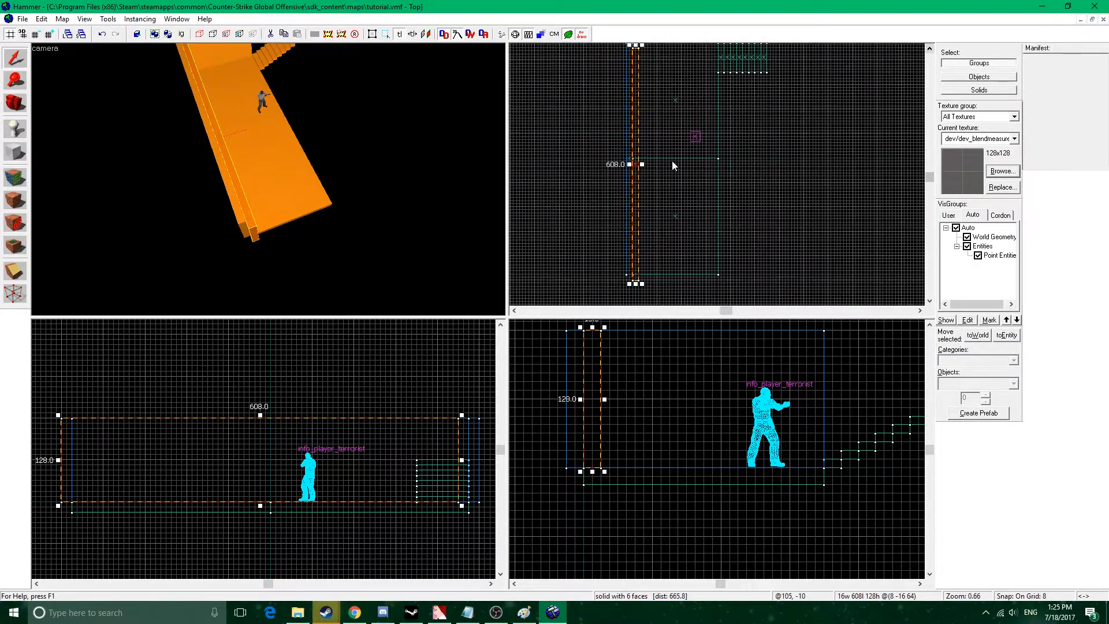
drag(654, 78, 708, 235)
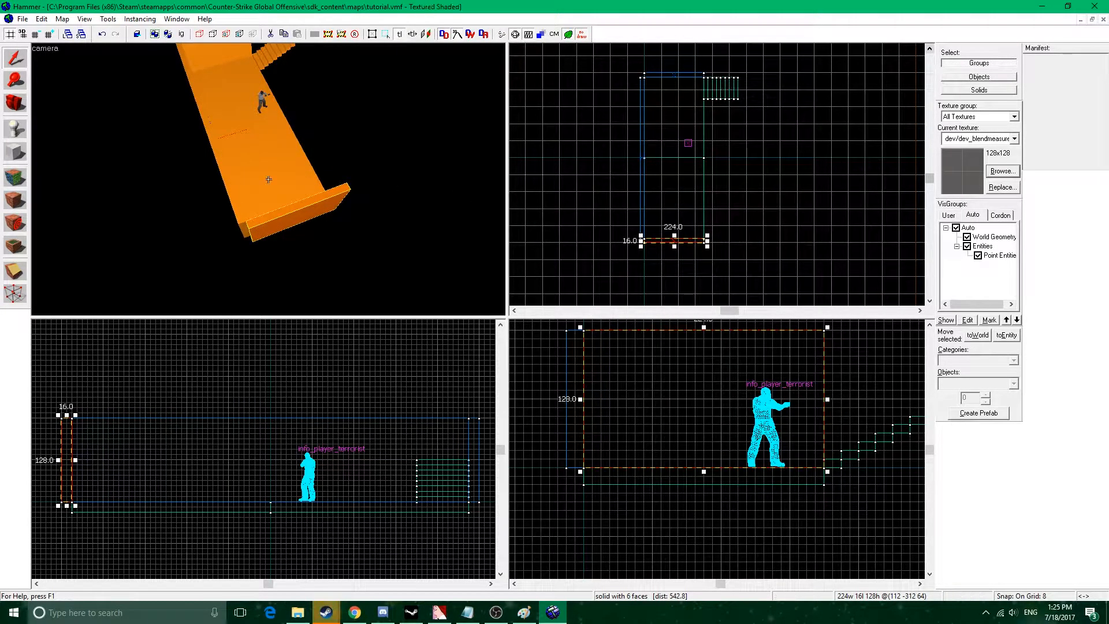
scroll(683, 247, up, 7)
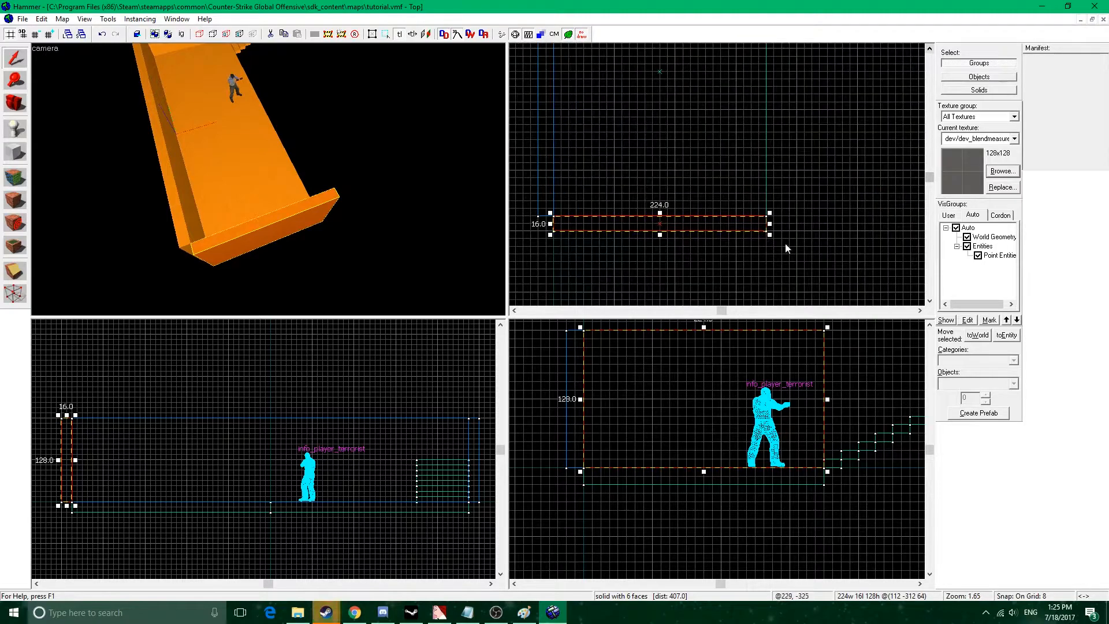
Duplicate the top stair step and place the copy 16 units further along and 8 units higher.
key(z)
key(w)
key(z)
key(z)
key(d)
key(z)
click(285, 153)
middle_drag(697, 254, 765, 136)
mouse_move(784, 58)
middle_down()
mouse_move(755, 223)
mouse_move(756, 289)
middle_up()
middle_drag(774, 57, 769, 215)
scroll(770, 180, up, 3)
shift+drag(770, 180, 796, 179)
key(z)
key(w)
key(z)
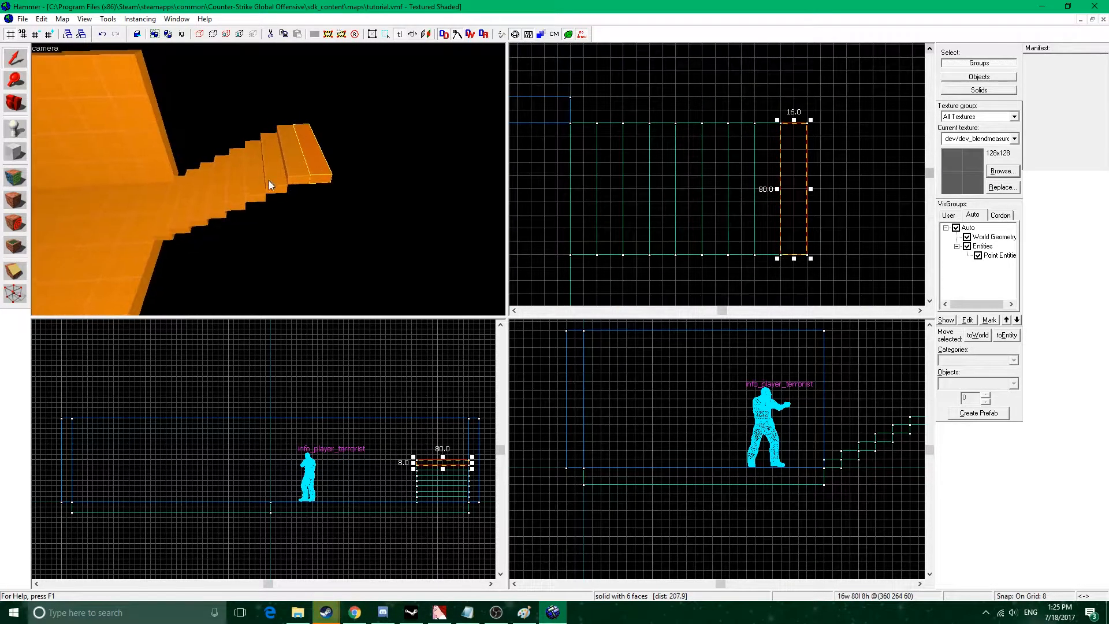
drag(455, 460, 455, 455)
key(z)
key(s)
key(z)
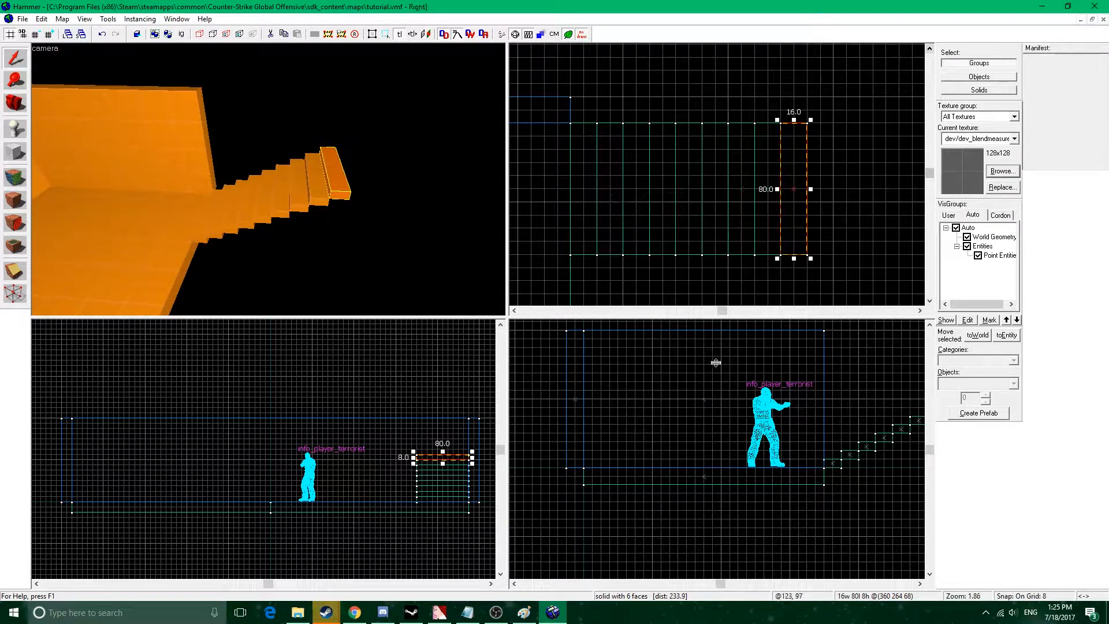
Keep duplicating the top stair step, each copy 16 units further and 8 units higher, until the staircase has sixteen steps.
middle_drag(808, 423, 664, 450)
middle_drag(776, 448, 707, 469)
shift+drag(762, 443, 795, 427)
shift+drag(795, 427, 881, 384)
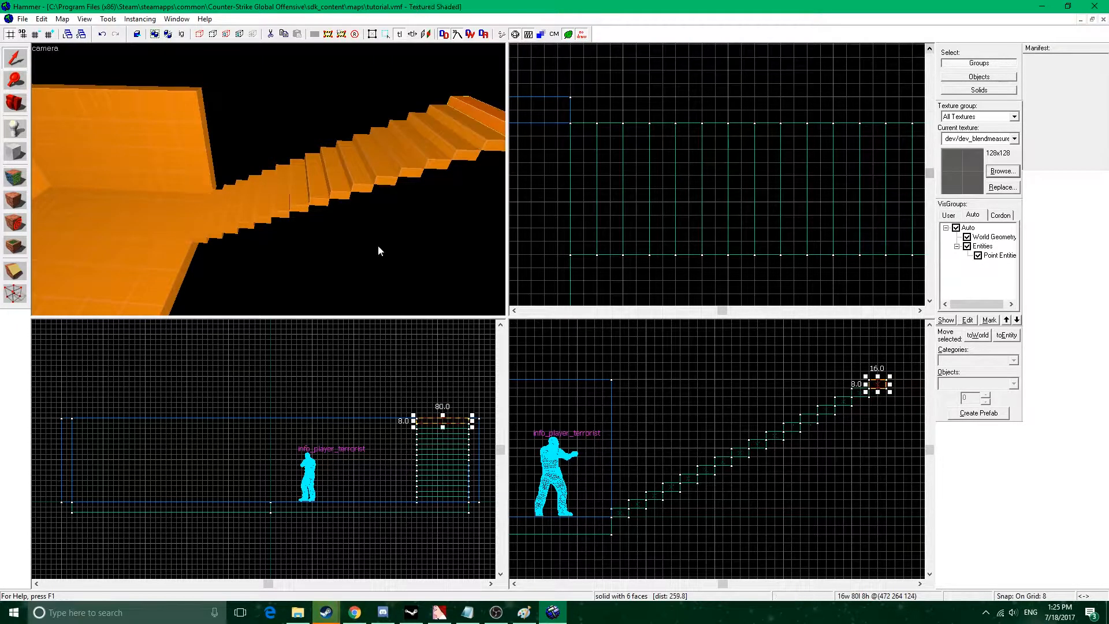
scroll(379, 247, down, 5)
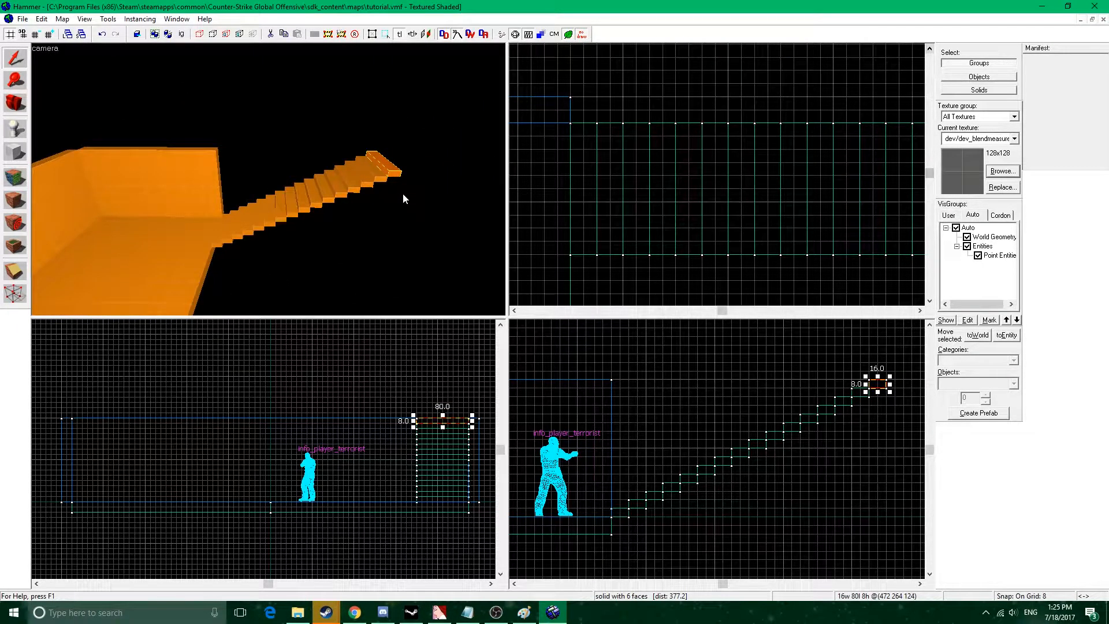
Select all sixteen stair steps and group them.
key(z)
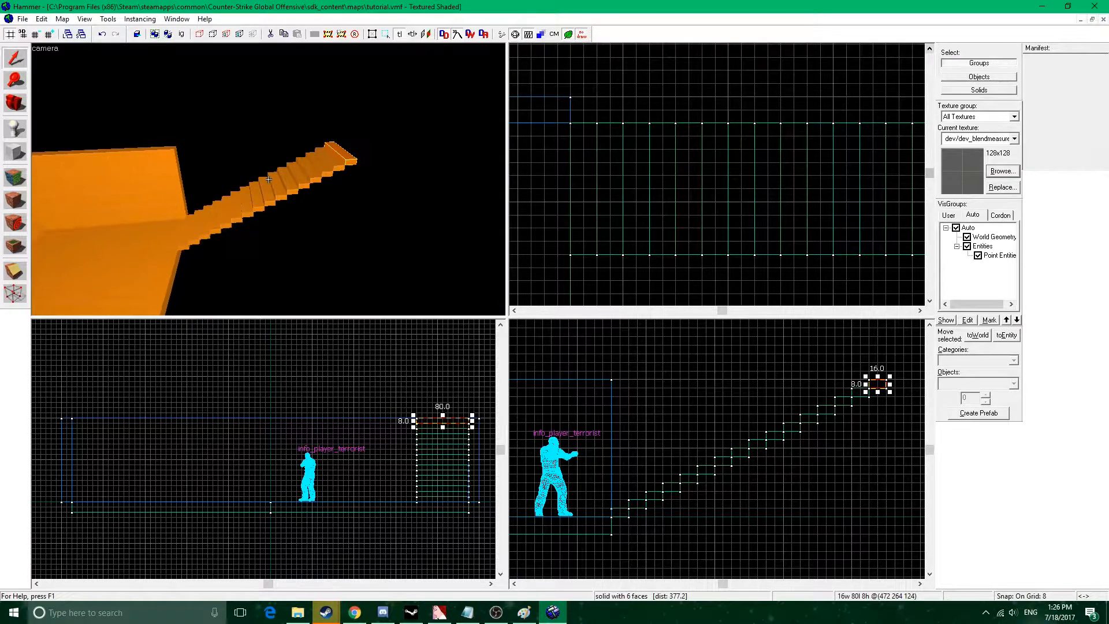
ctrl+click(335, 166)
ctrl+click(326, 167)
ctrl+click(314, 172)
ctrl+click(303, 179)
ctrl+click(291, 187)
ctrl+click(268, 196)
ctrl+click(256, 202)
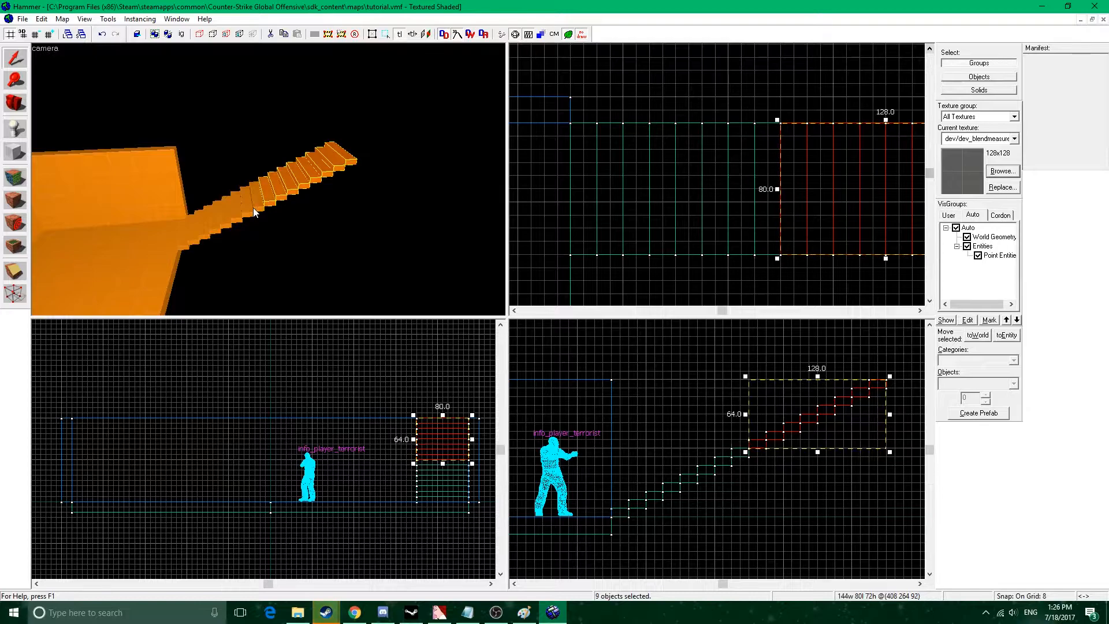
ctrl+click(247, 208)
ctrl+click(239, 213)
ctrl+click(230, 220)
ctrl+click(221, 226)
ctrl+click(211, 232)
ctrl+click(201, 238)
ctrl+click(195, 234)
ctrl+click(186, 245)
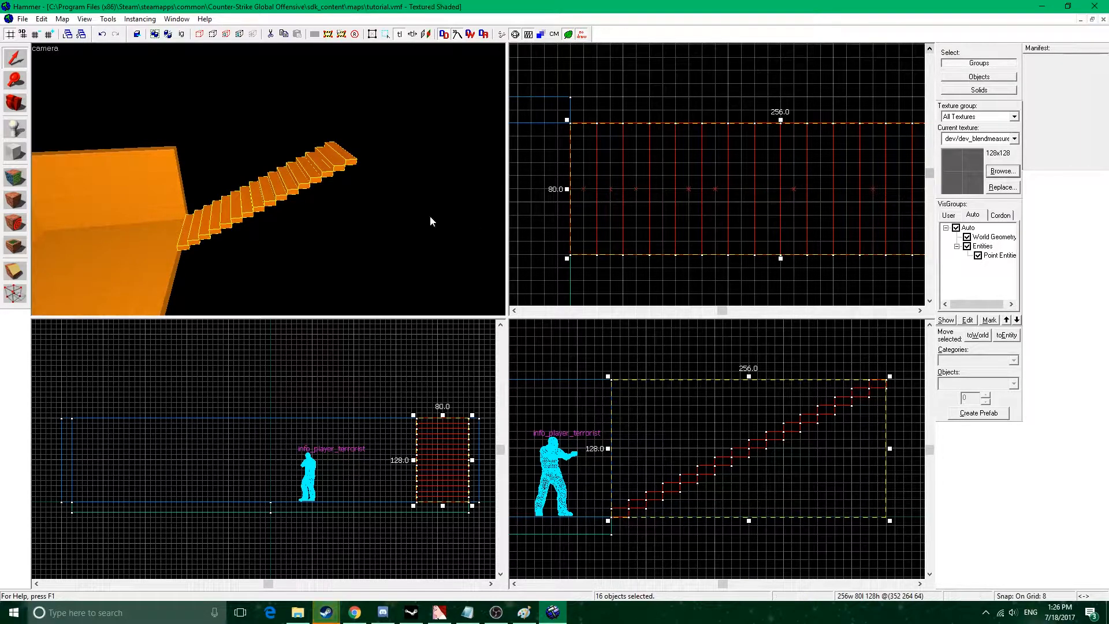
key(ctrl+g)
Check the stair grouping by alternately selecting another block and the staircase, leaving the staircase selected.
click(130, 187)
click(287, 190)
click(156, 190)
click(245, 210)
click(159, 192)
click(237, 208)
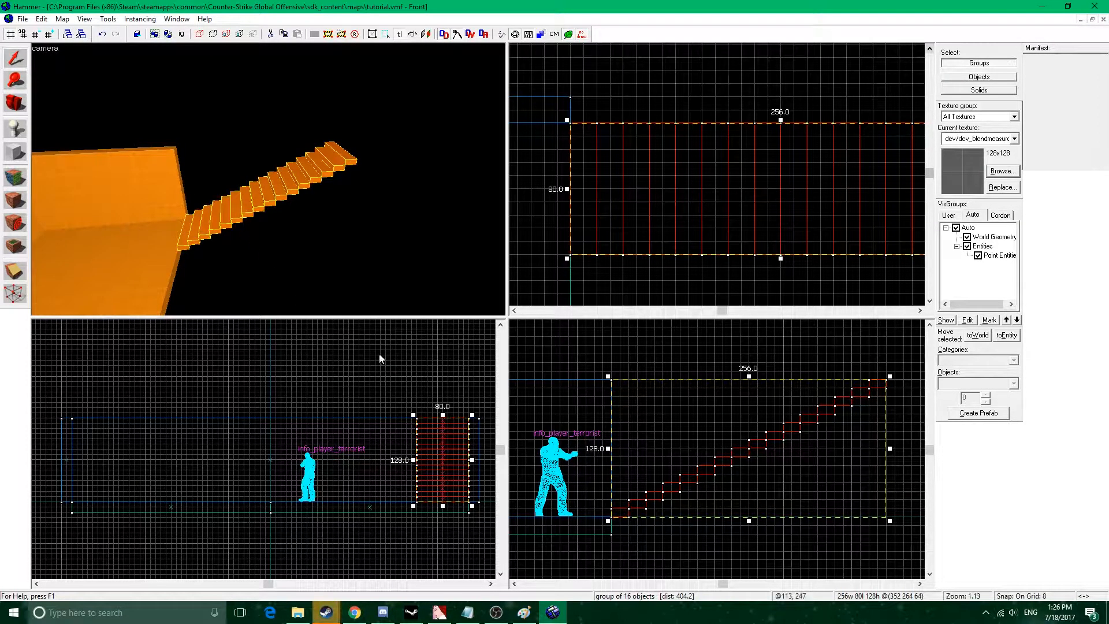
Clip the grouped stair steps along the diagonal of their undersides, keeping the upper part.
click(15, 270)
mouse_move(884, 383)
mouse_down()
mouse_move(860, 388)
mouse_move(871, 390)
mouse_up()
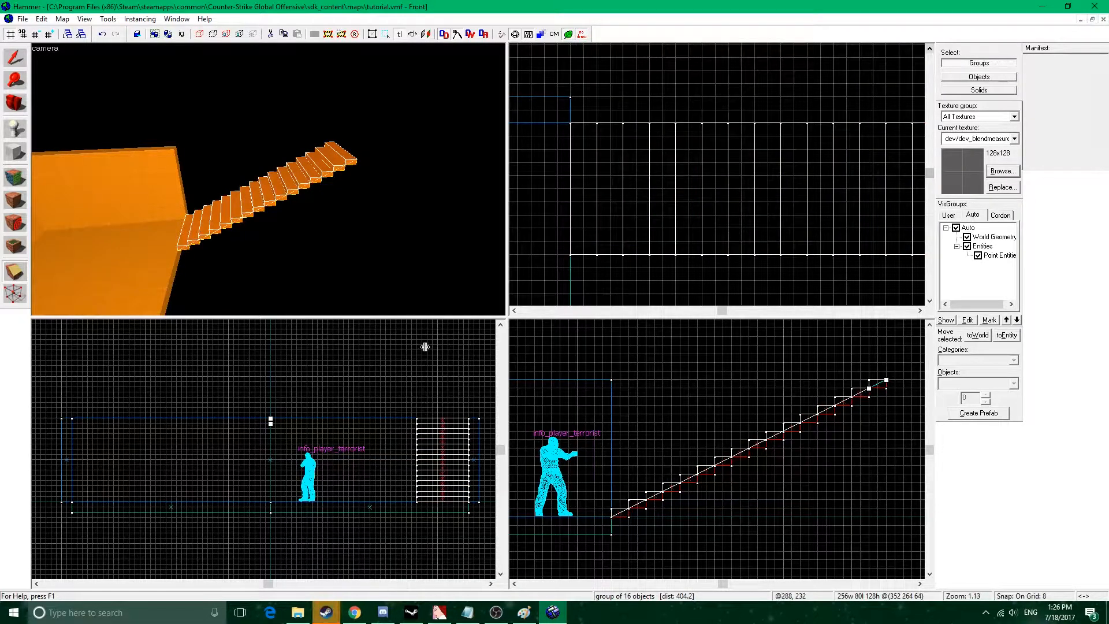
key(Return)
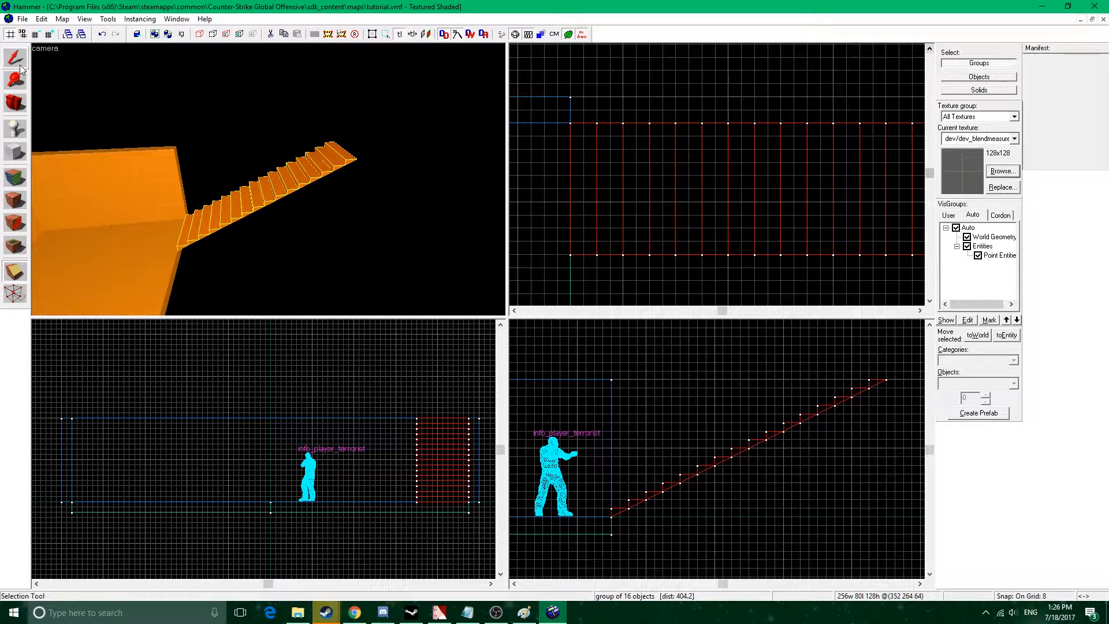
Create a 256 by 80 by 128 unit block enclosing the full extent of the staircase.
click(15, 152)
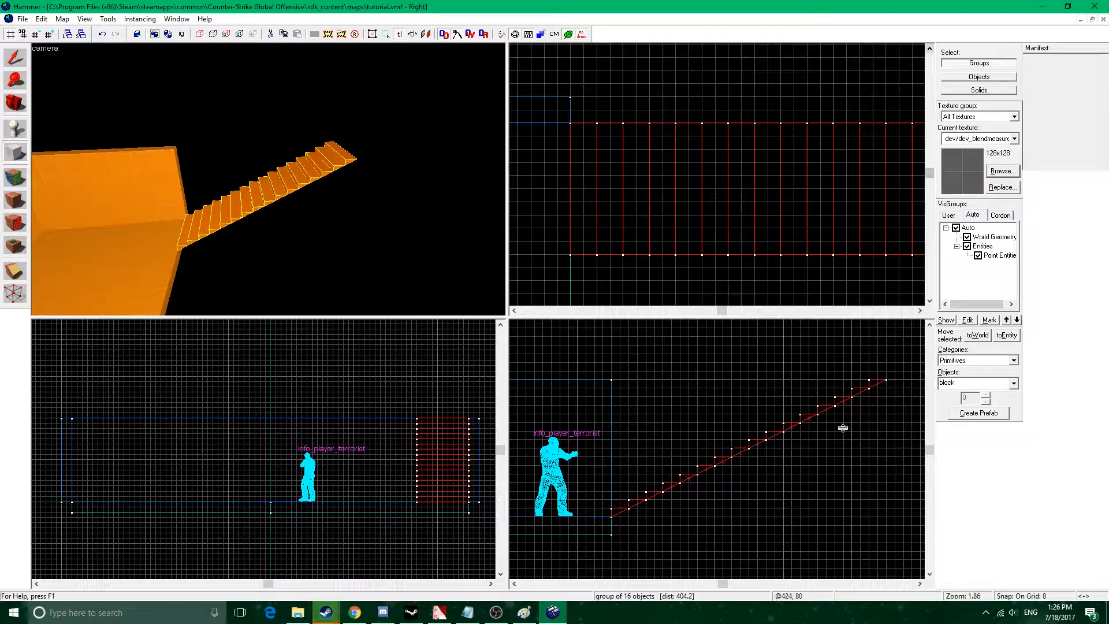
middle_drag(893, 392, 841, 380)
drag(836, 369, 567, 507)
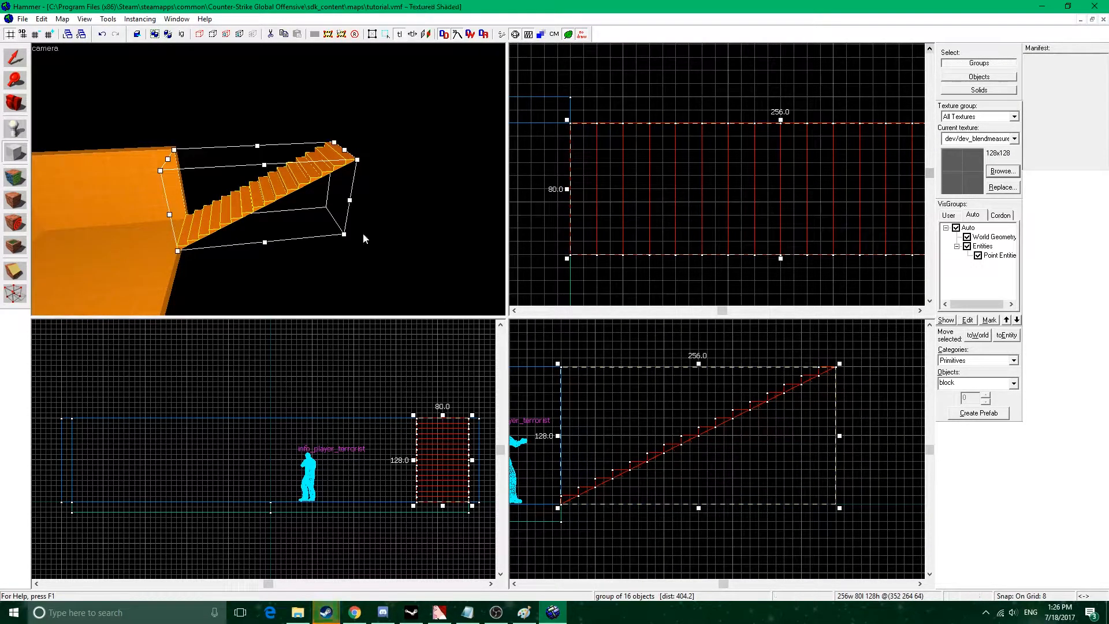
key(Return)
click(15, 57)
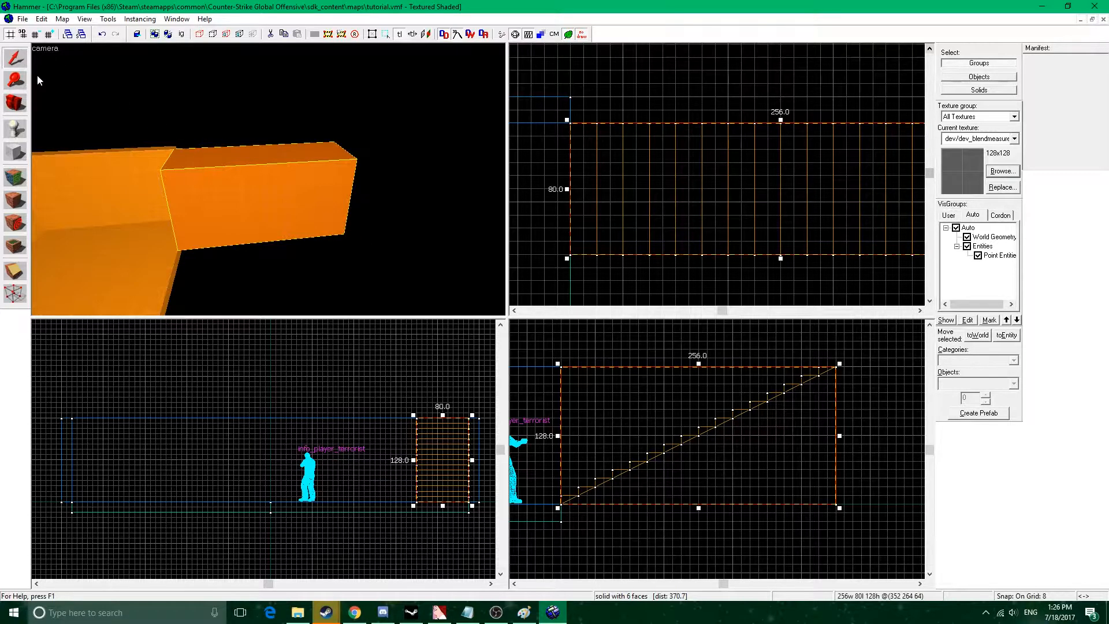
Clip the new block diagonally along the stairs' underside, keeping only the lower wedge as the staircase's support.
click(15, 270)
drag(835, 367, 835, 367)
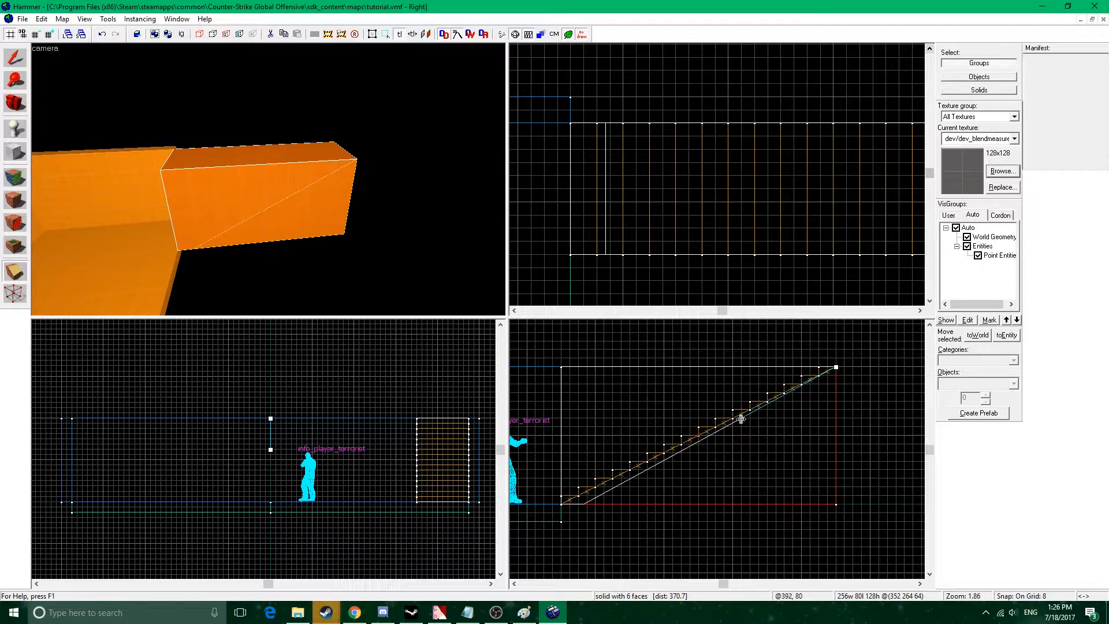
click(11, 274)
click(12, 275)
key(Return)
key(shift+s)
click(119, 261)
Duplicate the end wall beside the stairs and fit the copy alongside the staircase at 256 by 16 by 128 units.
key(z)
key(w)
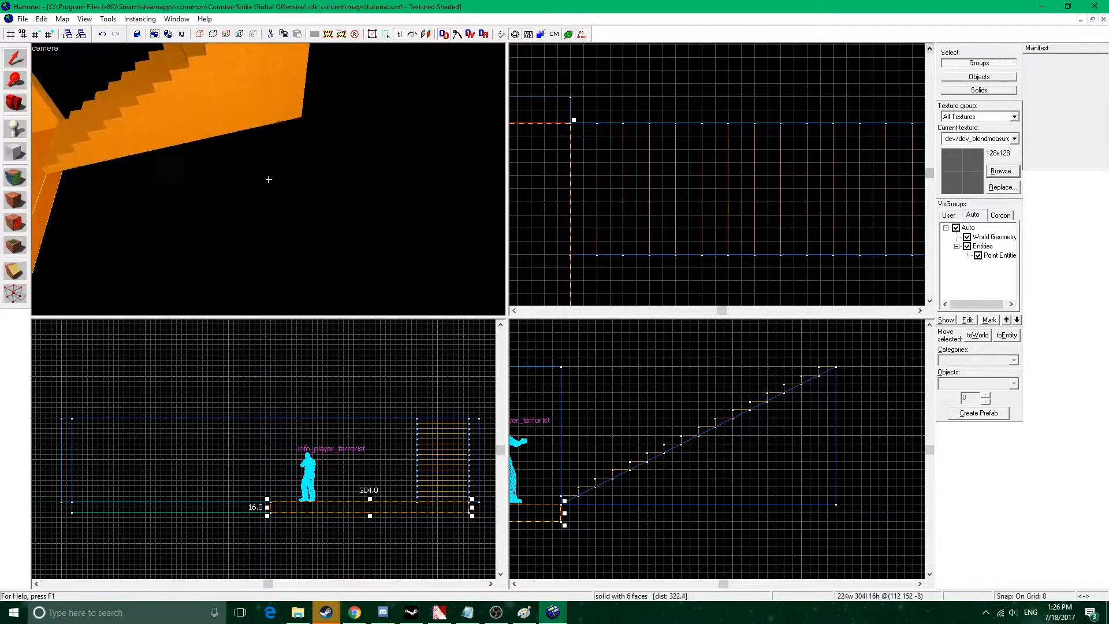
key(z)
key(a)
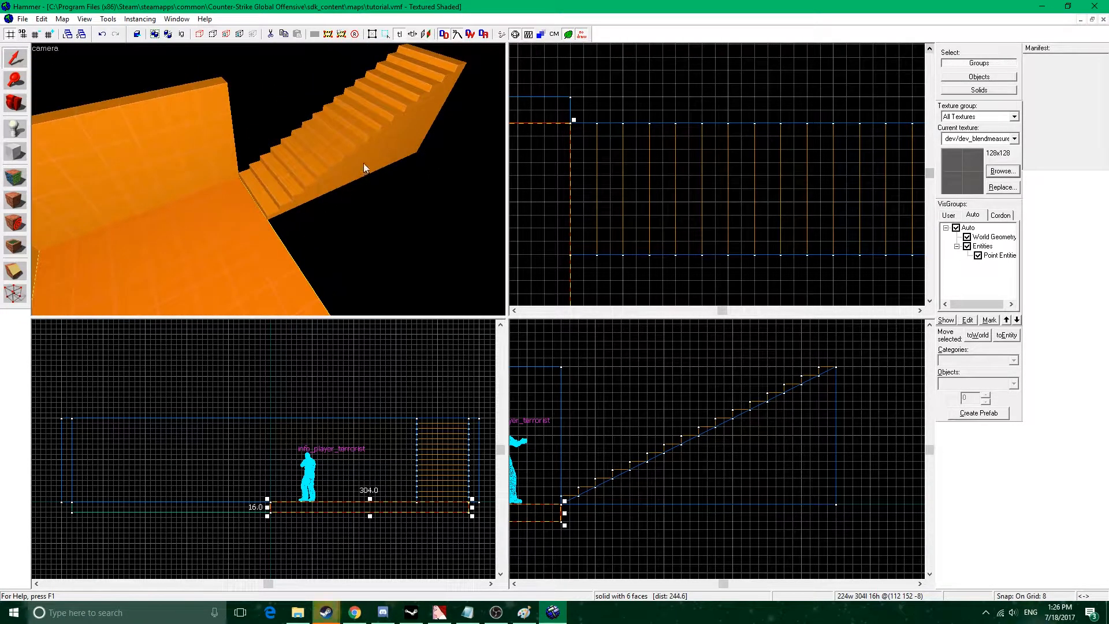
key(z)
key(s)
key(z)
click(196, 156)
scroll(631, 199, down, 4)
drag(616, 186, 795, 188)
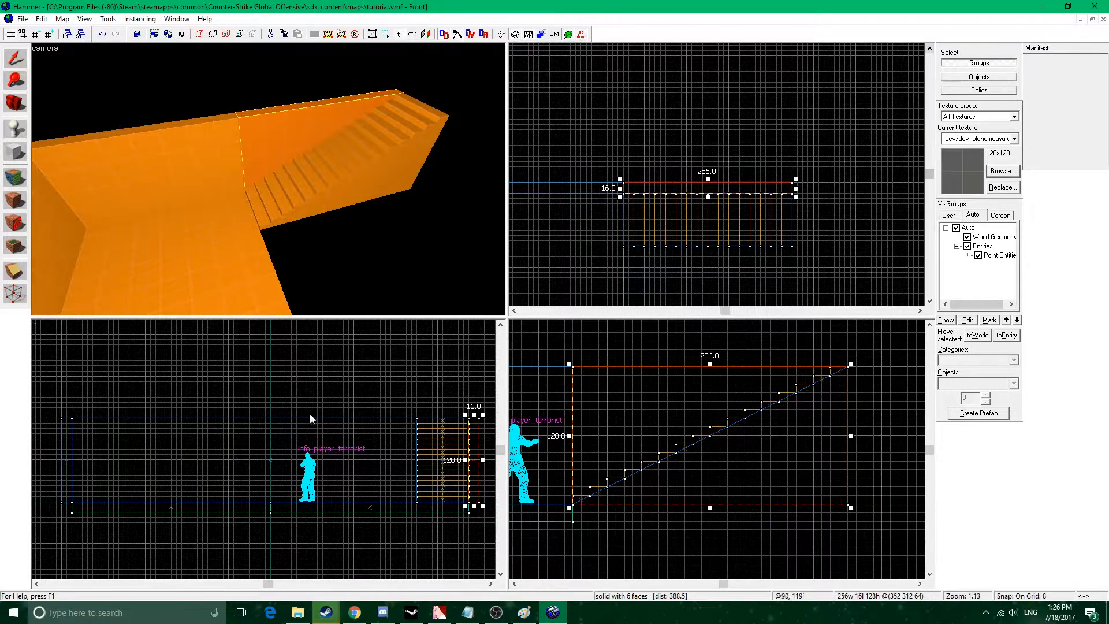
Clip the wall alongside the staircase diagonally from the stairs' foot to their top, keeping the upper part.
click(23, 279)
drag(576, 501, 847, 369)
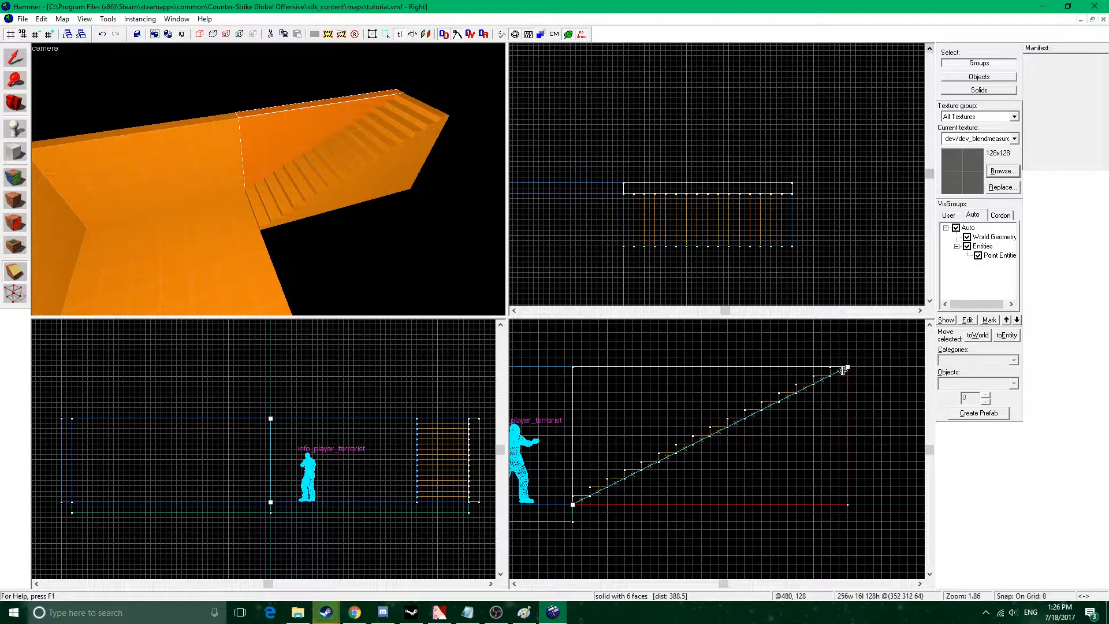
key(Return)
click(15, 58)
key(z)
key(w)
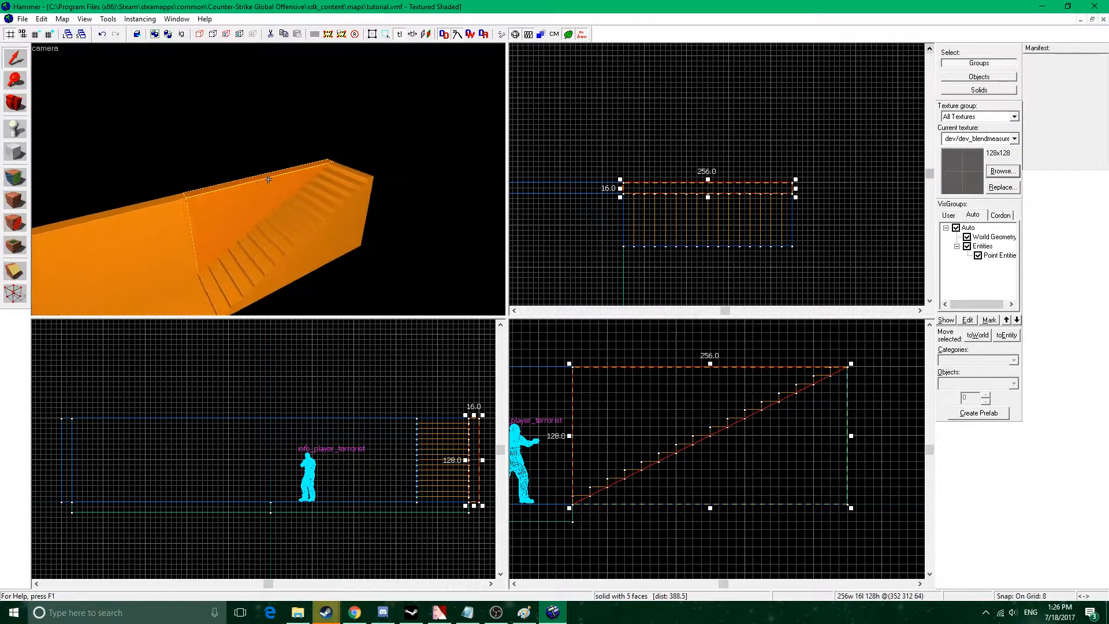
Duplicate the diagonally clipped wall beside the staircase and place the copy directly above the original.
key(d)
key(z)
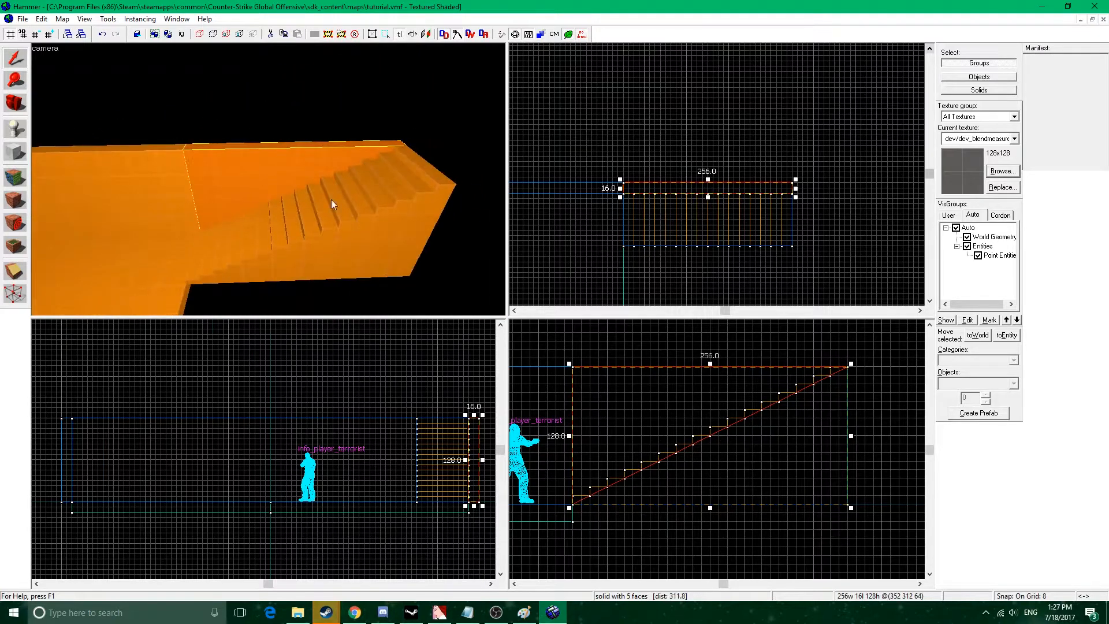
middle_drag(748, 419, 774, 492)
mouse_move(728, 499)
shift+mouse_down()
mouse_move(738, 423)
mouse_move(724, 361)
shift+mouse_up()
key(z)
key(z)
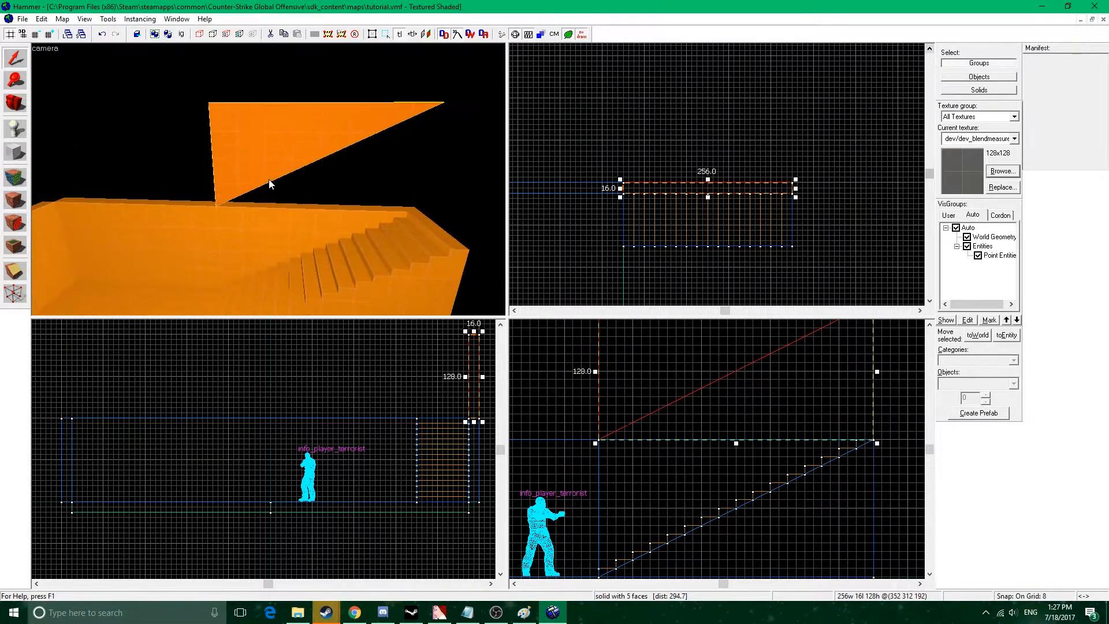
Rotate the upper wall copy by 180 degrees about X and 180 degrees about Z with the Transformation dialog.
right_click(722, 189)
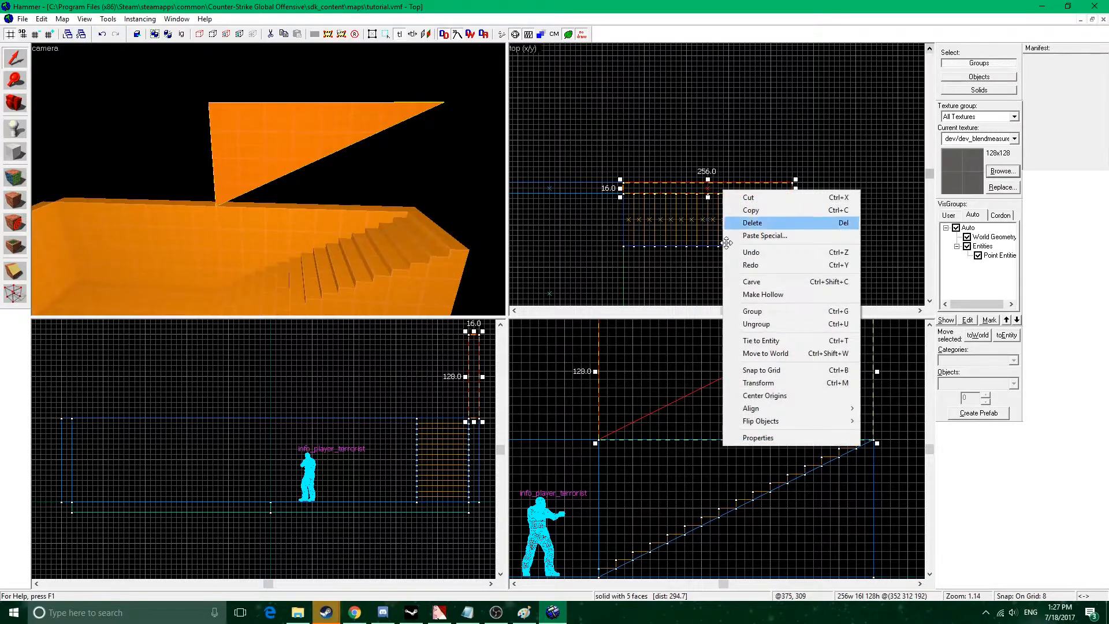
click(768, 383)
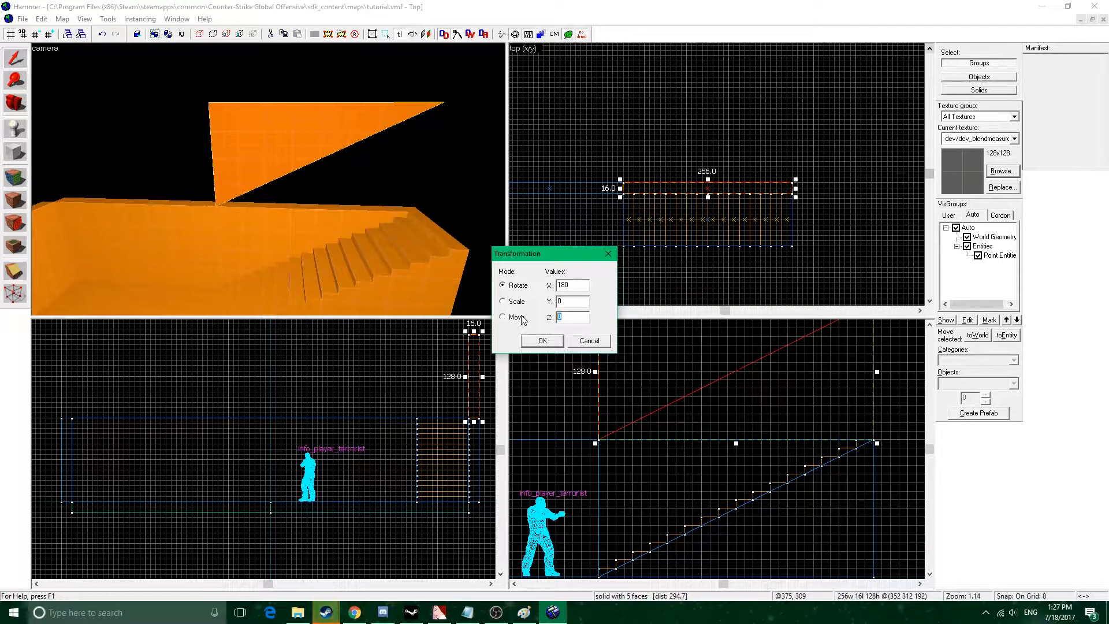
click(543, 340)
key(z)
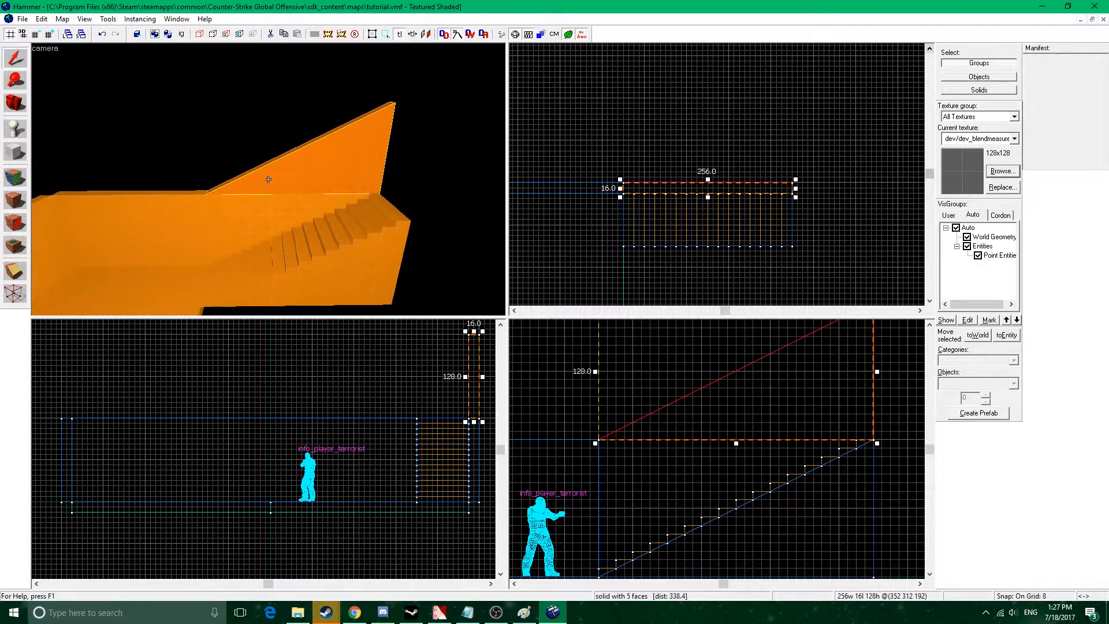
key(z)
key(z)
key(s)
key(z)
Duplicate the end wall beyond the top of the stairs and resize the copy to 80 by 80 by 128 units.
click(223, 198)
scroll(647, 220, down, 4)
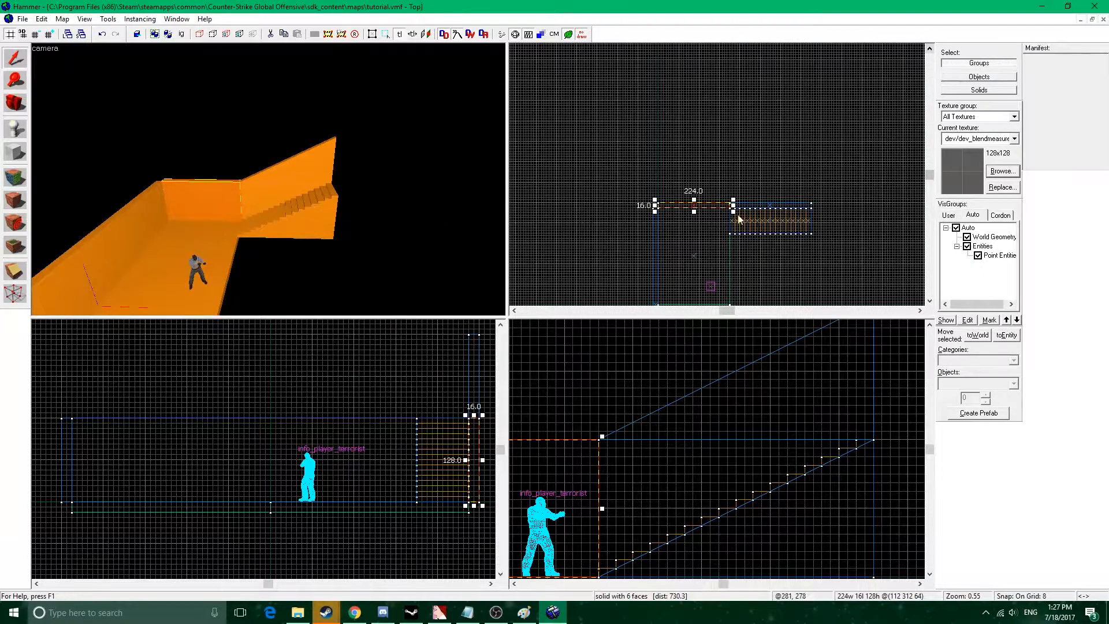
mouse_move(699, 204)
mouse_down()
mouse_move(861, 210)
mouse_move(849, 208)
mouse_up()
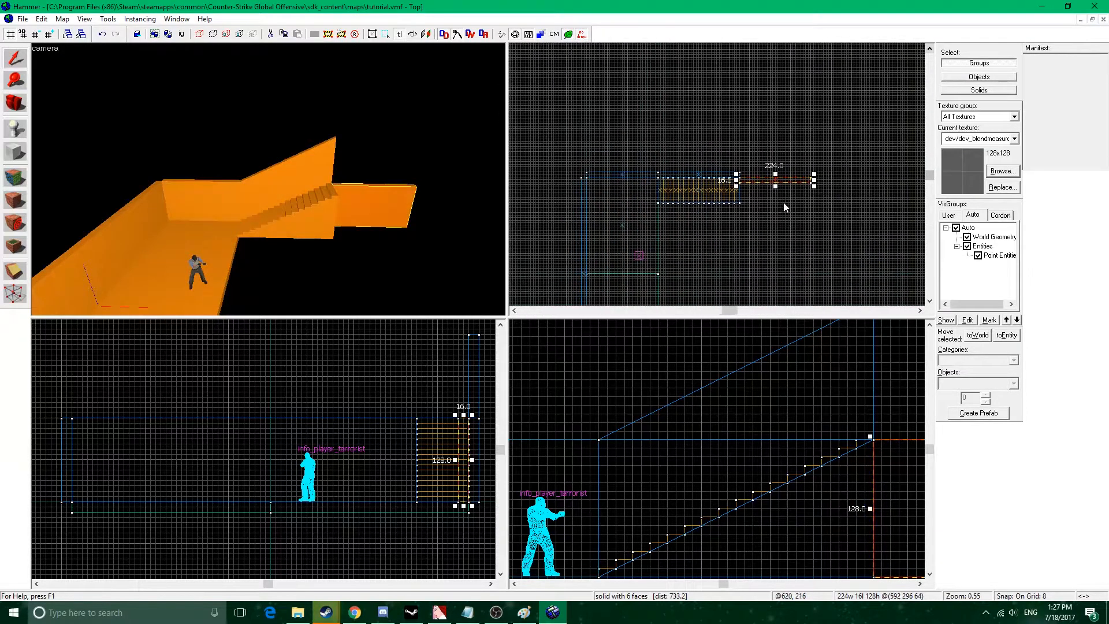
scroll(784, 206, up, 4)
mouse_move(823, 164)
mouse_down()
mouse_move(721, 209)
mouse_move(751, 183)
mouse_move(705, 177)
mouse_up()
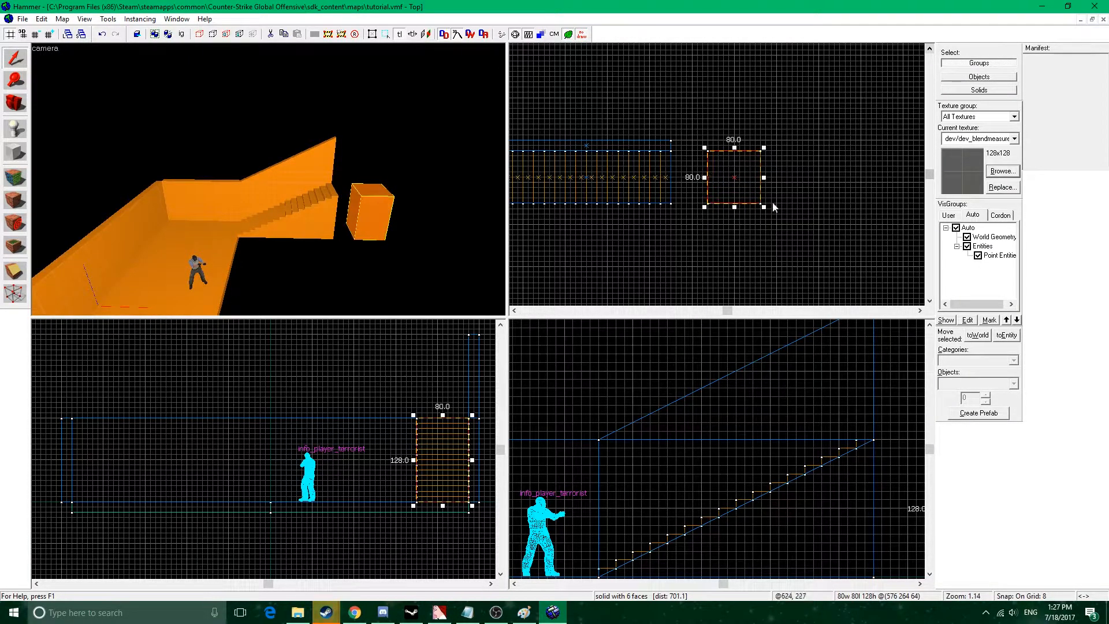
Lengthen the block beyond the stairs to 496 units and thin it from below to an 8-unit-high walkway slab.
scroll(759, 230, down, 2)
scroll(775, 163, down, 3)
drag(755, 148, 758, 263)
key(z)
key(z)
middle_drag(373, 499, 306, 479)
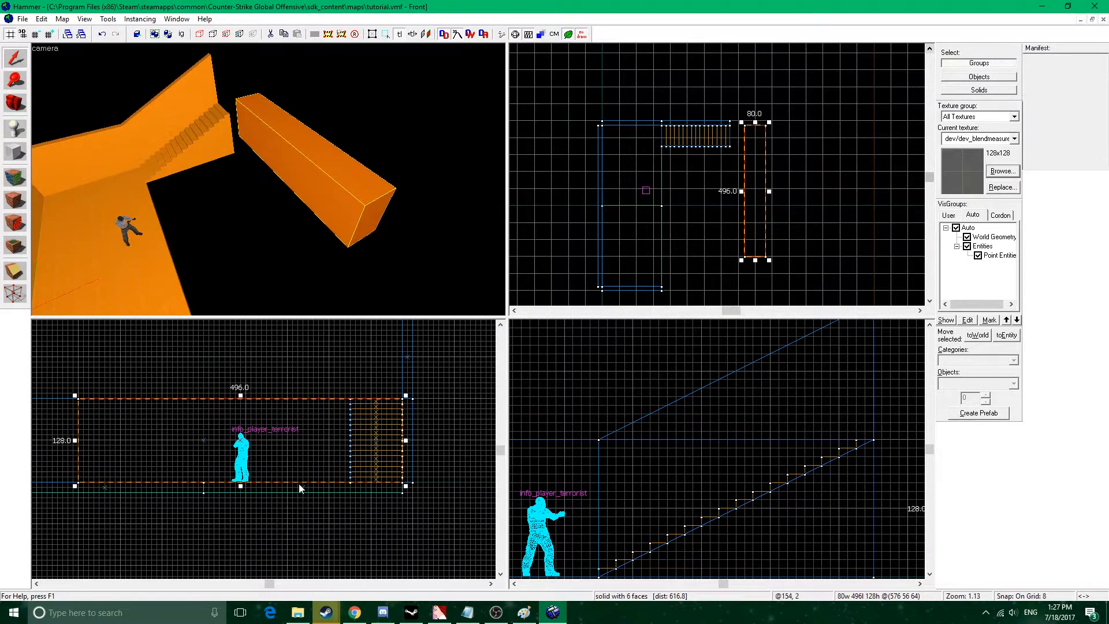
click(238, 485)
click(294, 184)
drag(241, 487, 241, 399)
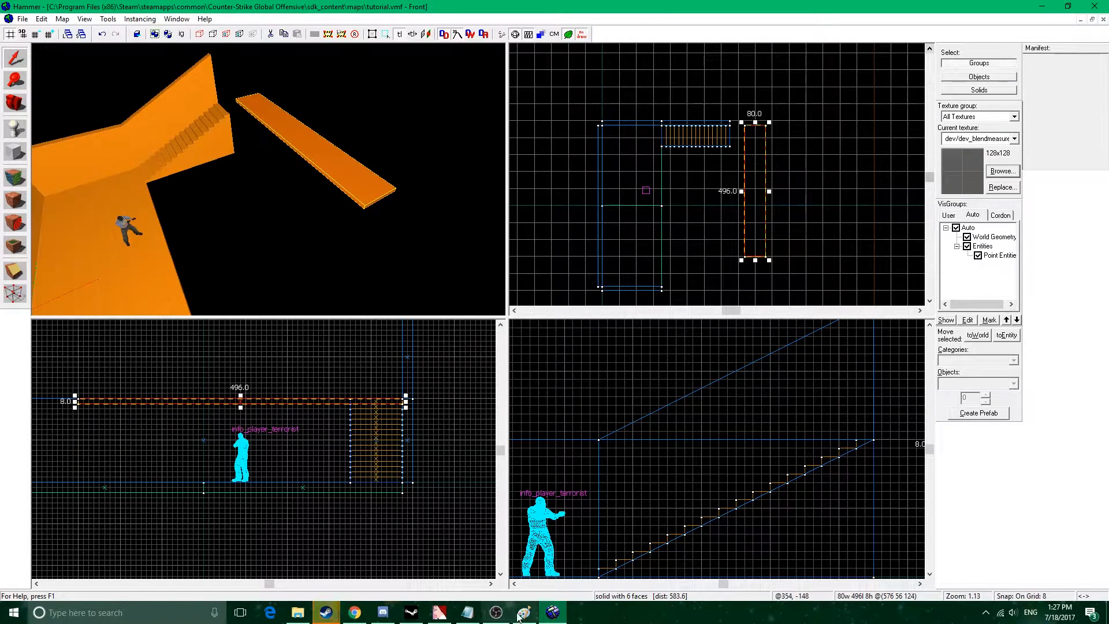
Check the sketched map layout in Paint and return to Hammer.
click(523, 612)
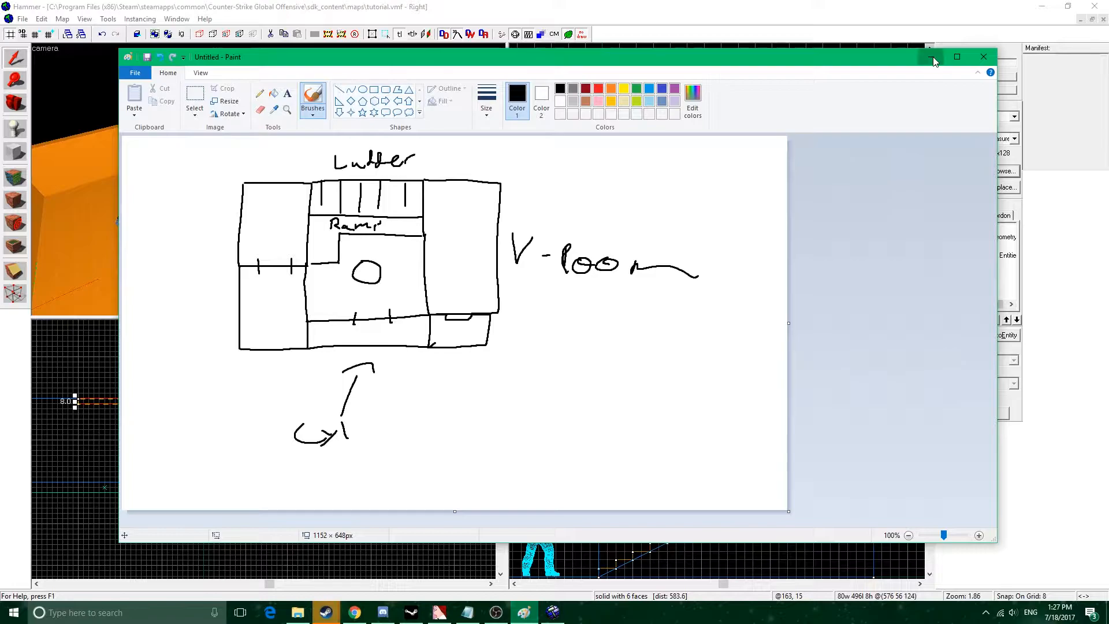
click(935, 62)
key(z)
key(d)
key(z)
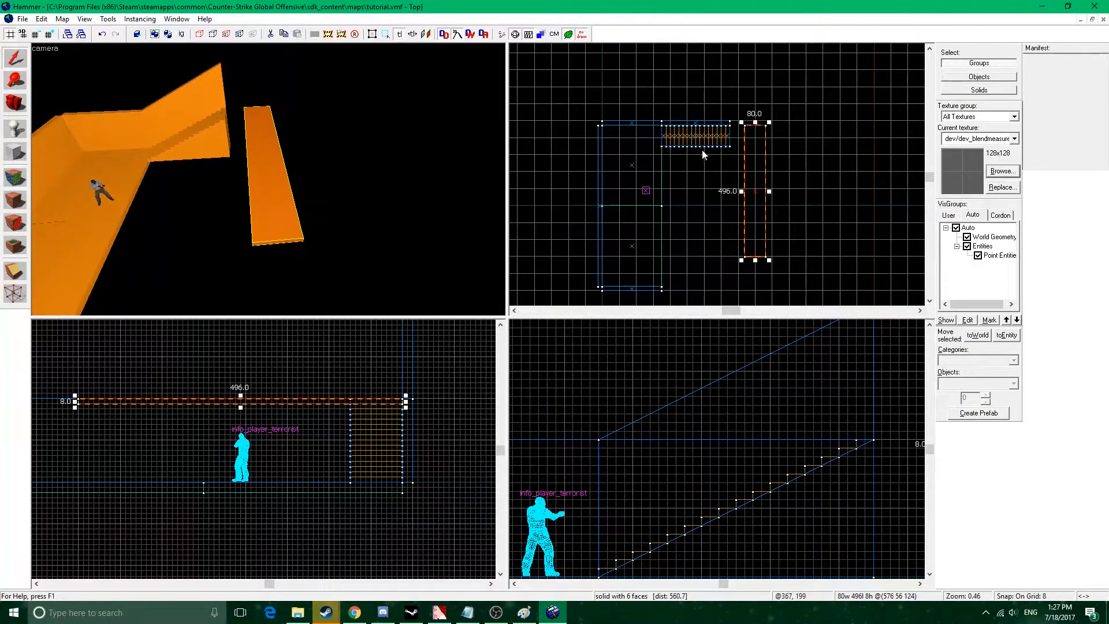
Duplicate the 496-unit walkway slab and place the copy beside the near end of the floor.
scroll(699, 152, up, 3)
drag(238, 192, 280, 178)
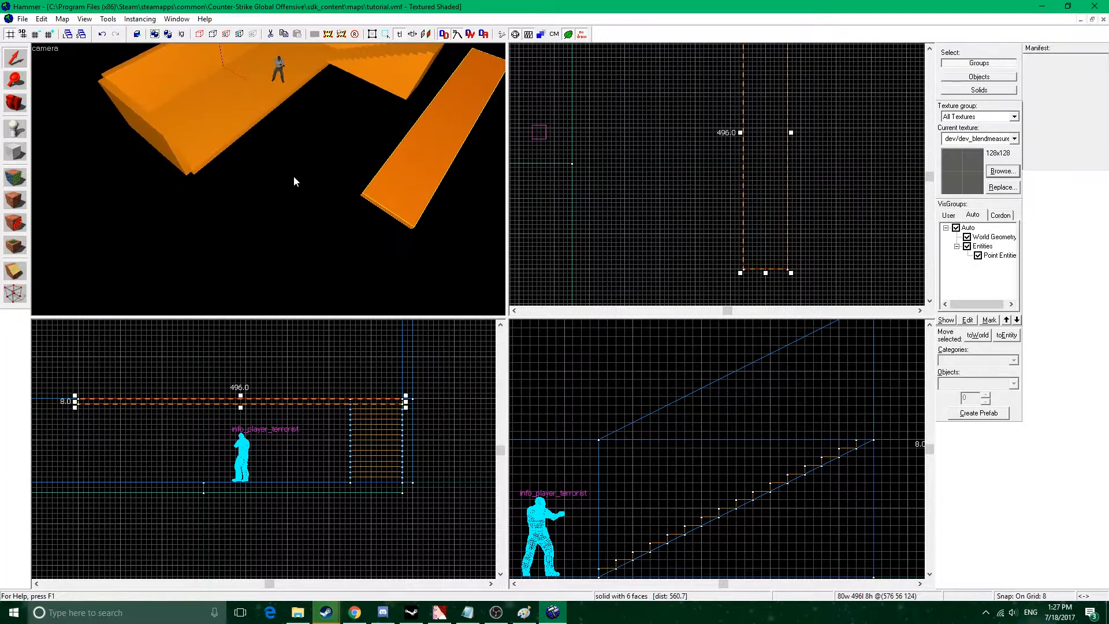
middle_drag(784, 229, 785, 136)
scroll(784, 136, down, 3)
mouse_move(771, 118)
shift+mouse_down()
mouse_move(774, 166)
mouse_move(687, 187)
shift+mouse_up()
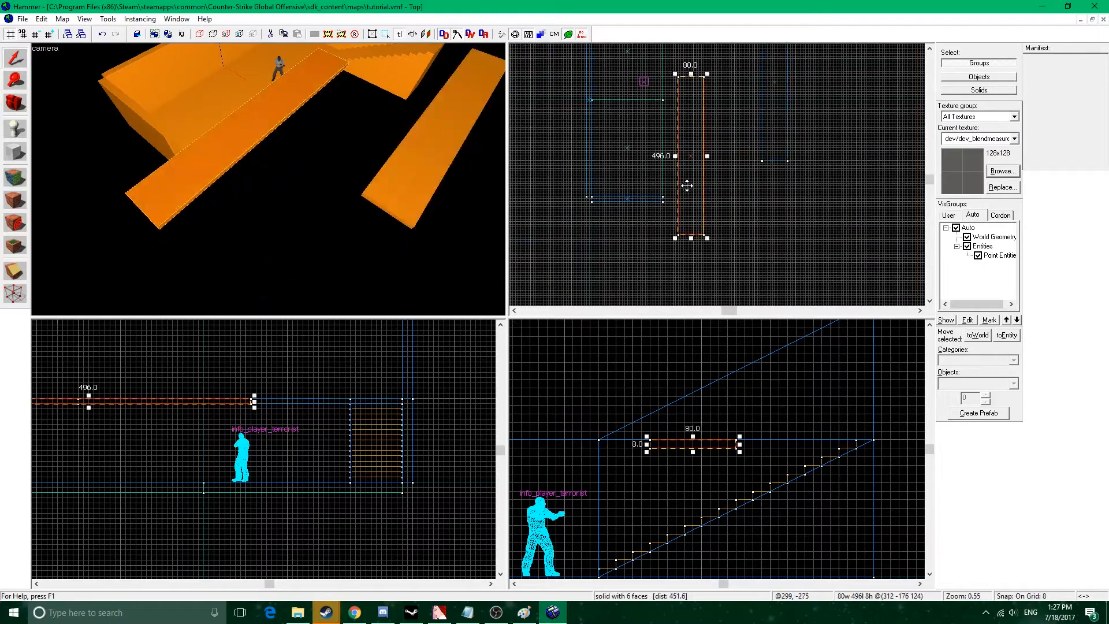
Rotate the copied slab a quarter turn horizontally and fit its end against the floor's edge.
right_click(692, 150)
click(745, 343)
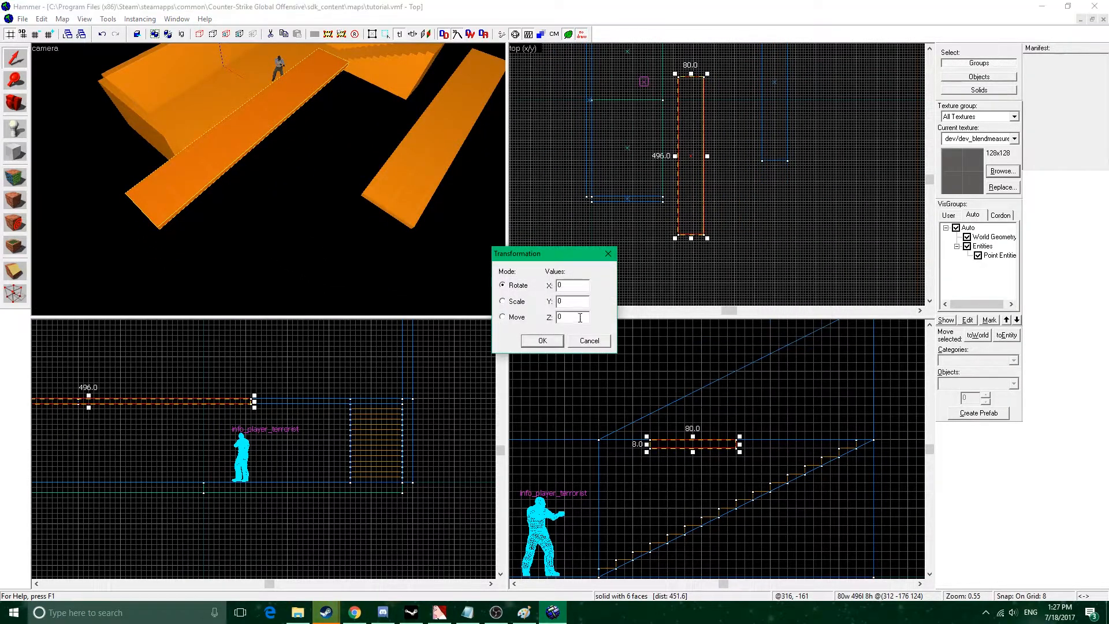
click(541, 341)
scroll(669, 151, up, 3)
mouse_move(590, 156)
mouse_down()
mouse_move(681, 196)
mouse_move(681, 208)
mouse_move(657, 191)
mouse_up()
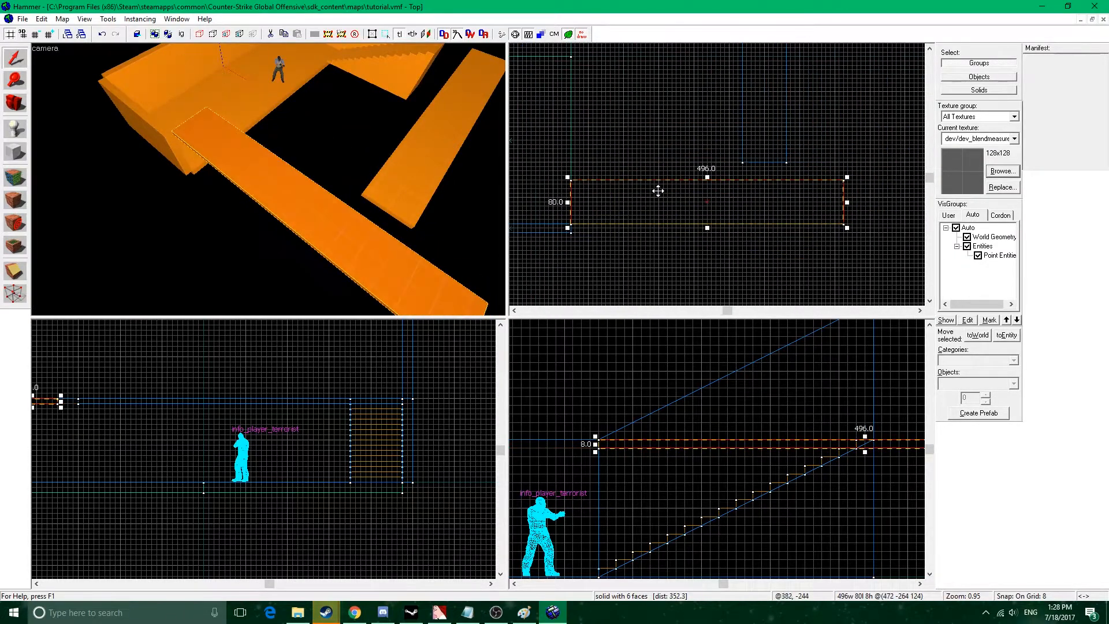
Shorten the crosswise slab to 392 units and extend the long walkway to 528 units so that they meet.
mouse_move(848, 201)
mouse_down()
mouse_move(780, 198)
mouse_move(790, 196)
mouse_move(765, 181)
mouse_up()
click(386, 161)
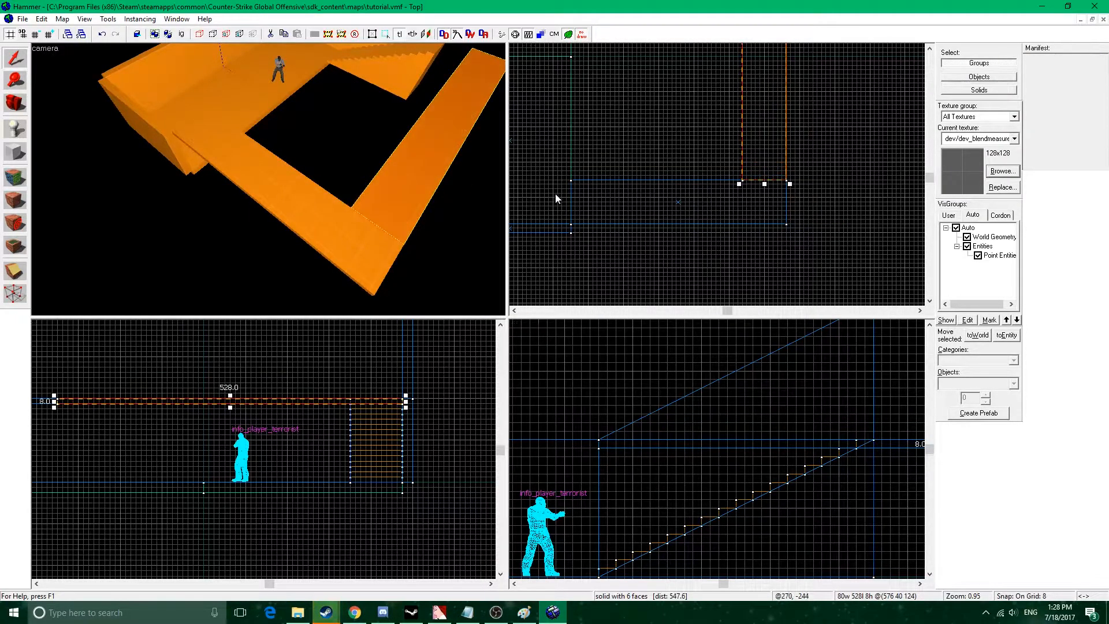
Lower the 392-unit crosswise slab from walkway height to floor level.
click(380, 248)
middle_drag(686, 469, 684, 376)
drag(607, 349, 595, 486)
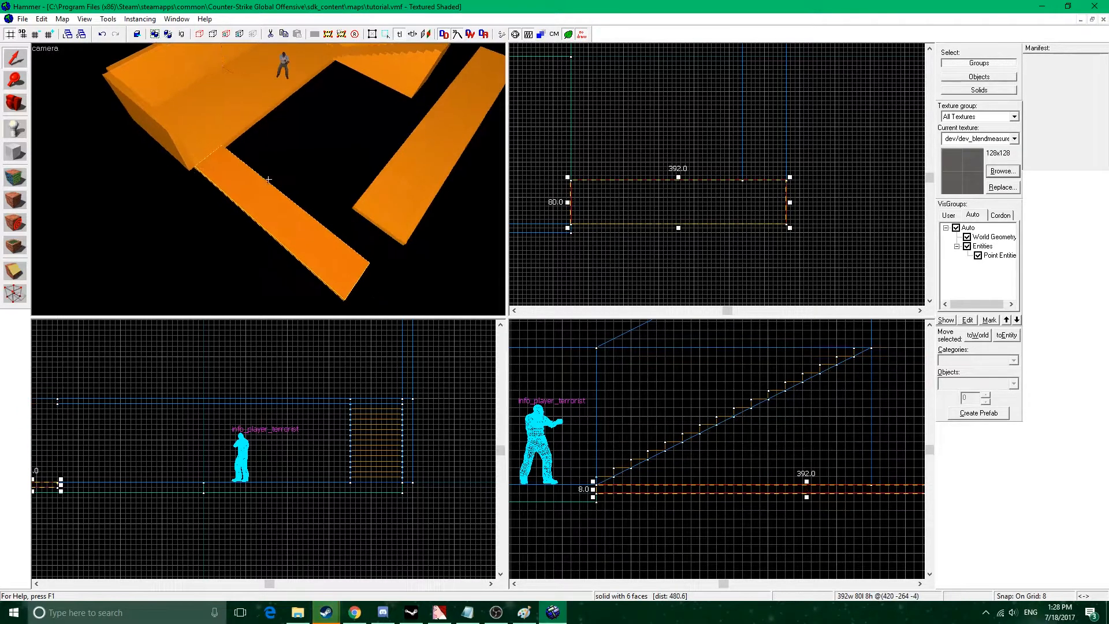
key(w)
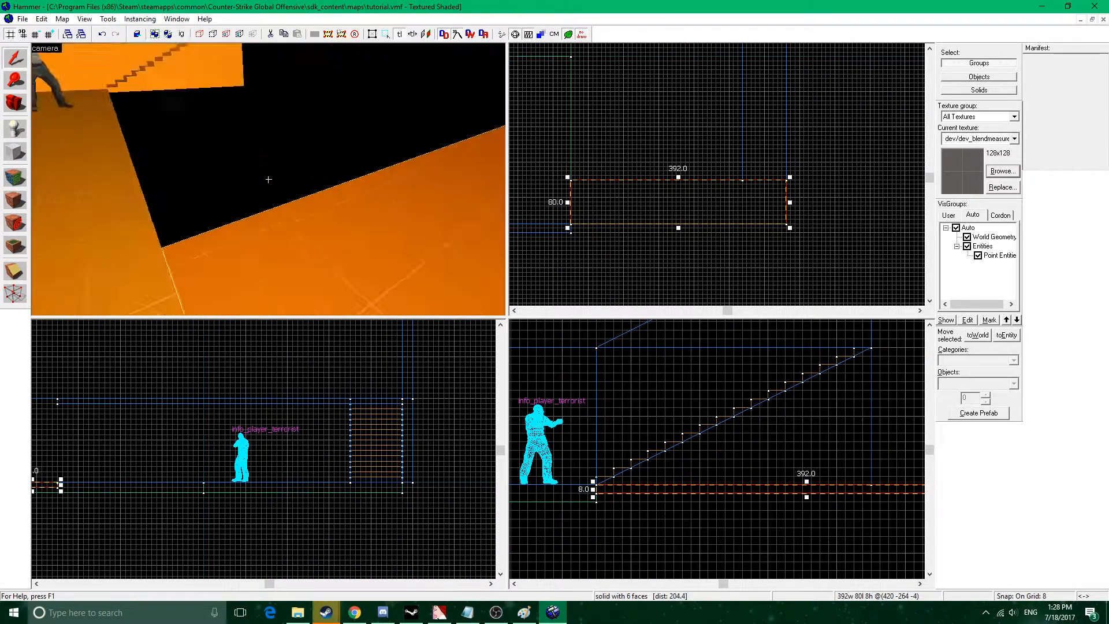
key(s)
key(z)
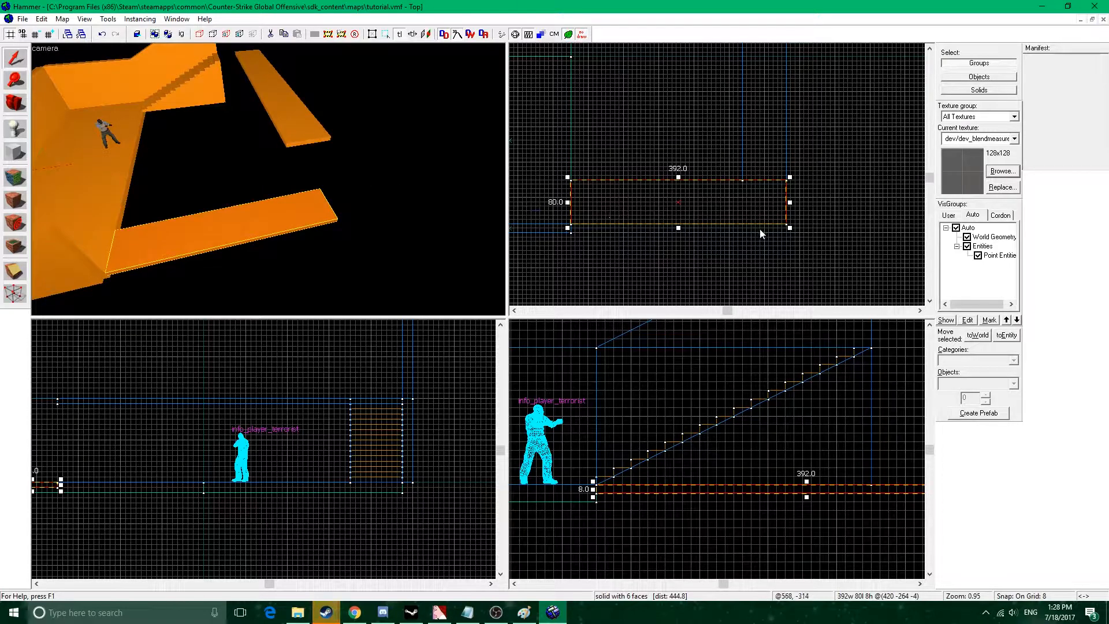
Duplicate the lowered slab and reshape the copy into an 80 by 8 by 120 unit wall under the walkway's end.
drag(738, 205, 737, 201)
mouse_move(569, 224)
mouse_down()
mouse_move(632, 196)
mouse_move(742, 180)
mouse_up()
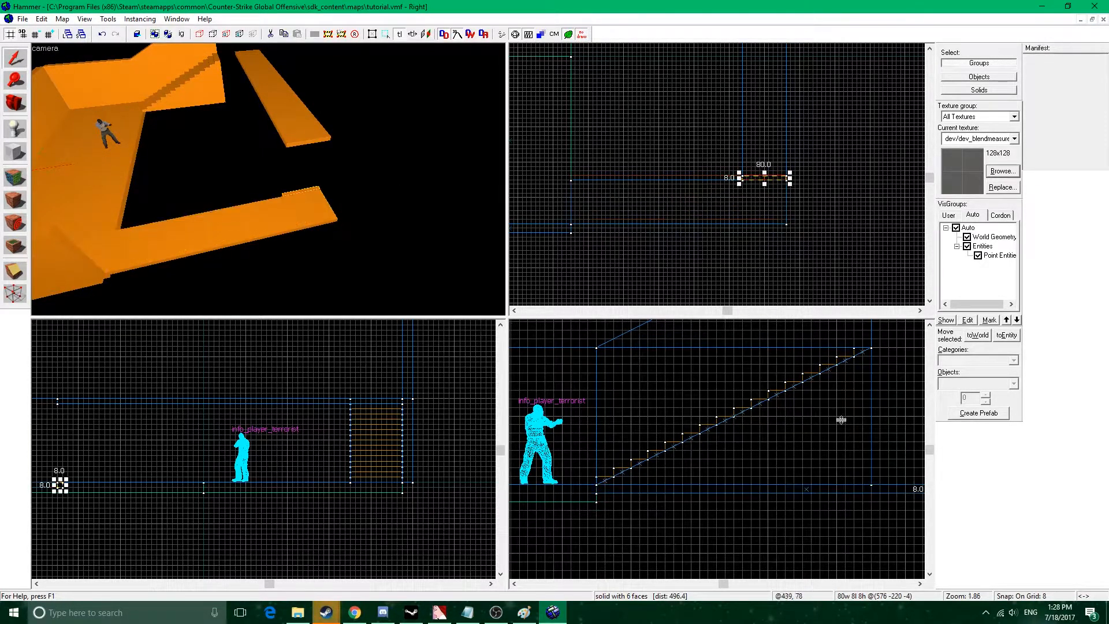
middle_drag(824, 397, 735, 445)
drag(757, 467, 757, 339)
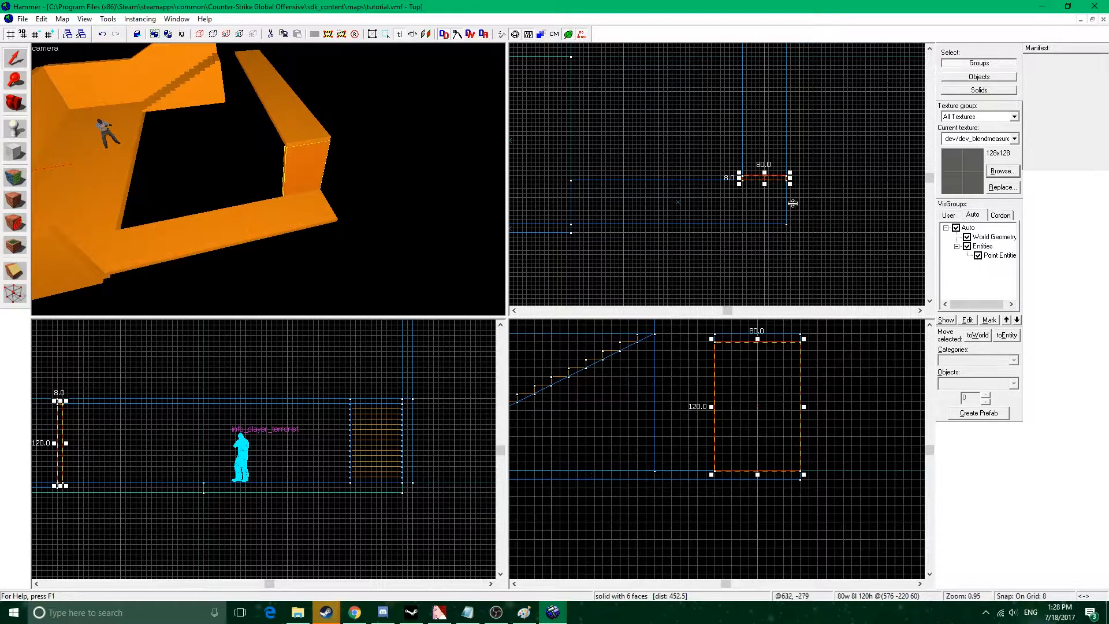
Duplicate the wall under the walkway forward and, on a 4-unit grid, shrink the copy to a 36 by 4 by 120 unit door panel.
drag(774, 174, 773, 181)
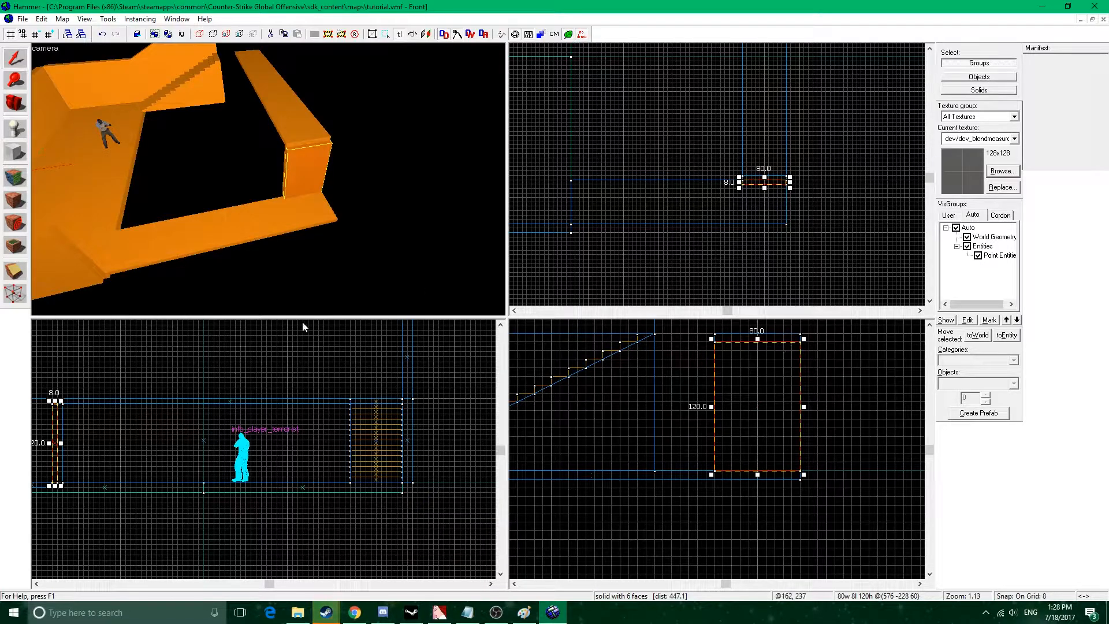
scroll(815, 174, up, 3)
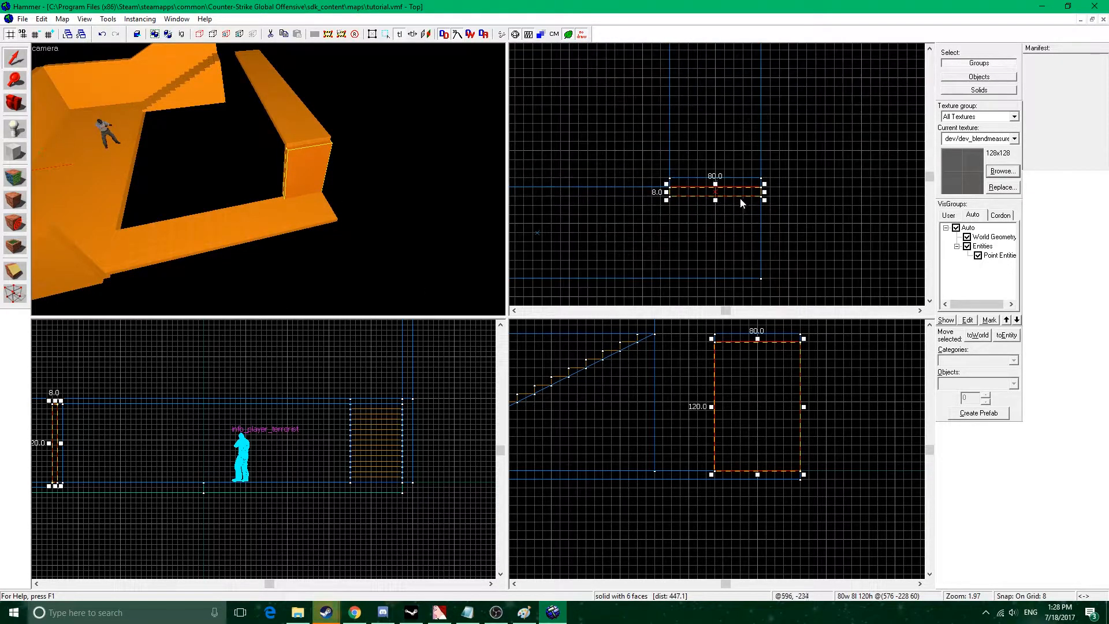
key([)
drag(766, 199, 744, 200)
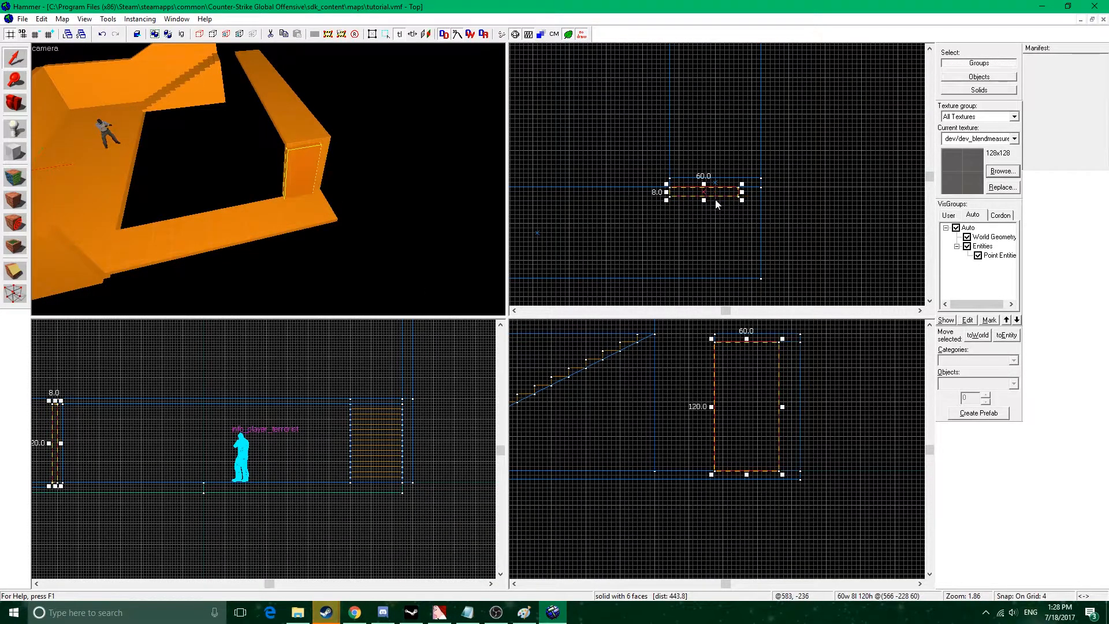
drag(665, 199, 694, 202)
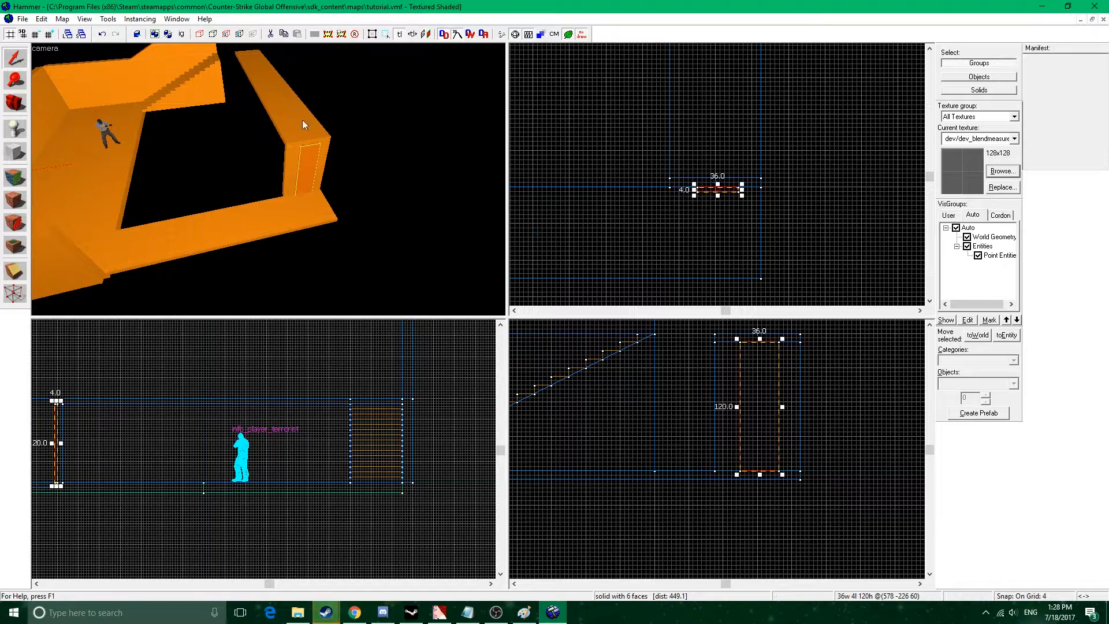
Duplicate the long walkway slab on an 8-unit grid and place the copy against the top of the stairs.
key(z)
key(w)
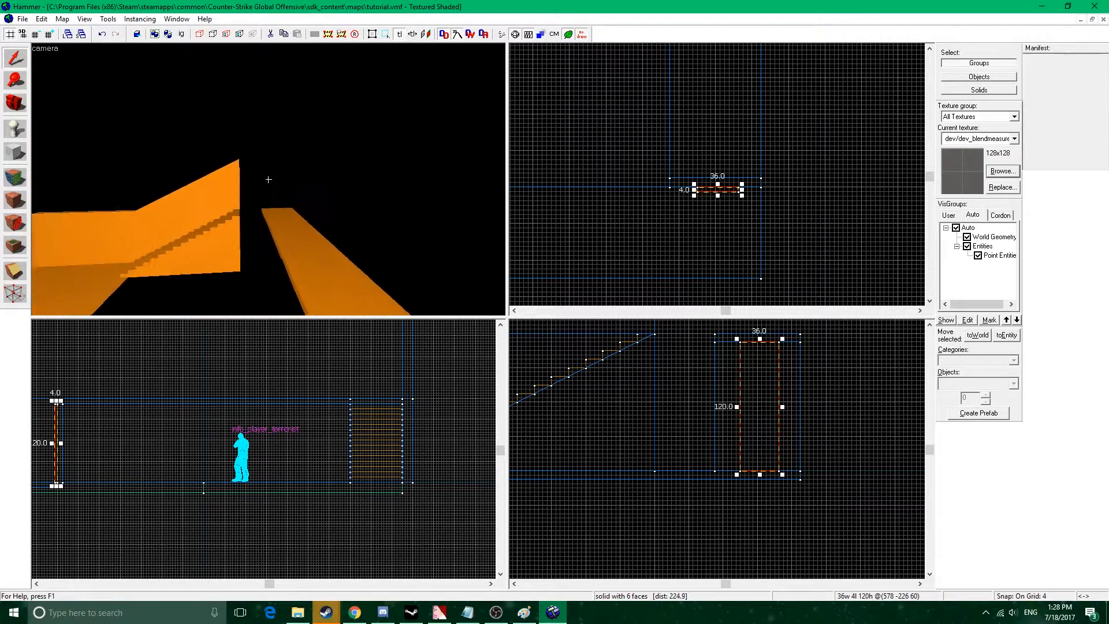
key(z)
key(z)
key(z)
click(317, 196)
scroll(755, 155, down, 5)
middle_drag(757, 135, 772, 250)
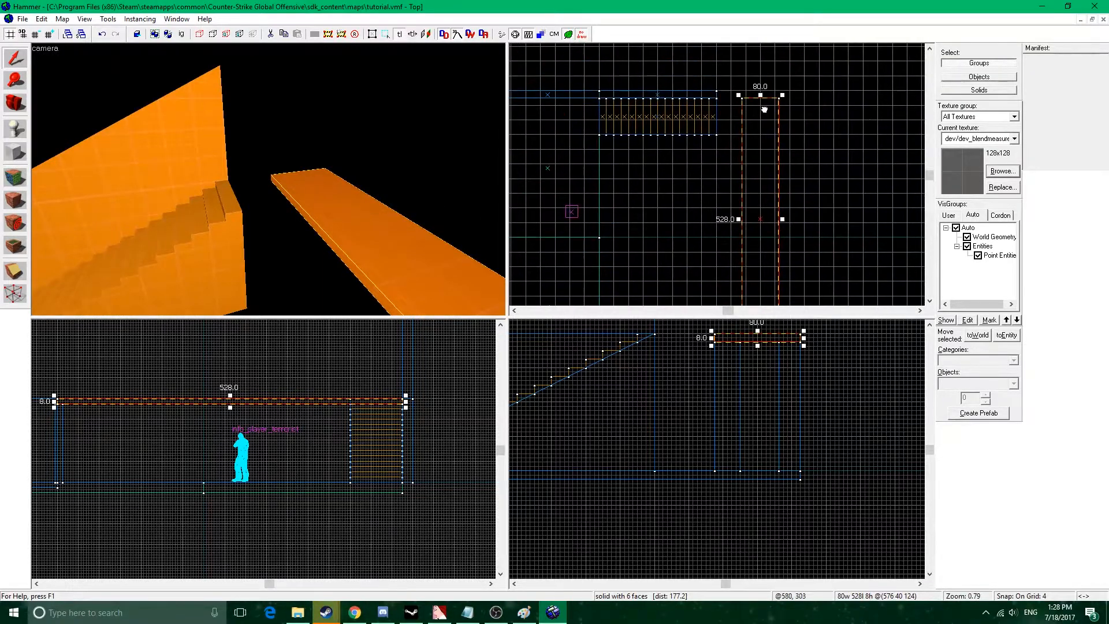
middle_drag(762, 100, 770, 159)
key(])
scroll(762, 181, up, 3)
drag(762, 179, 721, 175)
scroll(748, 150, down, 7)
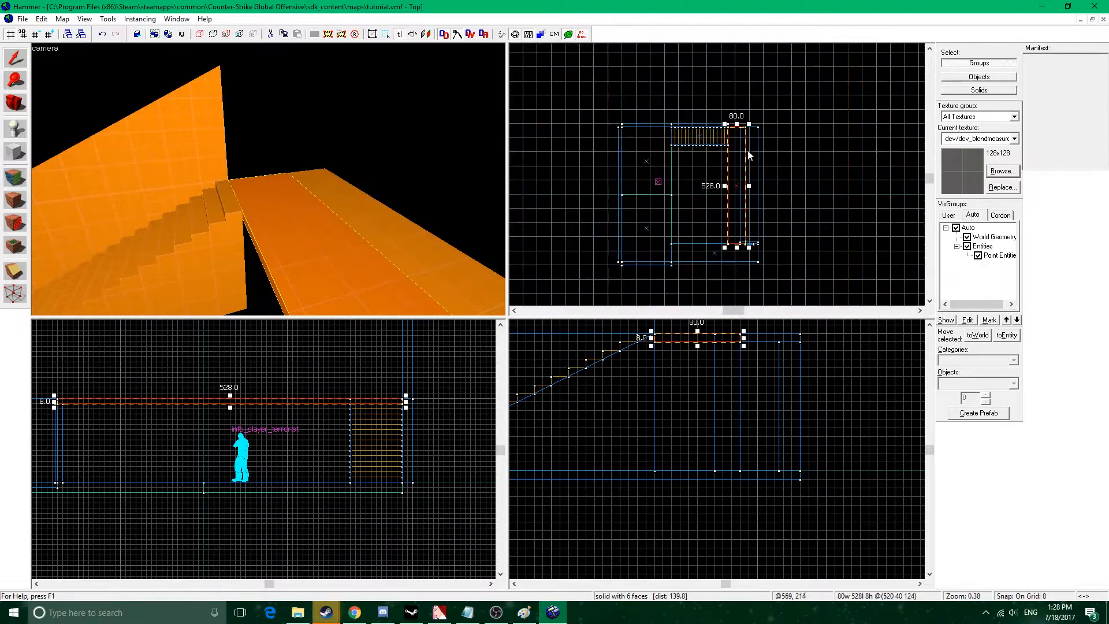
Resize the copied slab to a 56 by 80 unit landing that bridges the stairs' top and the walkway.
drag(749, 247, 730, 150)
scroll(738, 141, up, 9)
key(d)
key(z)
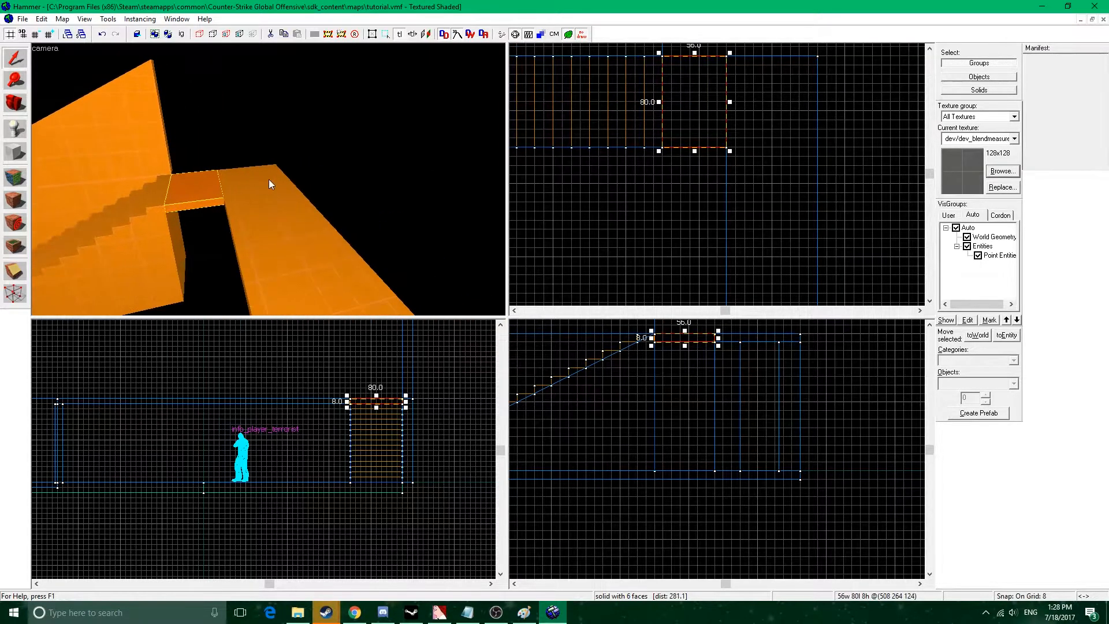
Duplicate the landing below the stairs' side and lengthen the copy to 448 units along the walkway.
scroll(670, 140, down, 3)
shift+drag(690, 114, 690, 168)
middle_drag(694, 345, 705, 441)
scroll(727, 283, down, 3)
drag(710, 114, 711, 271)
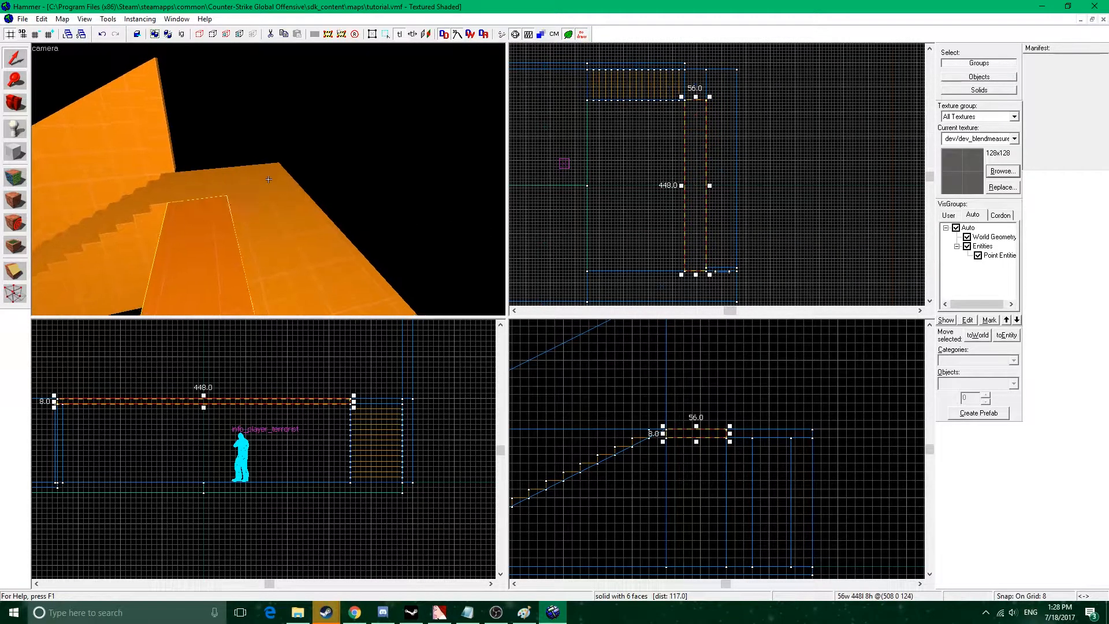
Raise the 448-unit block beside the walkway to a height of 136 units.
scroll(305, 460, up, 3)
drag(303, 460, 303, 374)
middle_drag(435, 405, 305, 396)
key(z)
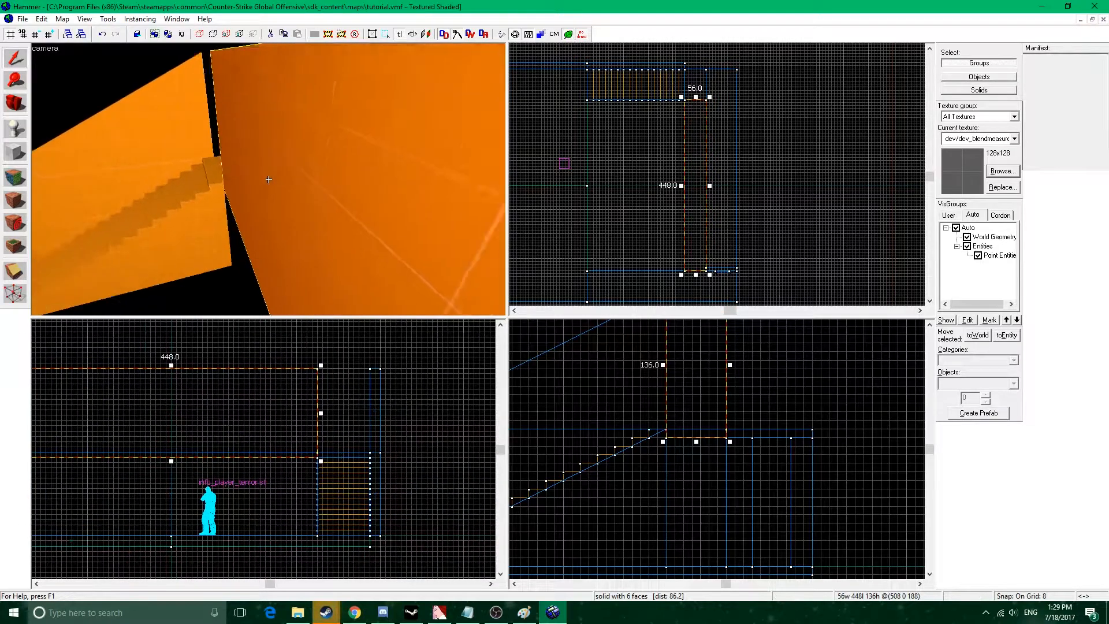
key(s)
key(w)
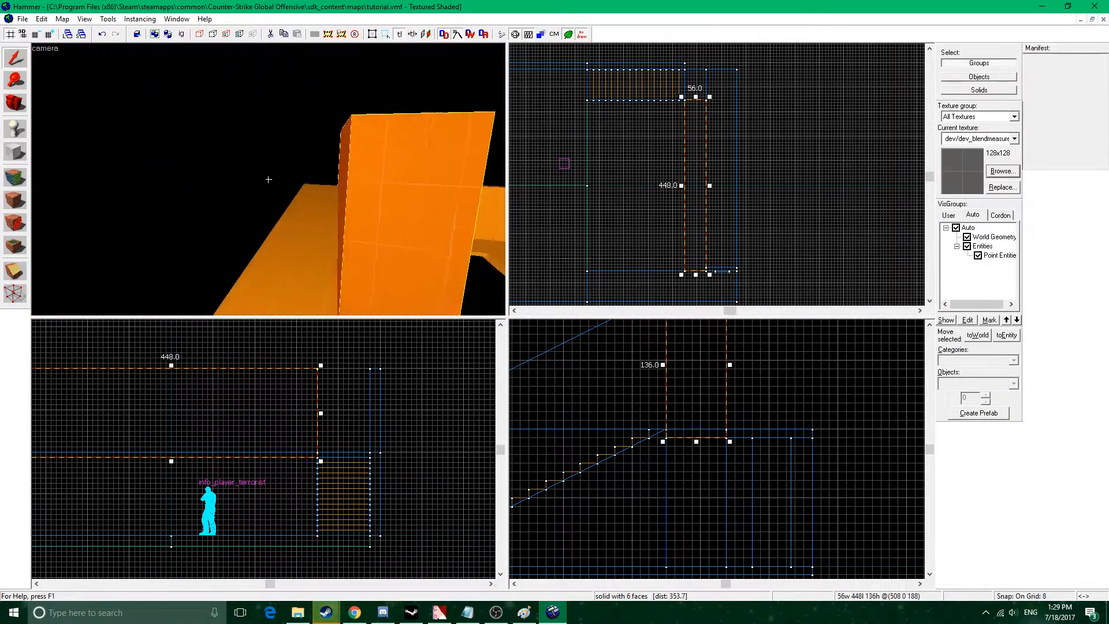
key(s)
key(z)
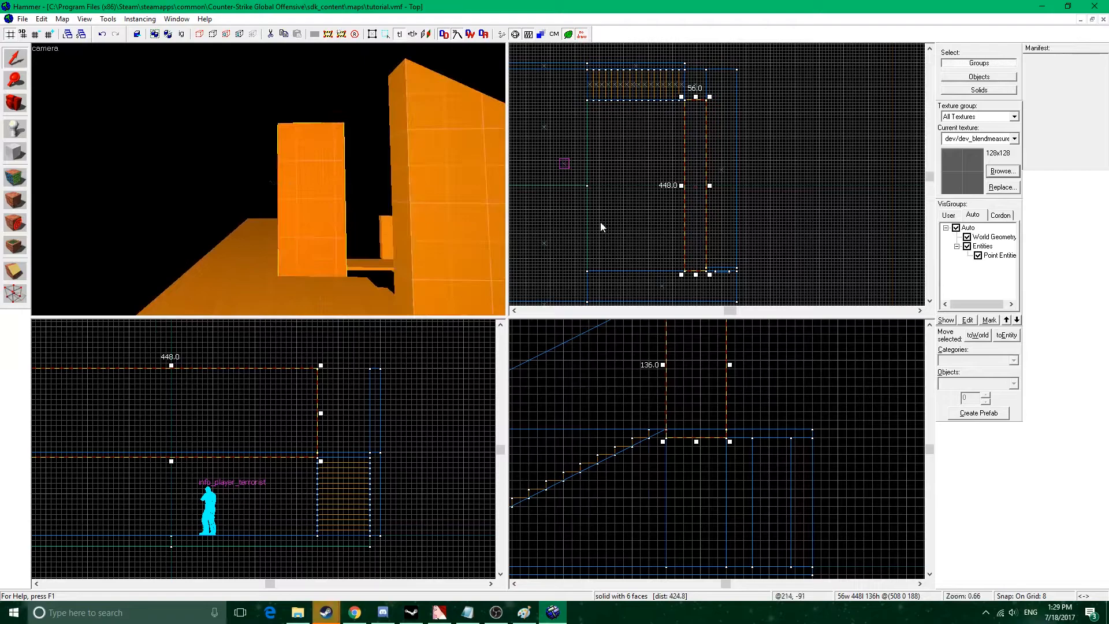
scroll(758, 415, down, 2)
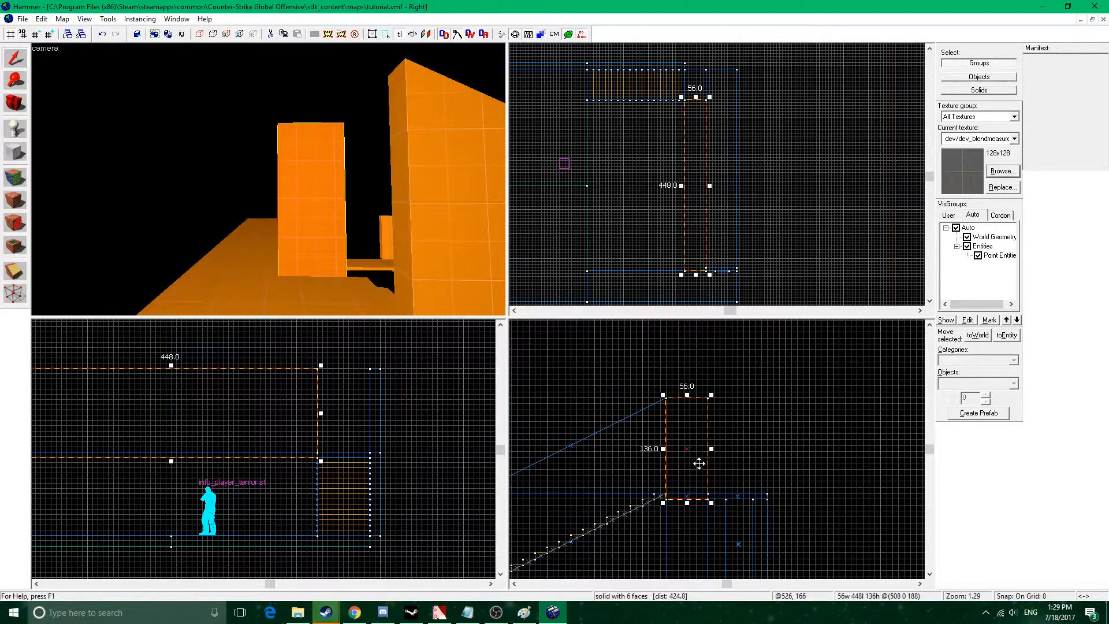
Clip the 448-unit block diagonally into a wedge that slopes down from its upper outer edge to the walkway's edge.
click(26, 277)
drag(709, 495, 666, 400)
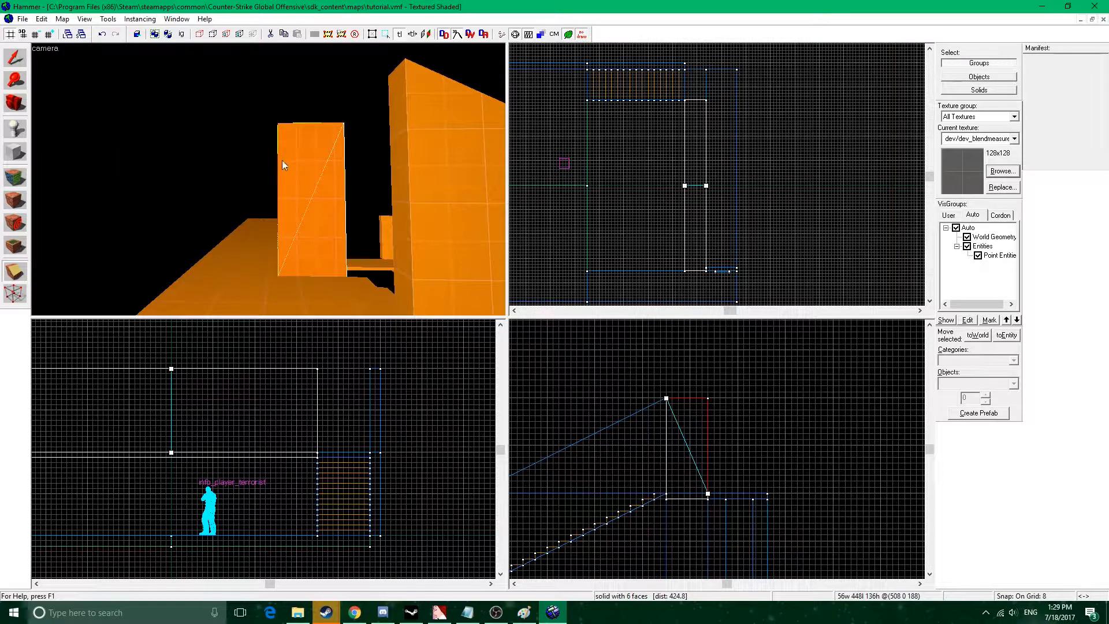
key(Return)
key(shift+s)
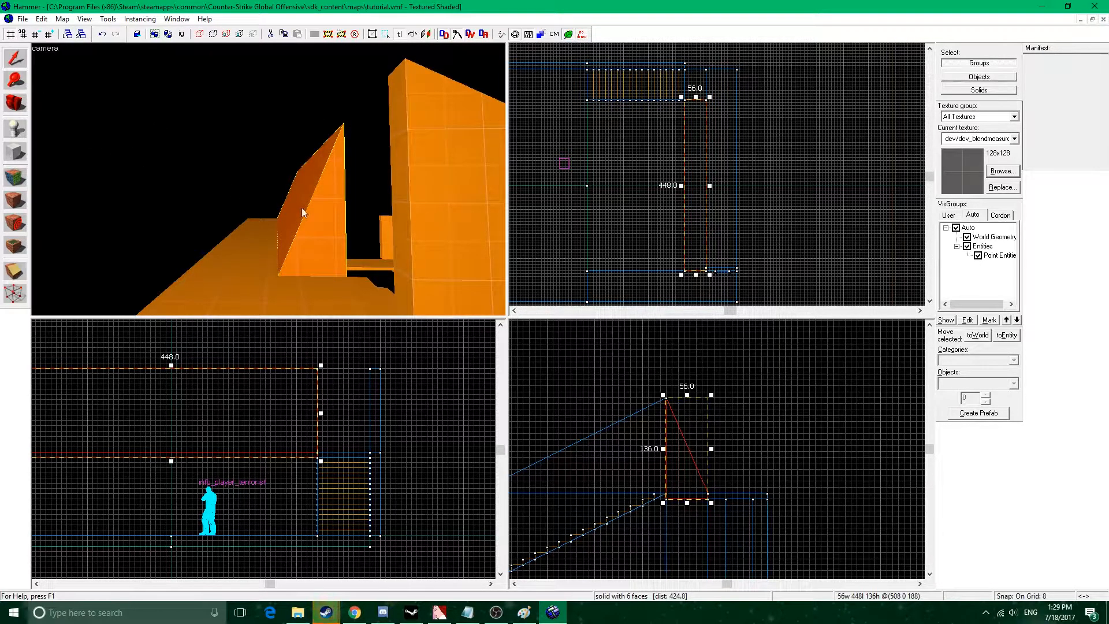
Duplicate the sloped wedge and place the copy along the opposite side of the walkway.
key(z)
key(s)
key(a)
key(z)
drag(697, 173, 742, 174)
right_click(743, 173)
click(809, 366)
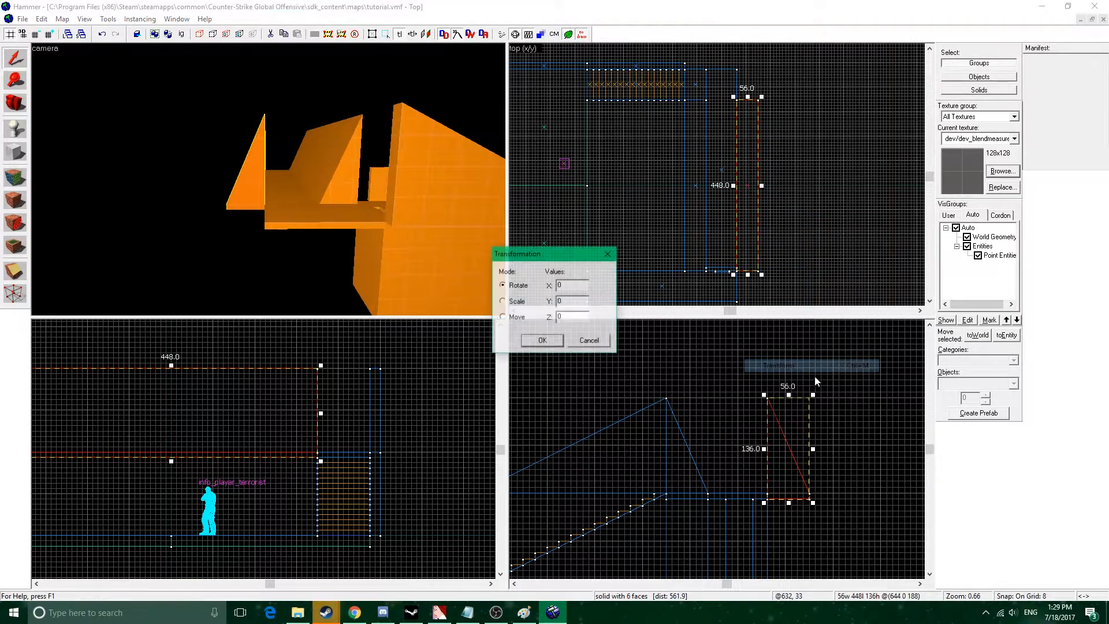
click(608, 253)
Flip the copied wedge horizontally so that its slope faces the walkway.
right_click(744, 232)
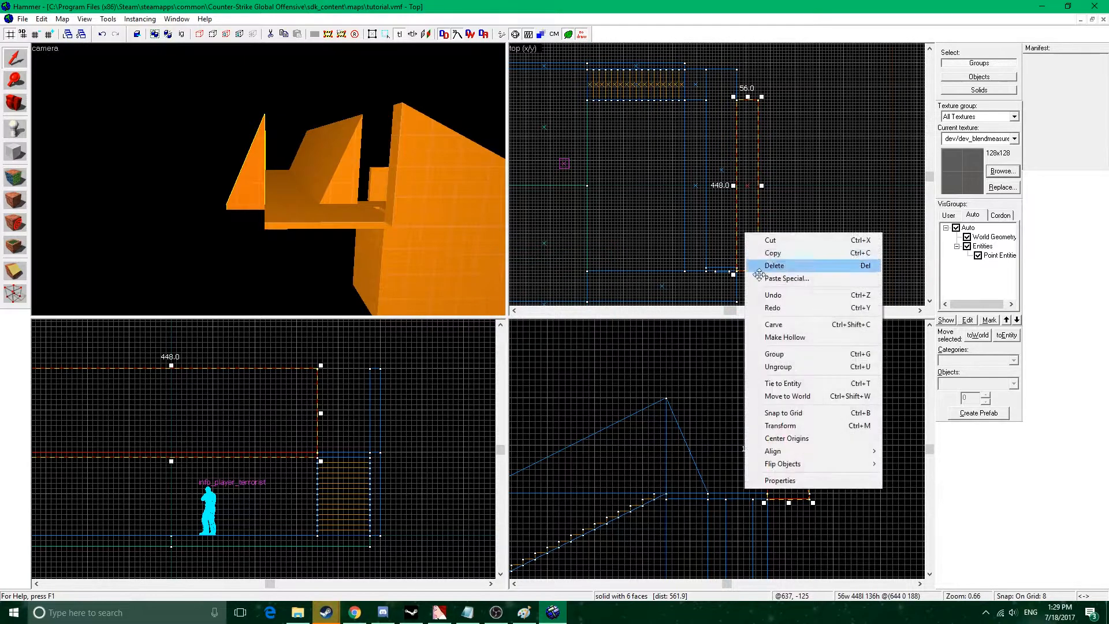
mouse_move(809, 463)
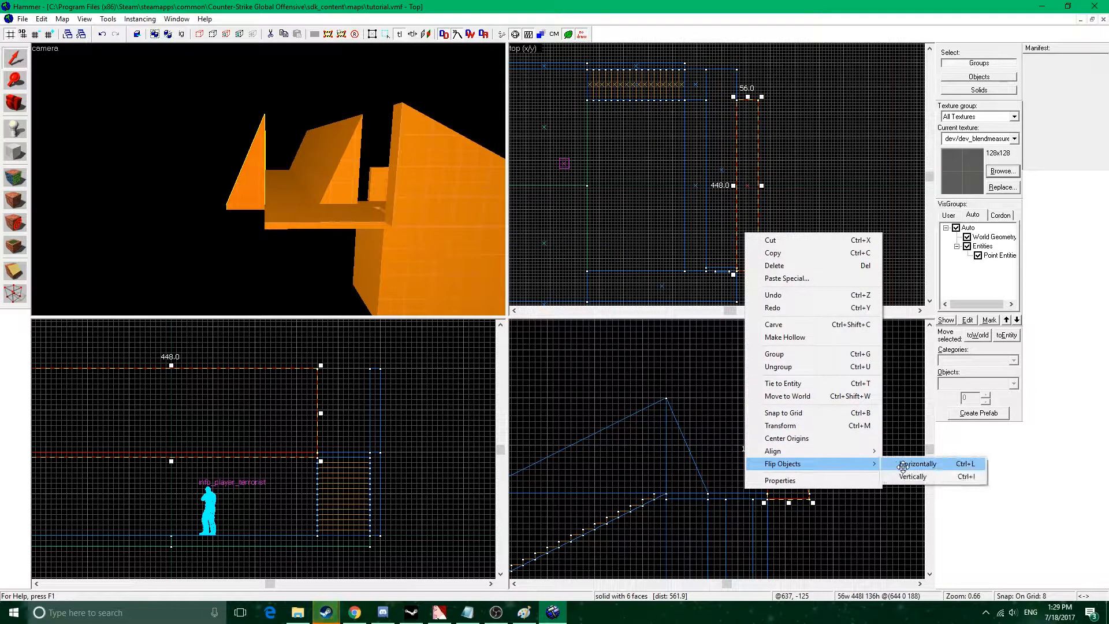
click(901, 463)
key(z)
key(w)
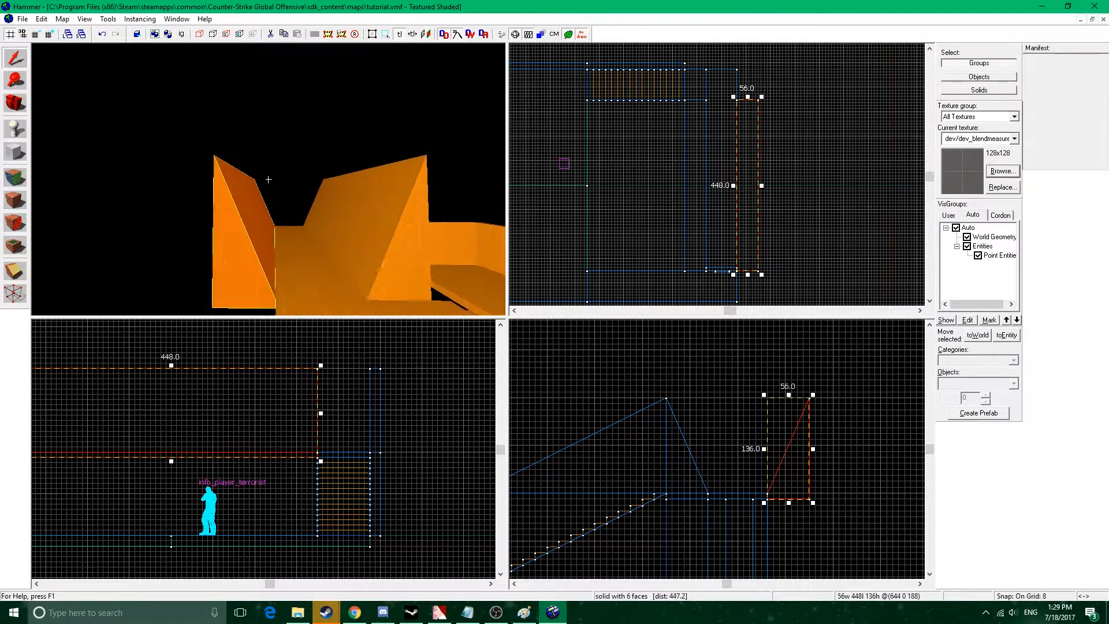
key(z)
Lengthen the flipped wedge to 528 units so that it reaches the walkway's end beside the stairs.
middle_drag(759, 134, 791, 218)
scroll(780, 194, up, 3)
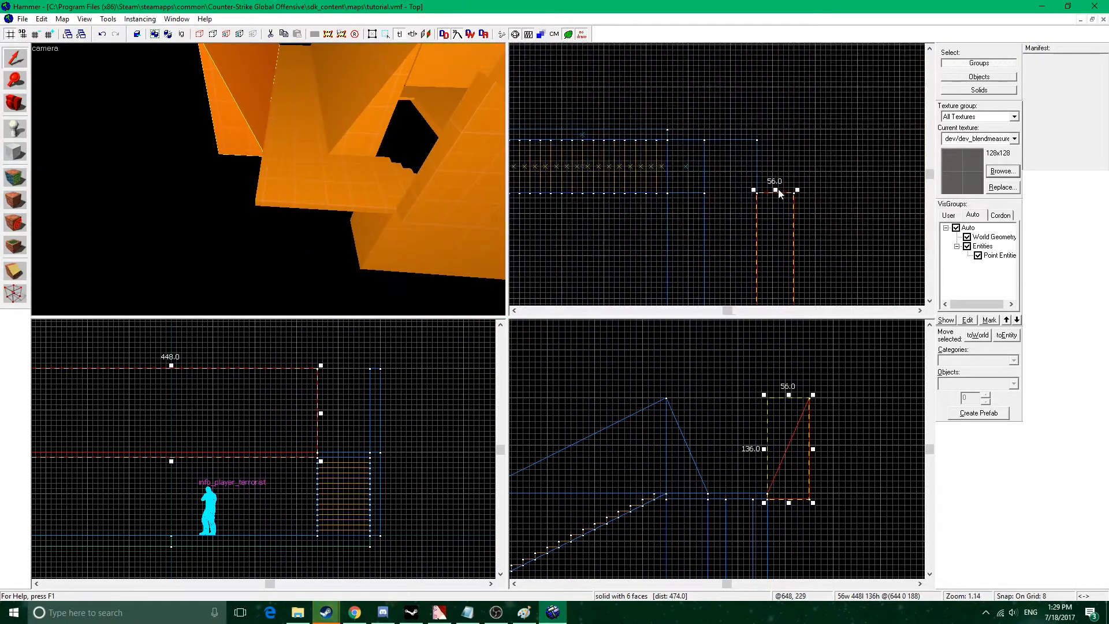
drag(776, 190, 776, 137)
key(z)
key(s)
key(z)
Duplicate the 224-unit wall and place the copy at the walkway's end, starting where the staircase's outer wall stops.
key(z)
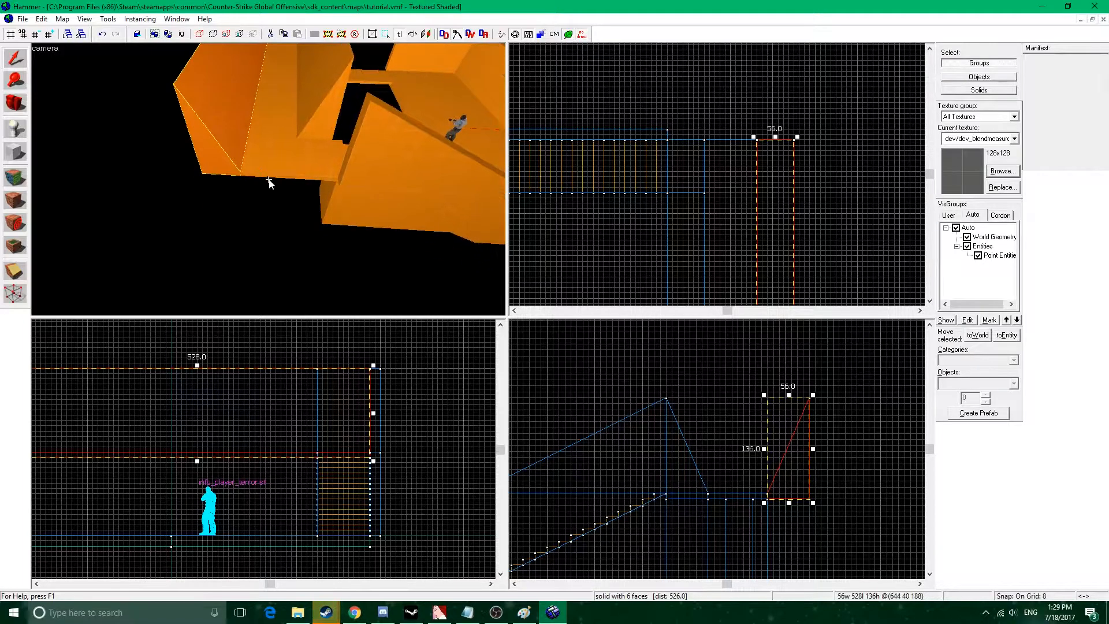
key(z)
key(z)
click(437, 124)
scroll(709, 181, down, 5)
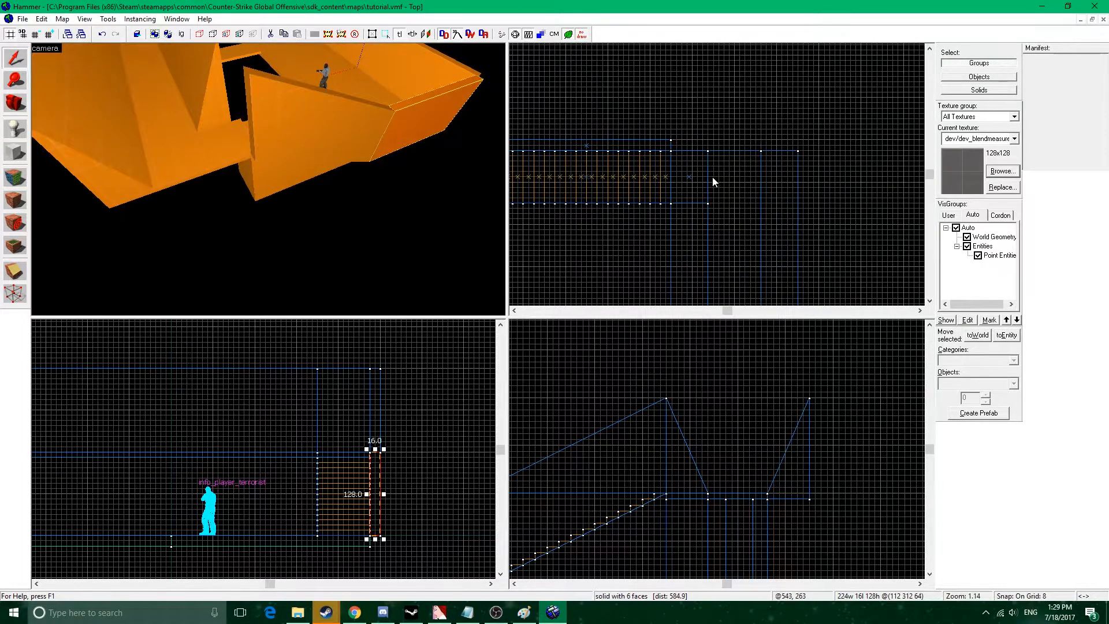
middle_drag(625, 170, 649, 183)
mouse_move(634, 175)
shift+mouse_down()
mouse_move(793, 179)
mouse_move(663, 171)
shift+mouse_up()
scroll(762, 179, up, 5)
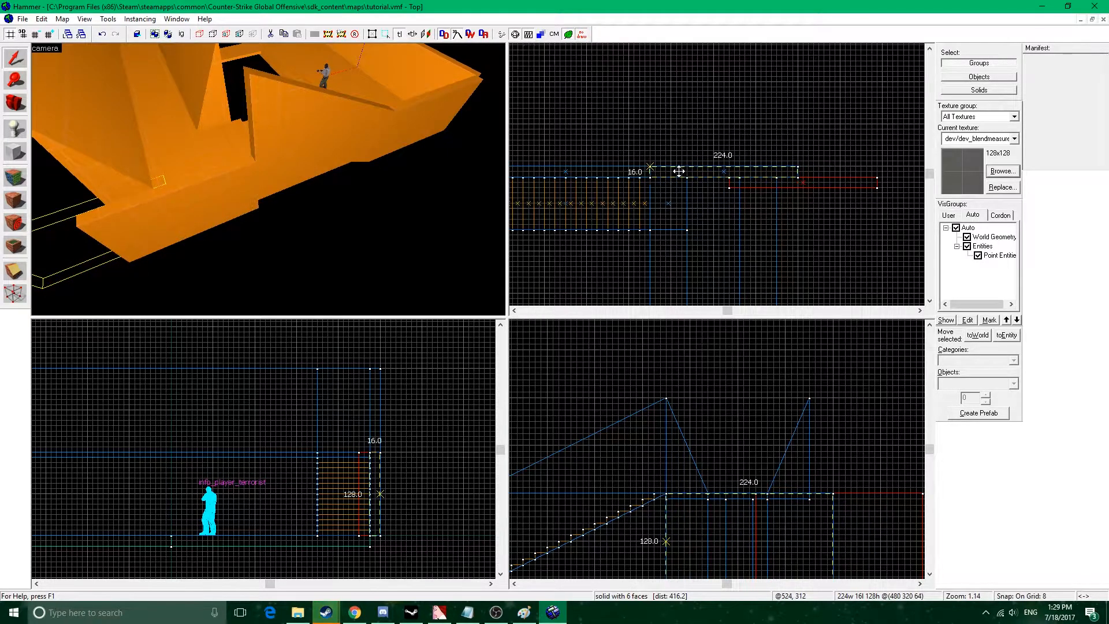
Resize the copied end wall to 192 units wide and 136 units high, closing the walkway between both sloped sides.
drag(800, 171, 780, 171)
scroll(745, 469, up, 1)
drag(744, 464, 740, 323)
drag(738, 519, 726, 429)
key(z)
key(w)
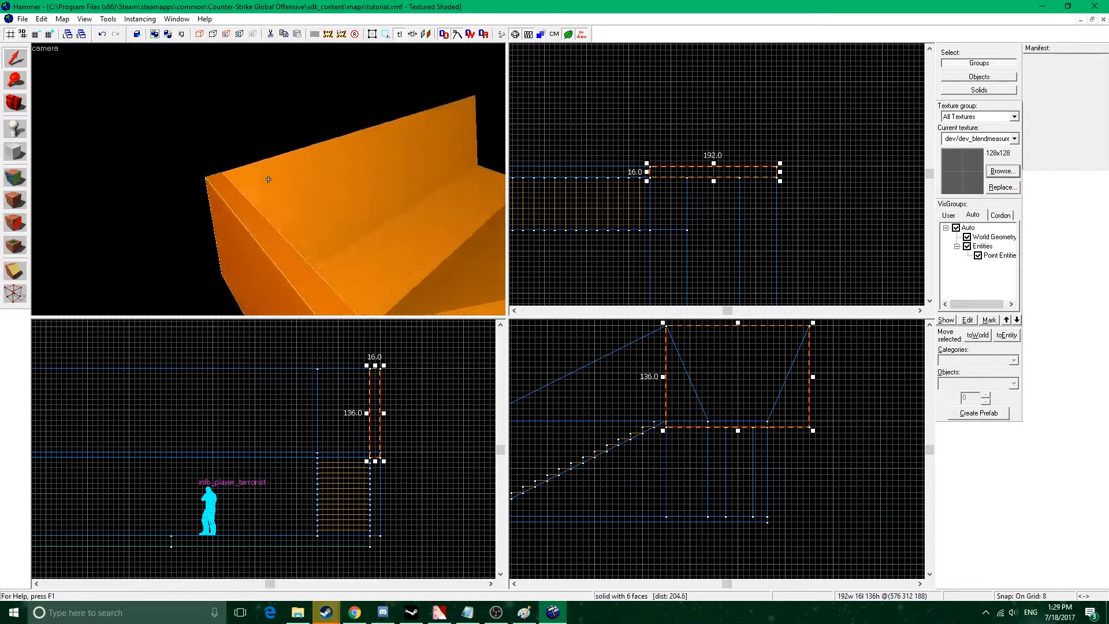
key(s)
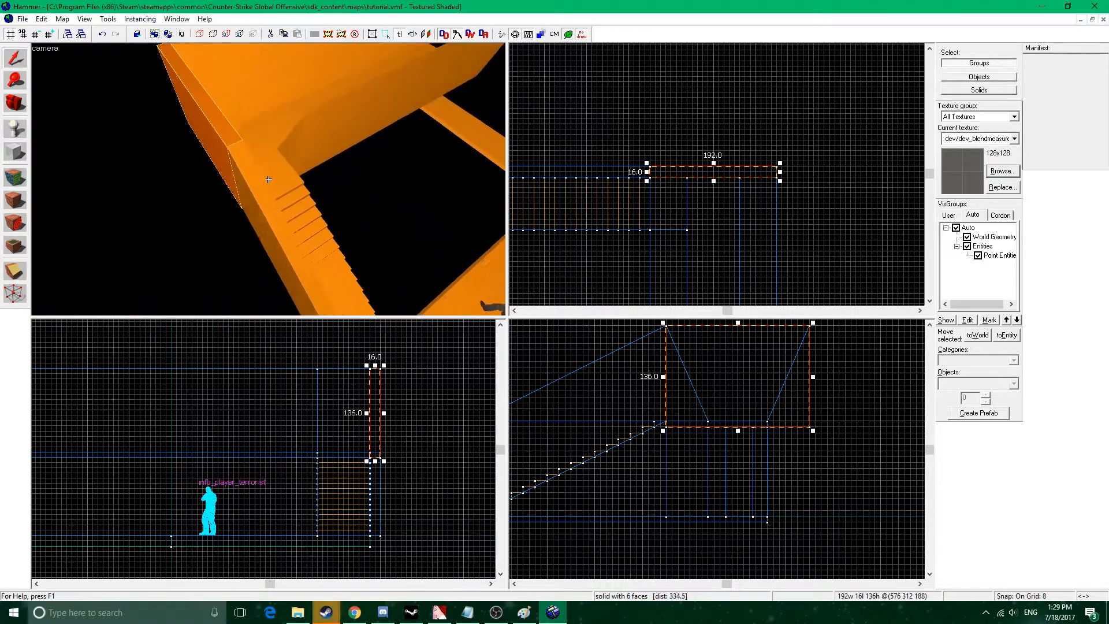
Duplicate both pieces of the staircase's outer wall and place the copy along the stairs' open inner side.
key(z)
click(255, 157)
ctrl+click(225, 179)
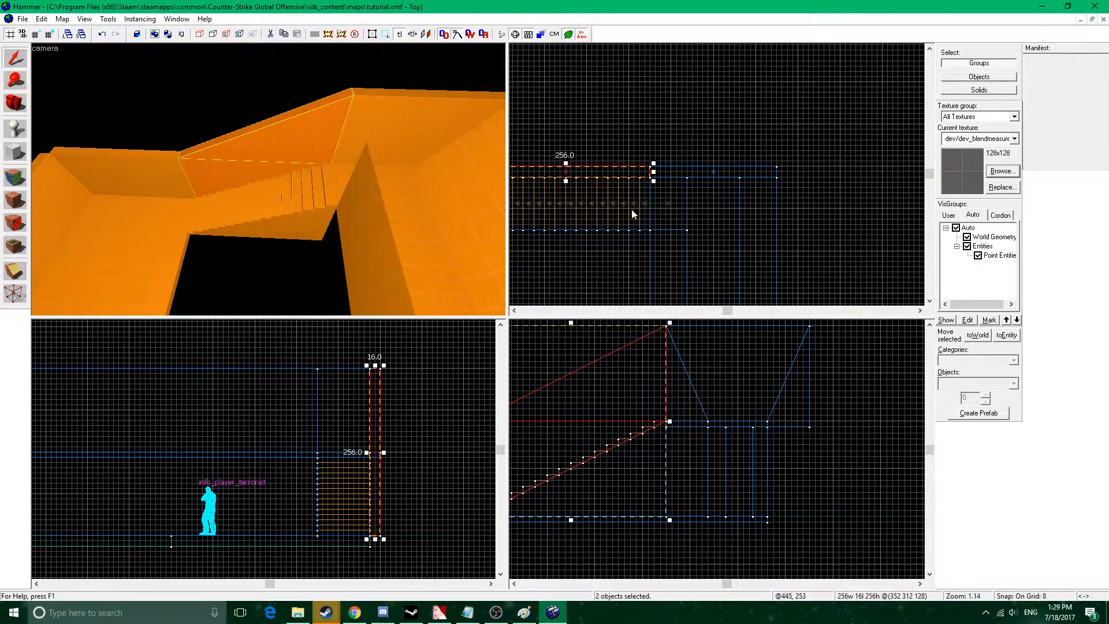
middle_drag(628, 216, 708, 178)
drag(708, 143, 715, 202)
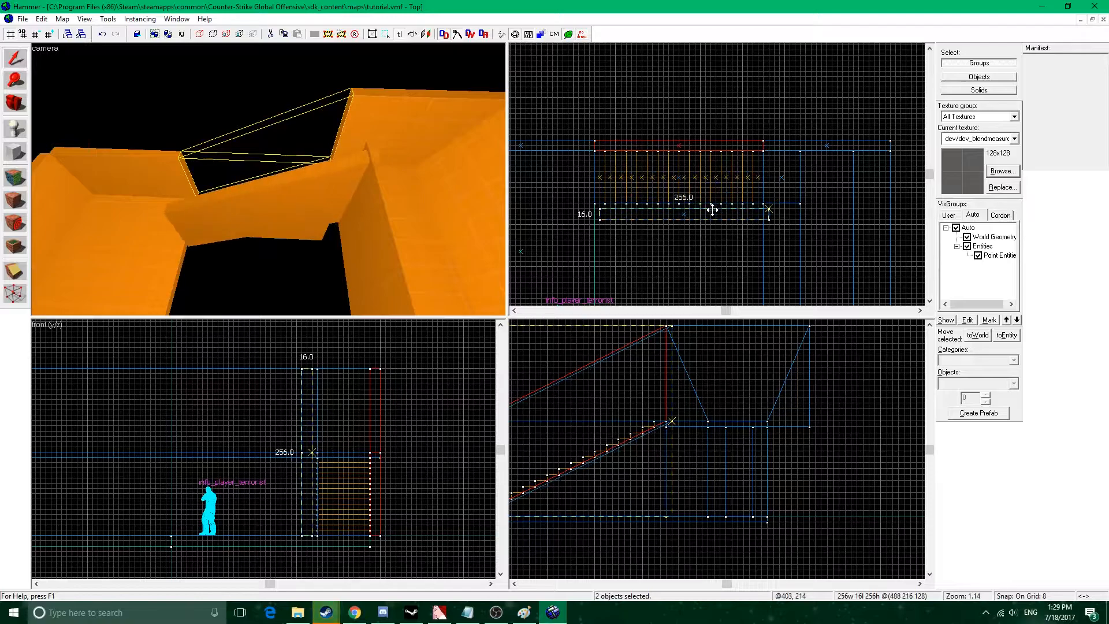
key(z)
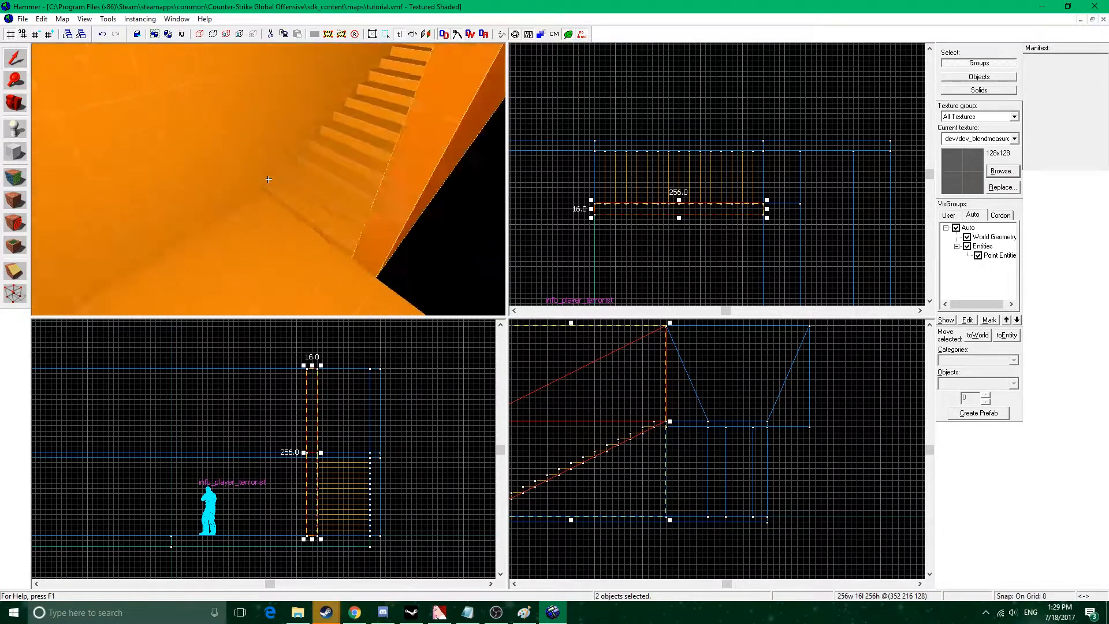
key(w)
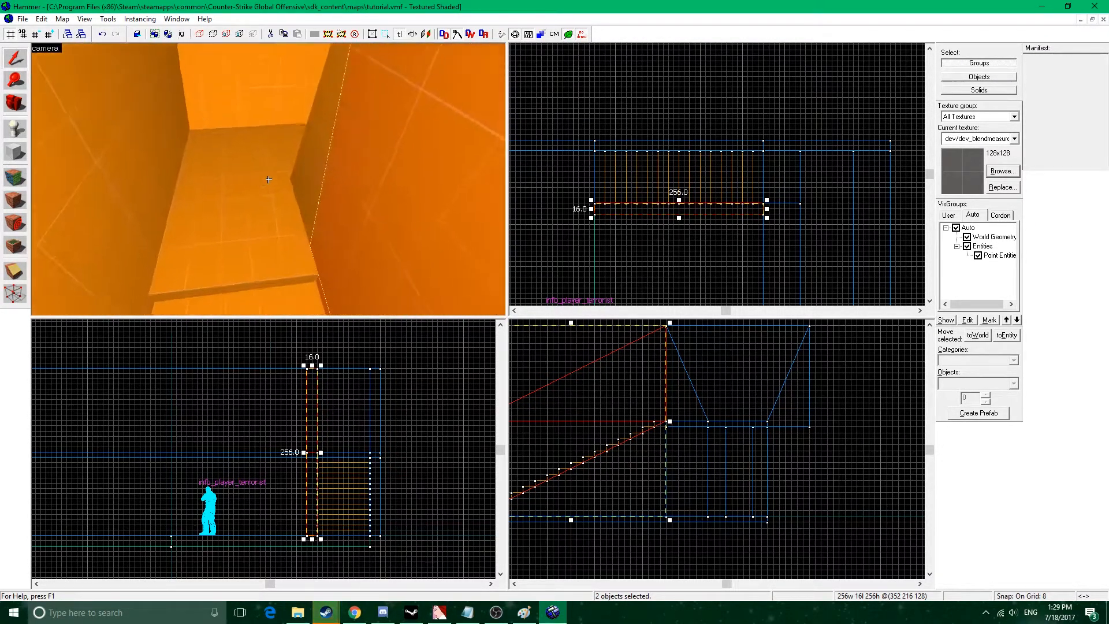
key(w)
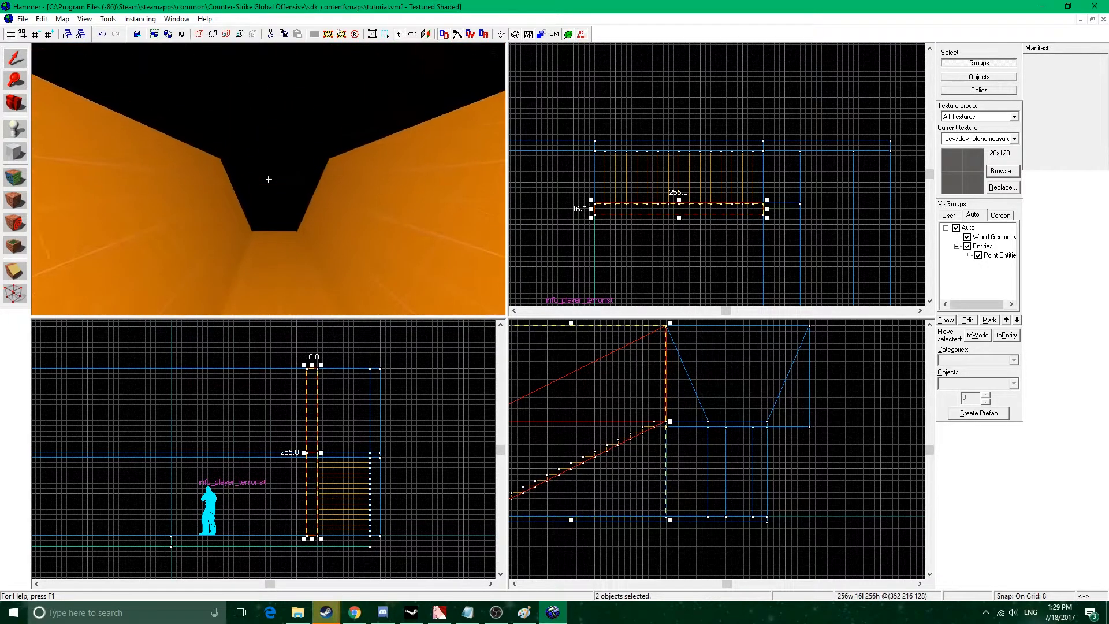
Lengthen the 224-unit wall beside the lower passage to 616 units so that it runs along the whole passage.
key(s)
key(z)
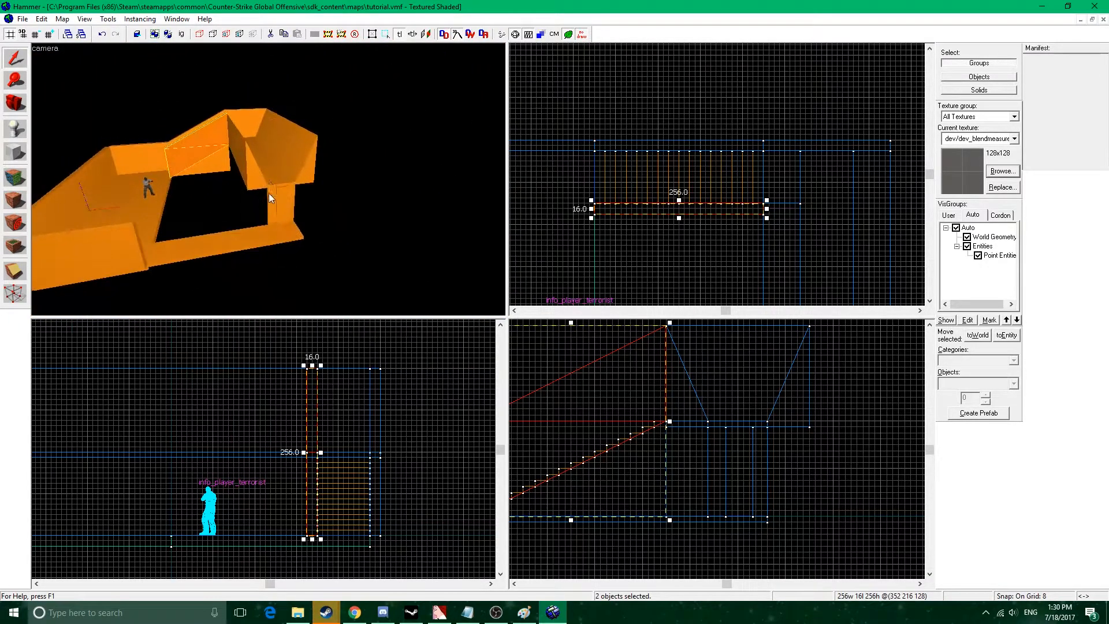
click(113, 251)
middle_drag(768, 220, 841, 183)
scroll(842, 183, down, 6)
scroll(809, 277, up, 7)
middle_drag(808, 277, 720, 207)
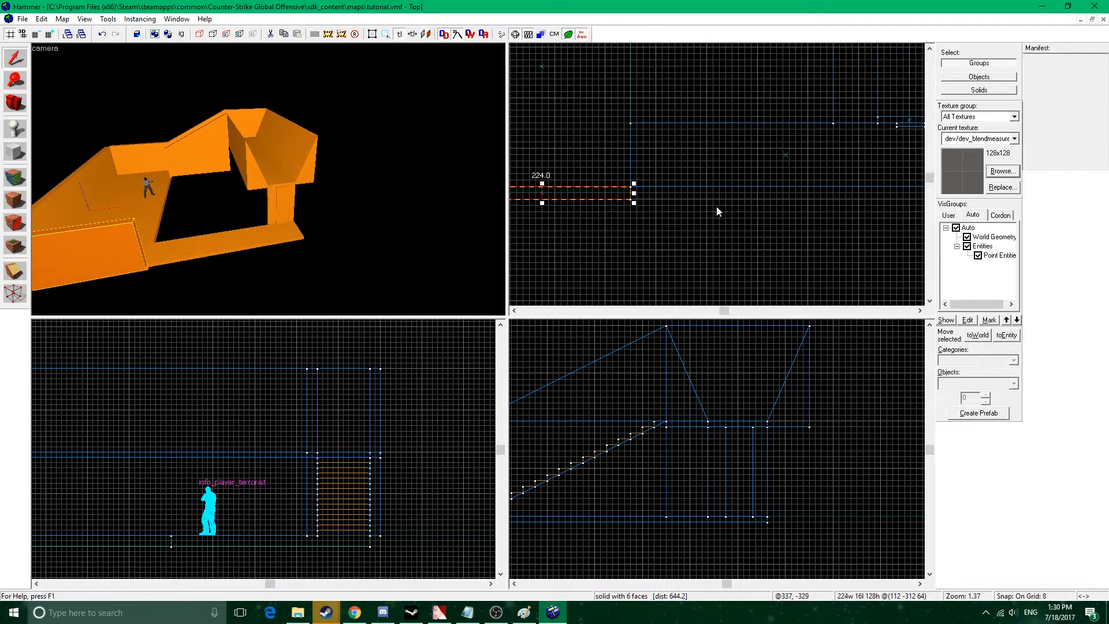
drag(634, 198, 653, 195)
mouse_move(869, 221)
mouse_down()
mouse_move(604, 222)
mouse_move(691, 192)
mouse_move(680, 191)
mouse_move(689, 213)
mouse_move(638, 205)
mouse_up()
Close the far end of the lower passage with a 16 by 96 unit wall, 128 units high.
key(z)
key(w)
key(d)
key(z)
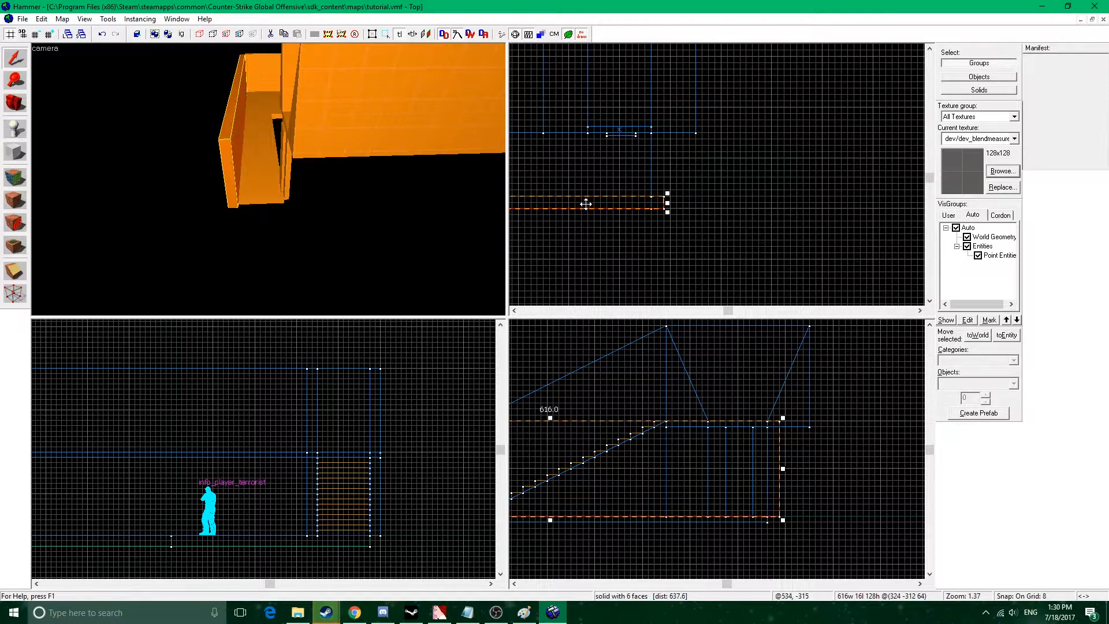
scroll(586, 203, down, 4)
drag(535, 230, 765, 198)
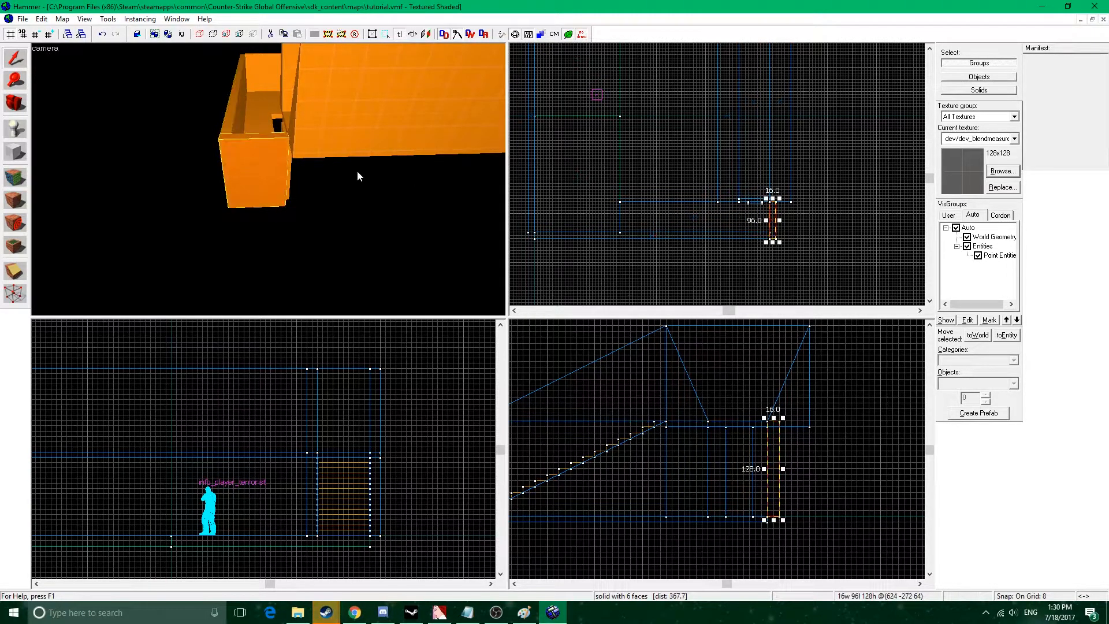
Examine the lower passage's floor, walls and door area and how they meet the walkway above.
key(z)
key(w)
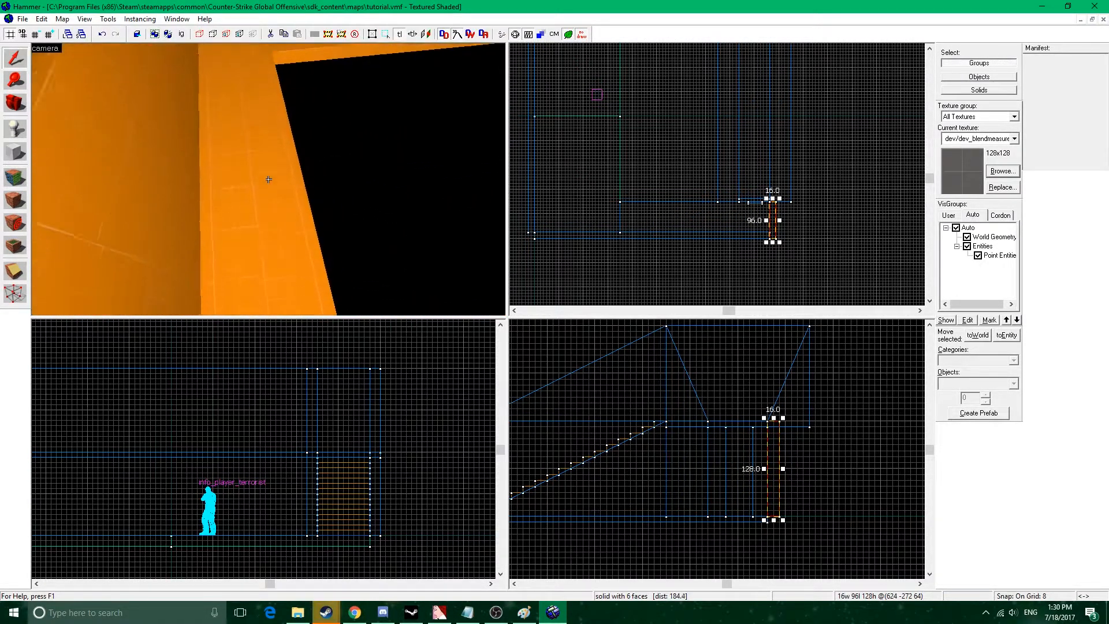
key(z)
key(ctrl+z)
click(247, 192)
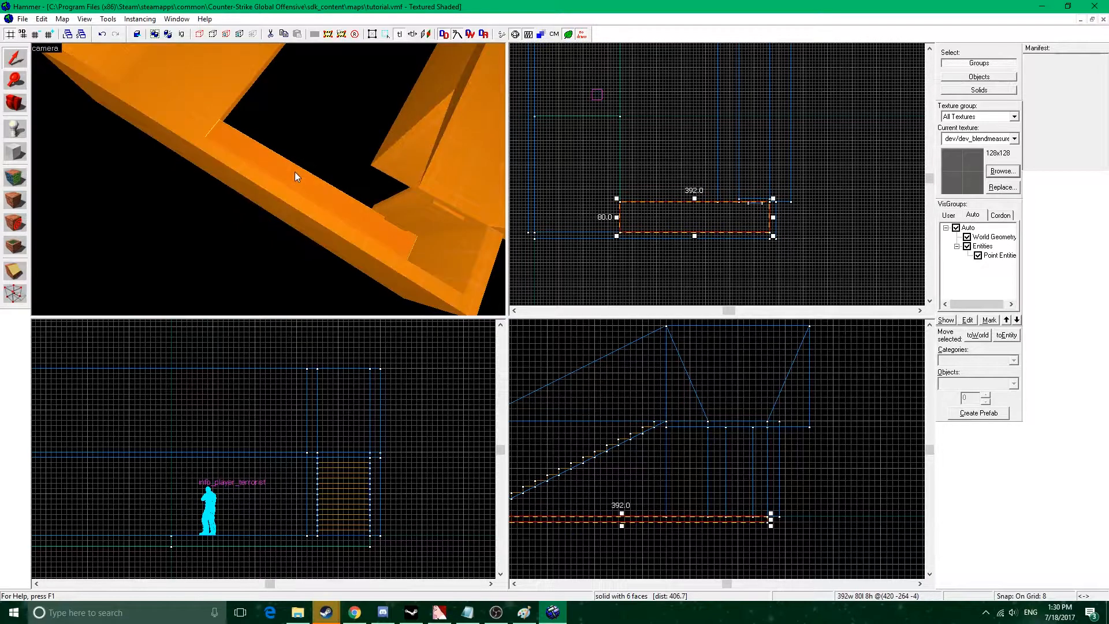
key(z)
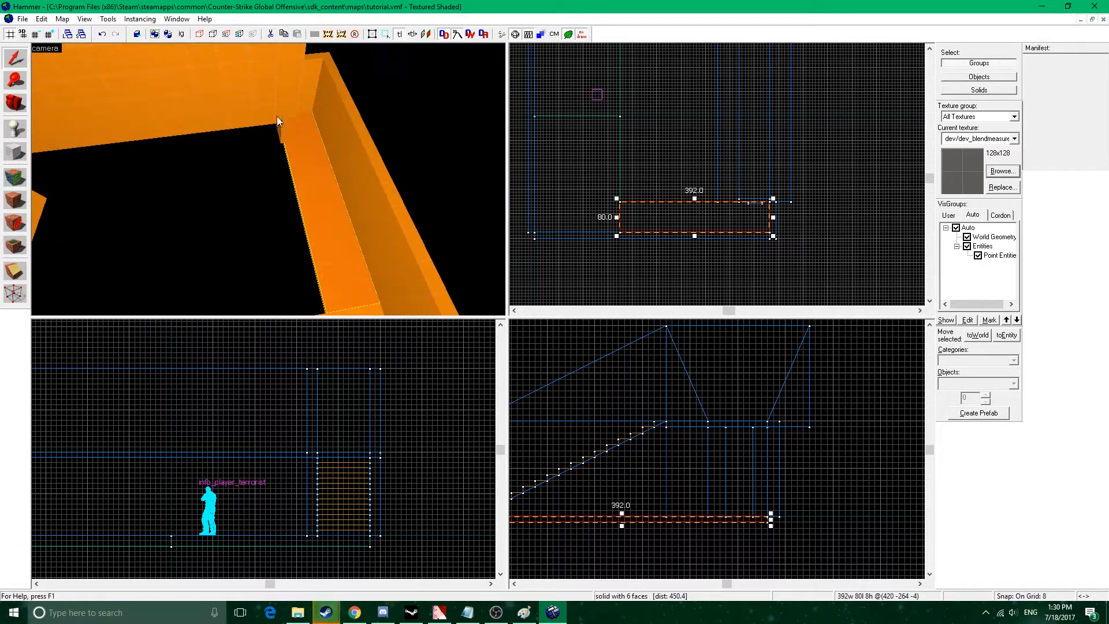
key(w)
key(z)
key(z)
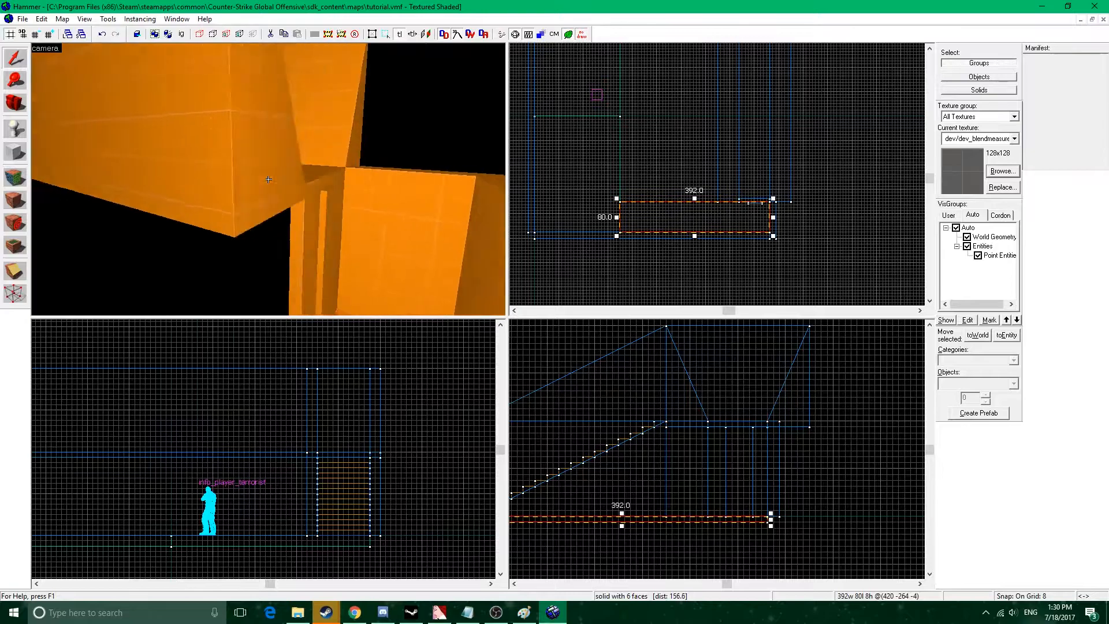
key(z)
Shorten the walkway slab together with its two sloped side walls to 344 units, pulling back the end above the passage.
click(281, 142)
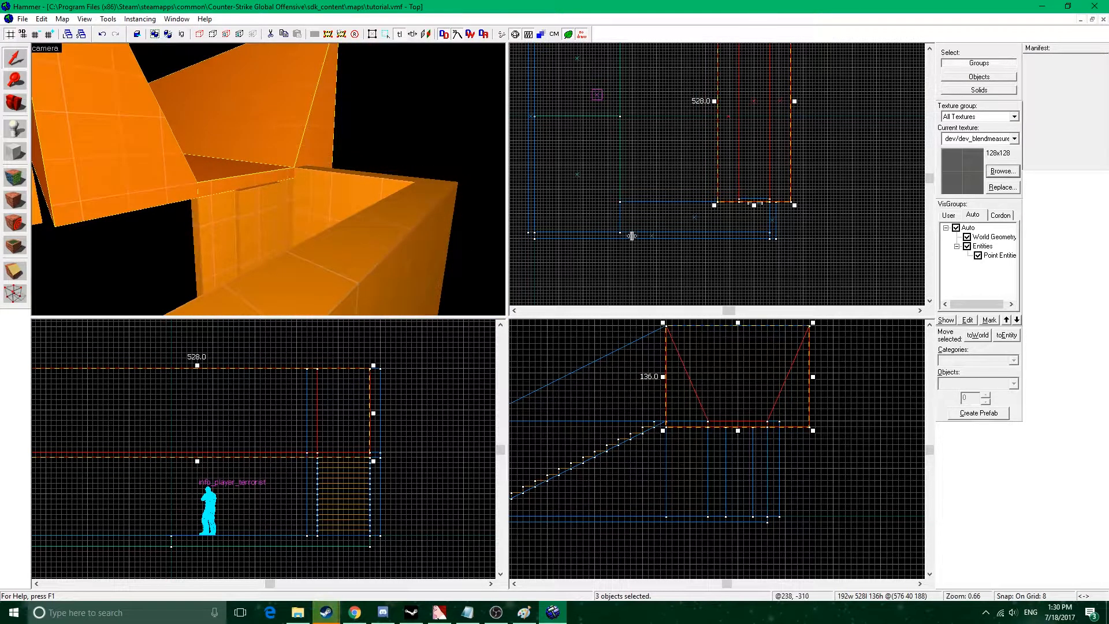
key(z)
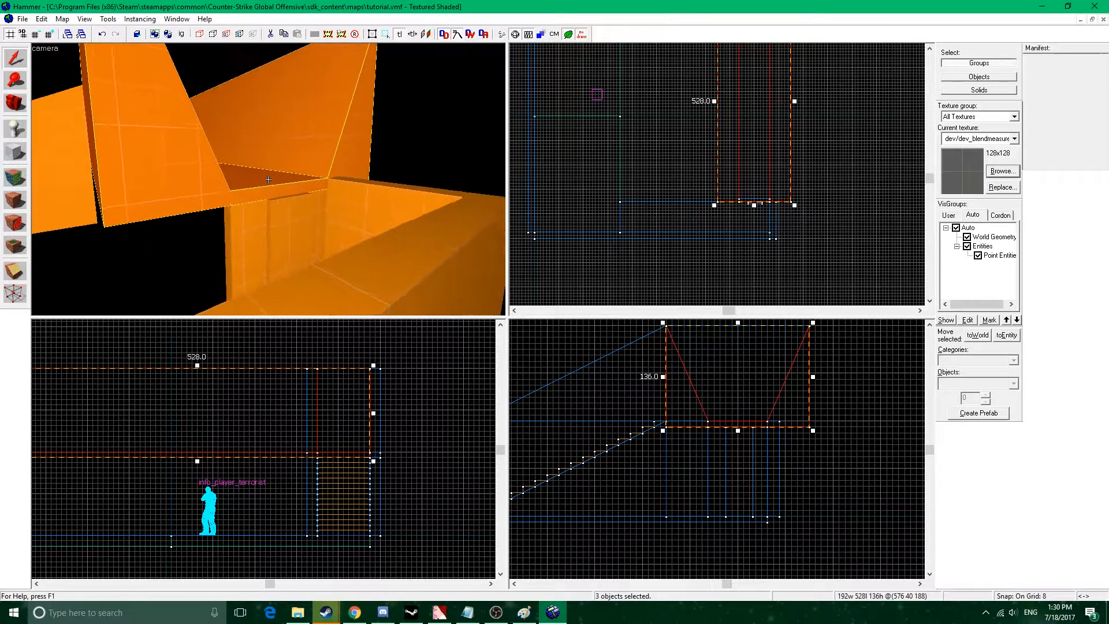
key(z)
drag(756, 203, 773, 134)
key(z)
key(w)
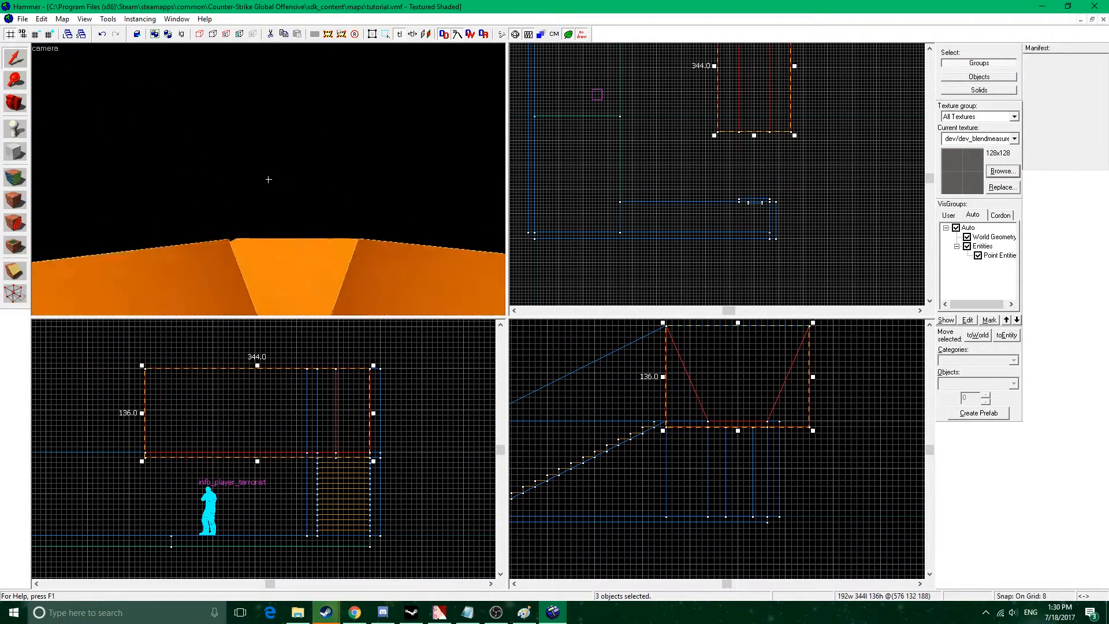
key(s)
key(z)
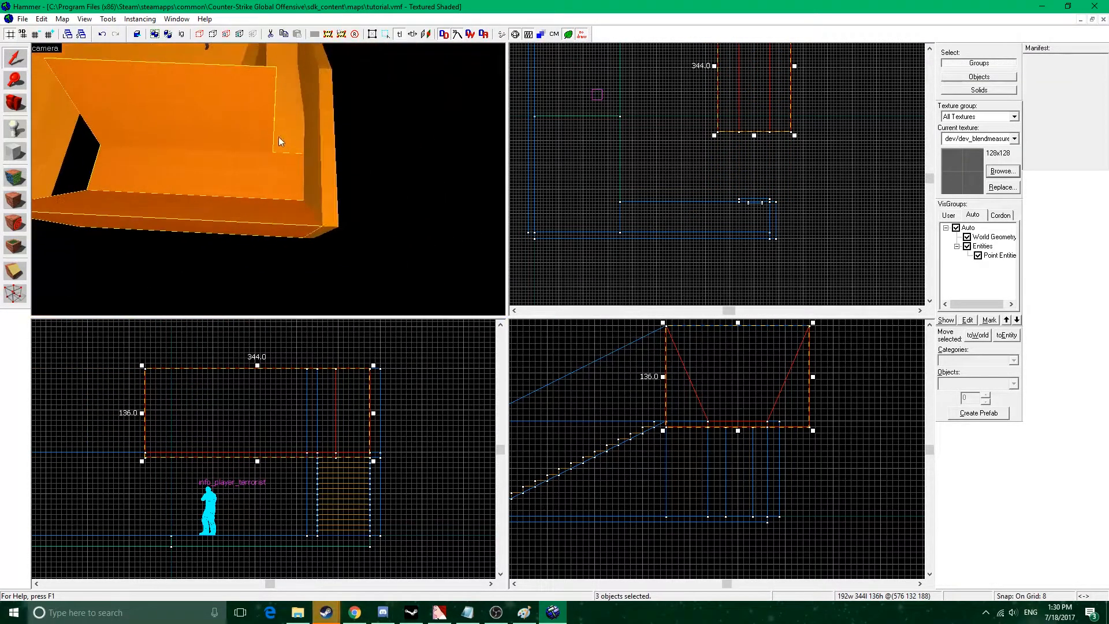
scroll(743, 198, up, 6)
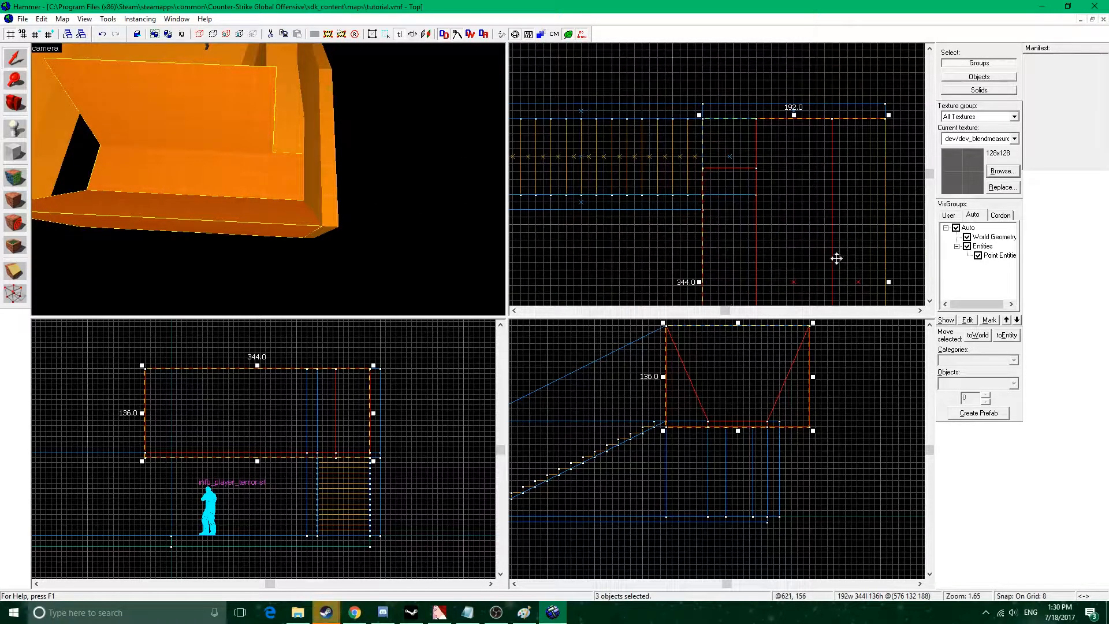
Lengthen the walkway slab together with its two sloped side walls to 512 units, extending the end towards the passage.
scroll(836, 259, down, 6)
drag(757, 161, 764, 214)
click(227, 120)
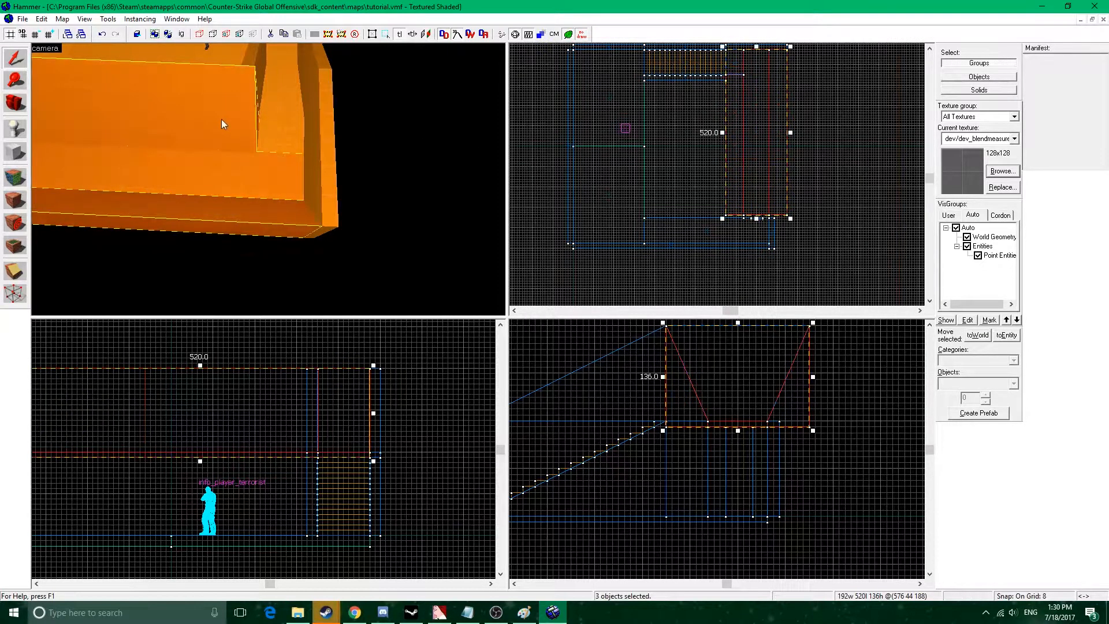
mouse_move(734, 219)
mouse_down()
mouse_move(742, 200)
mouse_move(747, 209)
mouse_up()
key(z)
key(z)
Shorten the walkway slab and the outer sloped side wall at the passage end so they line up with the other side wall.
click(268, 179)
ctrl+click(202, 189)
drag(765, 218, 765, 211)
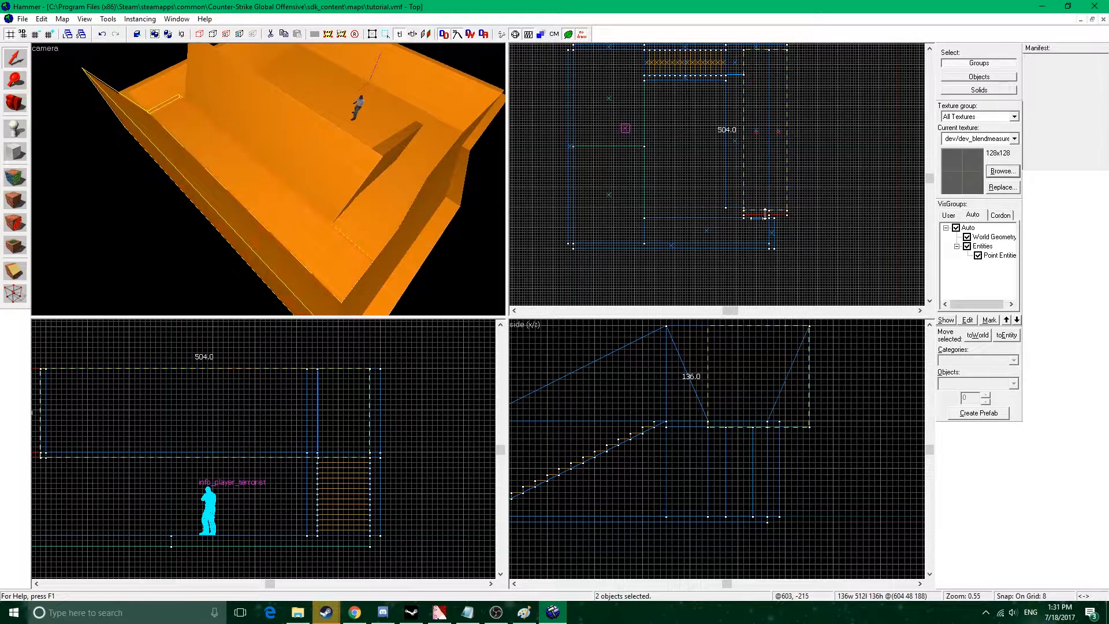
key(z)
key(z)
Move the door group flush with the walkway's end and extend the passage's 16-unit-thick end wall to meet it.
click(270, 245)
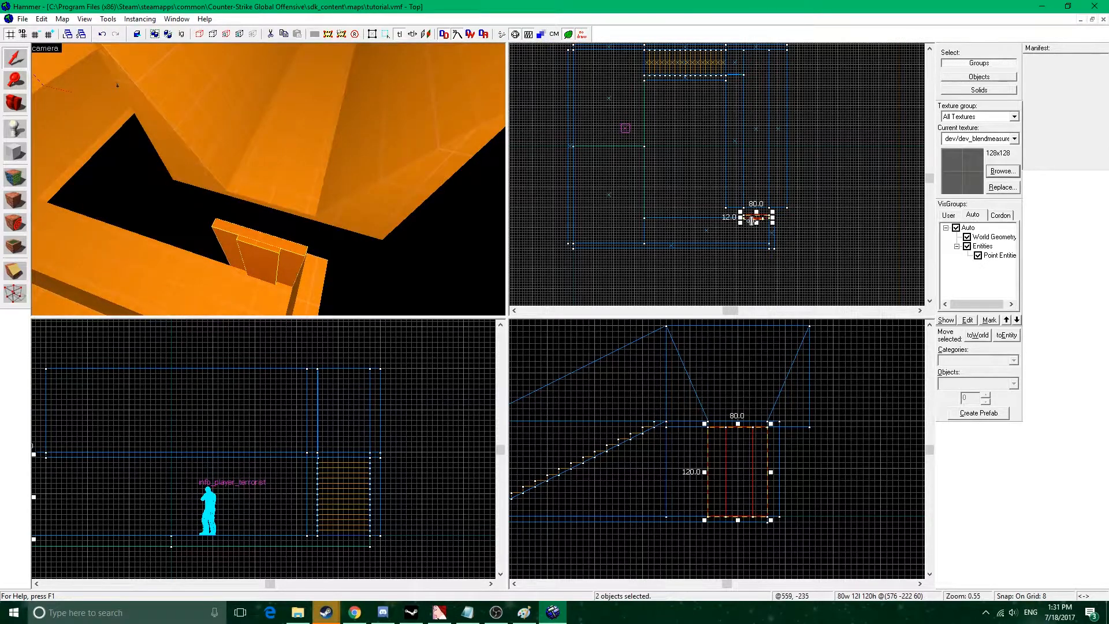
scroll(751, 221, up, 4)
mouse_move(767, 214)
mouse_down()
mouse_move(766, 196)
mouse_move(795, 198)
mouse_up()
click(306, 289)
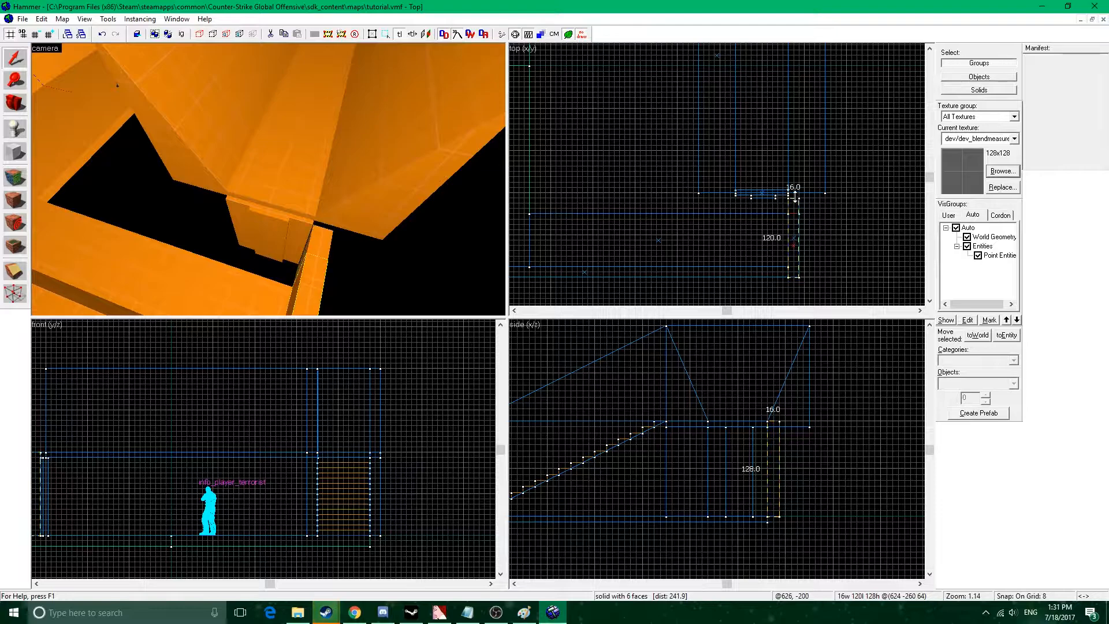
Widen the 392-unit passage floor slab to 112 units so that it reaches the moved door.
click(240, 252)
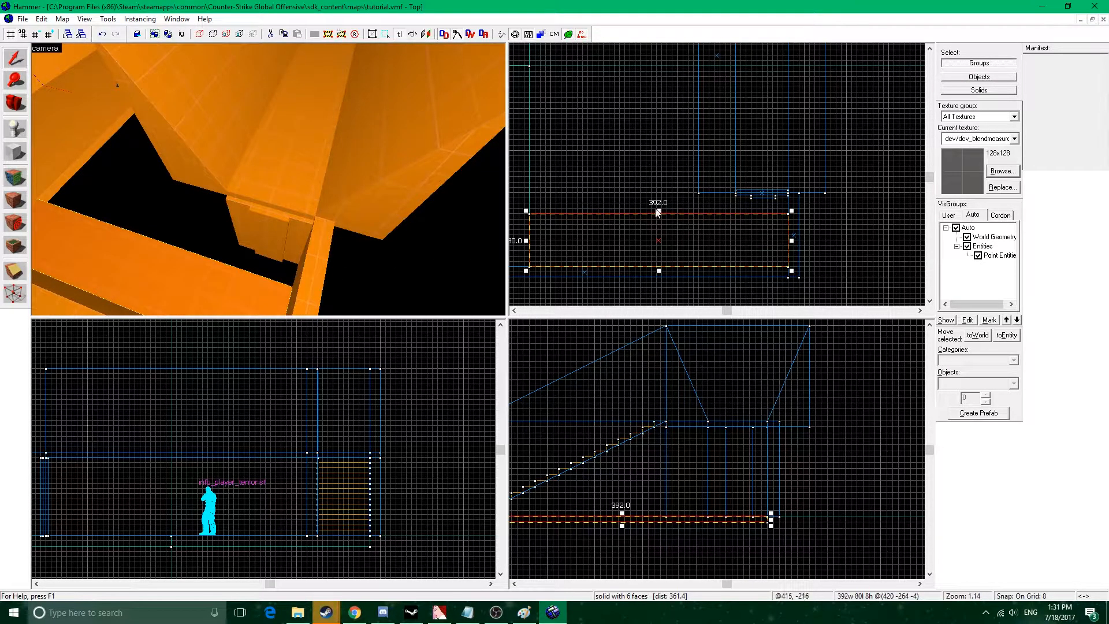
drag(659, 210, 658, 189)
key(z)
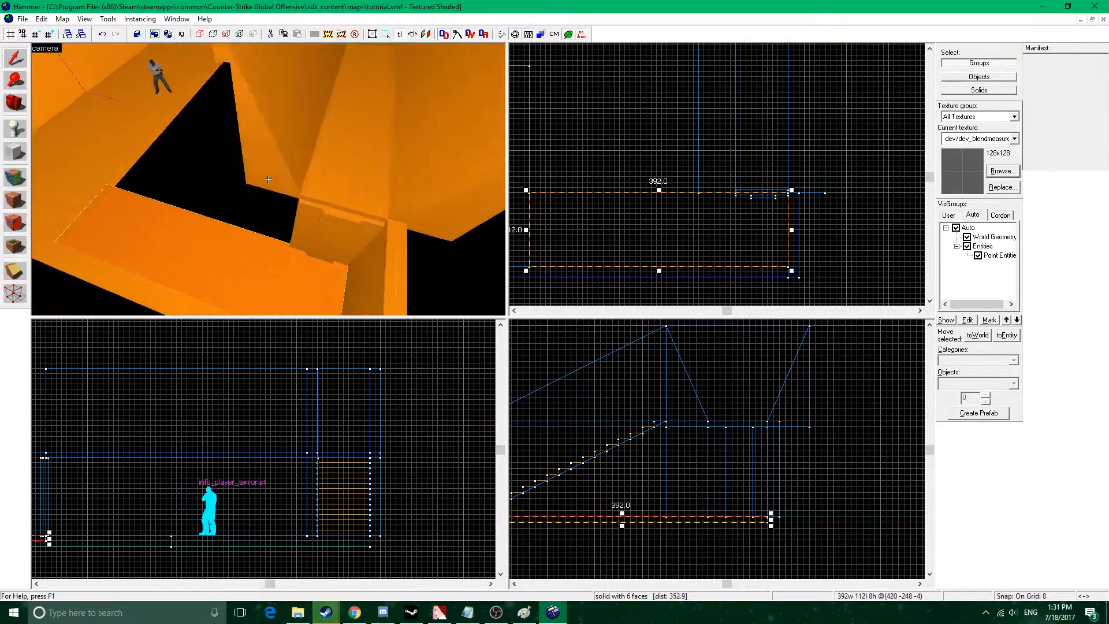
key(z)
Copy the long outer wall of the starting area, 16 units thick, onto the opposite edge of that area's floor.
click(200, 195)
middle_drag(609, 146, 654, 146)
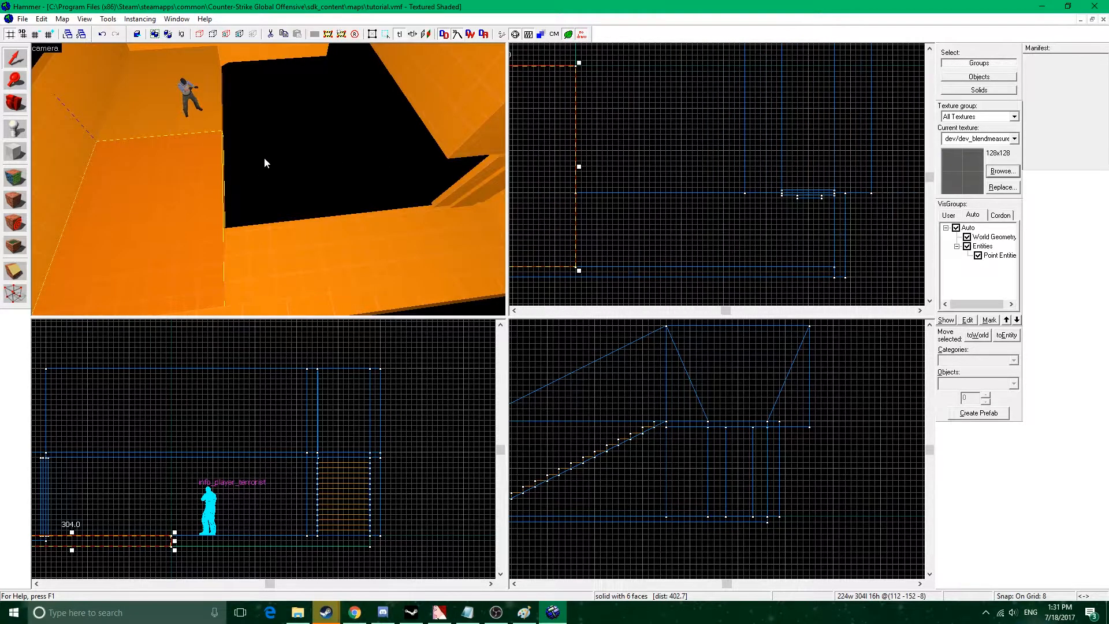
key(z)
key(z)
click(205, 146)
middle_drag(733, 141, 774, 178)
scroll(742, 173, down, 2)
shift+drag(547, 168, 657, 116)
Shorten the copied wall to 400 units so that it runs only between the staircase wall and the passage floor.
middle_drag(698, 45, 711, 157)
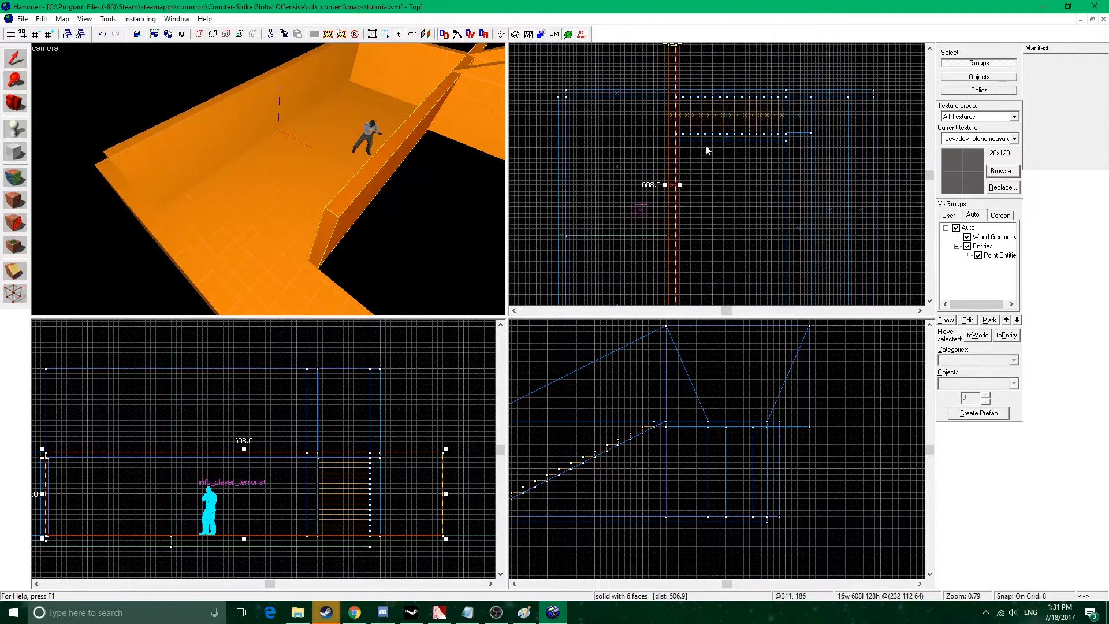
middle_drag(677, 51, 683, 69)
drag(677, 56, 691, 150)
key(z)
key(z)
middle_drag(709, 223, 663, 110)
scroll(664, 111, down, 4)
middle_drag(668, 172, 661, 151)
scroll(651, 142, up, 5)
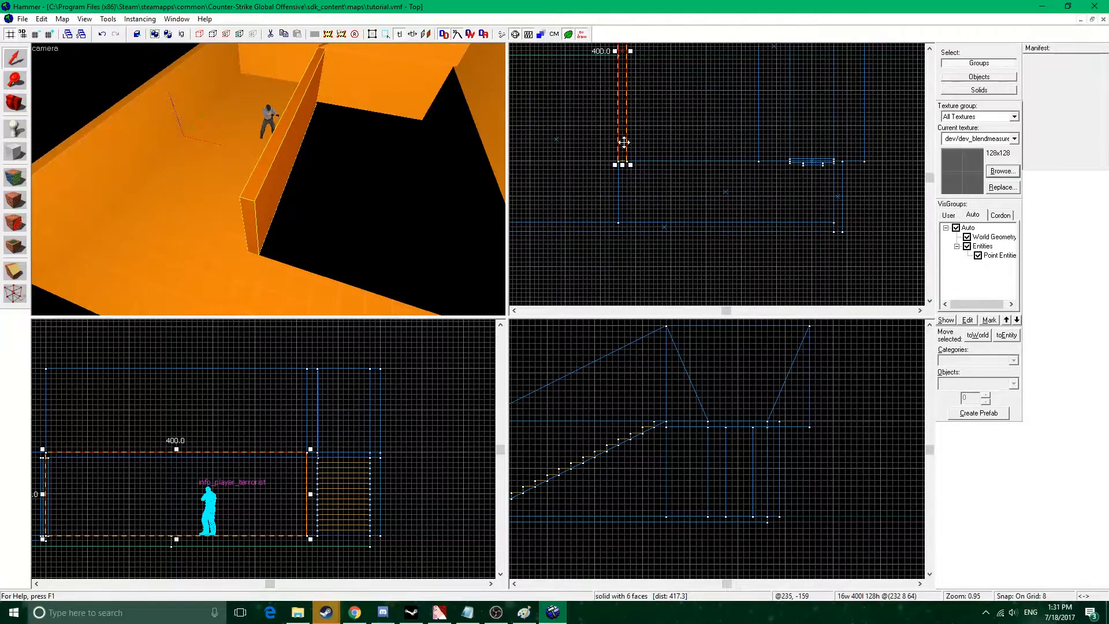
Copy the 400-unit wall and reshape it into two 96 by 16 unit pieces along the passage floor, leaving a doorway between them.
drag(623, 141, 633, 141)
scroll(658, 128, down, 3)
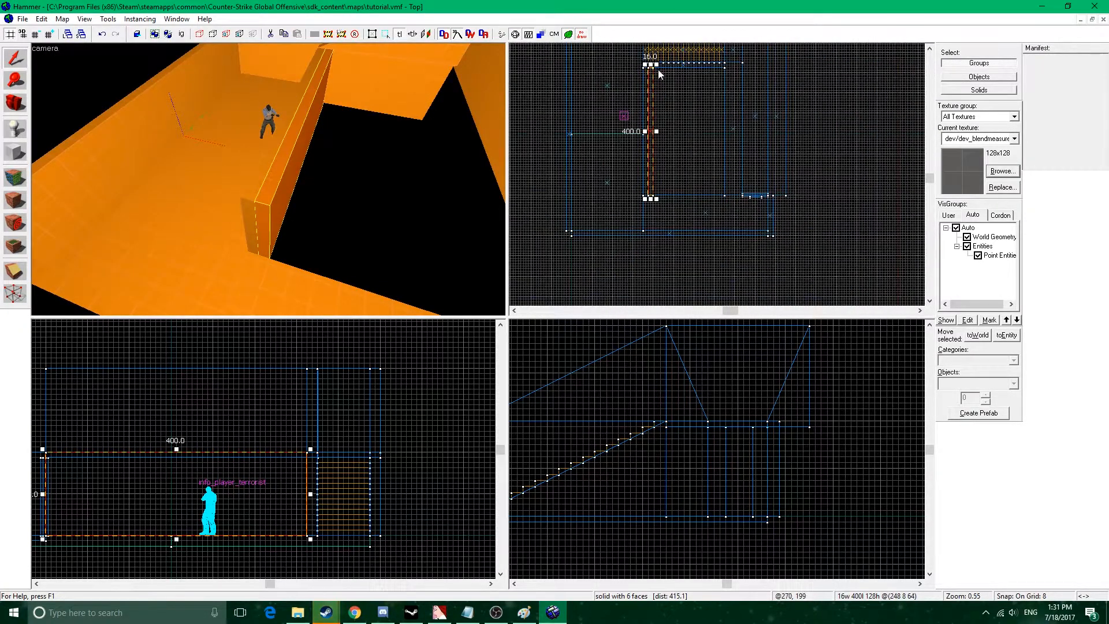
drag(656, 65, 720, 191)
scroll(692, 192, up, 11)
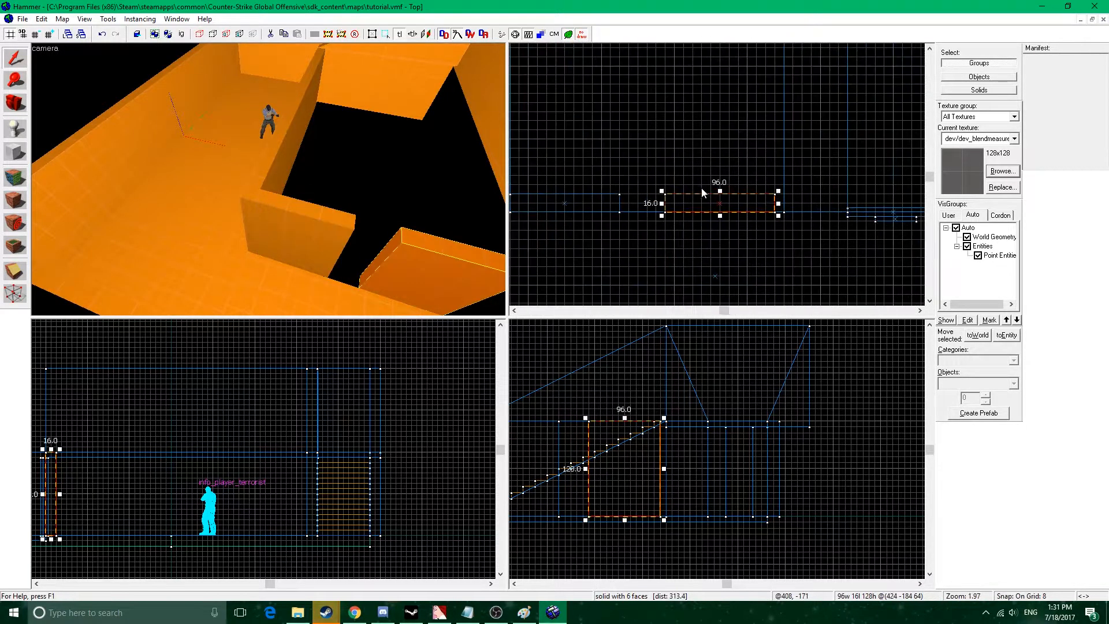
Widen the doorway by narrowing both wall pieces beside it to 88 units.
mouse_move(655, 209)
mouse_down()
mouse_move(675, 209)
mouse_move(657, 208)
mouse_up()
scroll(675, 208, down, 6)
scroll(620, 208, up, 6)
click(346, 218)
key(z)
key(d)
key(s)
key(z)
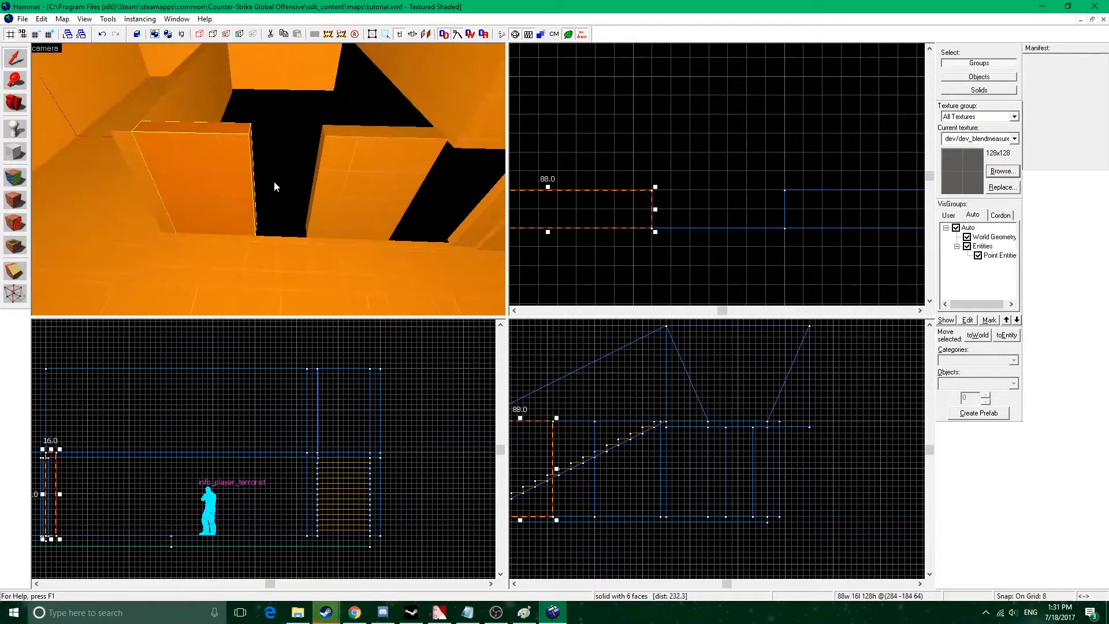
Narrow the two wall pieces beside the doorway further, to 80 units each.
drag(654, 208, 637, 208)
key(z)
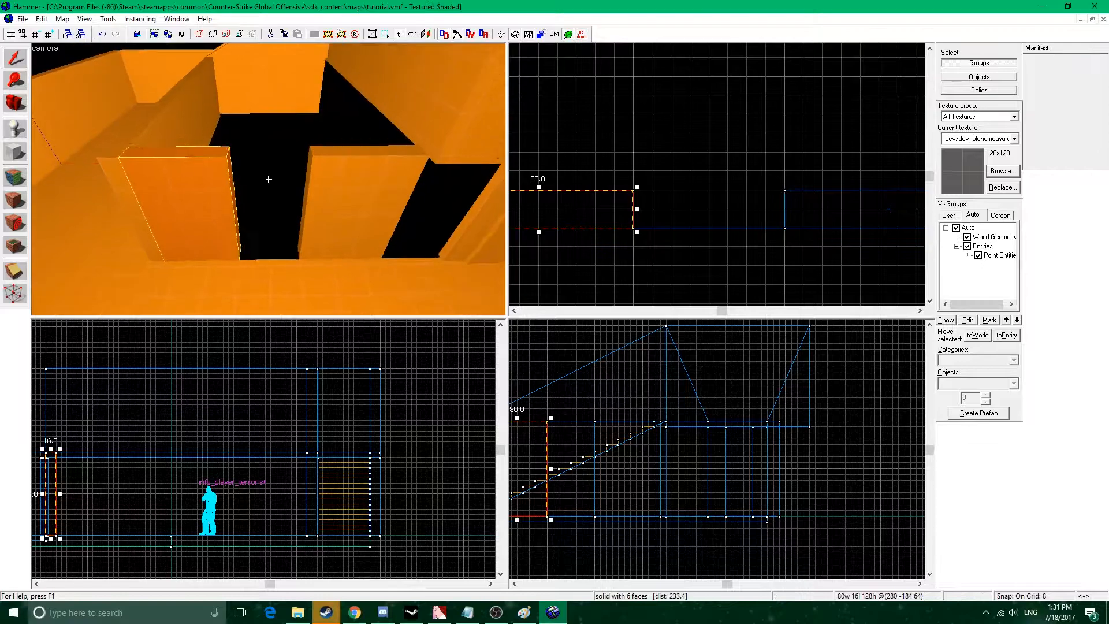
key(s)
key(z)
click(303, 184)
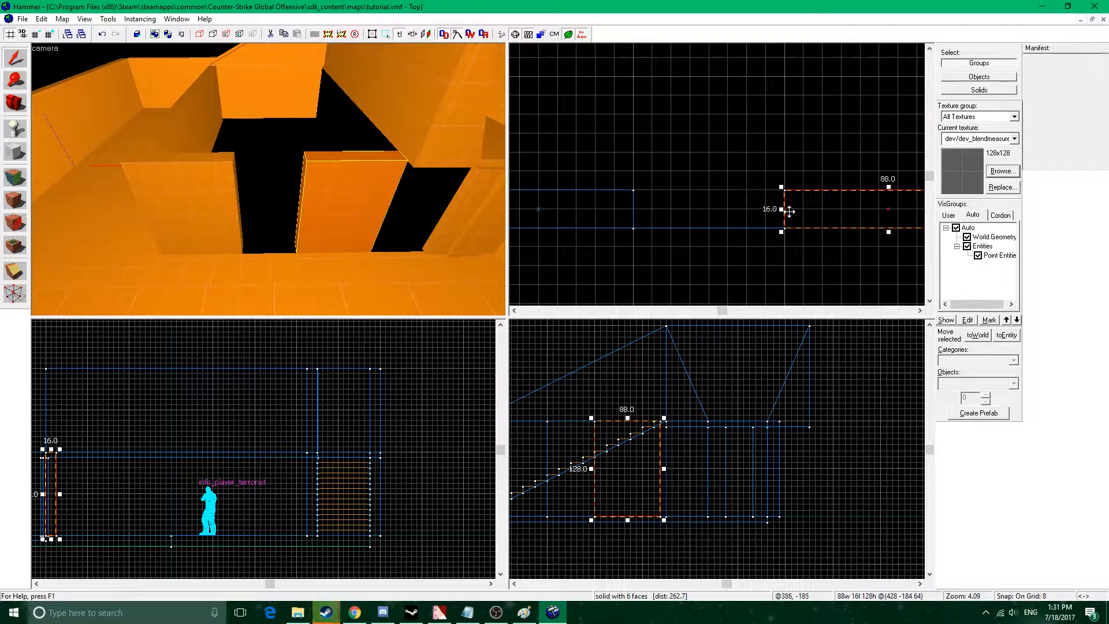
drag(783, 209, 801, 209)
Widen the doorway piece attached to the 400-unit wall back to 88 units.
click(219, 197)
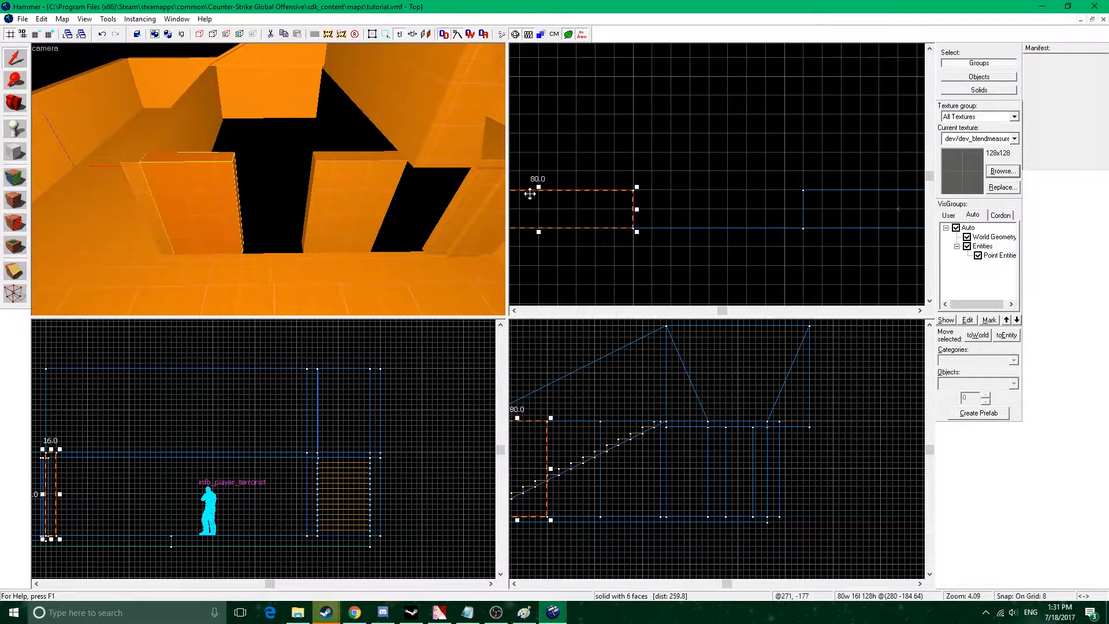
drag(636, 210, 653, 210)
key(z)
key(w)
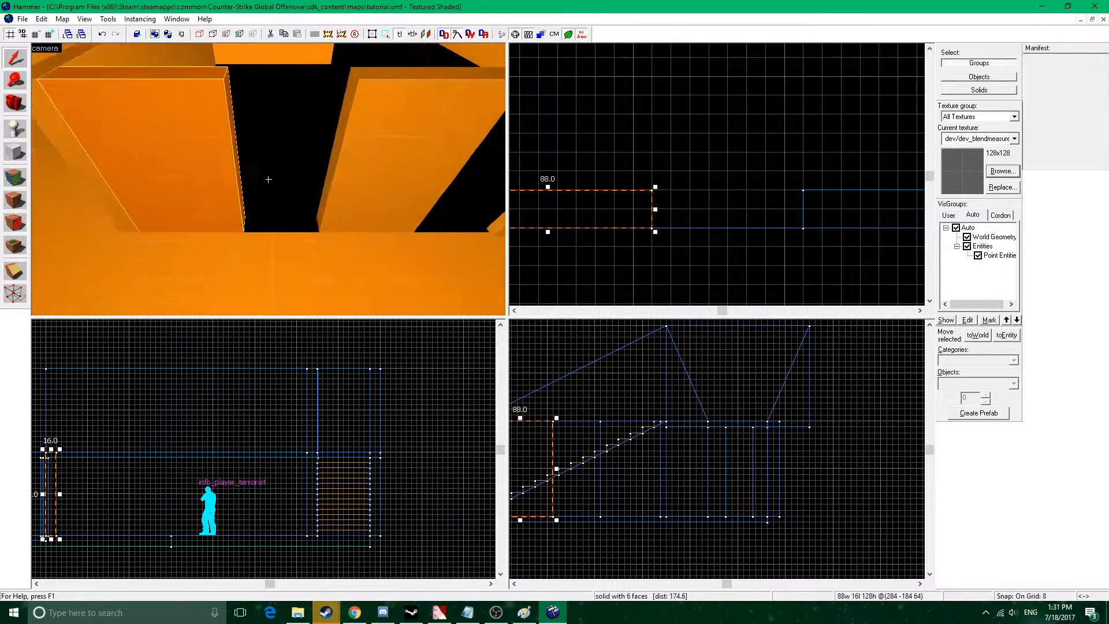
key(z)
Place an info_player_terrorist entity on the passage floor in front of the doorway and compare its size with the opening.
click(15, 128)
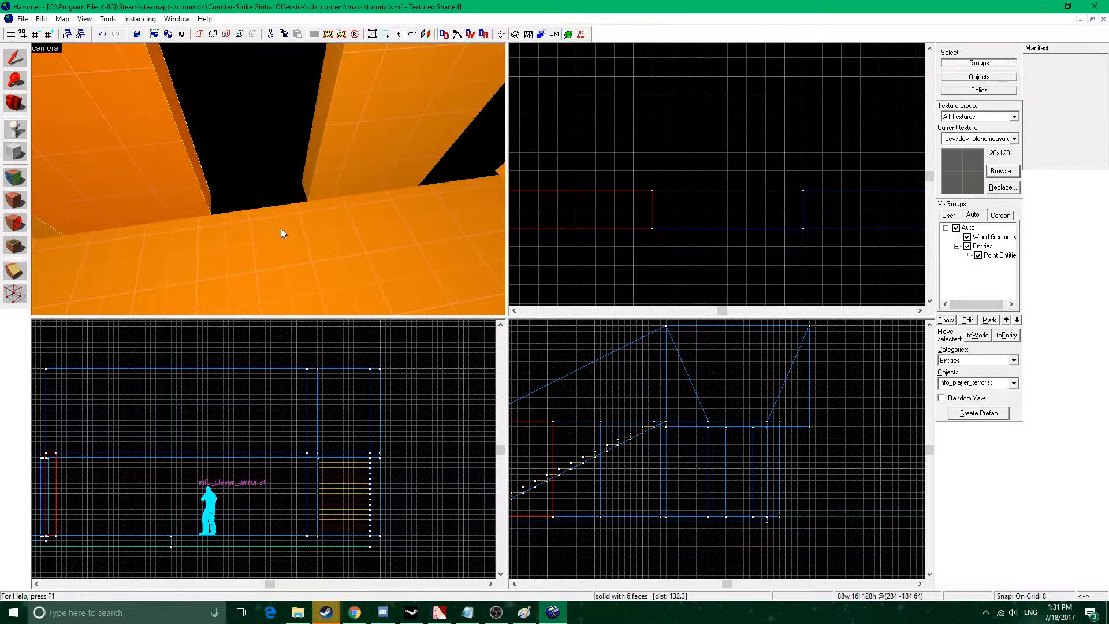
click(281, 227)
key(s)
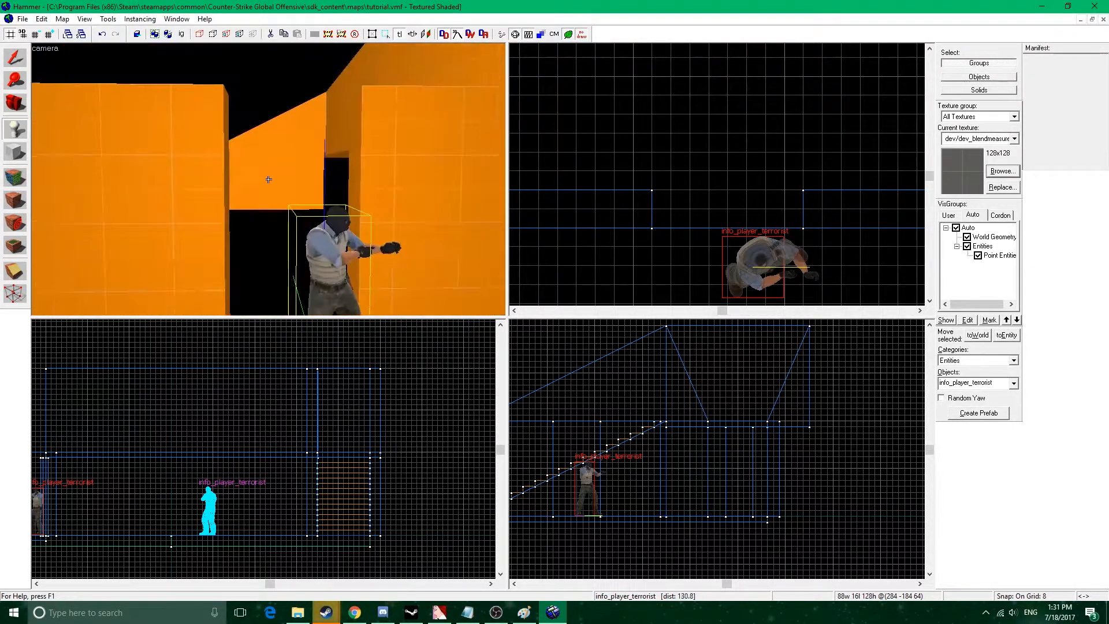
key(d)
key(z)
key(z)
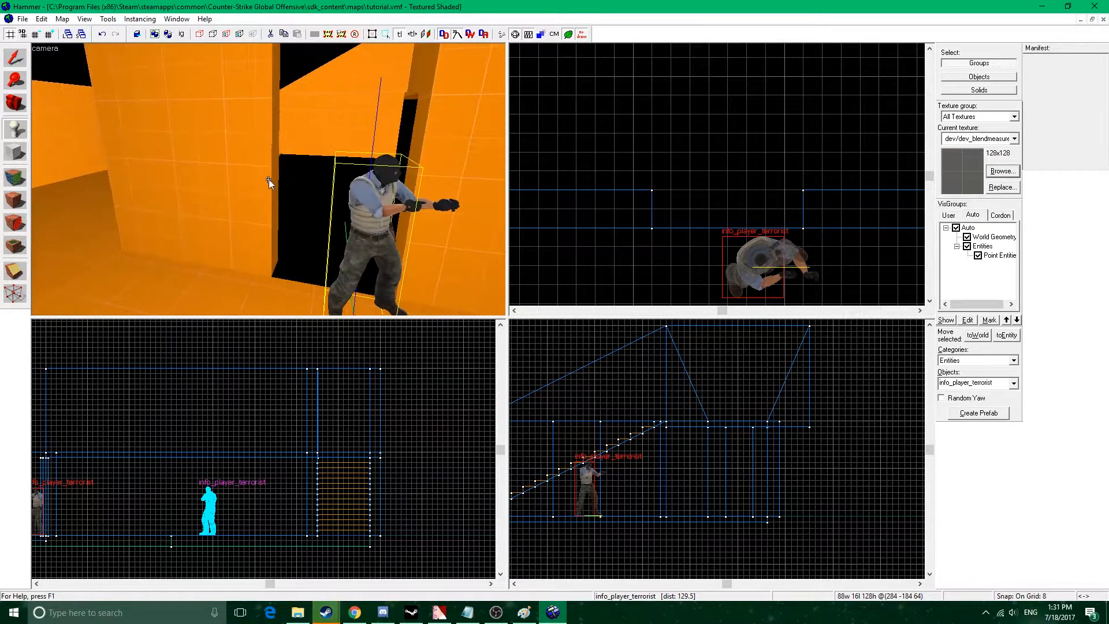
key(z)
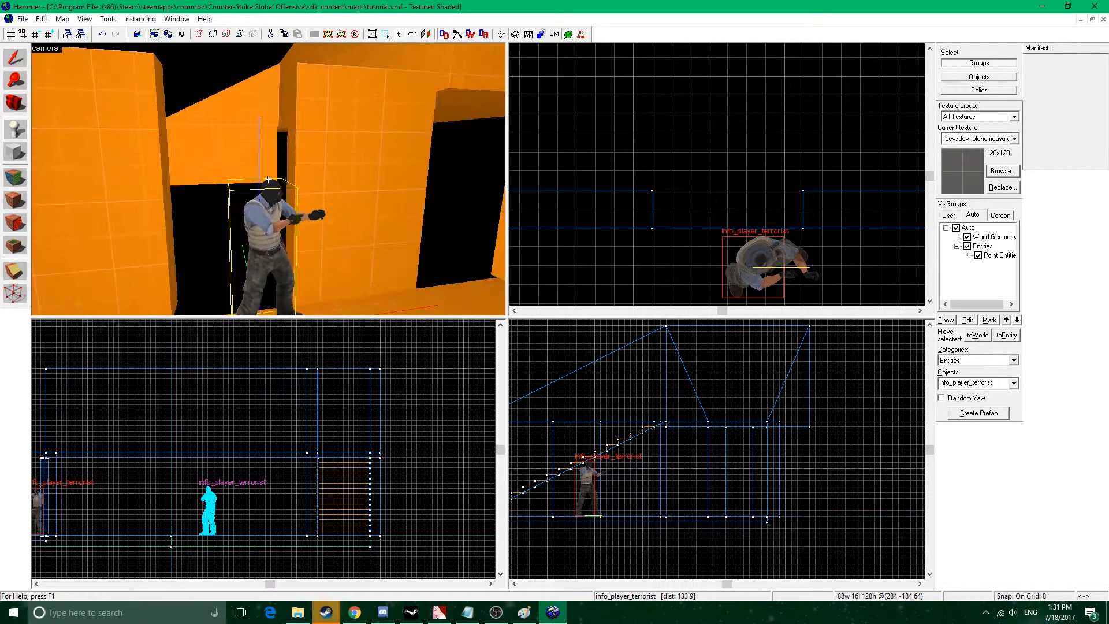
key(s)
key(z)
click(235, 180)
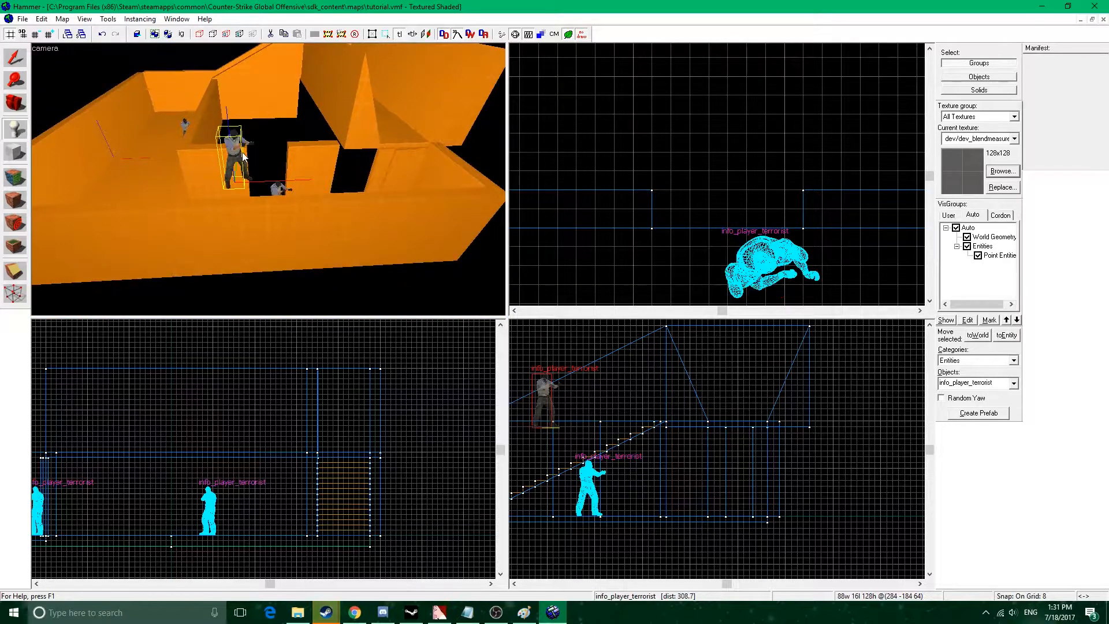
Delete the stray player entity on top of the wall and narrow the doorway piece attached to the 400-unit wall to 80 units.
click(16, 58)
key(Delete)
click(233, 165)
drag(656, 210, 638, 210)
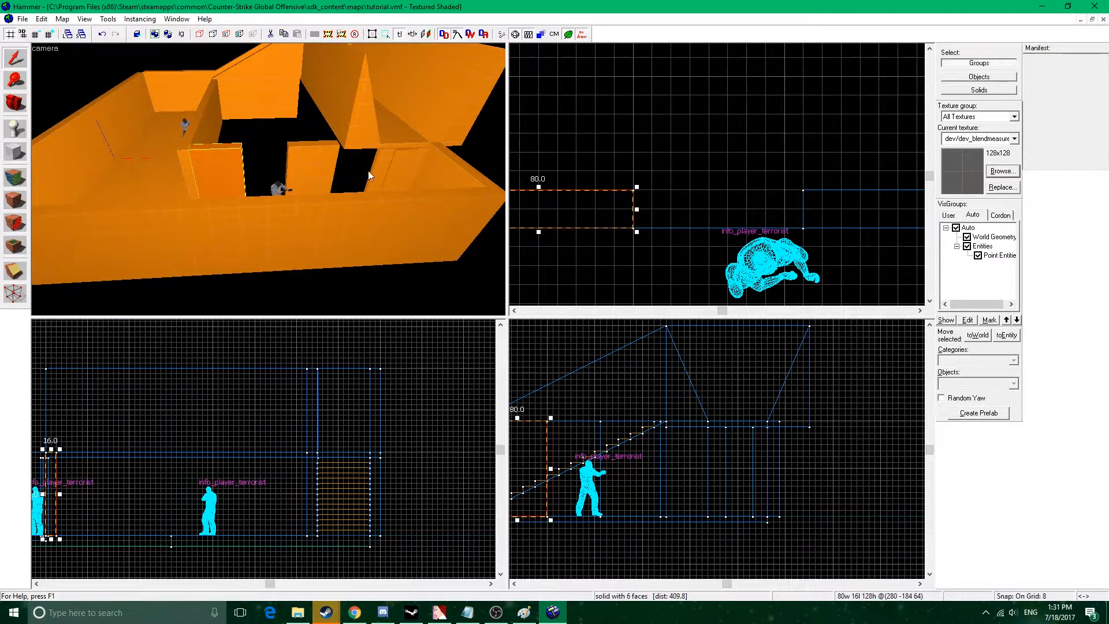
Copy the passage floor slab into the empty room behind the doorway and resize it to 240 by 400 units.
key(z)
key(w)
key(z)
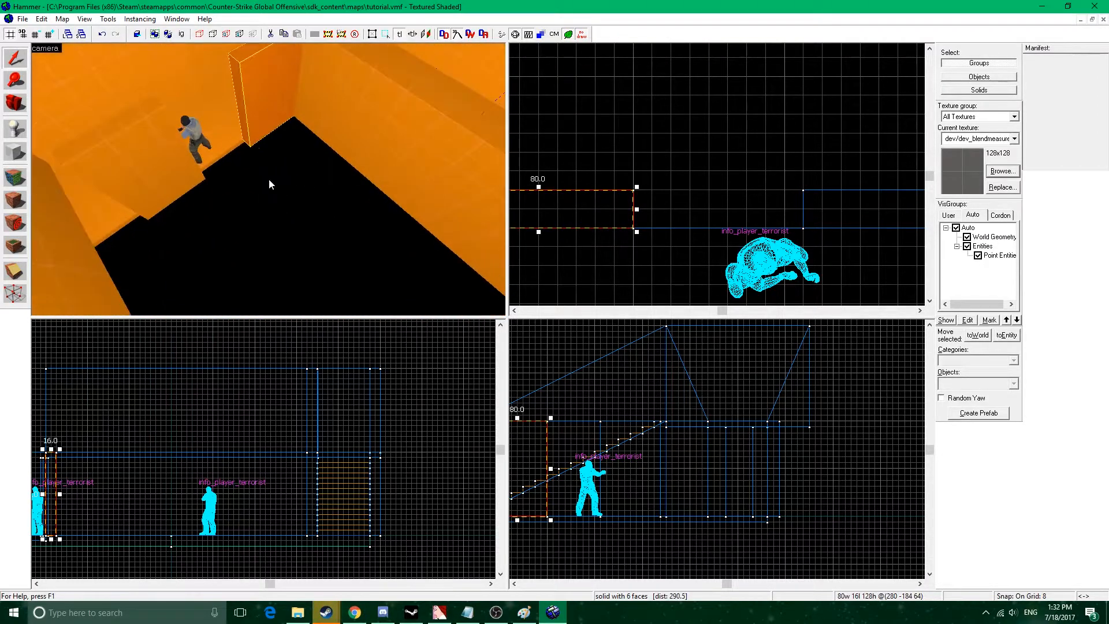
click(226, 148)
scroll(718, 220, down, 6)
drag(684, 246, 703, 73)
scroll(739, 188, down, 3)
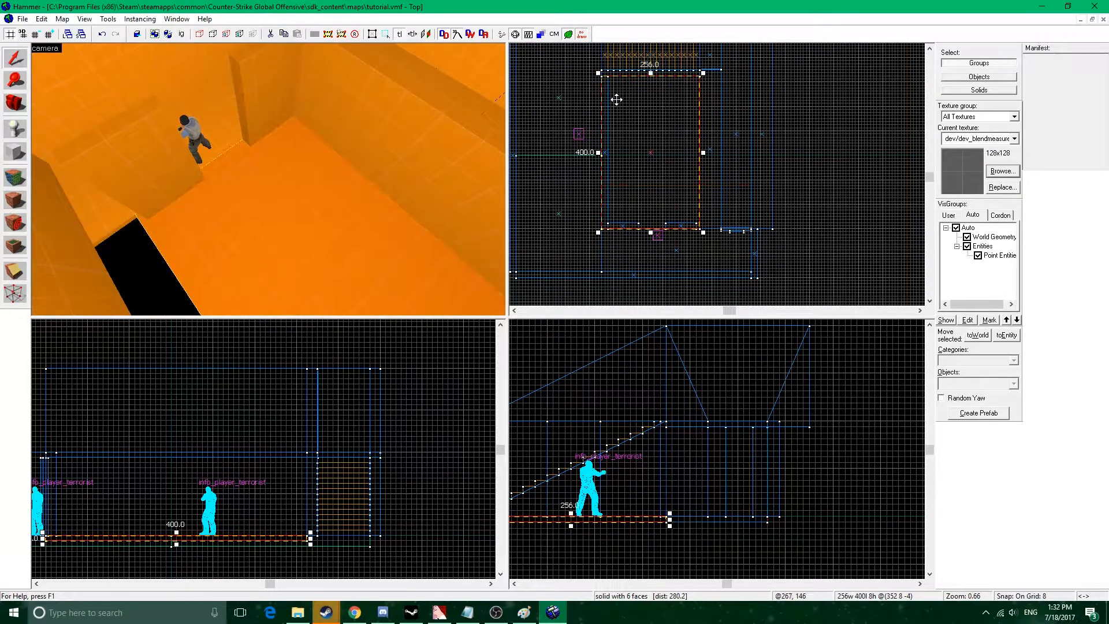
drag(601, 153, 605, 153)
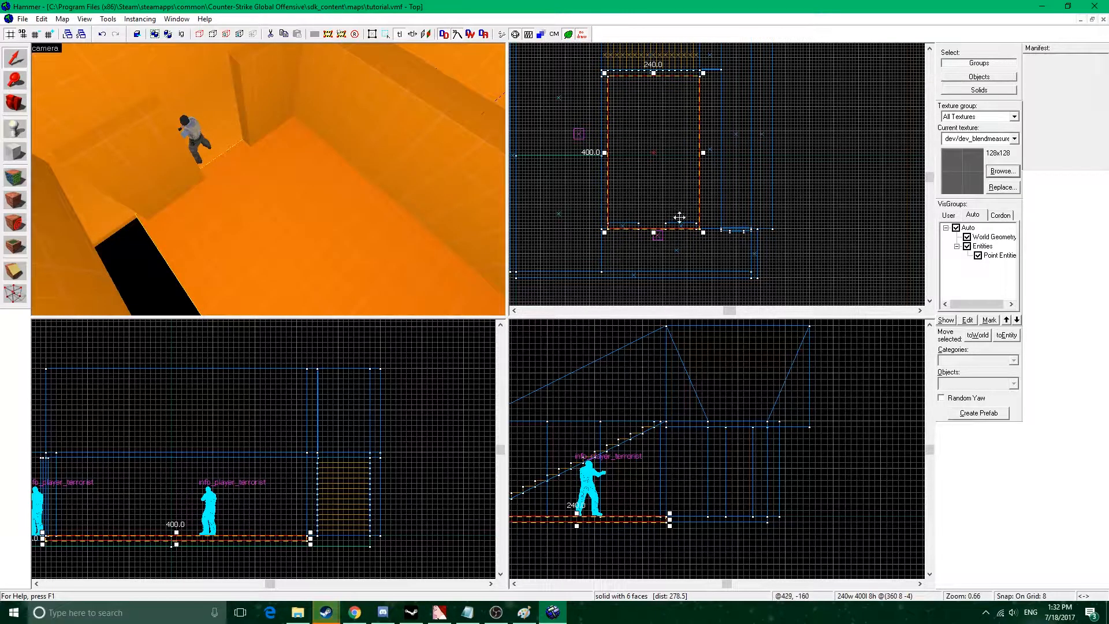
Copy the room's 400-unit side wall to the walkway side of the new floor and shorten the copy to 392 units.
key(z)
key(z)
click(194, 160)
scroll(709, 230, up, 5)
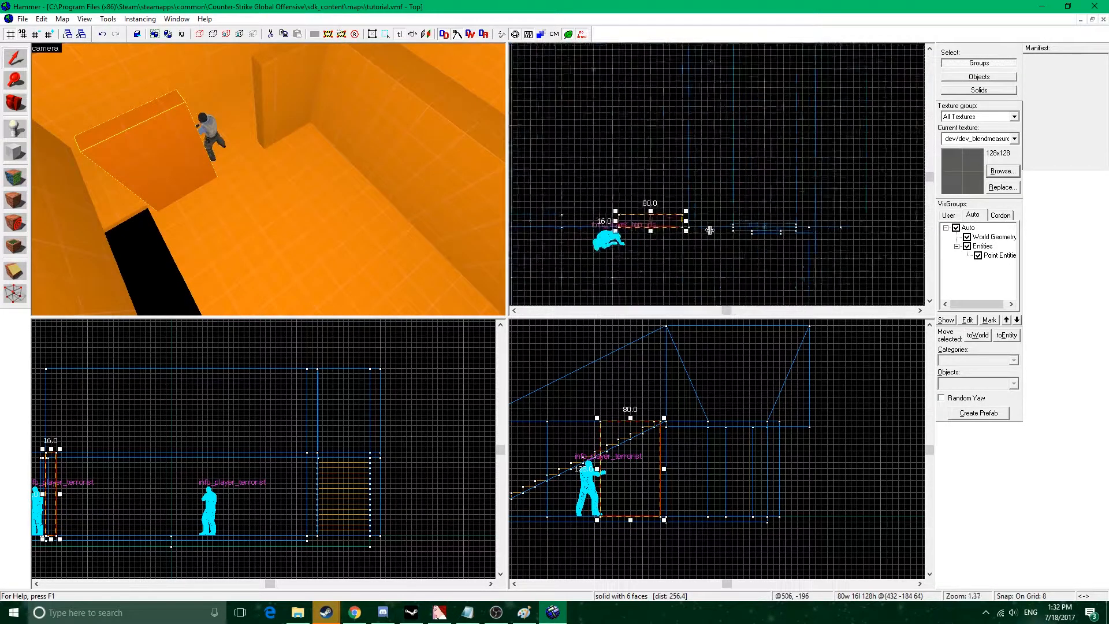
drag(680, 219, 795, 234)
click(354, 153)
scroll(861, 254, down, 5)
scroll(796, 114, up, 7)
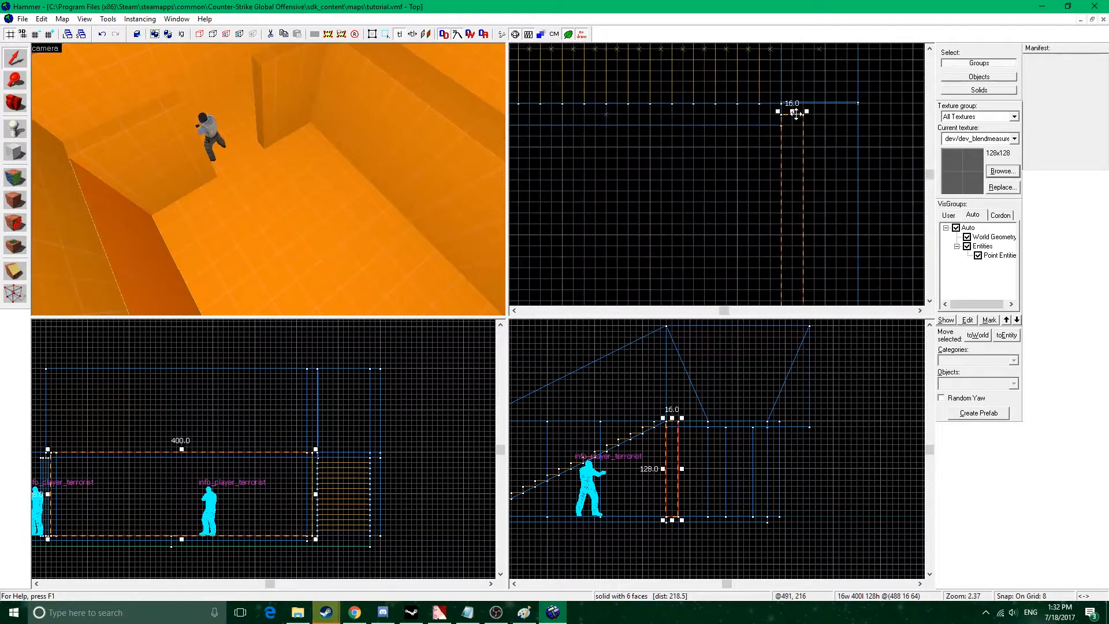
drag(792, 116, 792, 122)
key(z)
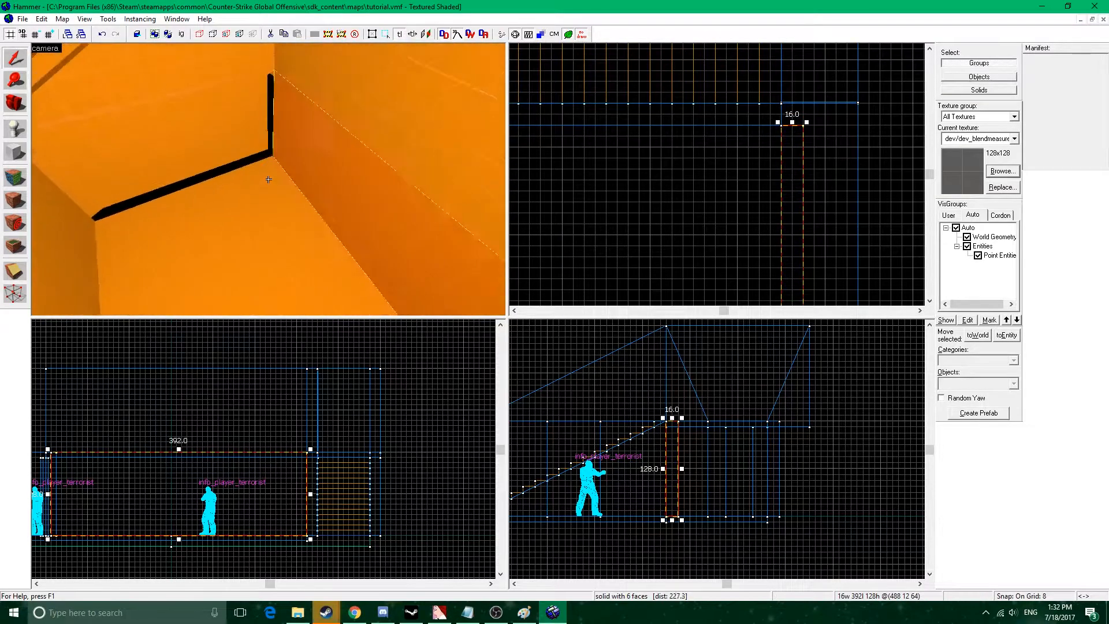
key(w)
key(s)
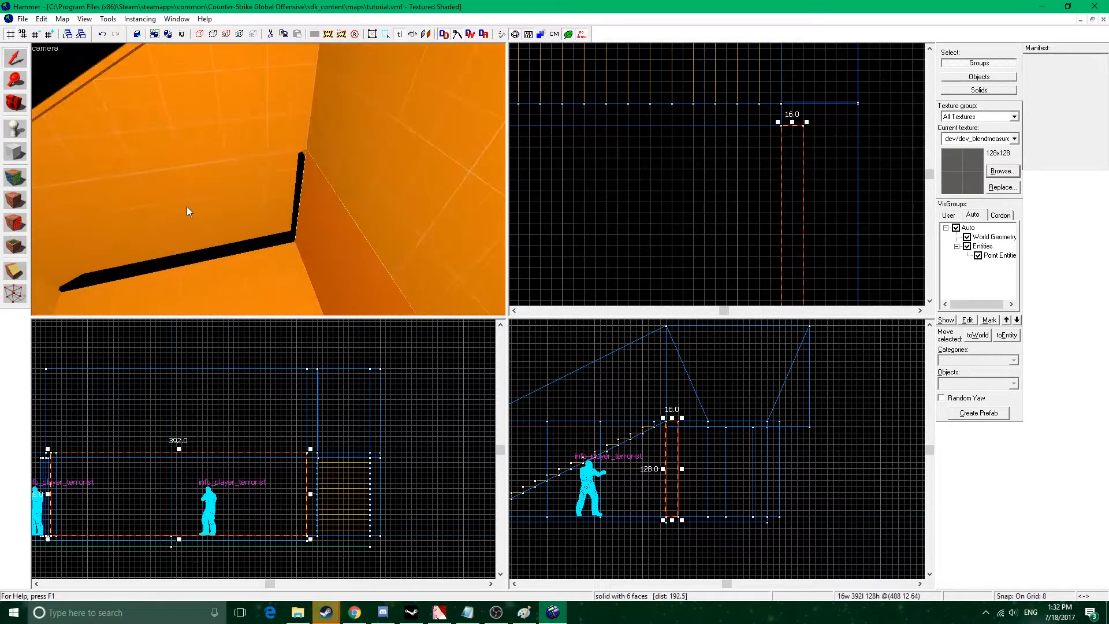
key(z)
click(215, 175)
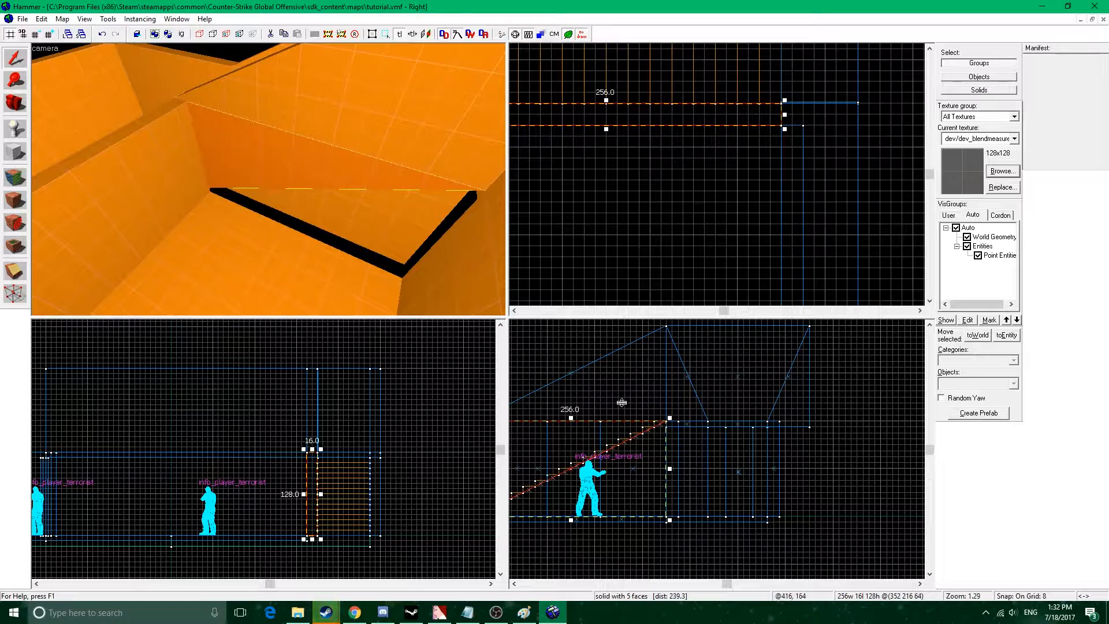
middle_drag(689, 448, 764, 436)
click(13, 274)
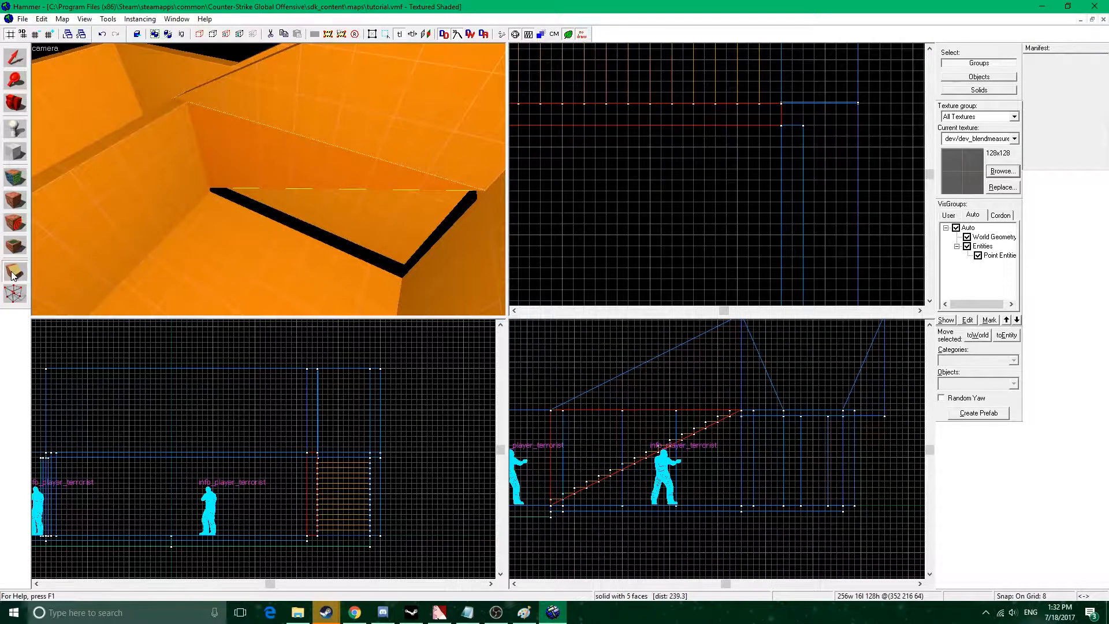
click(18, 58)
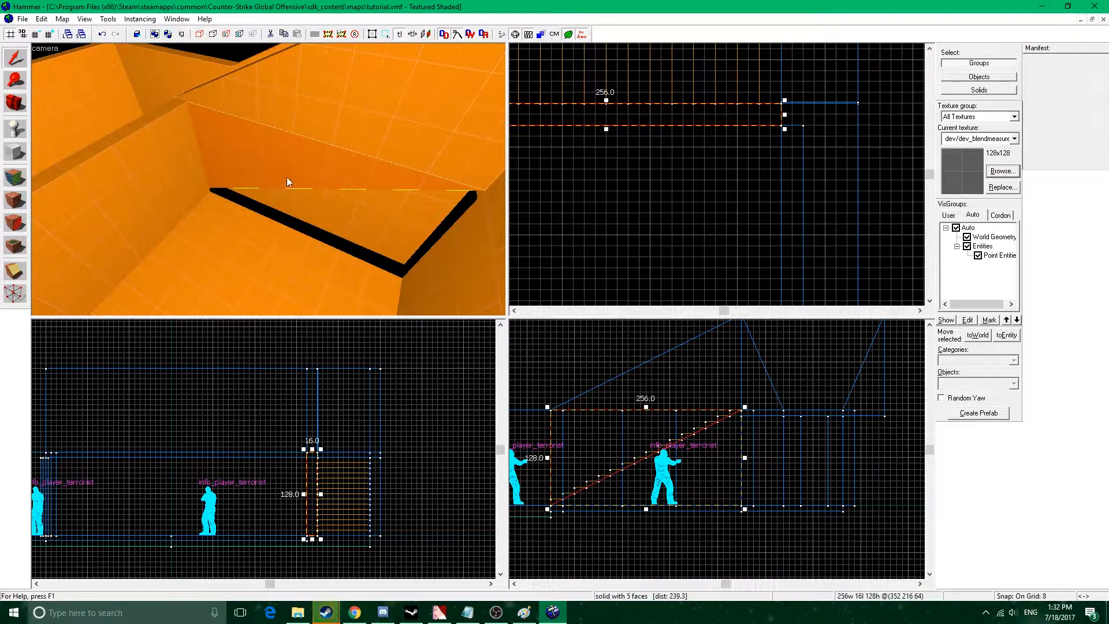
key(Escape)
Close the gap below the staircase wall with a copy of the 400-unit side wall, reshaped to 272 by 16 units.
click(168, 170)
scroll(646, 164, down, 2)
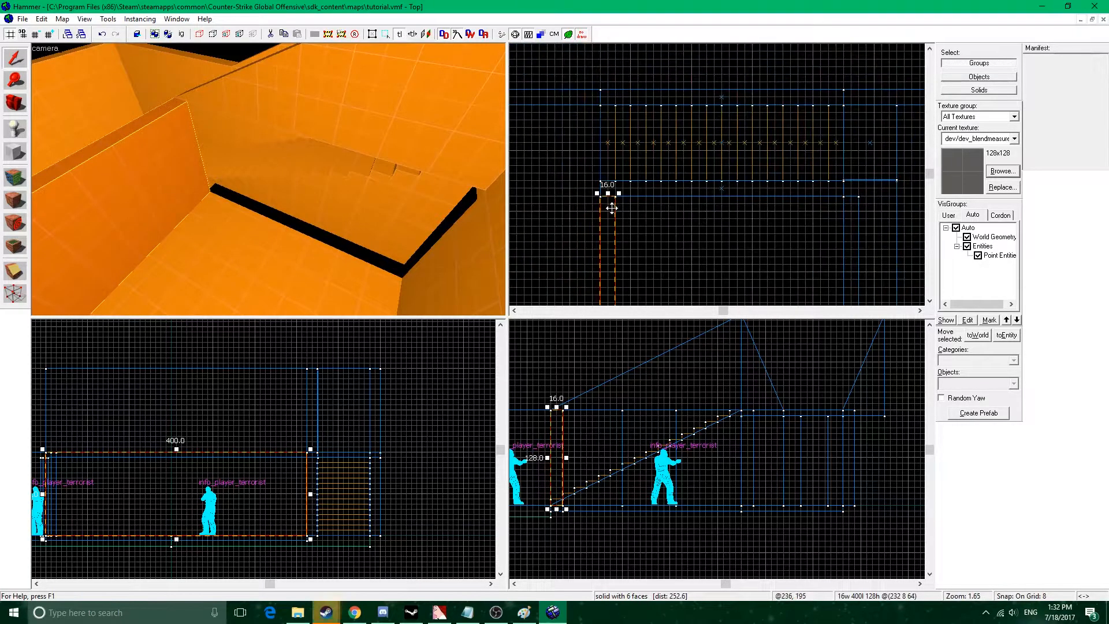
scroll(653, 195, down, 5)
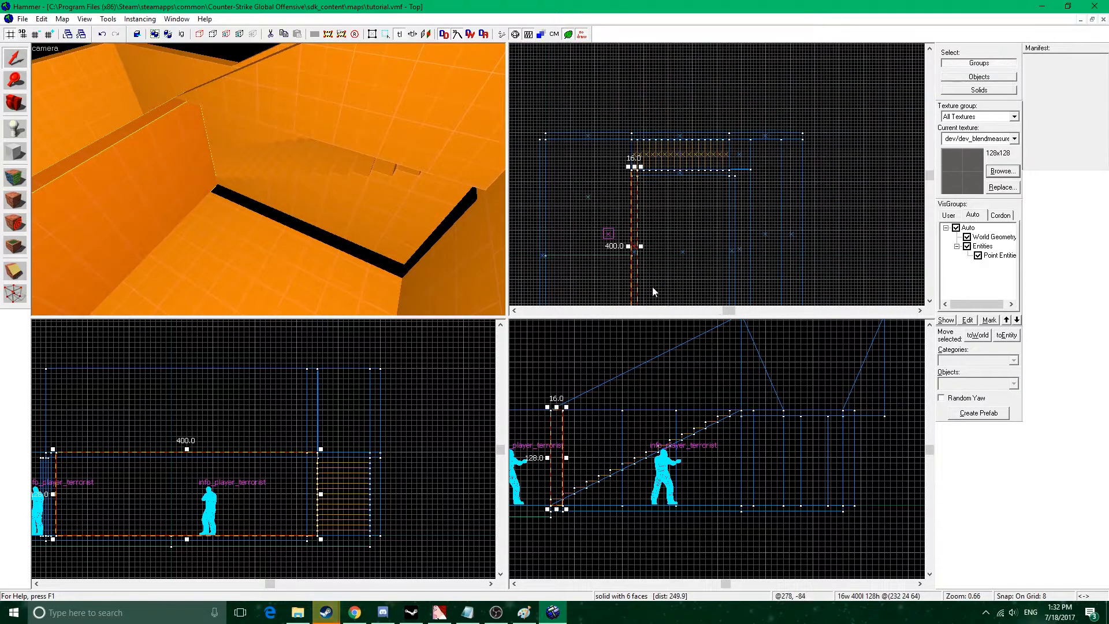
drag(636, 276, 734, 128)
key(z)
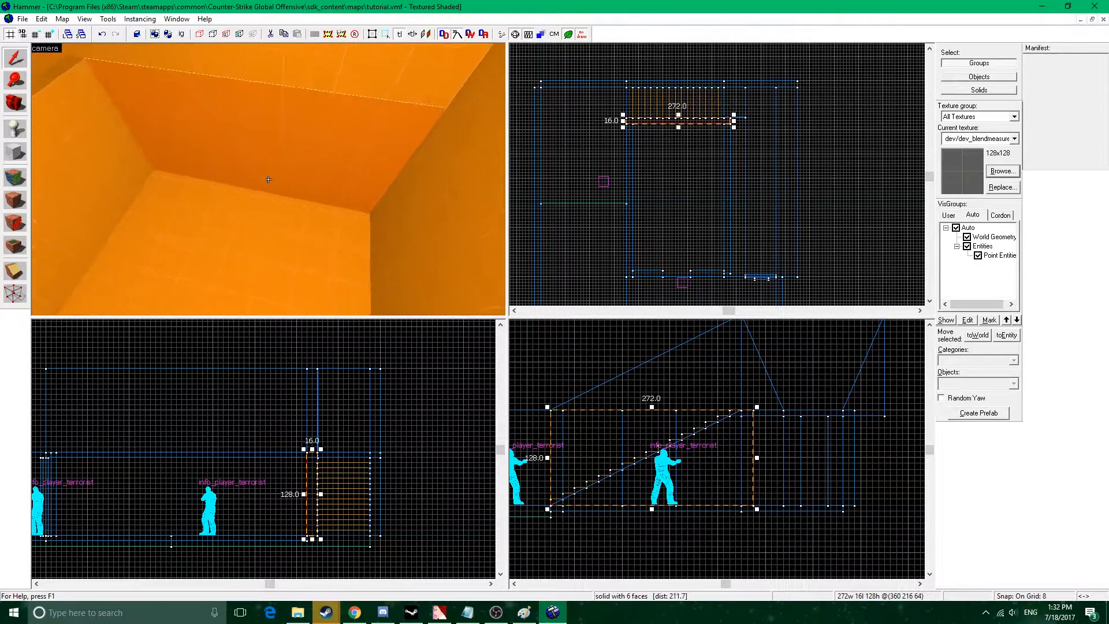
Move the 36-unit-wide, 4-unit-thick door panel 4 units so it sits against the wall face.
key(s)
key(d)
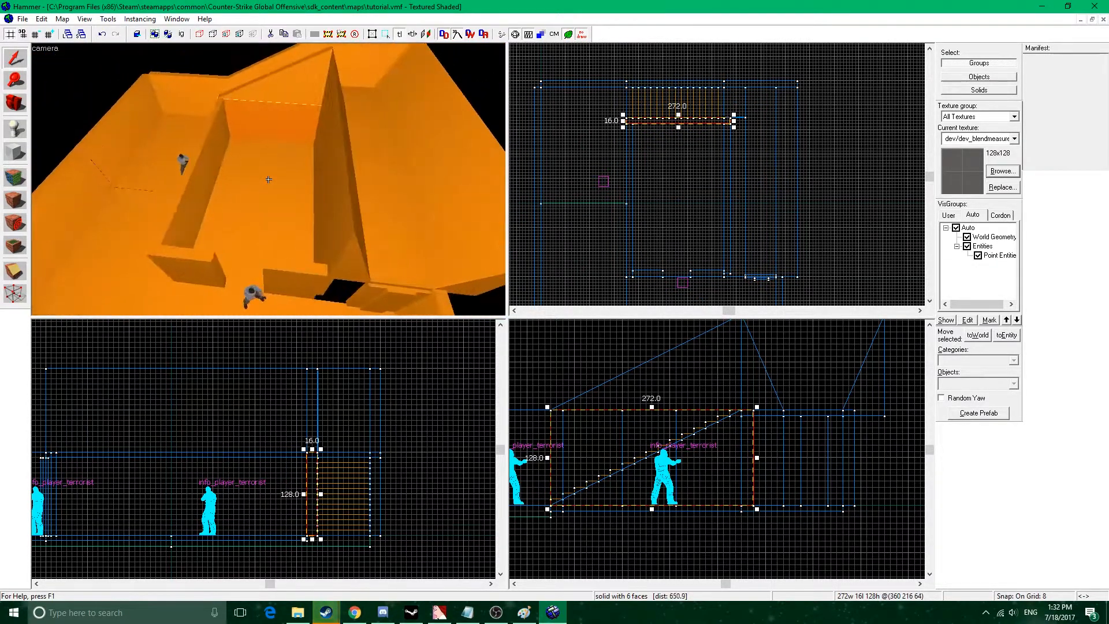
key(w)
key(w)
key(z)
click(249, 152)
middle_drag(646, 156, 713, 185)
middle_drag(808, 301, 684, 190)
scroll(682, 190, up, 6)
mouse_move(676, 171)
mouse_down()
mouse_move(598, 170)
mouse_move(622, 165)
mouse_up()
key(Escape)
click(736, 181)
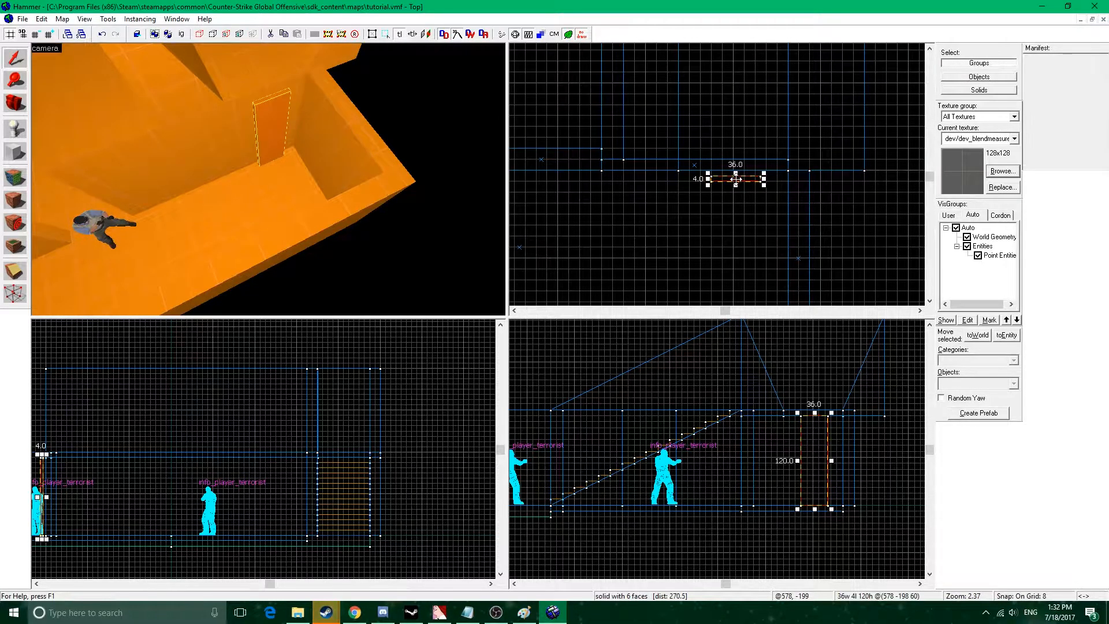
drag(736, 179, 736, 174)
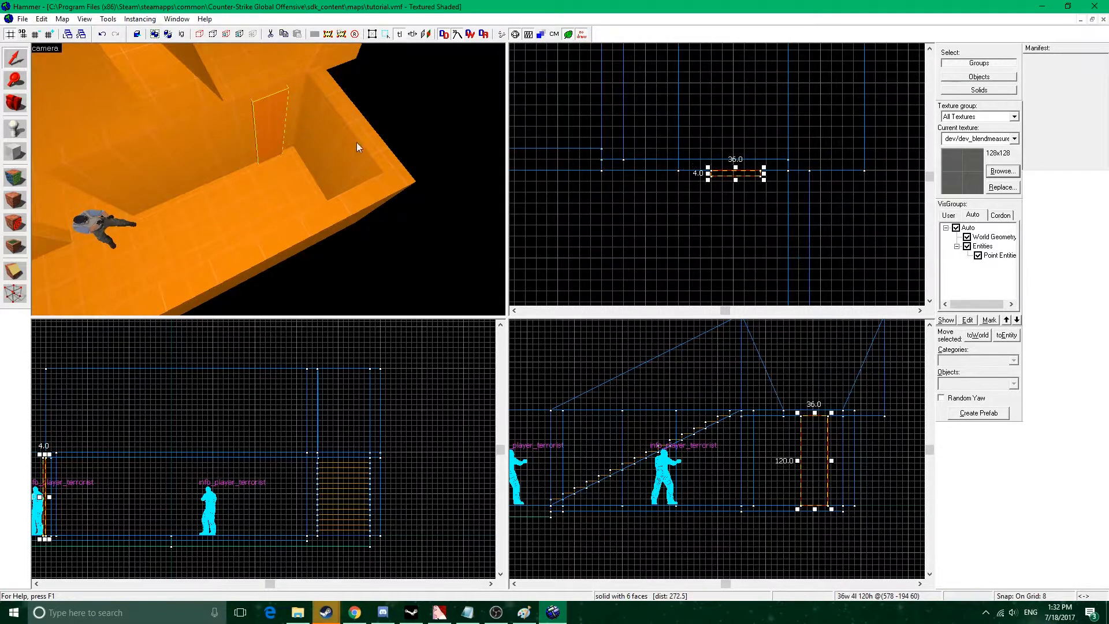
Create a 64 by 64 unit block, 56 units high, in the room corner below the staircase wall.
key(z)
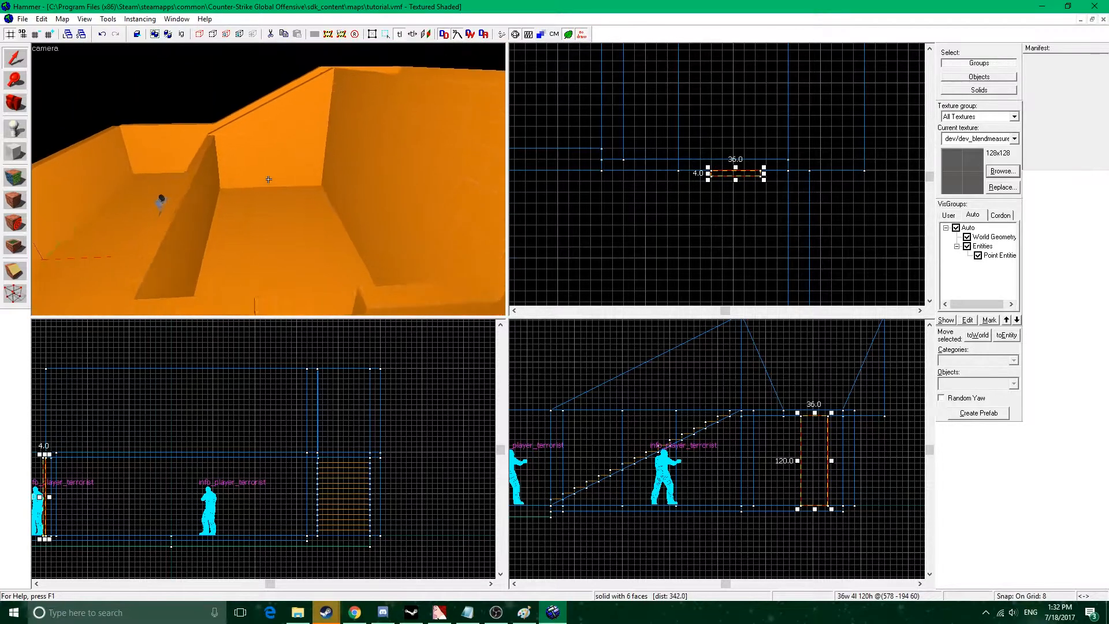
key(z)
scroll(730, 144, down, 6)
middle_drag(728, 144, 739, 200)
middle_drag(613, 65, 720, 199)
key(z)
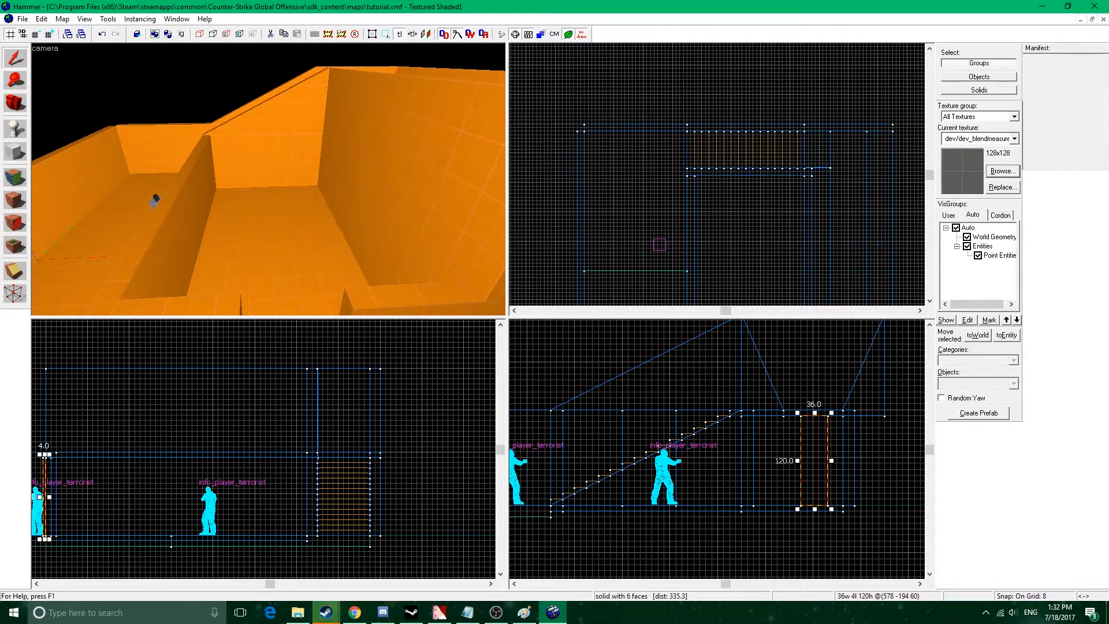
click(15, 152)
scroll(717, 185, up, 7)
drag(688, 201, 777, 287)
middle_drag(364, 446, 391, 430)
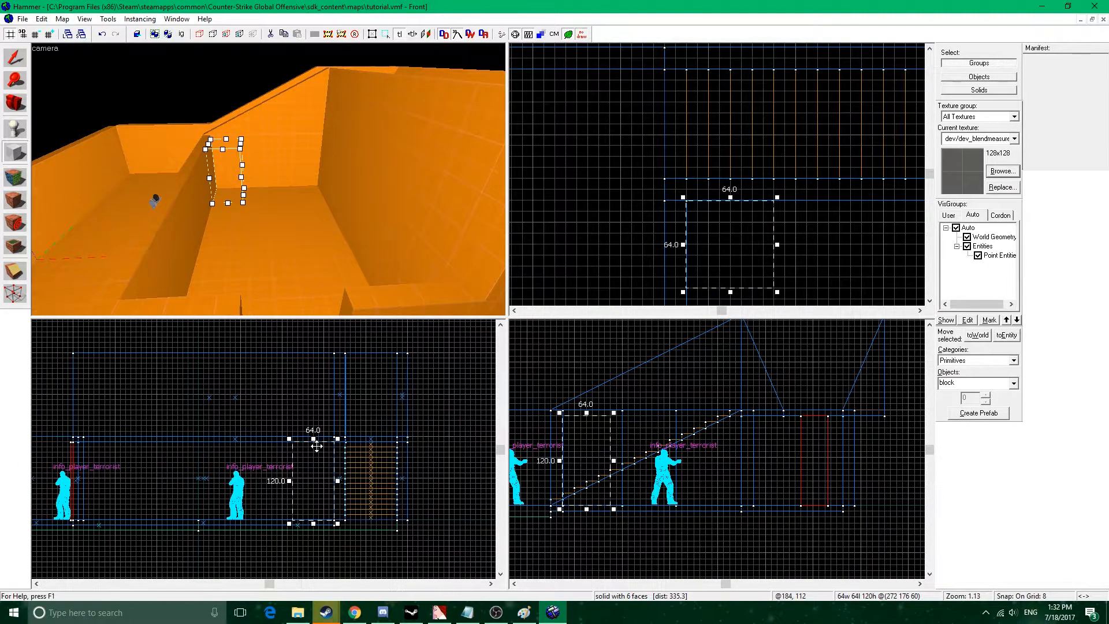
drag(314, 439, 316, 483)
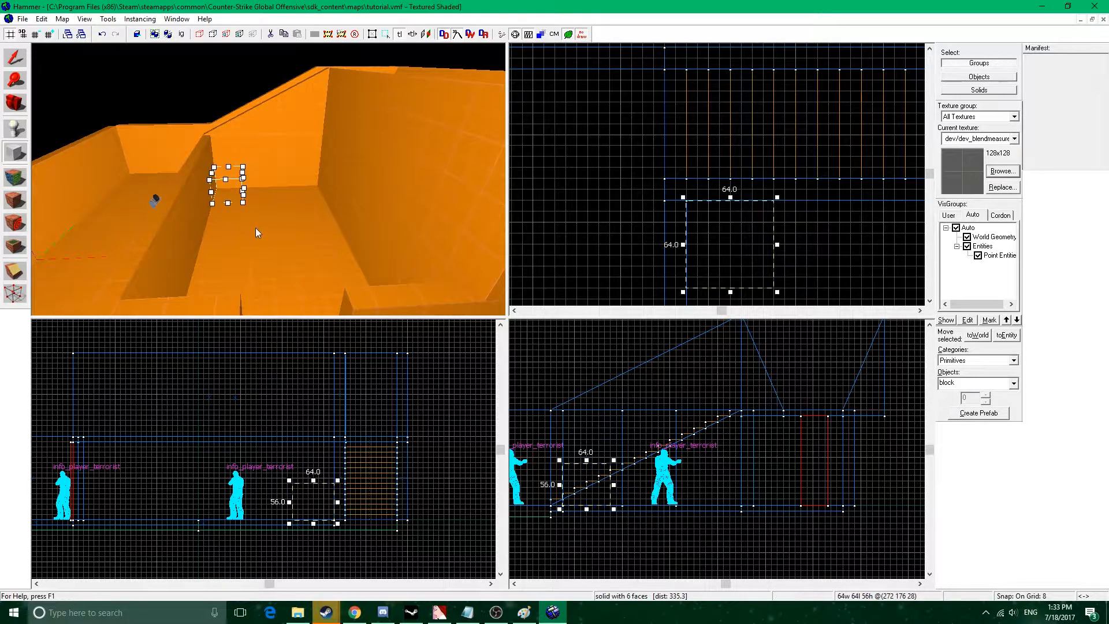
key(z)
key(w)
key(Return)
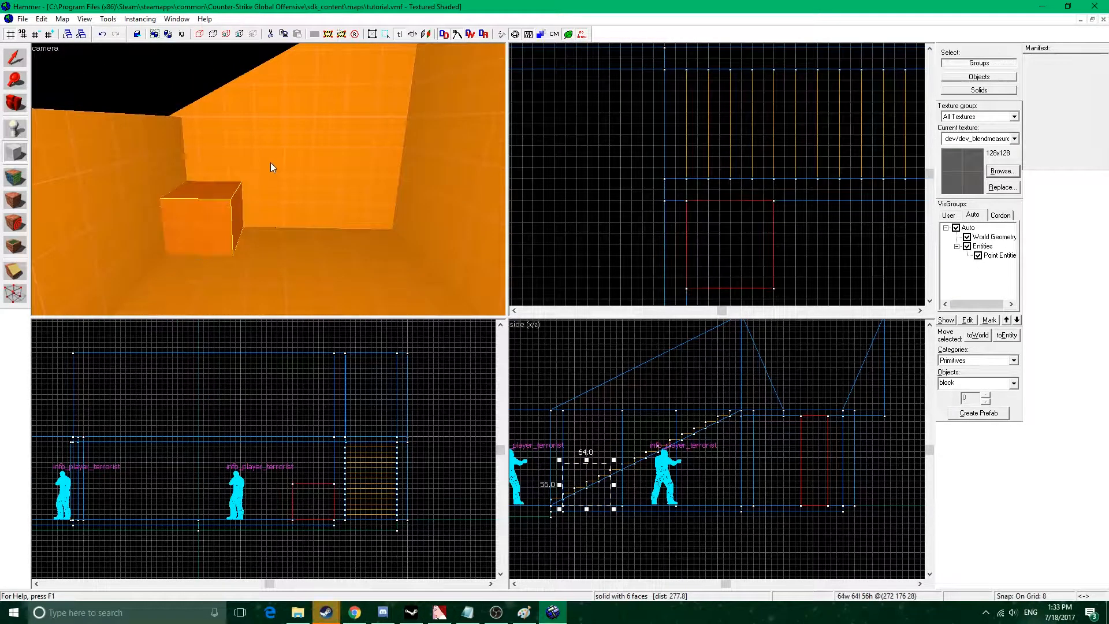
Copy the corner block to both open sides, sizing the copies 64 by 80 units and 176 by 64 units along the staircase wall.
click(15, 57)
scroll(695, 252, down, 4)
mouse_move(695, 251)
middle_down()
mouse_move(661, 154)
mouse_move(686, 148)
middle_up()
shift+drag(681, 141, 676, 224)
mouse_move(685, 189)
shift+mouse_down()
mouse_move(720, 171)
mouse_move(726, 148)
mouse_move(721, 171)
mouse_move(818, 148)
shift+mouse_up()
key(z)
key(s)
key(z)
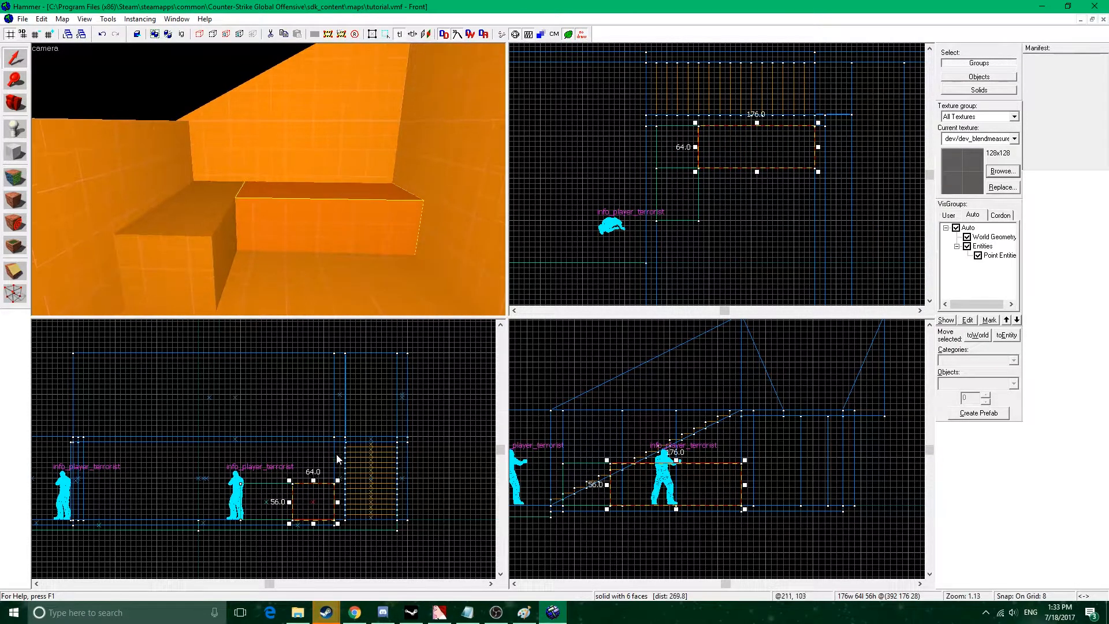
Raise the 176-unit block to 128 units and lower its top edge at the corner block to form a ramp.
drag(313, 480, 320, 436)
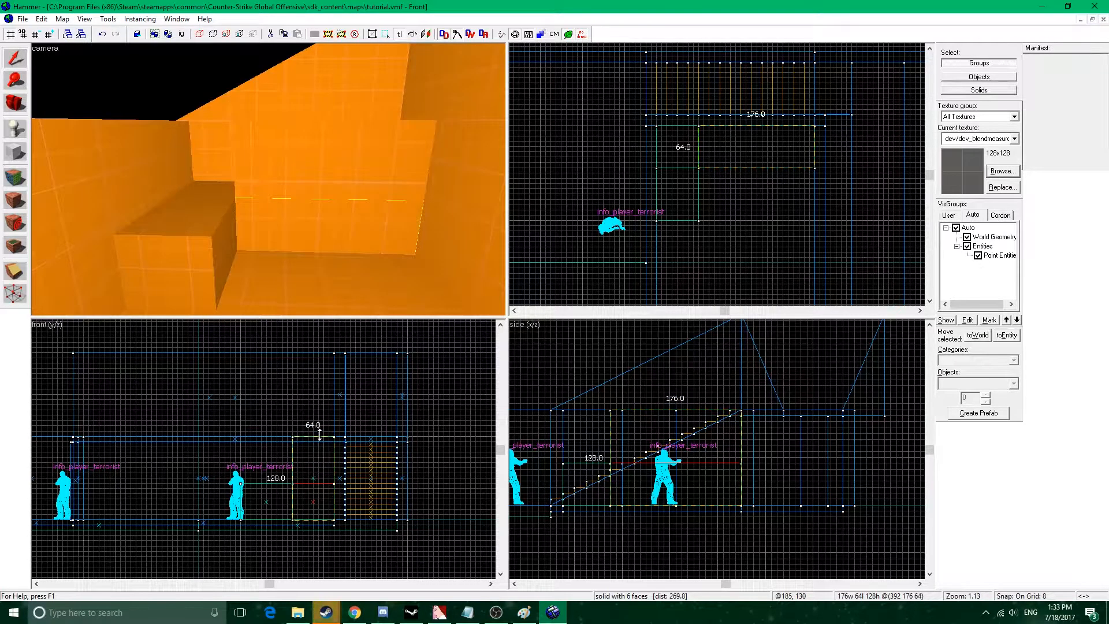
key(Return)
middle_drag(584, 426, 617, 424)
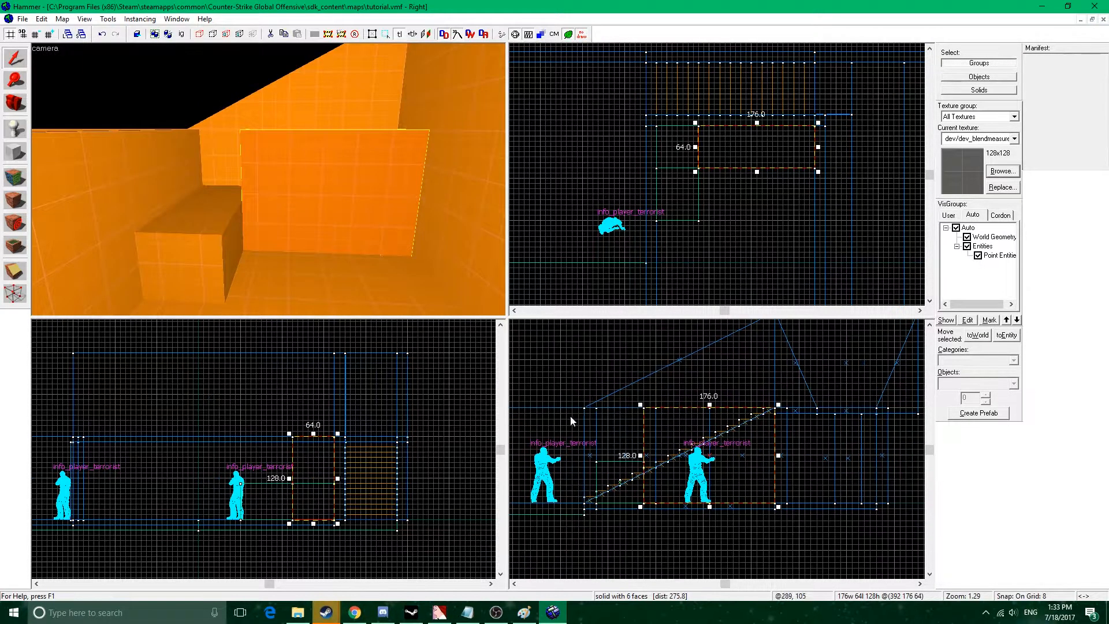
click(16, 272)
scroll(617, 498, up, 3)
drag(590, 482, 813, 391)
click(15, 271)
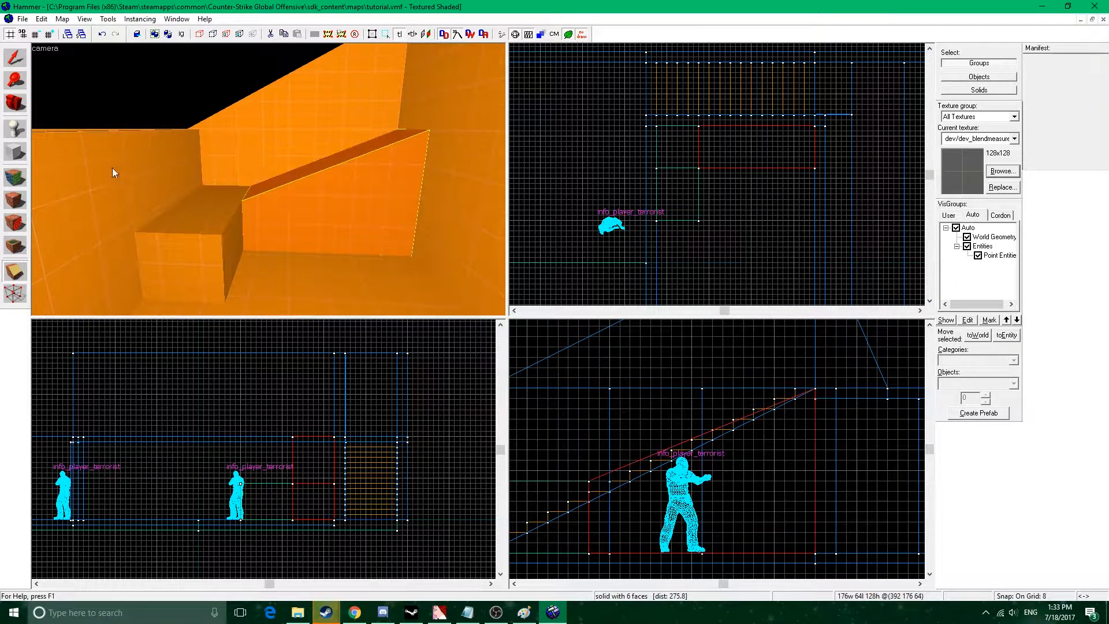
Reshape the 64 by 80 unit block into a ramp by lowering its outer top edge to the floor.
click(15, 58)
click(179, 250)
click(17, 273)
scroll(231, 496, up, 4)
drag(363, 467, 254, 537)
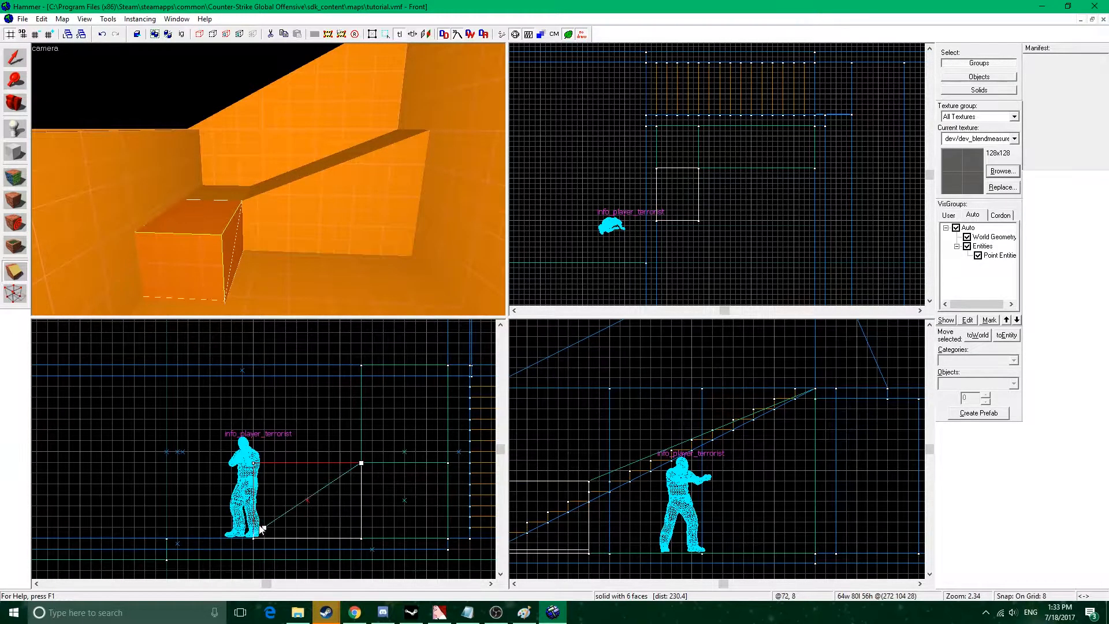
key(Return)
Shorten the 417-unit upper wall beside the ramp top to 336 units.
click(15, 59)
click(344, 156)
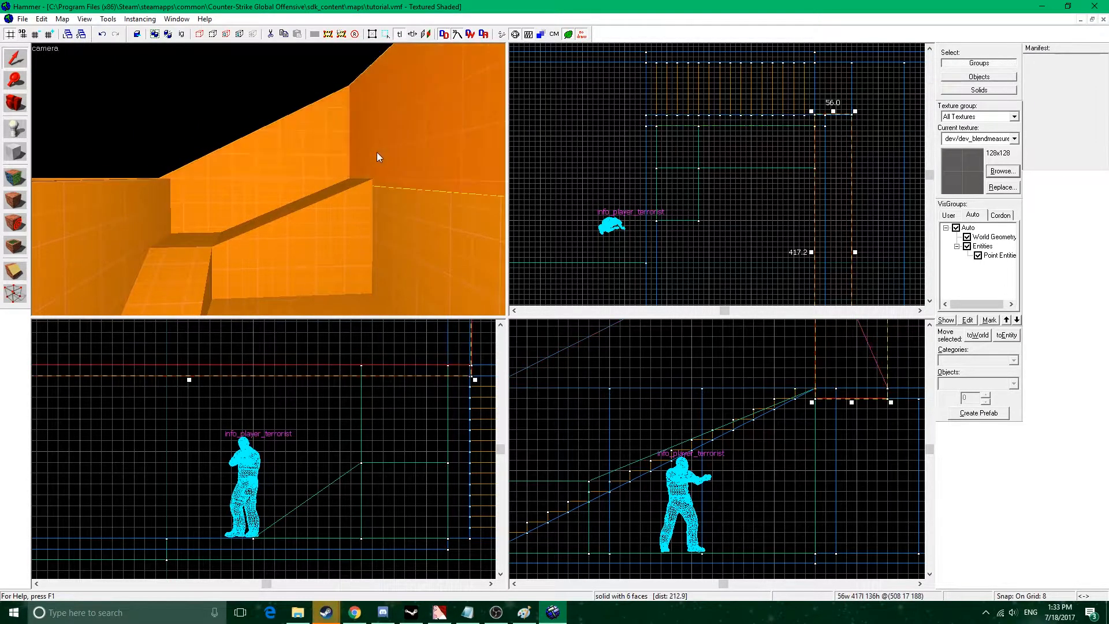
middle_drag(814, 176, 825, 220)
drag(851, 162, 851, 215)
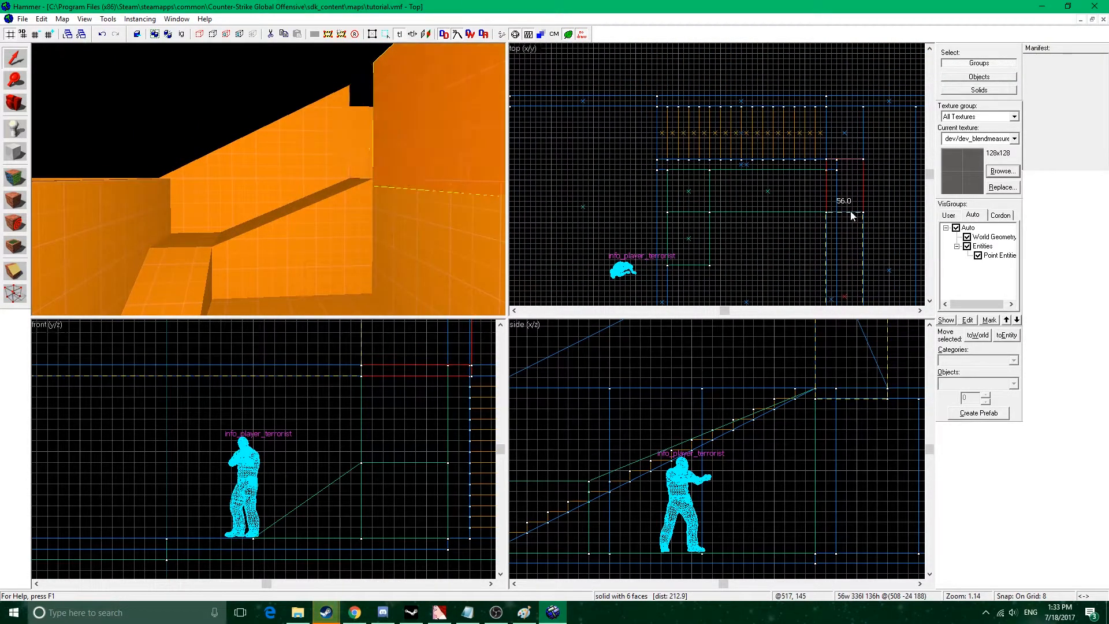
Shorten the room's 392-unit side wall to clear the ramp's width and trim the 272-unit staircase wall at the ramp top.
key(z)
click(228, 135)
click(188, 158)
click(188, 171)
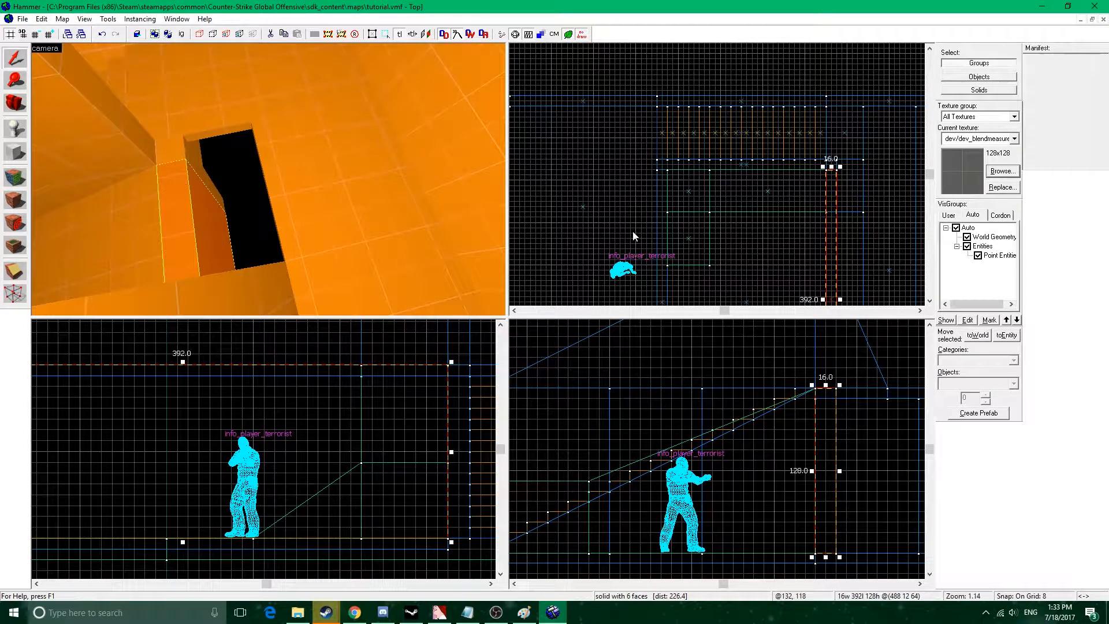
drag(830, 167, 831, 208)
click(189, 153)
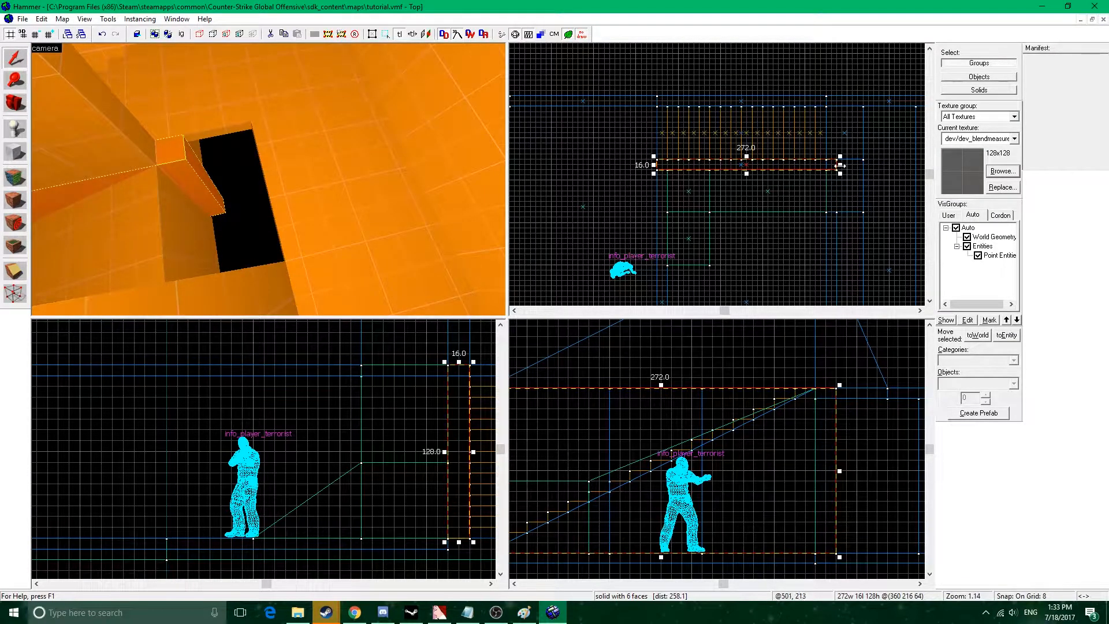
Extend the landing slab at the top of the stairs to 160 units so it covers the gap beside the ramp.
click(188, 106)
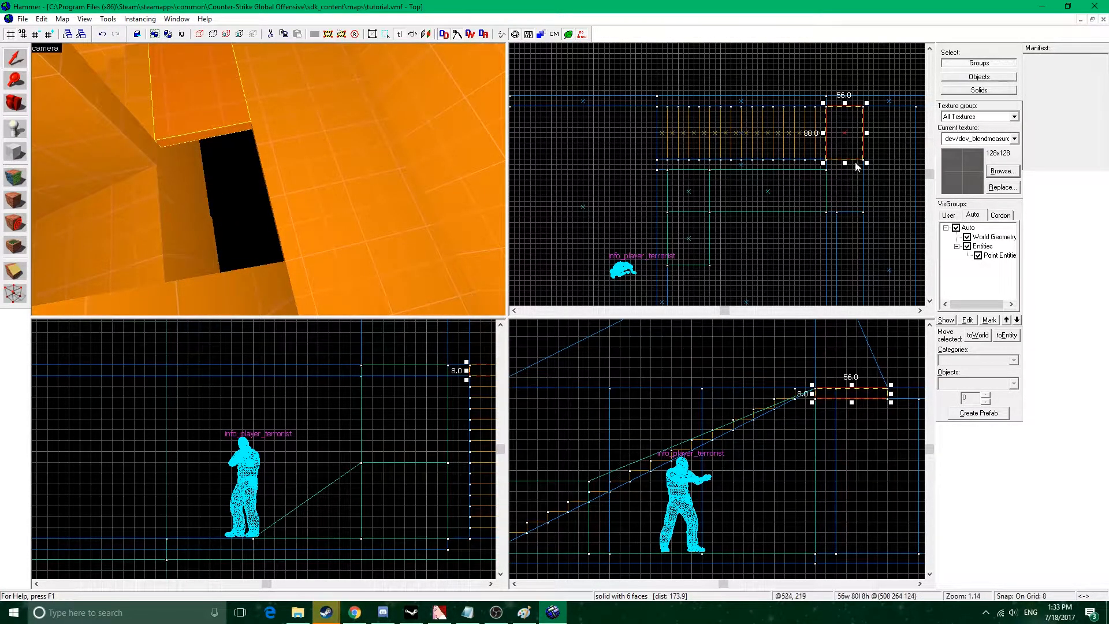
drag(844, 164, 847, 214)
key(z)
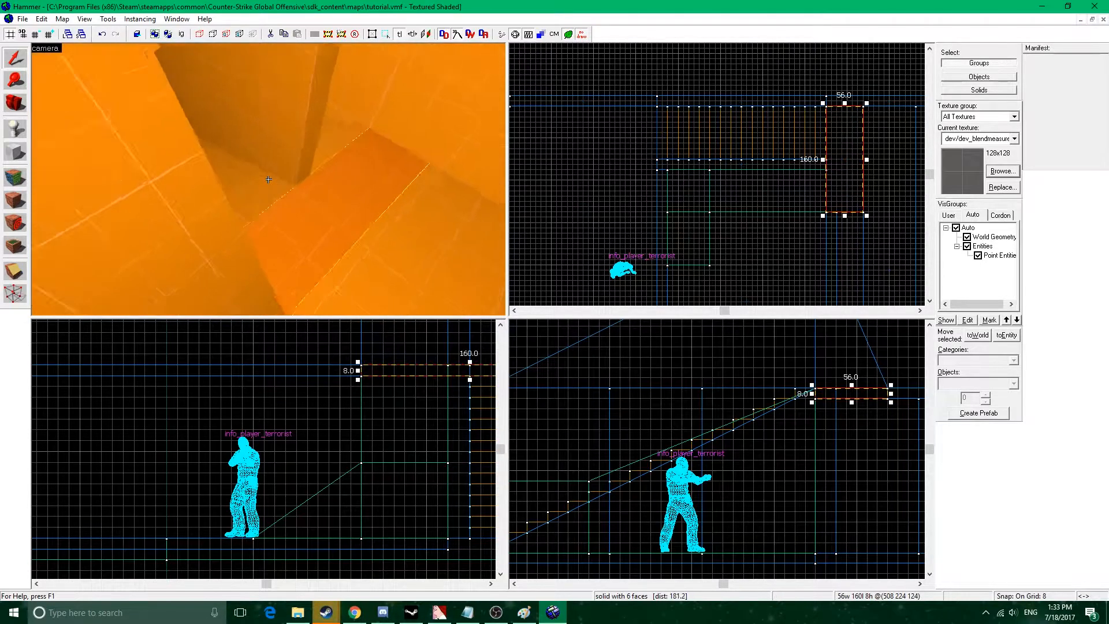
key(s)
key(w)
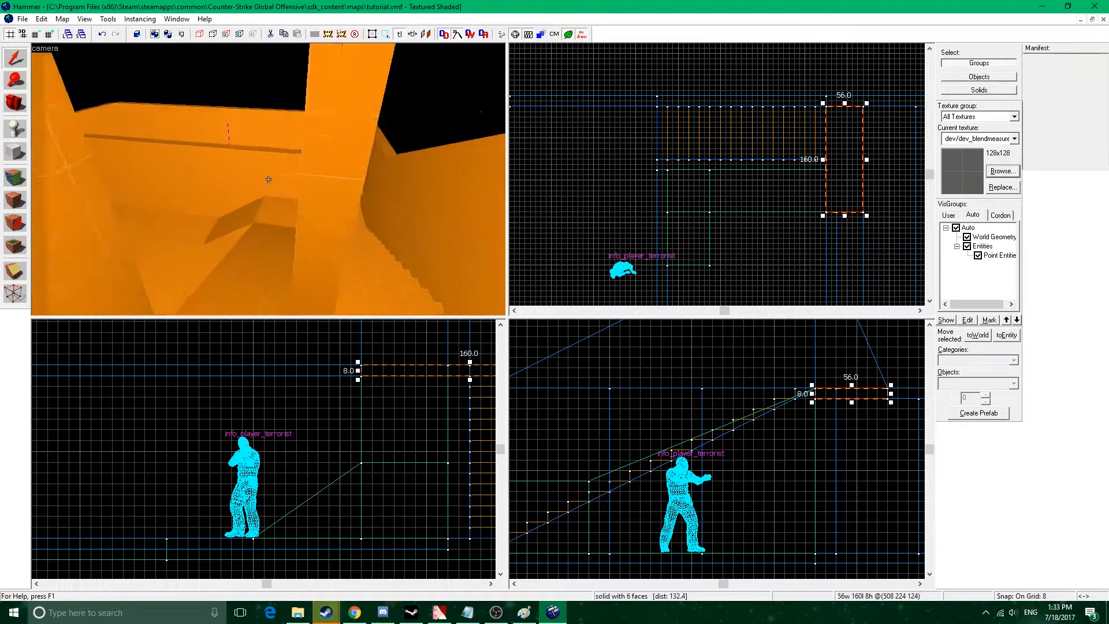
Create an 8 by 64 unit panel, 32 units high, standing on the room floor.
key(s)
key(z)
middle_drag(796, 303, 757, 155)
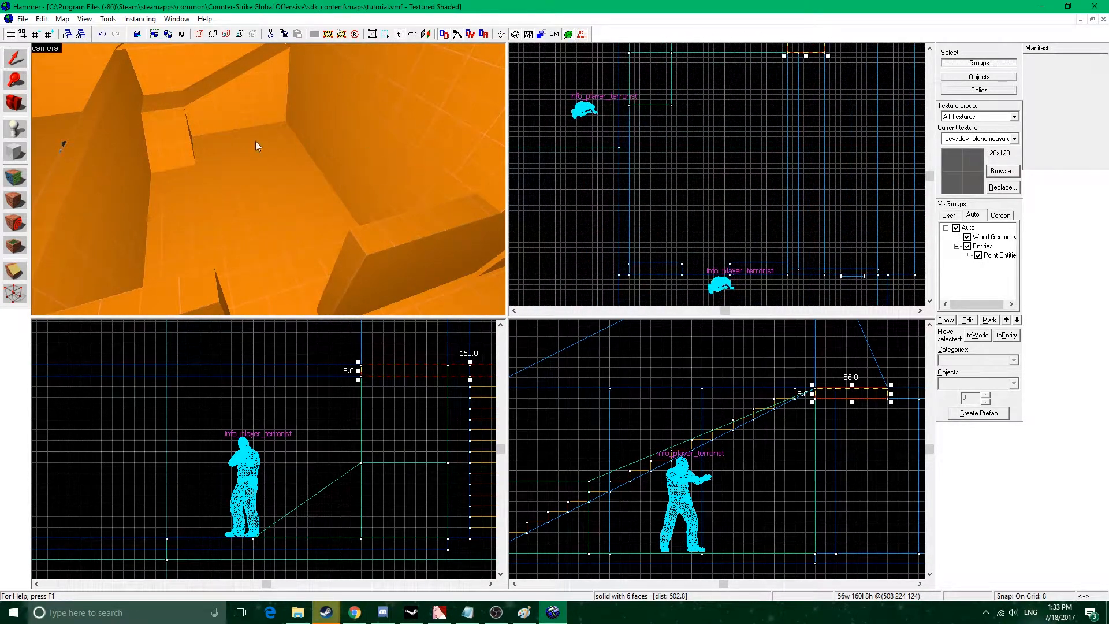
click(17, 152)
drag(680, 128, 687, 177)
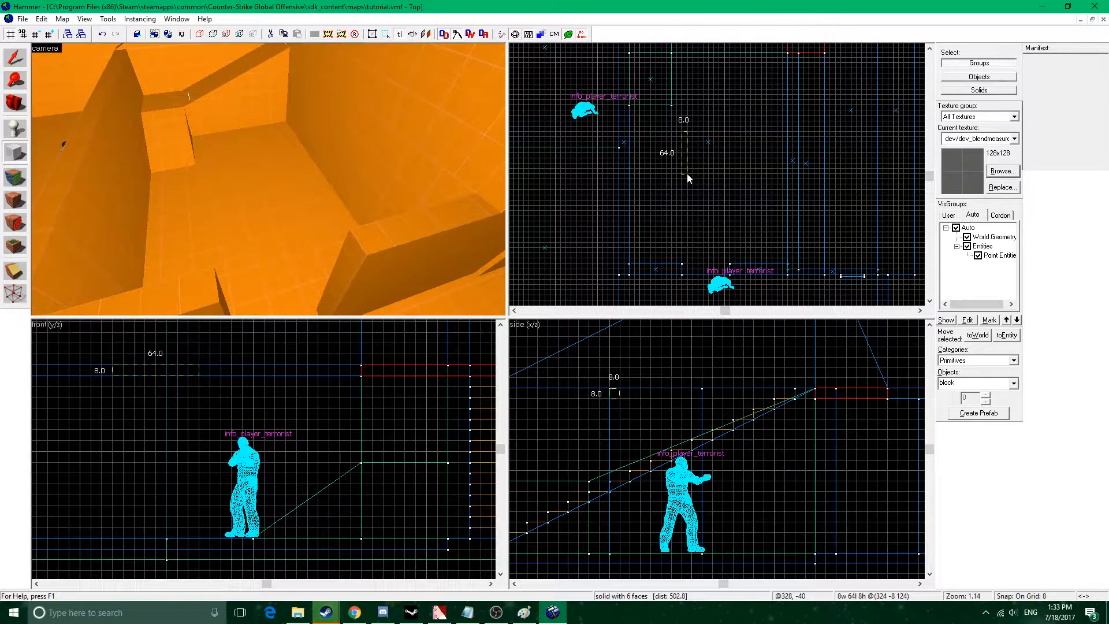
middle_drag(167, 388, 276, 380)
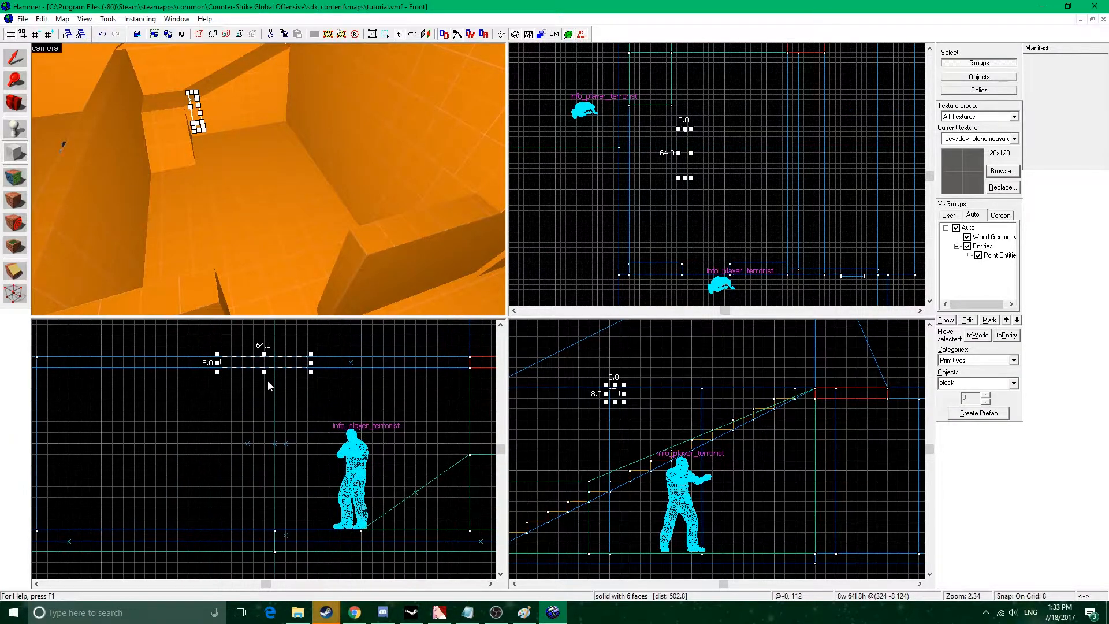
drag(261, 378, 264, 532)
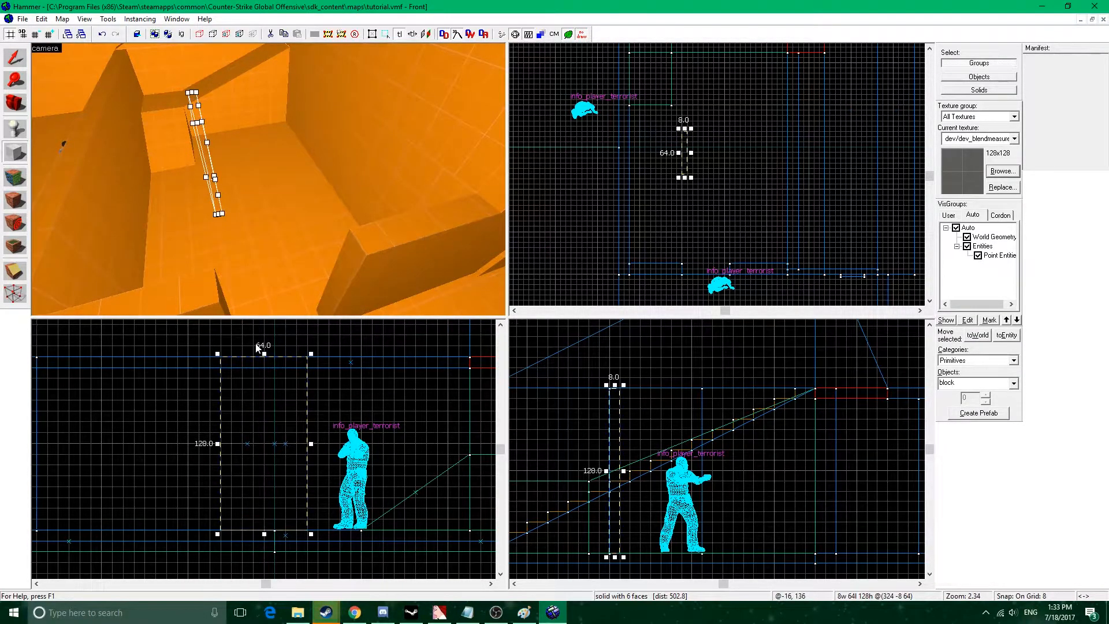
drag(263, 353, 264, 487)
key(Return)
Arrange copies of the 8-unit-thick panel into a rectangular 72 by 64 unit frame on the room floor.
click(16, 59)
scroll(718, 240, up, 3)
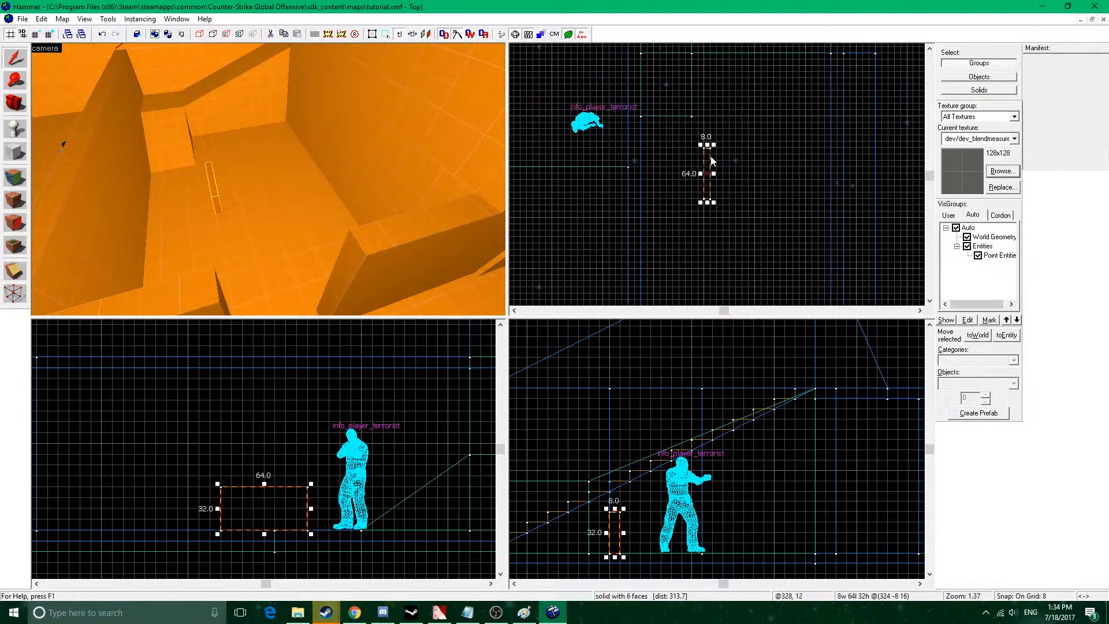
drag(723, 221, 758, 220)
click(212, 178)
Fill the frame with a copy of its side panel resized to 56 by 48 units and 16 units high.
mouse_move(706, 190)
shift+mouse_down()
mouse_move(779, 187)
mouse_move(721, 186)
shift+mouse_up()
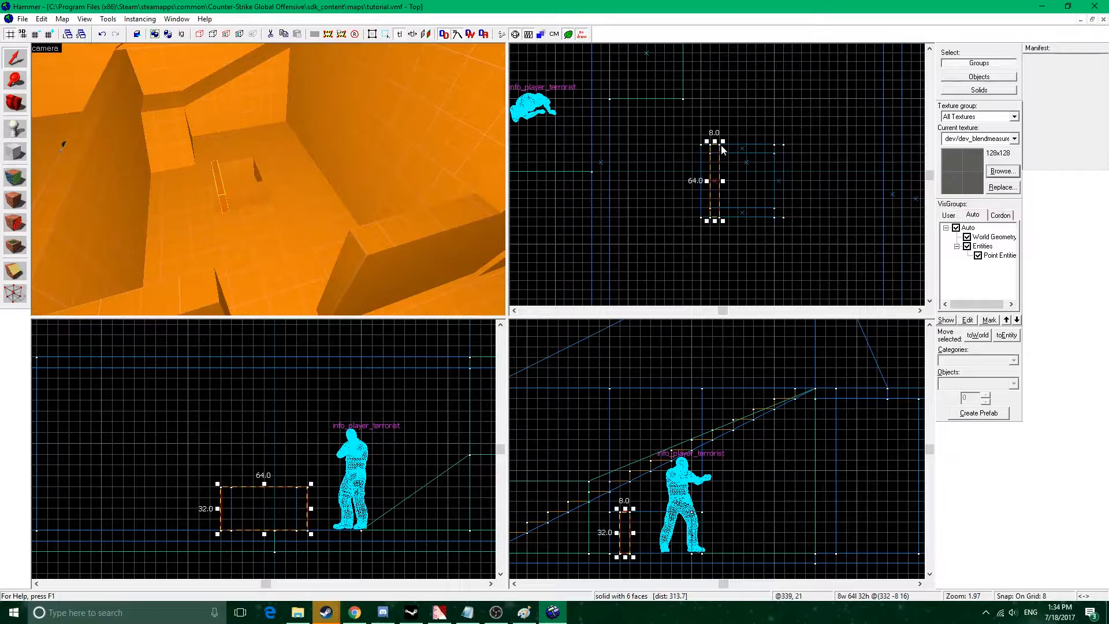
drag(706, 140, 710, 155)
drag(722, 221, 777, 212)
scroll(692, 478, up, 1)
drag(691, 473, 690, 494)
scroll(268, 179, up, 3)
key(s)
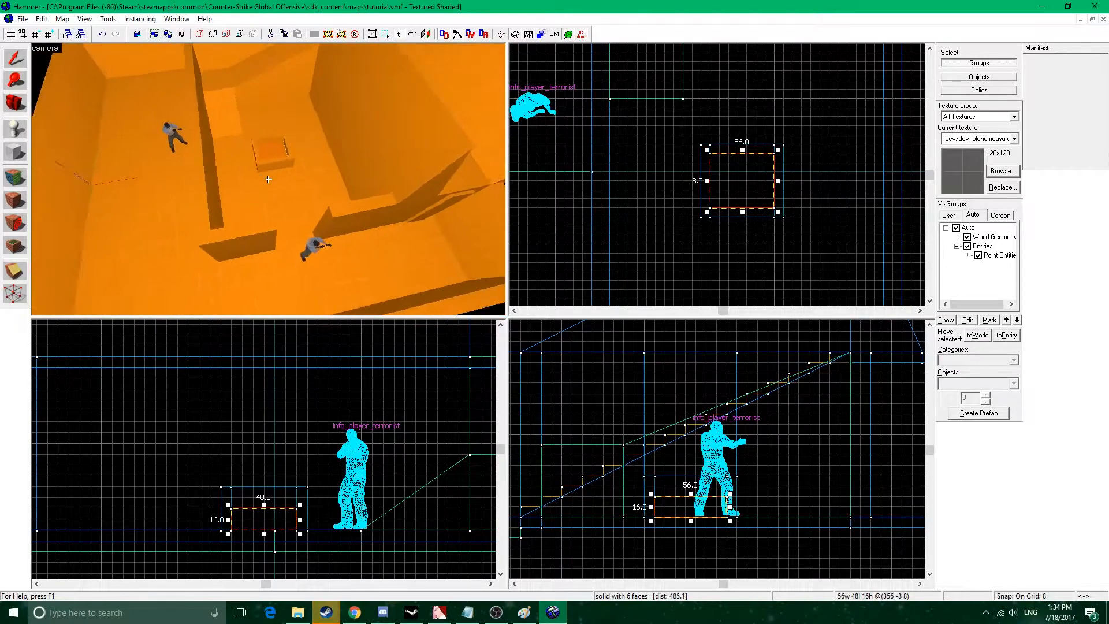
Try to shift all five pieces of the framed box 8 units sideways across the room floor.
key(z)
ctrl+click(270, 175)
ctrl+click(280, 157)
ctrl+click(242, 154)
ctrl+click(262, 141)
drag(745, 167, 750, 166)
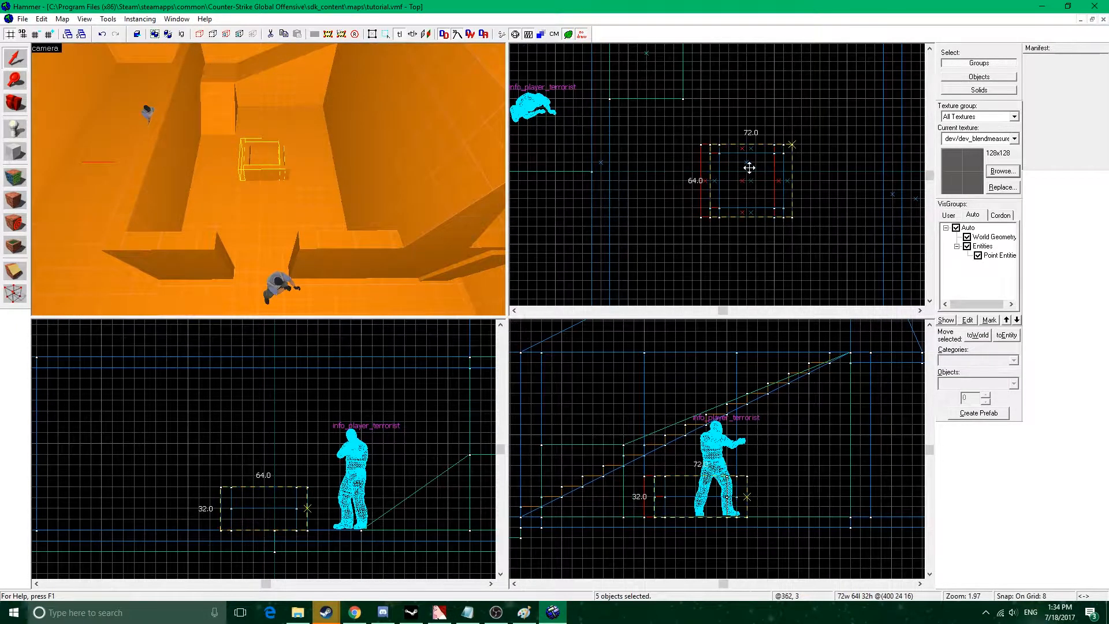
scroll(268, 180, down, 2)
key(w)
key(z)
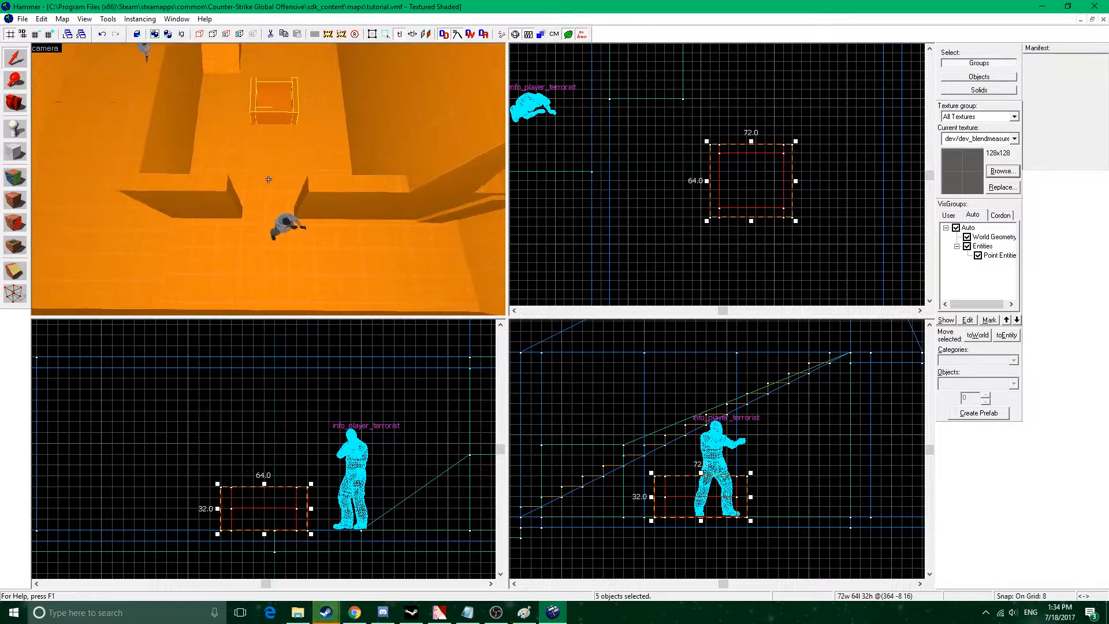
drag(730, 183, 721, 183)
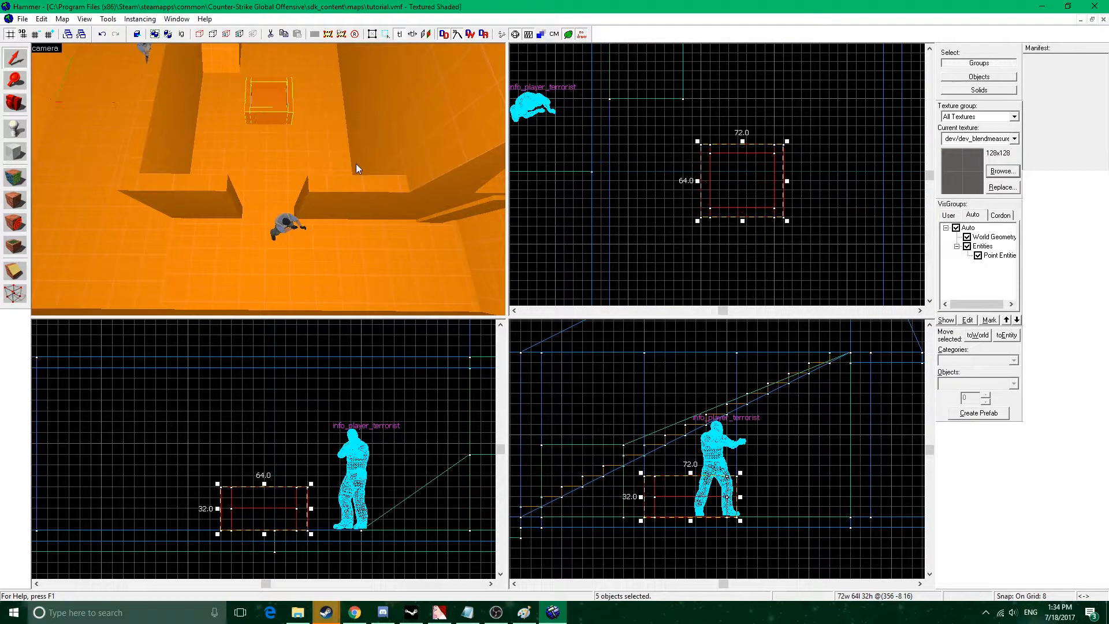
scroll(269, 180, down, 5)
click(141, 169)
scroll(716, 190, down, 3)
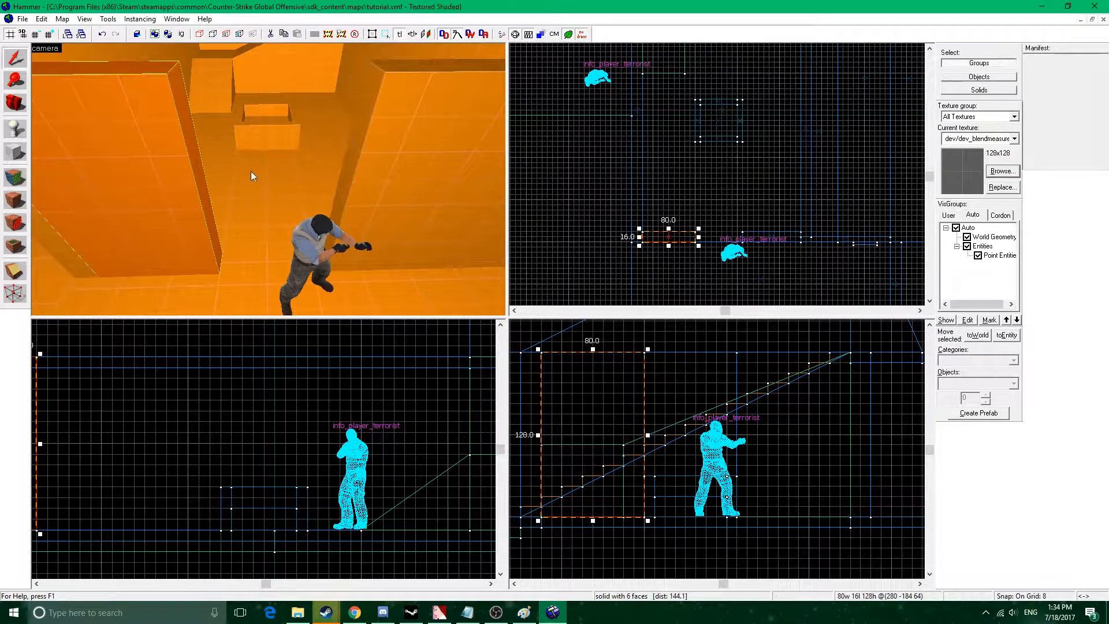
scroll(263, 177, up, 3)
scroll(269, 179, up, 3)
click(15, 151)
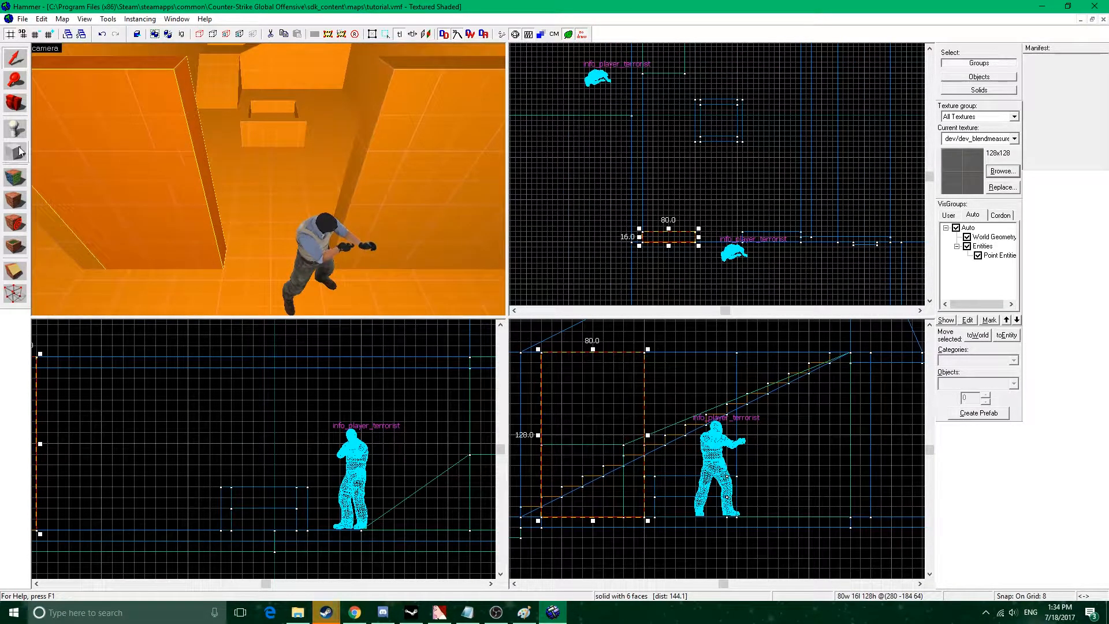
scroll(703, 244, up, 5)
click(21, 60)
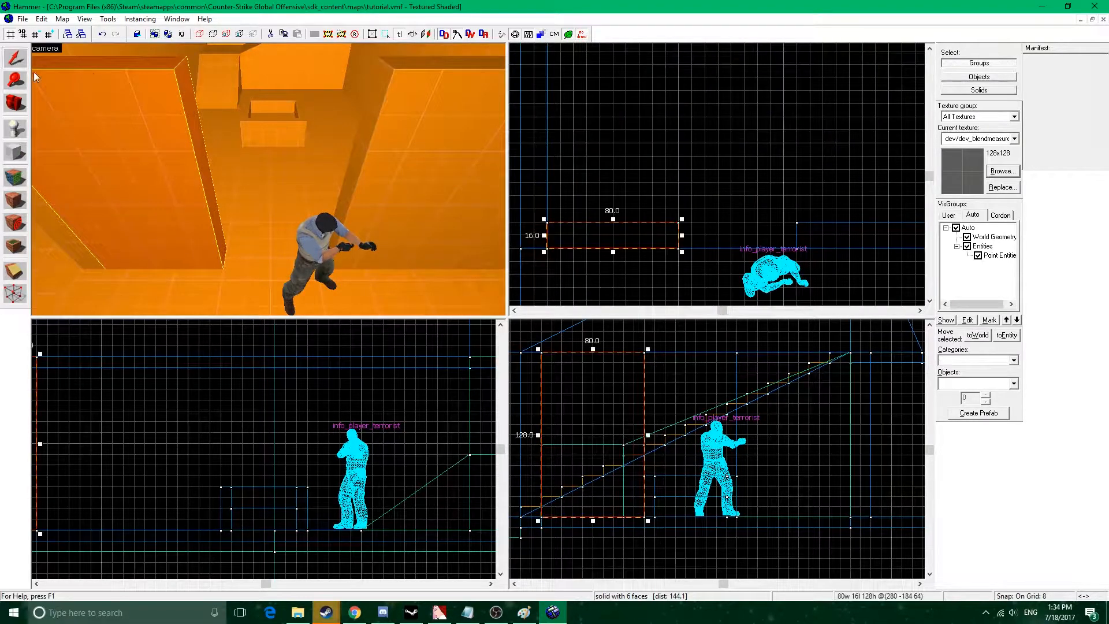
click(678, 180)
drag(678, 180, 798, 248)
click(813, 137)
drag(687, 174, 799, 251)
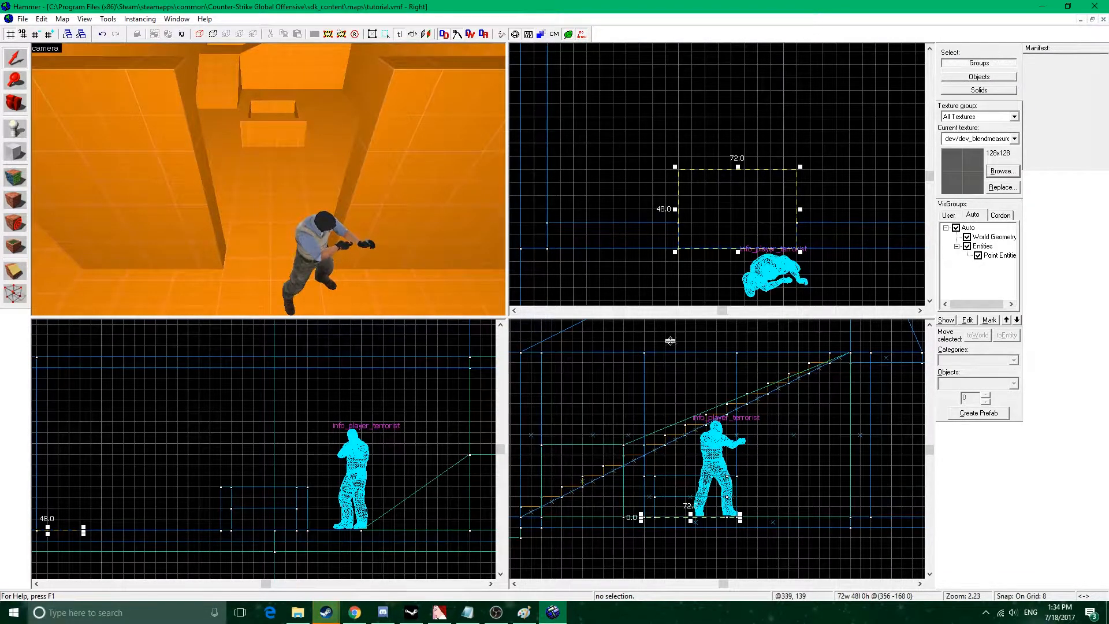
key(z)
key(z)
drag(318, 476, 372, 476)
key(space)
drag(177, 414, 340, 431)
drag(250, 420, 328, 428)
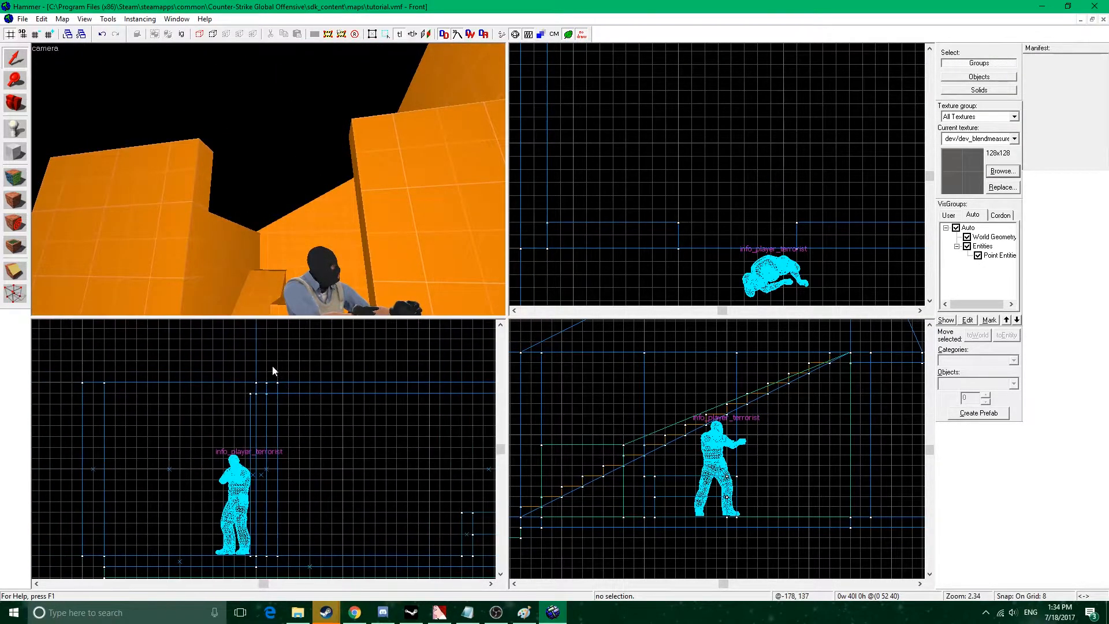
mouse_move(257, 378)
mouse_down()
mouse_move(273, 433)
mouse_move(283, 431)
mouse_up()
key(ctrl+z)
mouse_move(226, 352)
mouse_down()
mouse_move(276, 447)
mouse_move(272, 425)
mouse_up()
drag(252, 349, 257, 380)
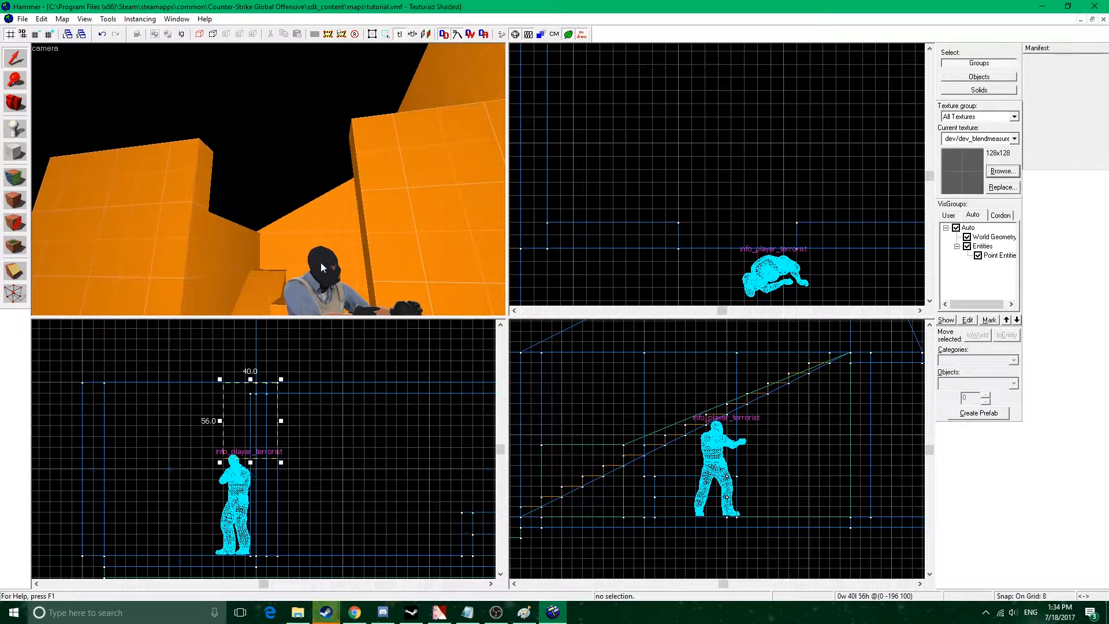
drag(249, 462, 246, 454)
key(Escape)
Outline a 72 by 48 unit volume, 136 units high, in front of the doorway and choose the arch primitive for it.
scroll(713, 186, down, 4)
drag(704, 171, 760, 208)
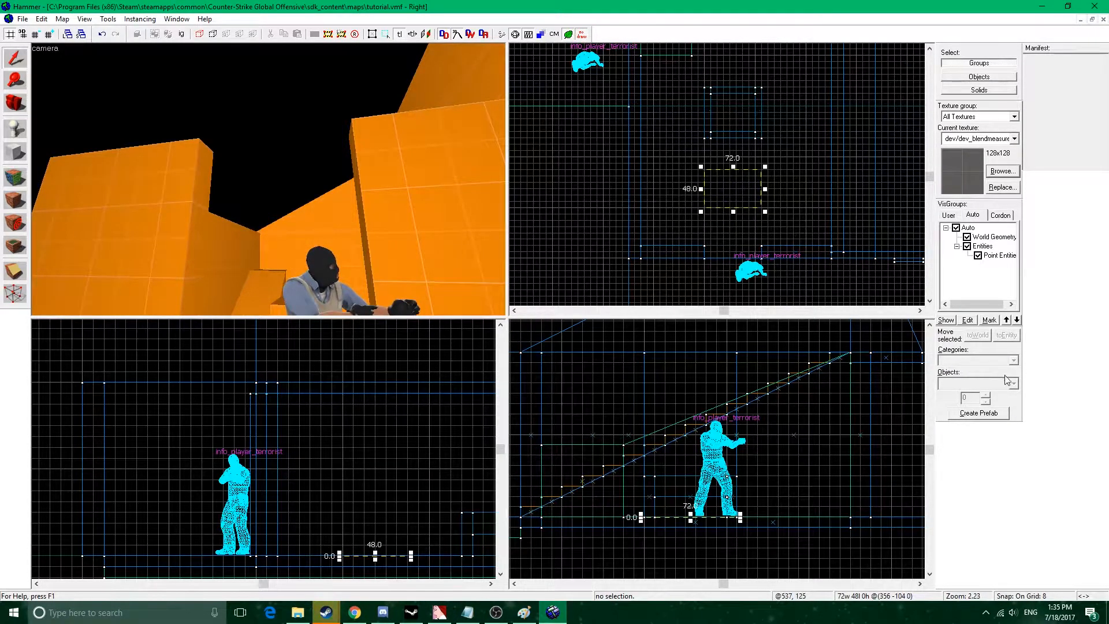
click(15, 152)
drag(701, 166, 764, 212)
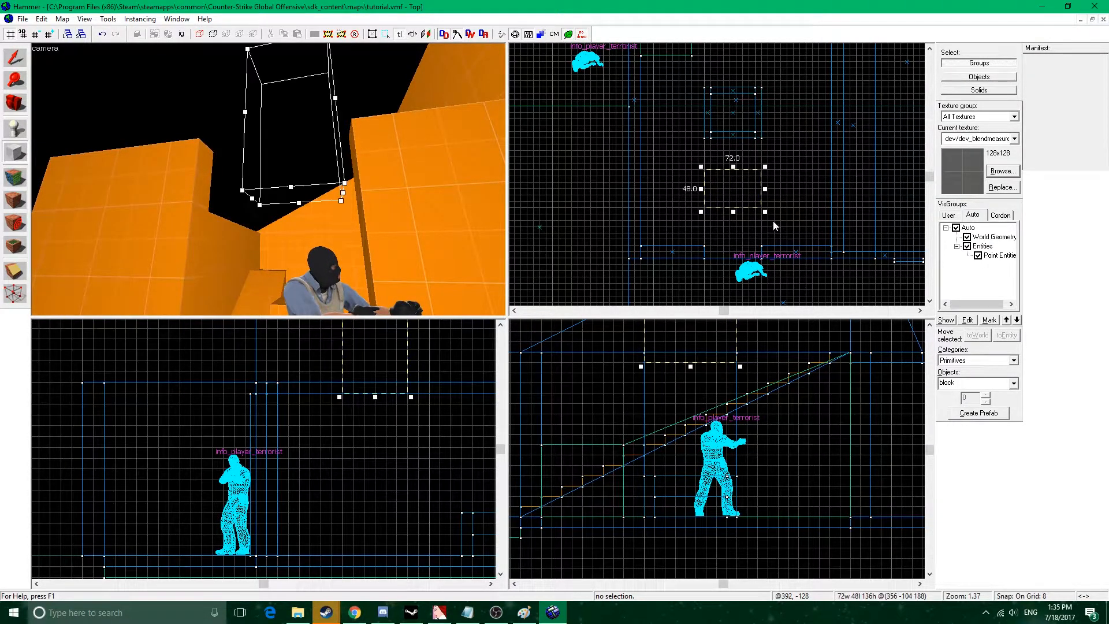
click(1015, 384)
click(970, 393)
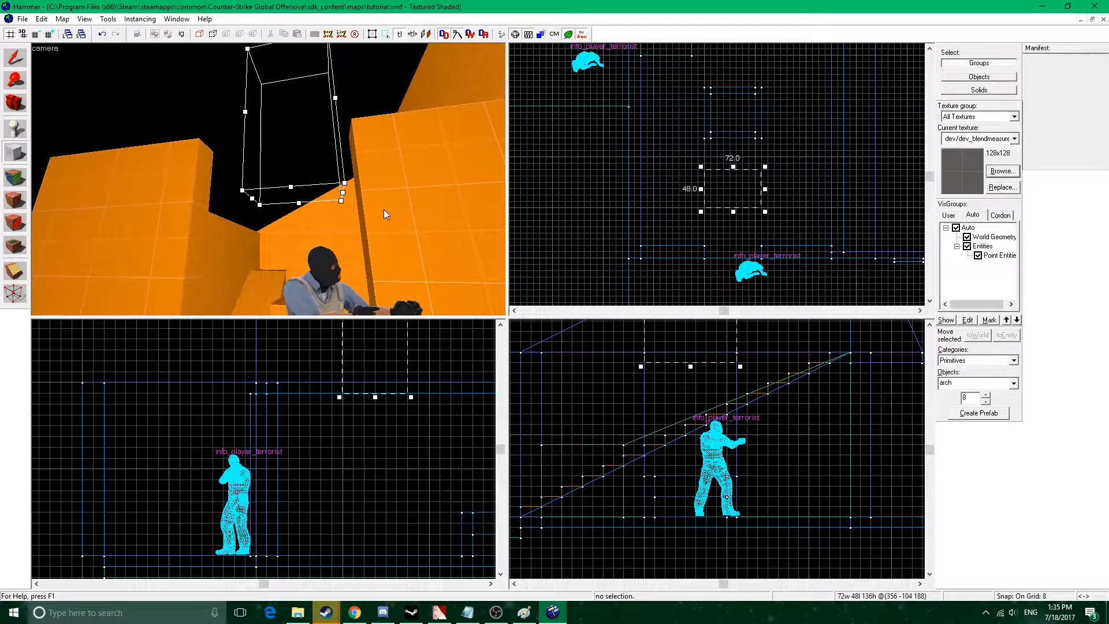
Generate the arch with 12 sides, a wall width of 16 and a 180-degree arc.
key(Return)
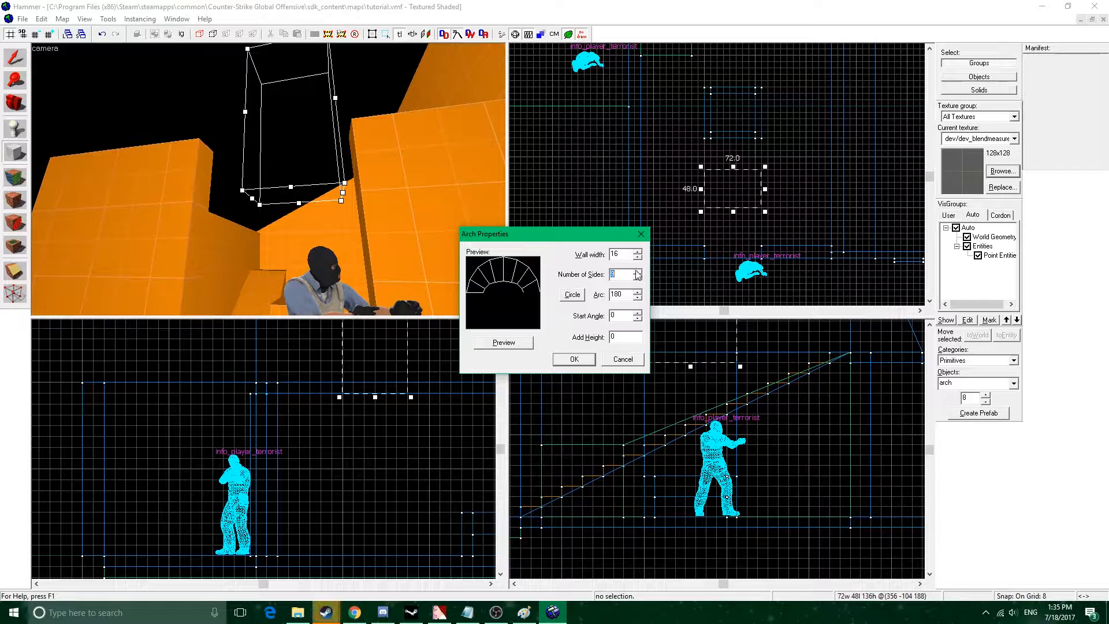
click(514, 342)
click(638, 271)
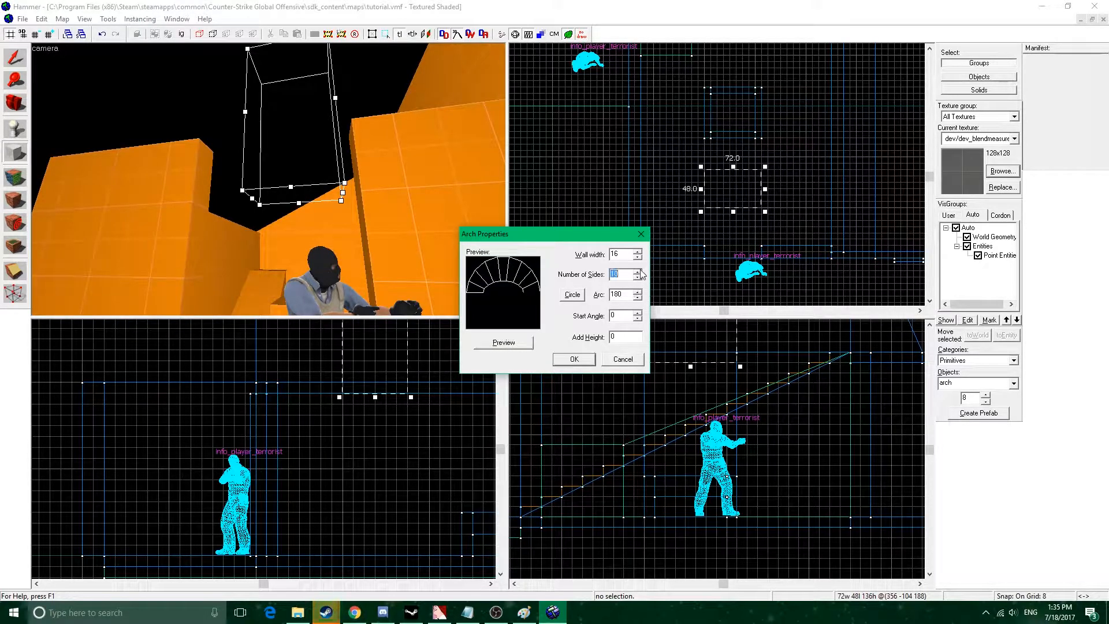
click(504, 343)
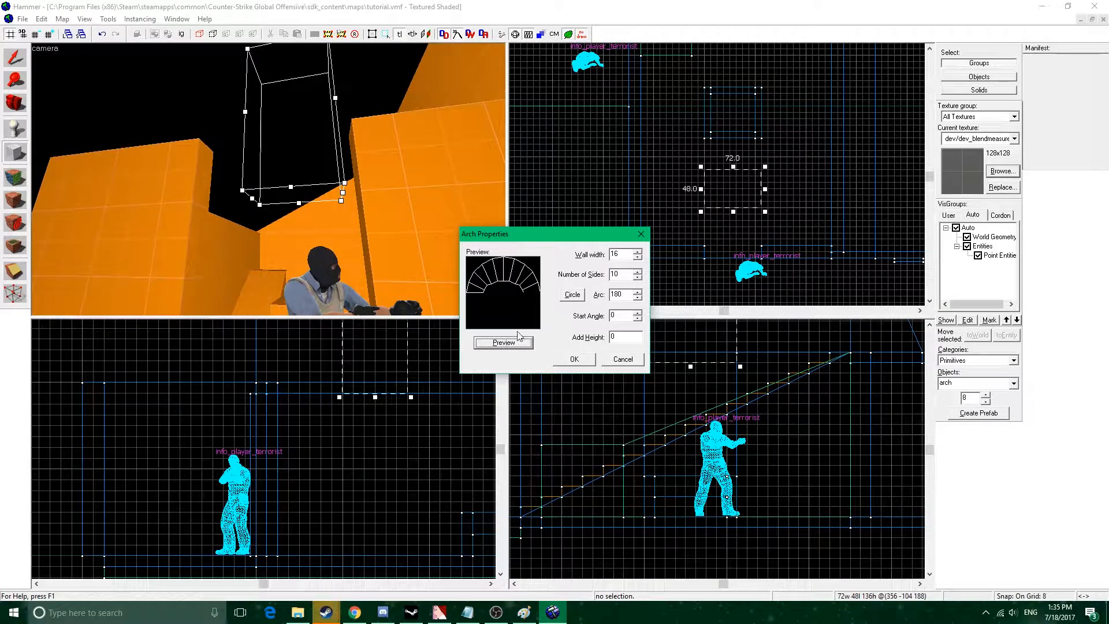
click(638, 272)
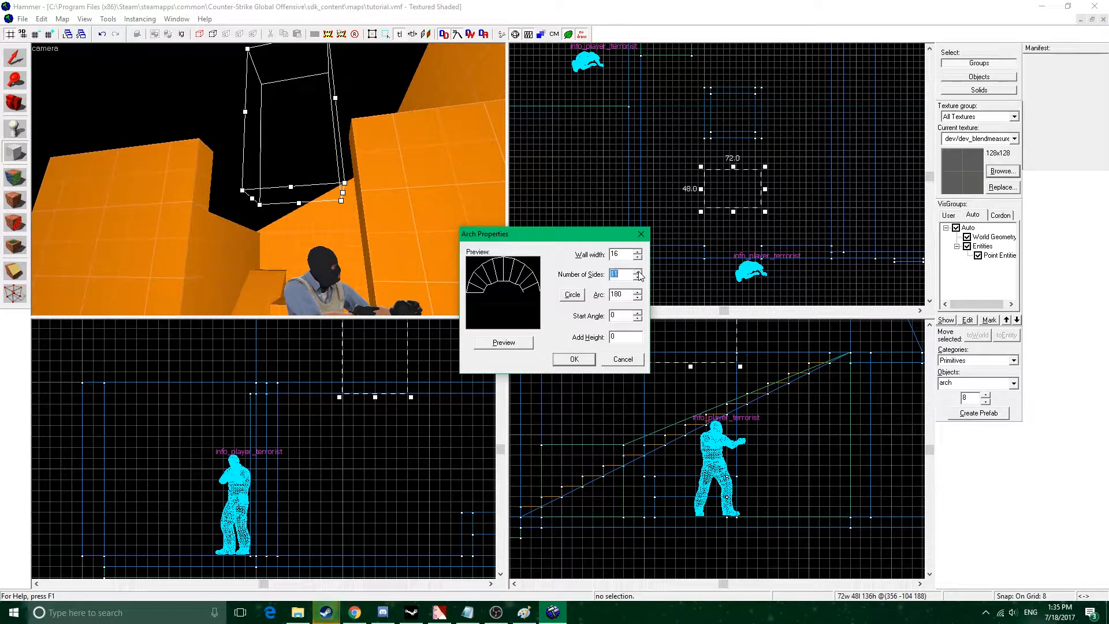
click(518, 346)
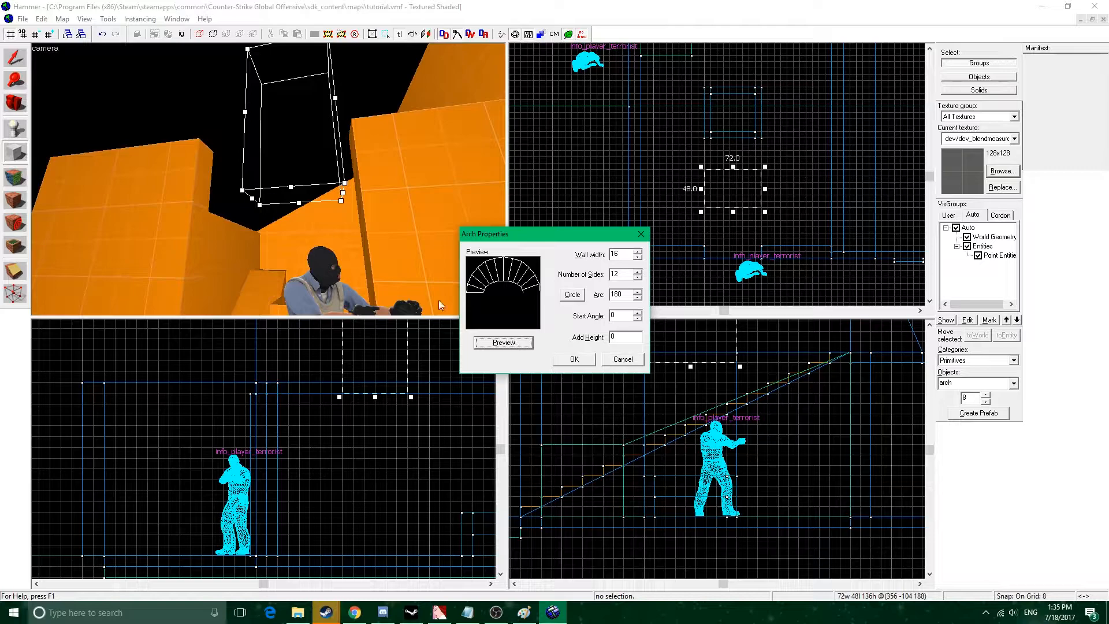
click(575, 360)
Select the new arch group and rotate it 90 degrees so its opening faces the doorway.
click(16, 57)
right_click(734, 179)
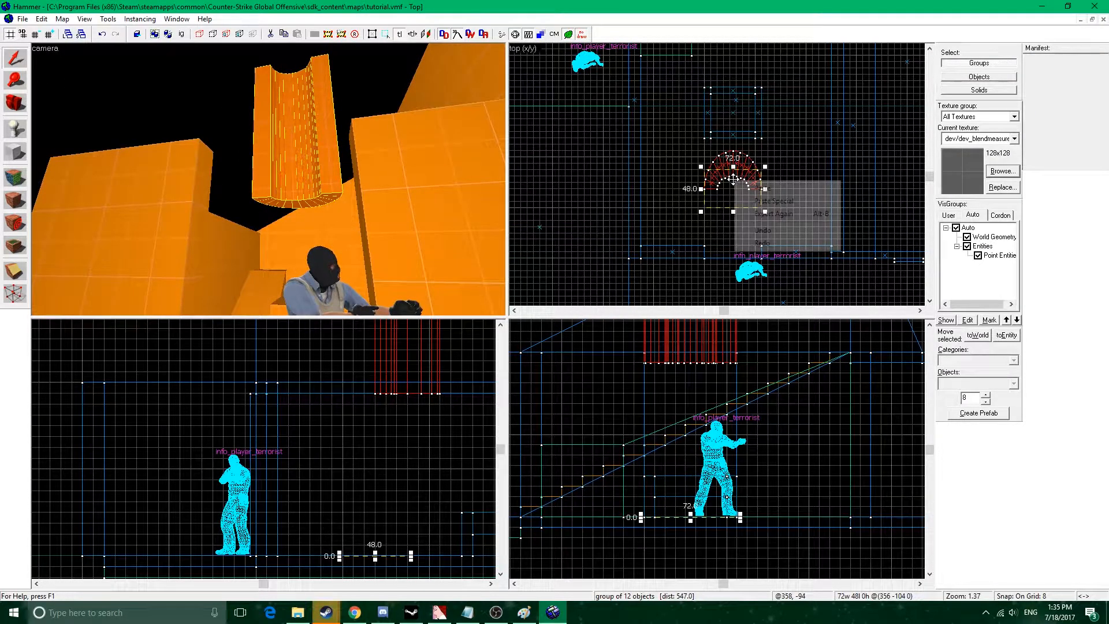
click(314, 99)
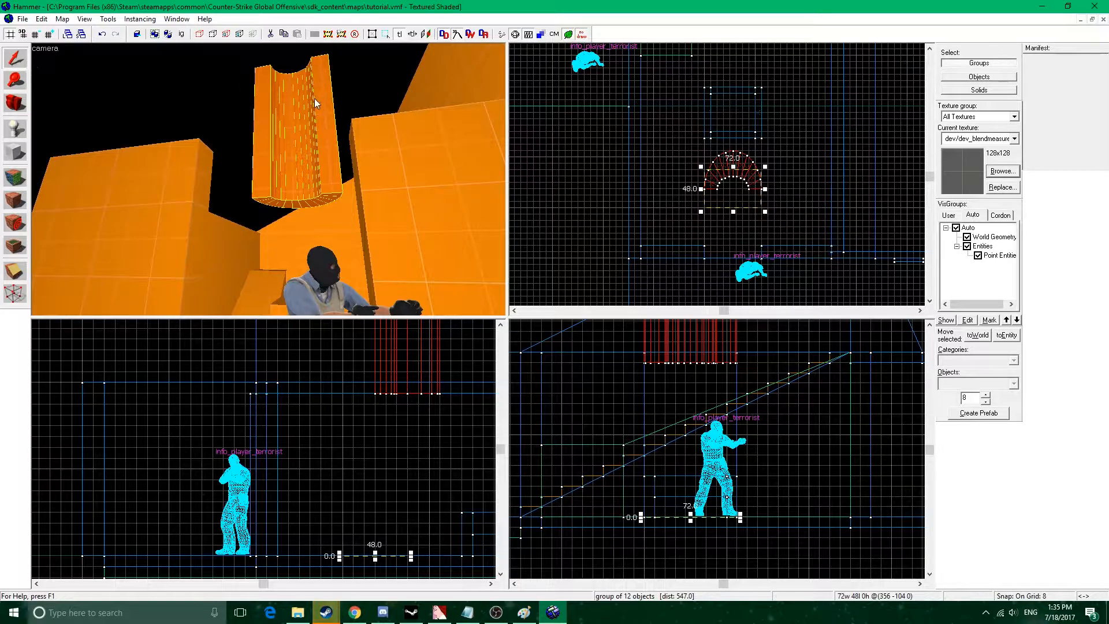
click(870, 204)
click(293, 119)
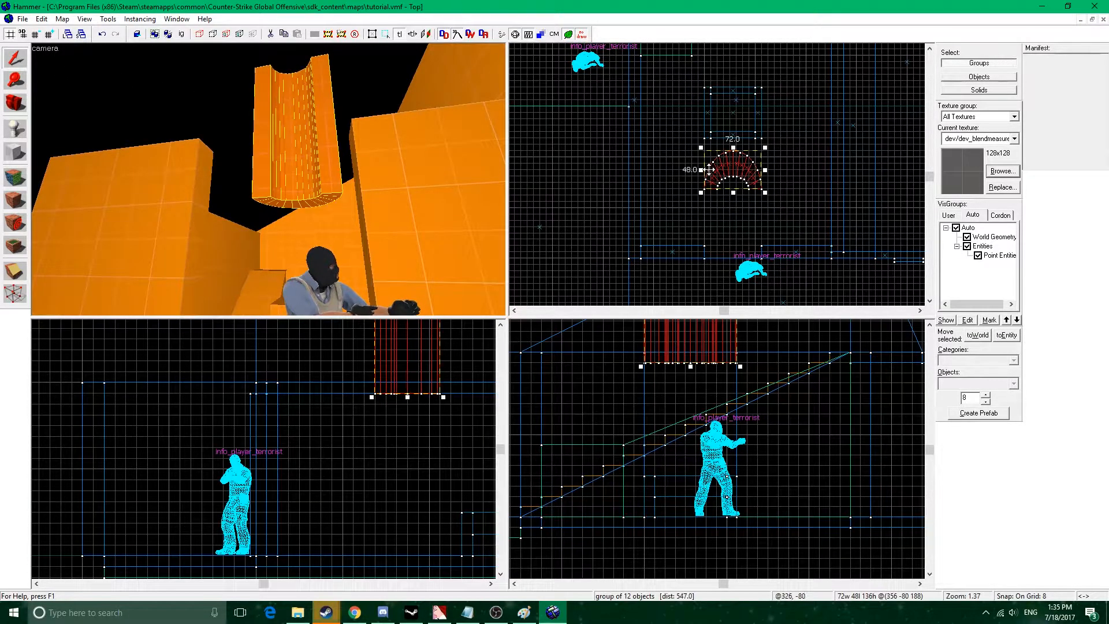
right_click(726, 169)
click(786, 361)
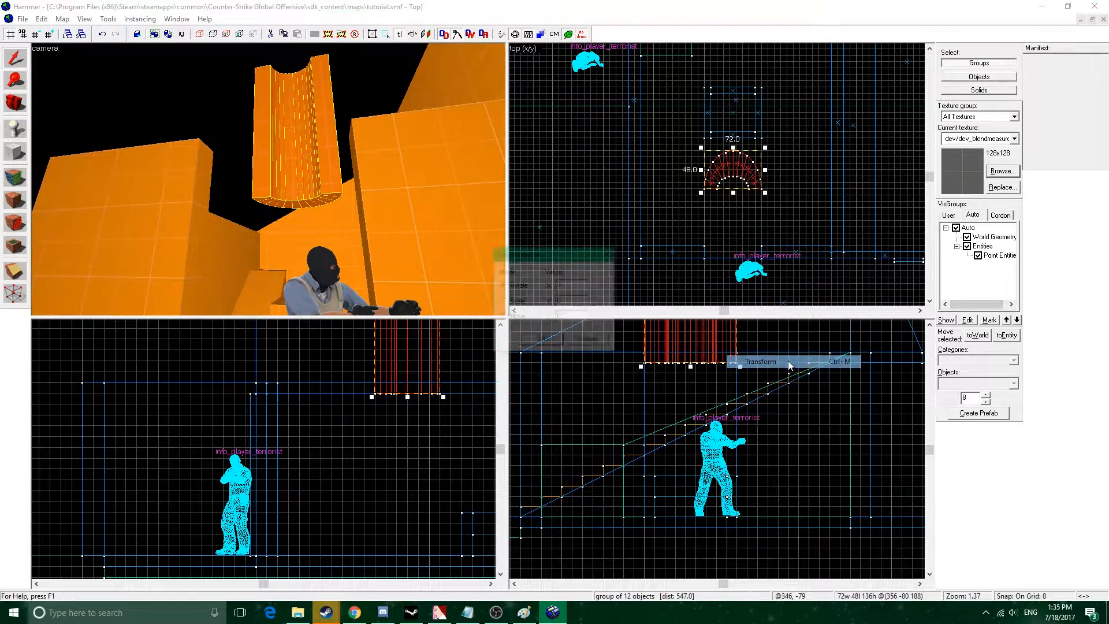
text(90)
click(543, 340)
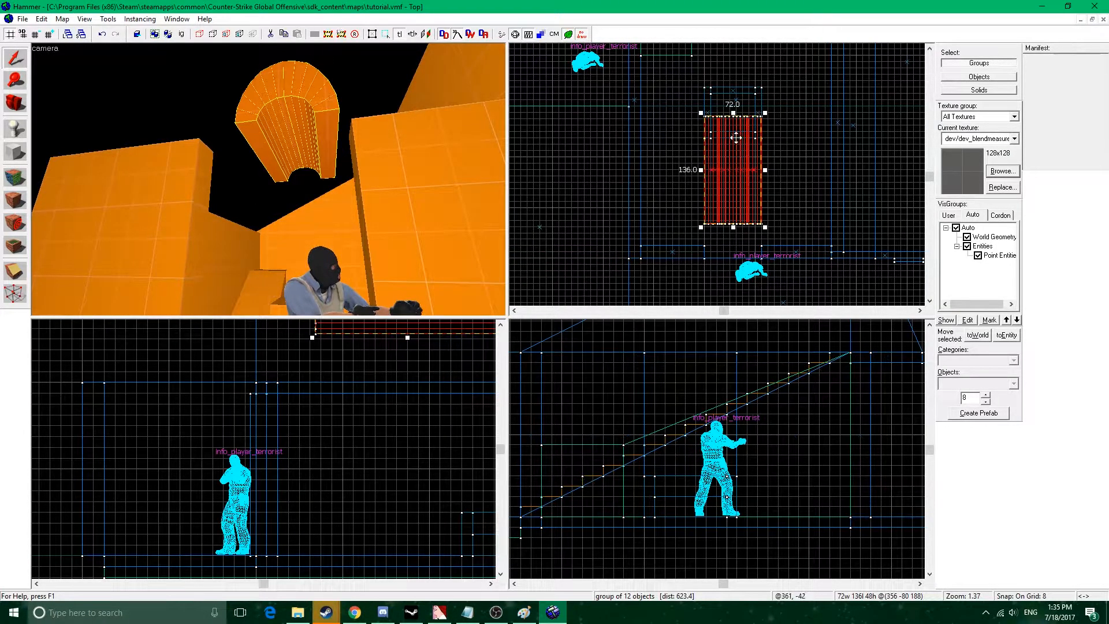
Shorten the arch to 20 units deep and shift it over the doorway wall on a 2-unit grid.
drag(732, 113, 735, 245)
scroll(736, 247, up, 4)
middle_drag(741, 252, 741, 198)
scroll(741, 198, up, 4)
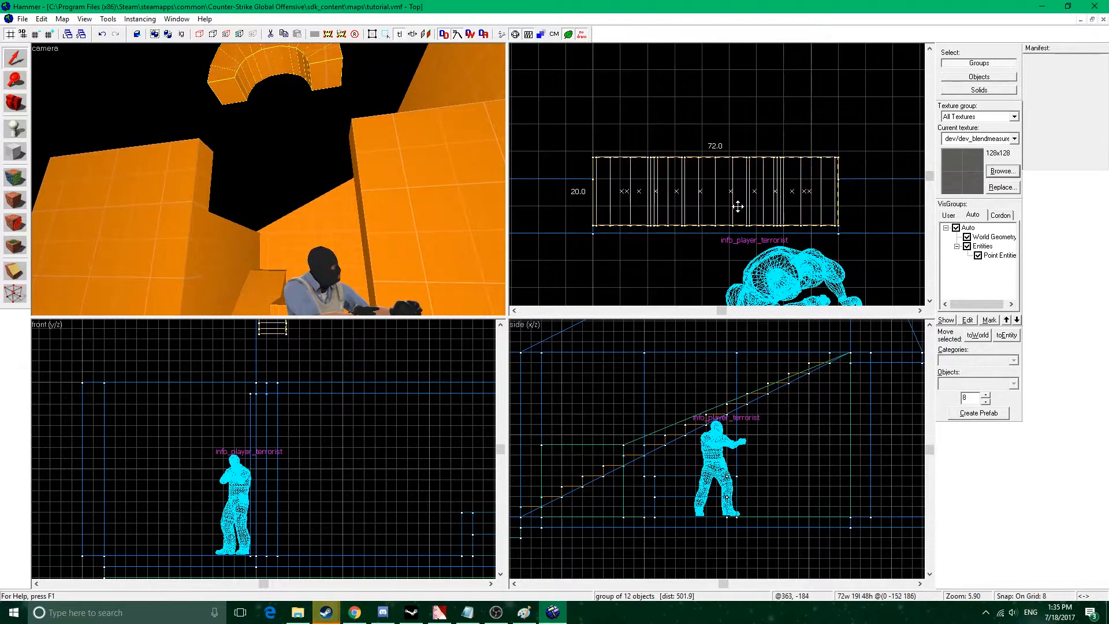
key(bracketleft)
drag(738, 201, 741, 206)
key(bracketleft)
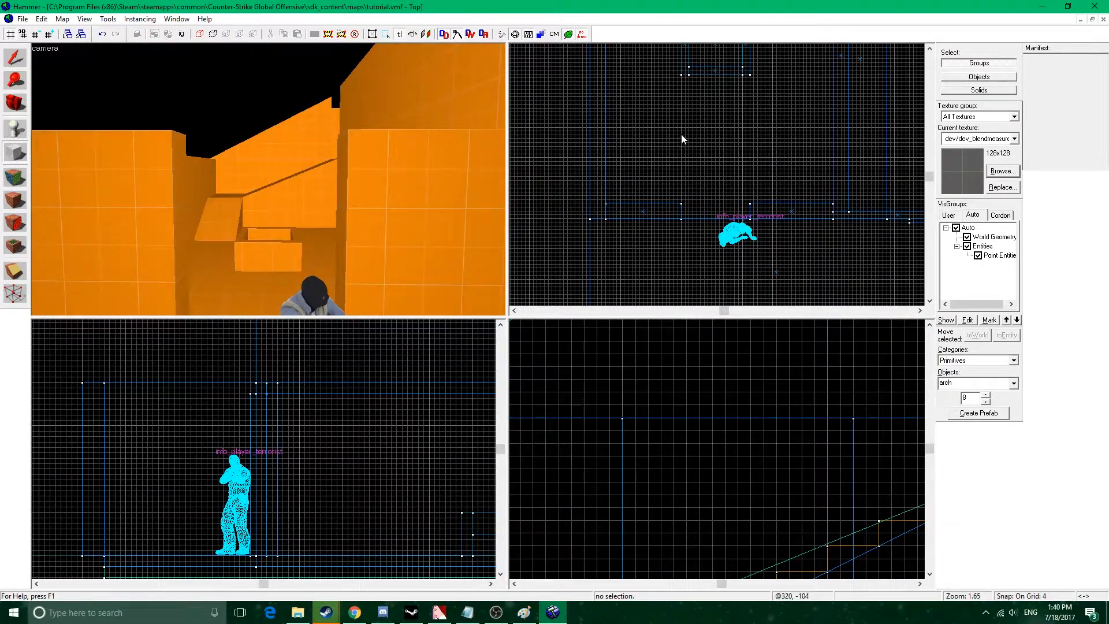
Create an 8-sided arch at the doorway from a 104 by 96 unit volume, 64 units high, with a wall width of 16.
drag(680, 127, 761, 210)
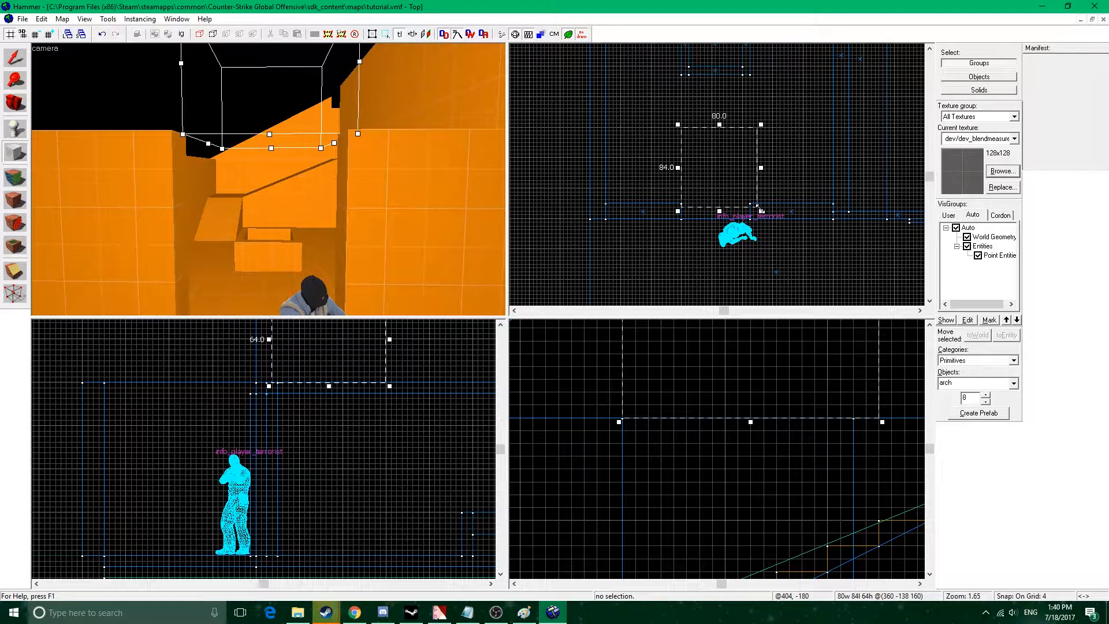
key(bracketright)
scroll(676, 212, up, 3)
drag(687, 212, 668, 226)
middle_drag(818, 233, 783, 248)
drag(792, 165, 801, 168)
key(z)
key(z)
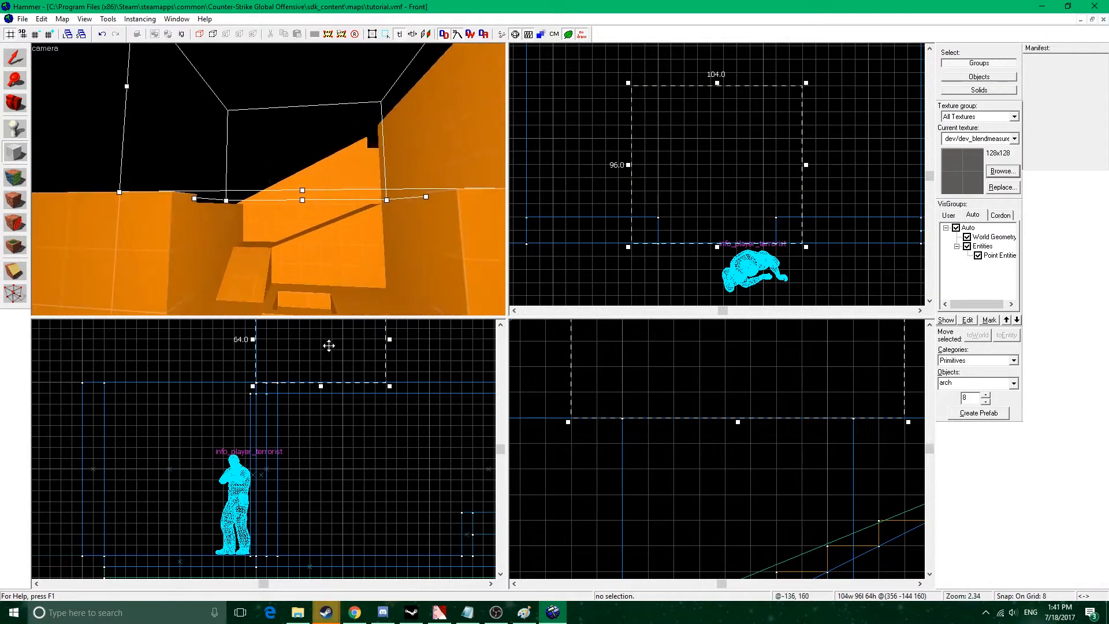
middle_drag(357, 389, 370, 439)
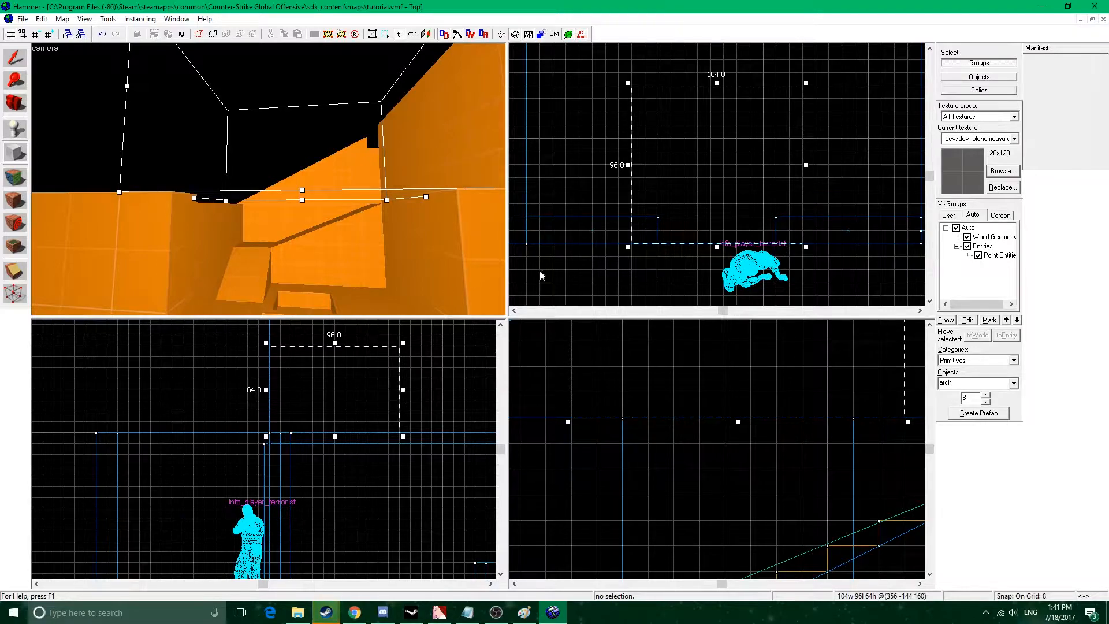
key(Return)
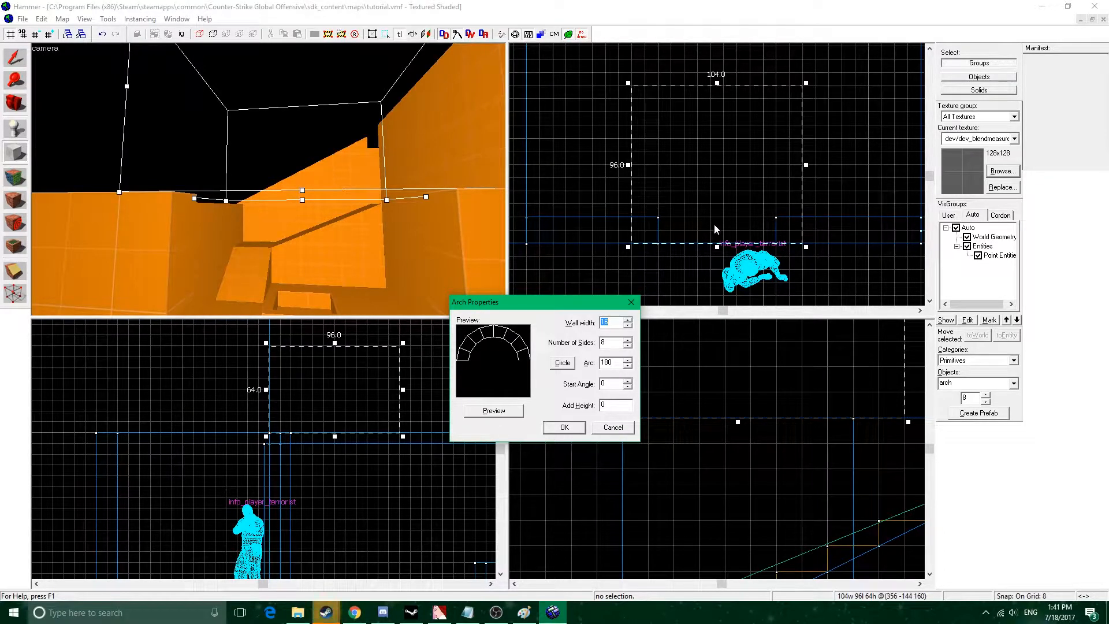
click(580, 427)
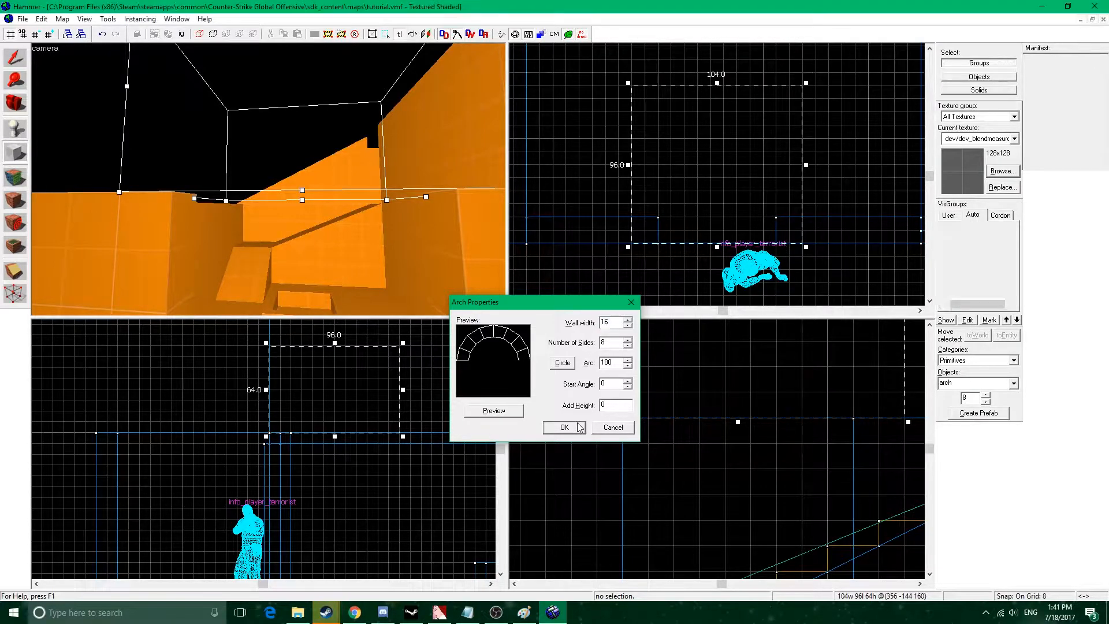
Rotate the new arch 90 degrees about X, with Y and Z at 0, so it stands upright.
click(19, 62)
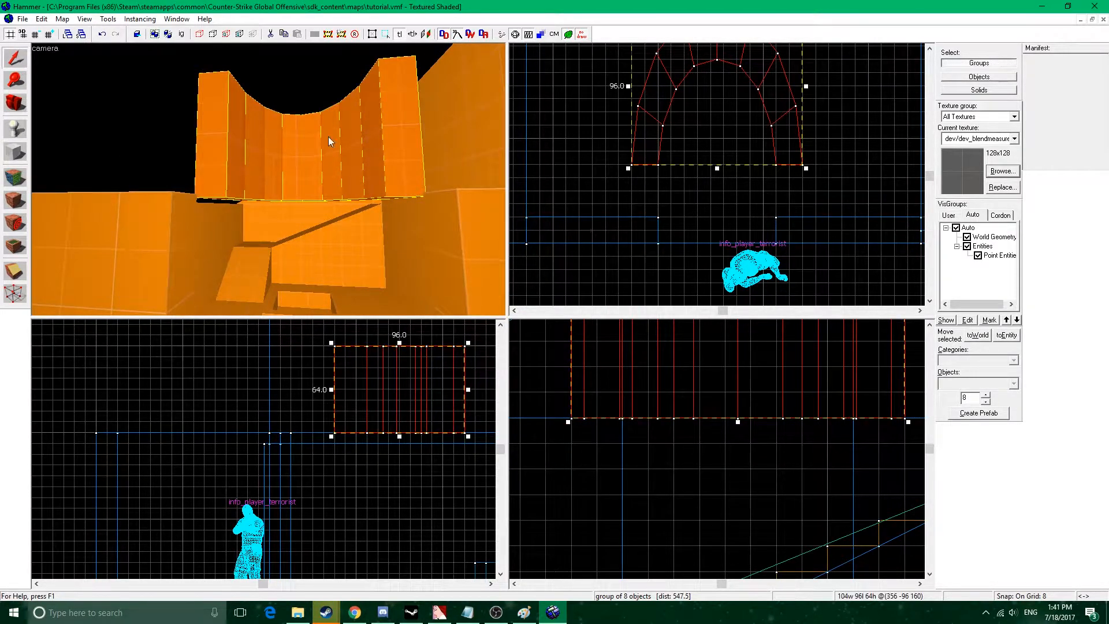
right_click(759, 116)
click(803, 310)
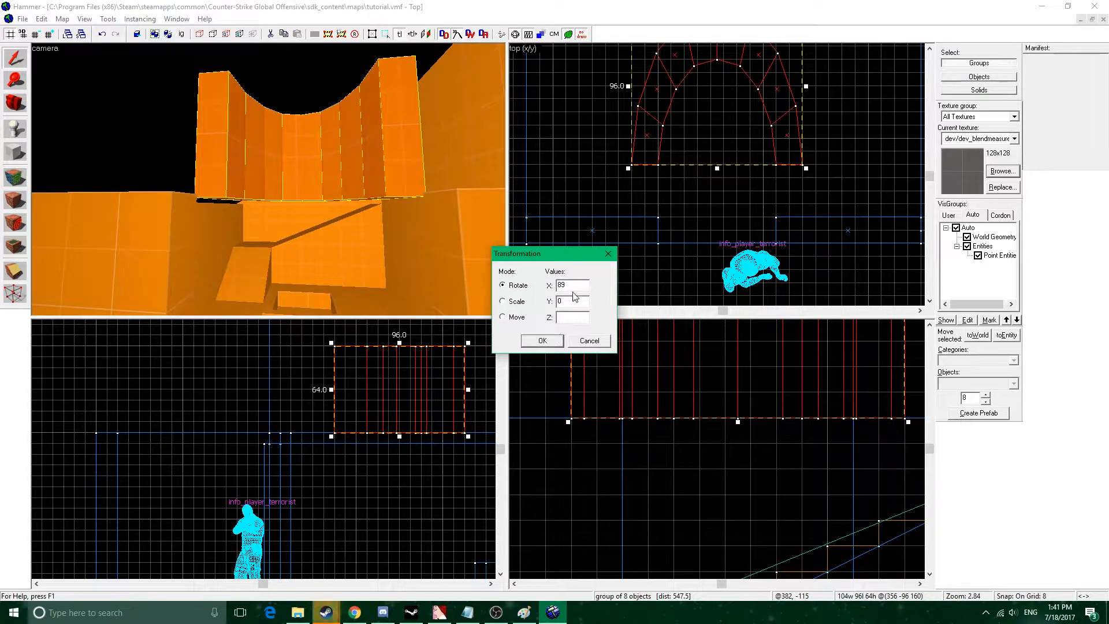
click(543, 341)
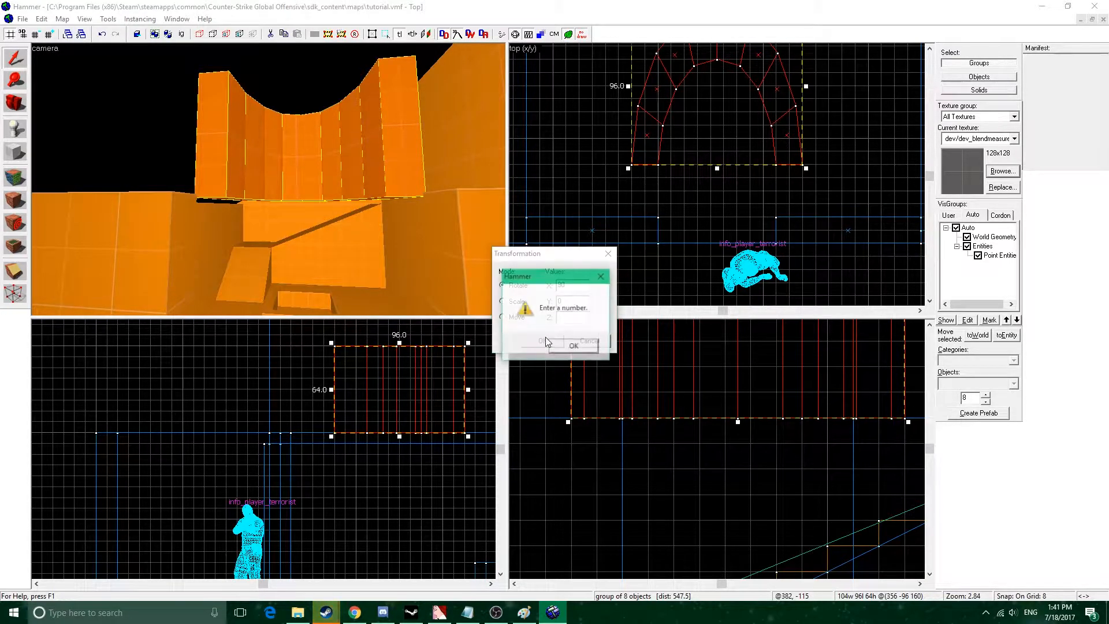
click(573, 345)
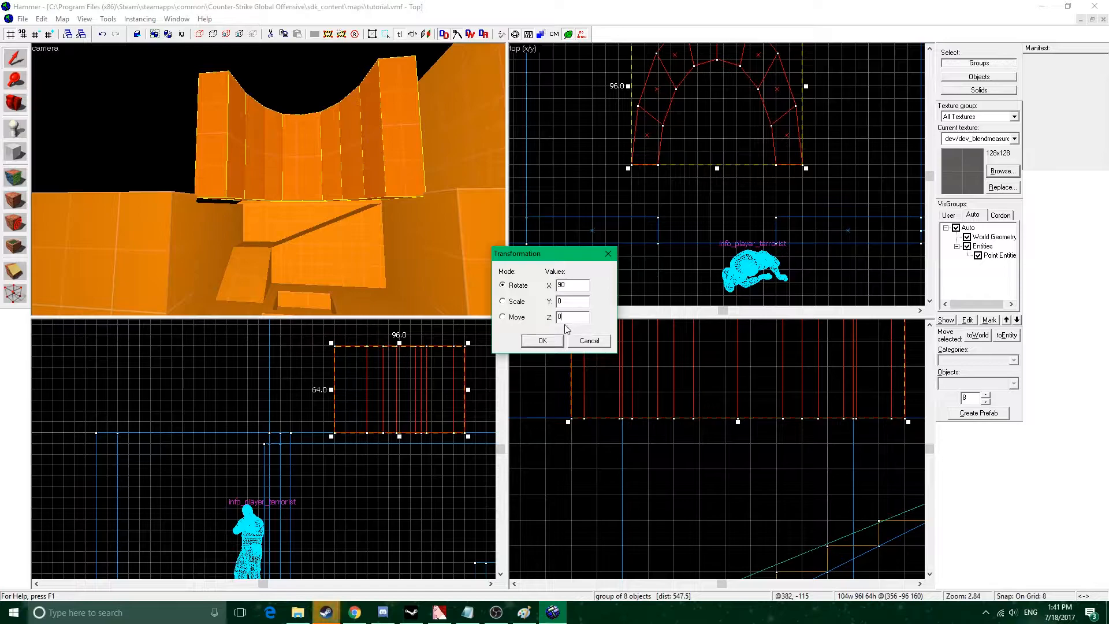
text(0)
click(542, 341)
Move the upright arch against the outer face of the doorway wall and rest its feet on the wall's top edge.
drag(715, 120, 720, 193)
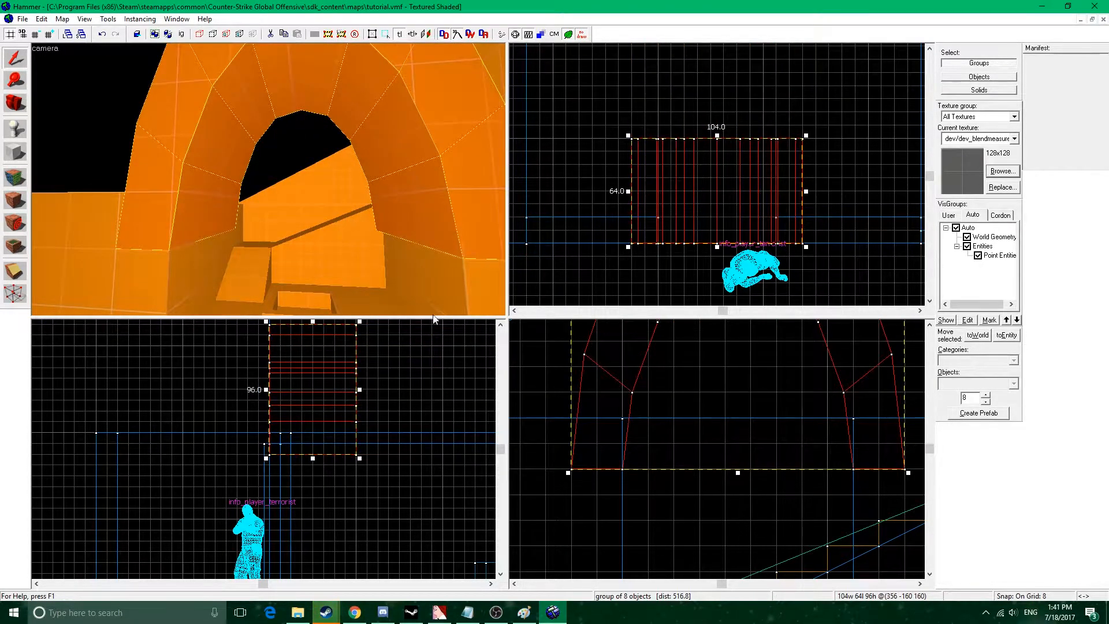
middle_drag(698, 413, 684, 446)
drag(684, 445, 687, 402)
middle_drag(704, 381, 700, 430)
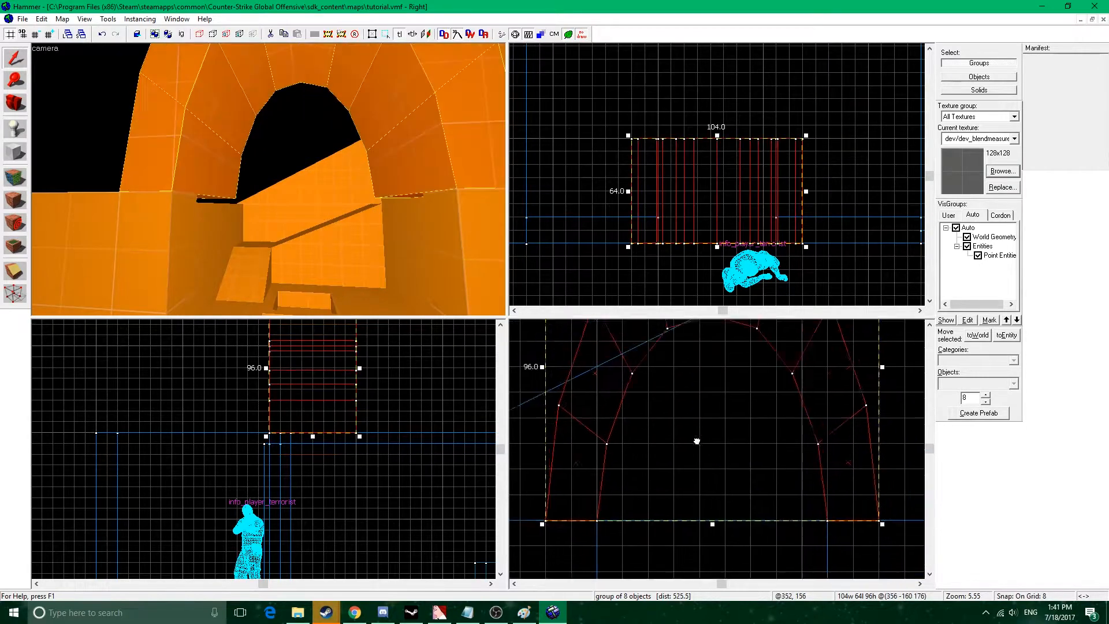
scroll(700, 429, down, 5)
drag(703, 352, 700, 403)
key(z)
key(s)
key(z)
key(Escape)
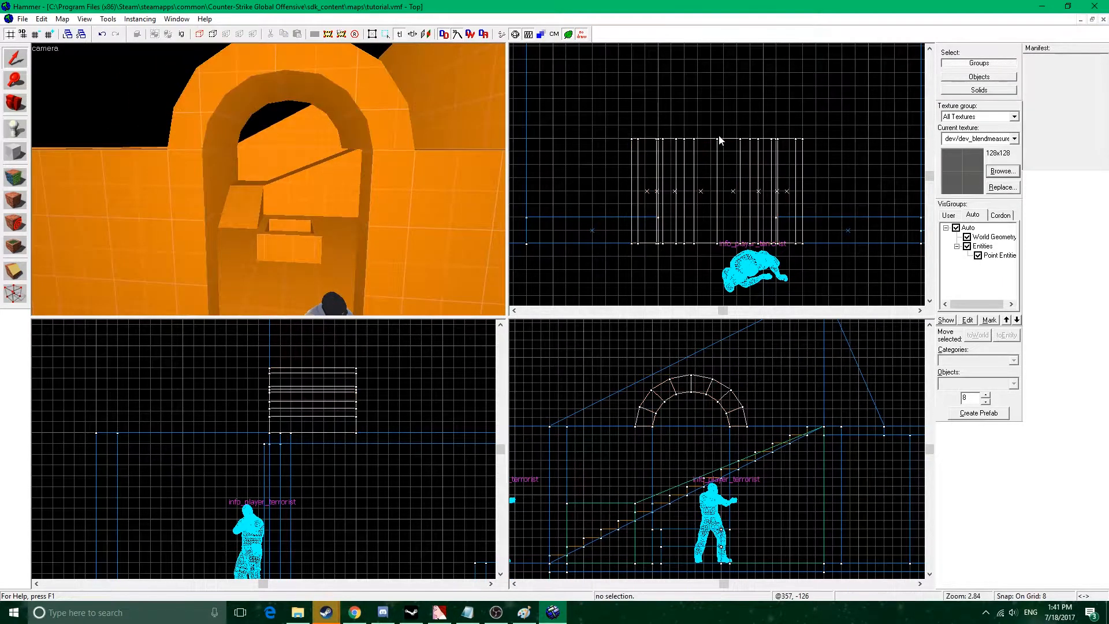
Shorten the arch's depth to 16 units to match the thickness of the doorway wall.
click(245, 102)
drag(718, 135, 731, 211)
key(z)
key(w)
key(s)
key(z)
Lower the arch 48 units into the doorway so its crown lines up with the wall's top edge.
drag(715, 394, 711, 448)
key(z)
key(w)
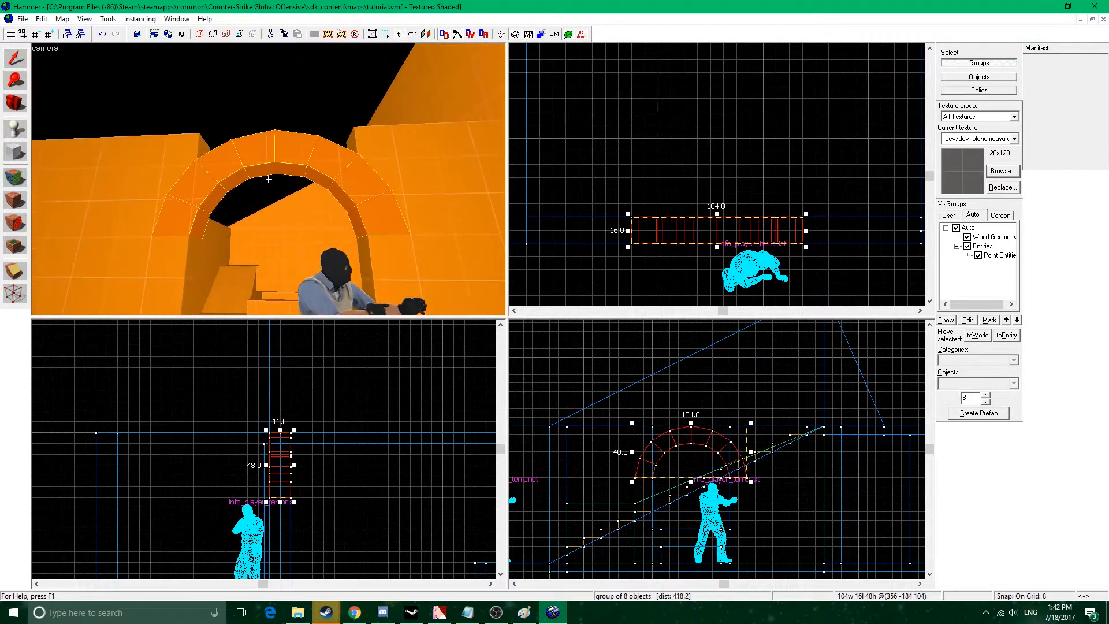
key(z)
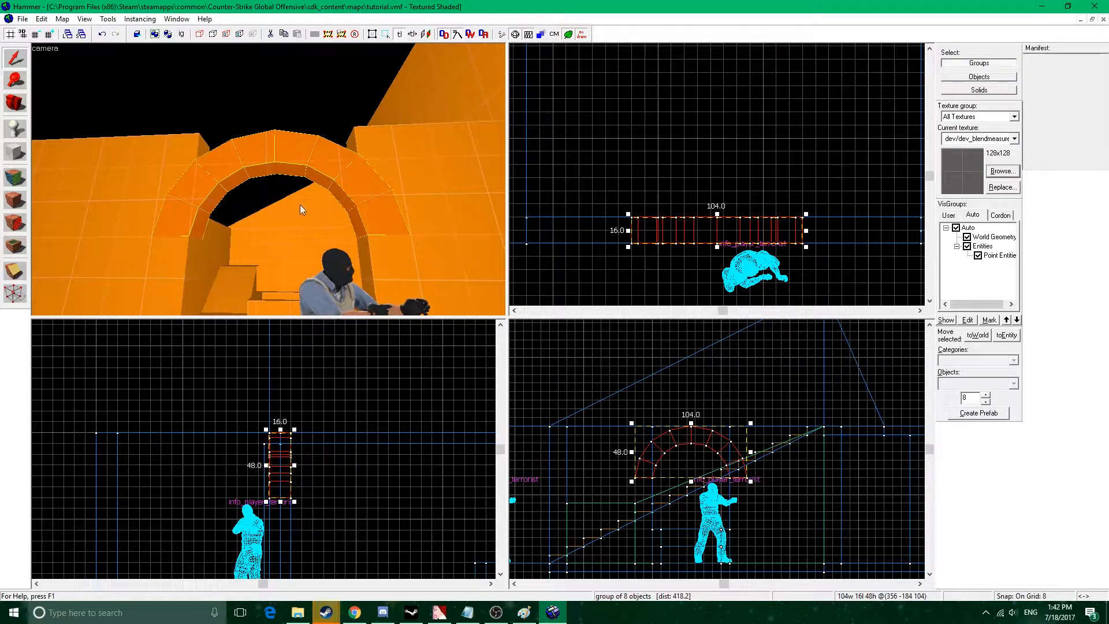
key(z)
key(w)
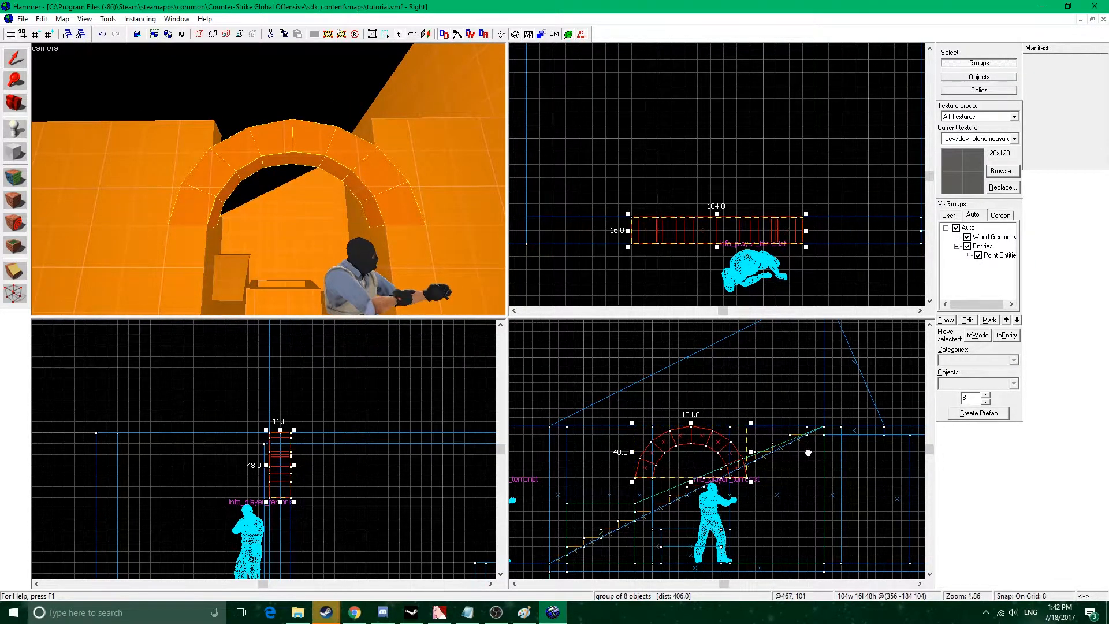
drag(811, 456, 794, 443)
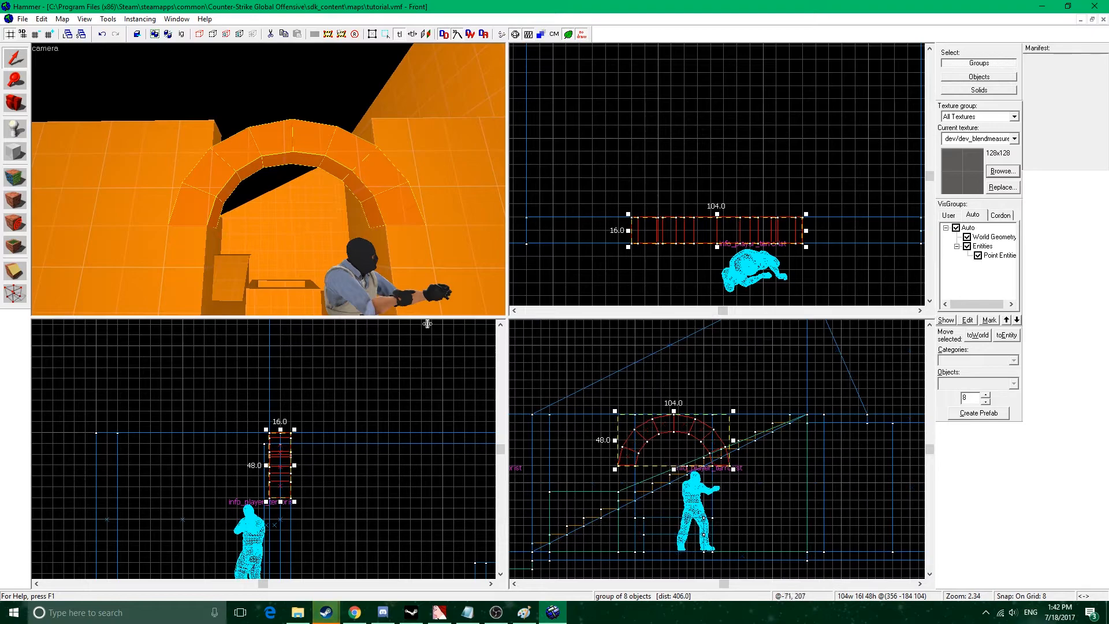
click(15, 158)
drag(633, 220, 805, 248)
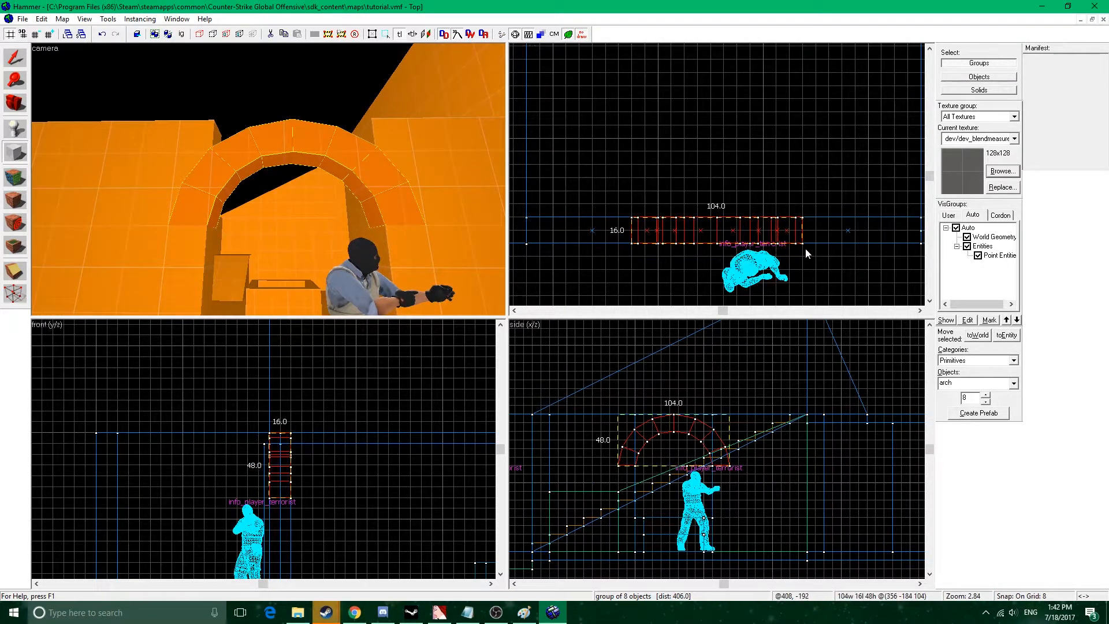
key(Return)
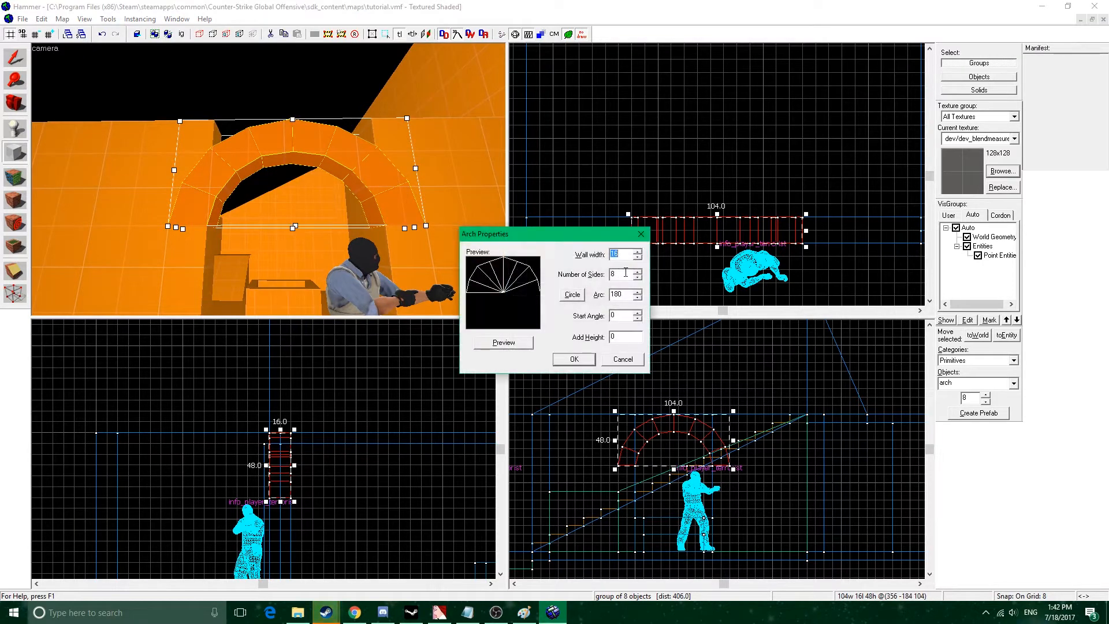
key(Return)
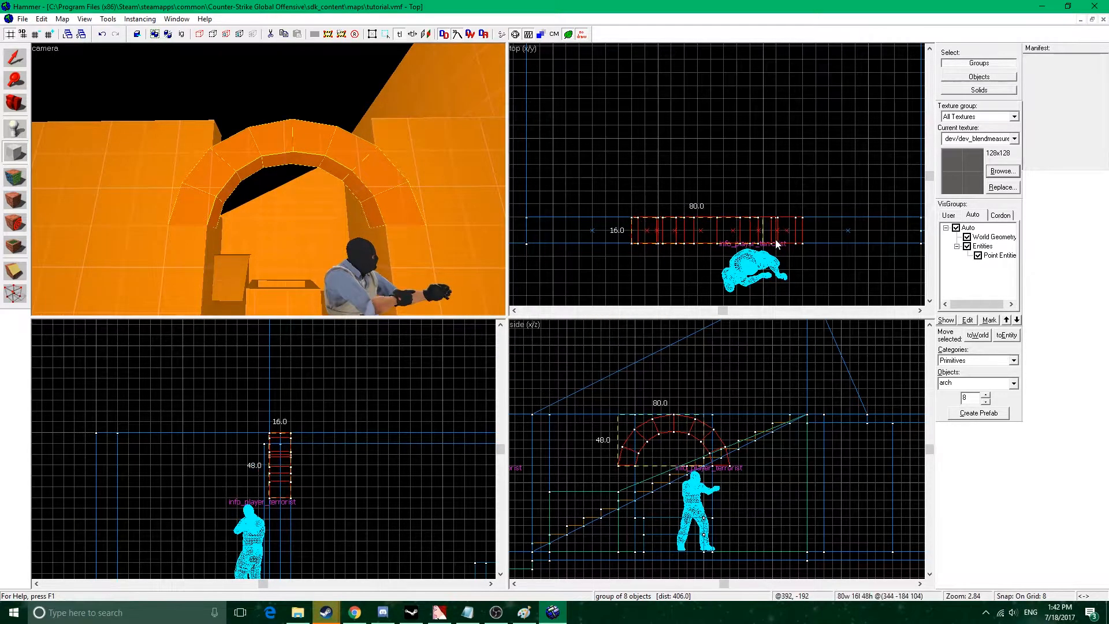
Create a block primitive 104 units wide, 16 deep and 48 high that covers the arch.
drag(800, 240, 802, 242)
click(1013, 384)
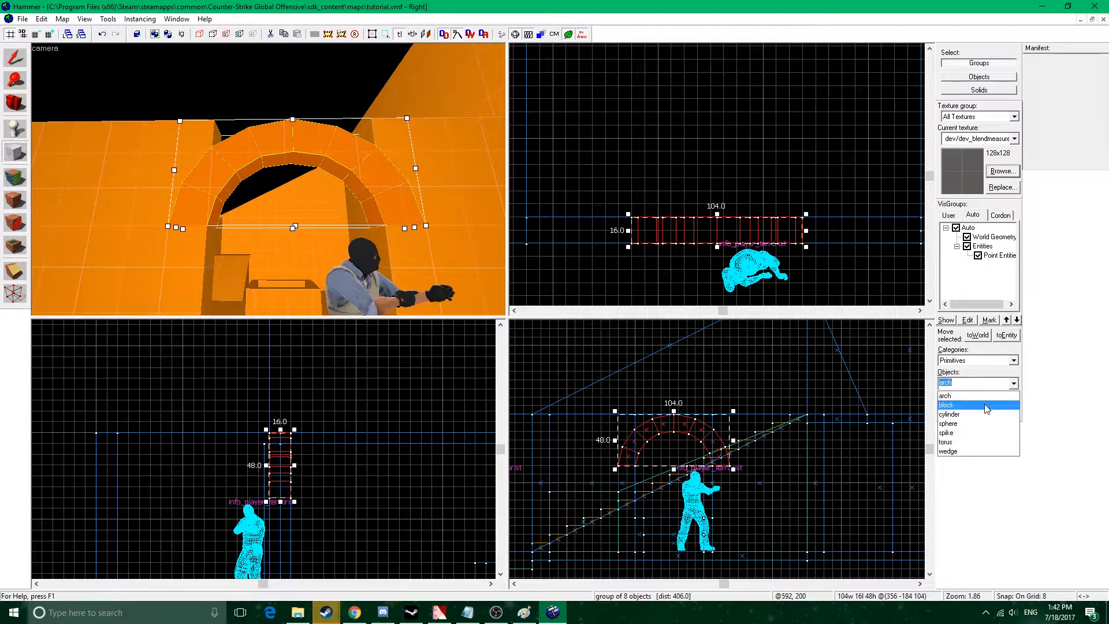
click(985, 411)
click(309, 188)
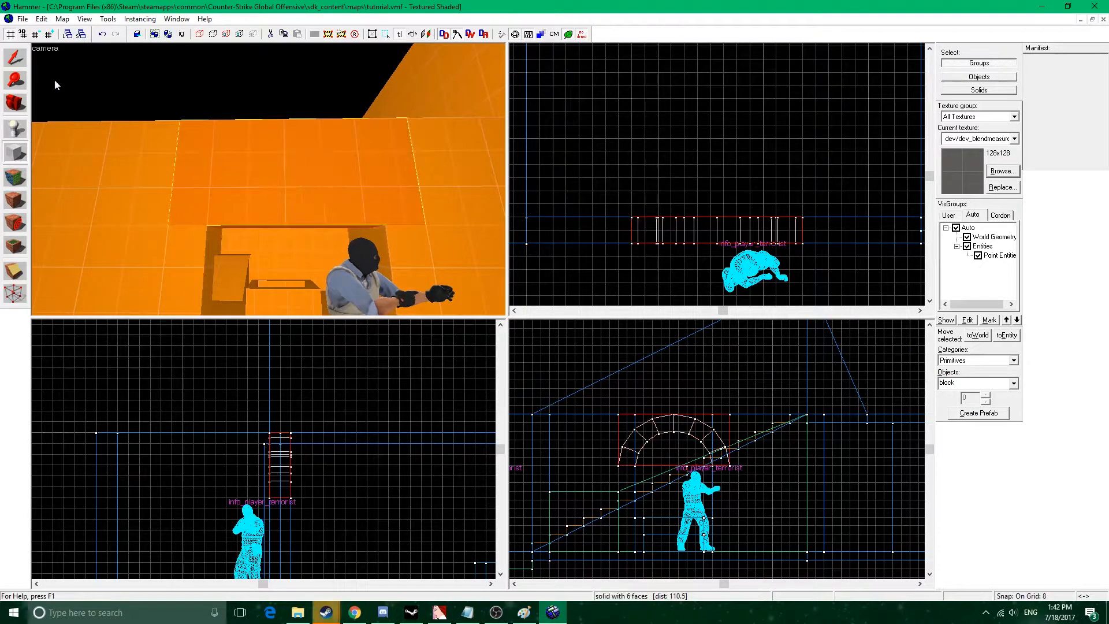
Make the new block ready for clipping and reduce the grid snap to 1 unit.
click(15, 60)
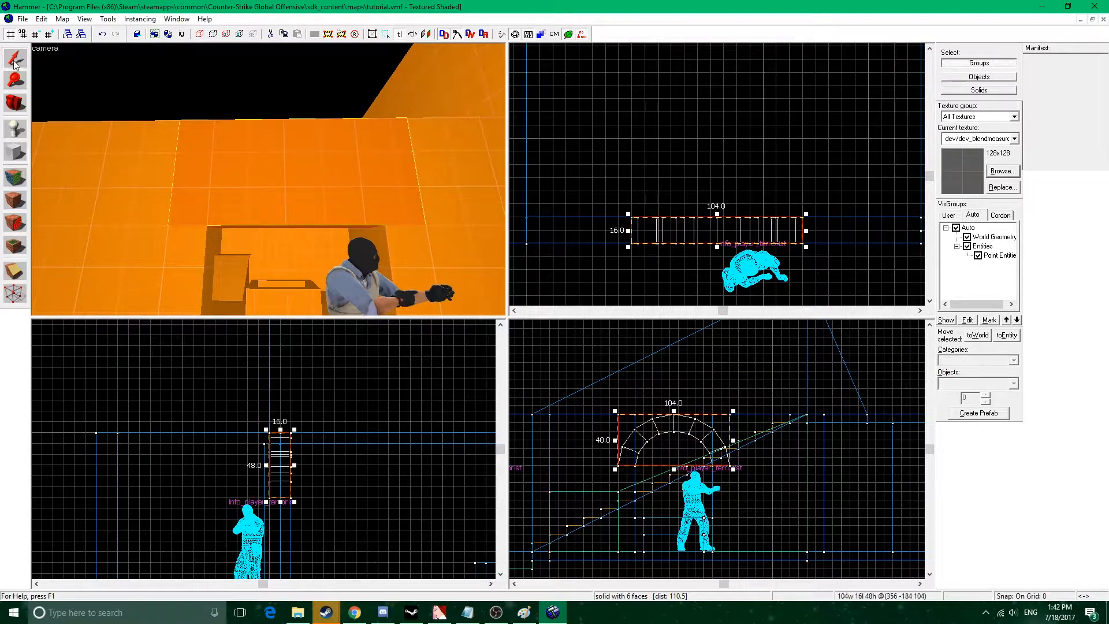
click(26, 269)
scroll(754, 450, up, 6)
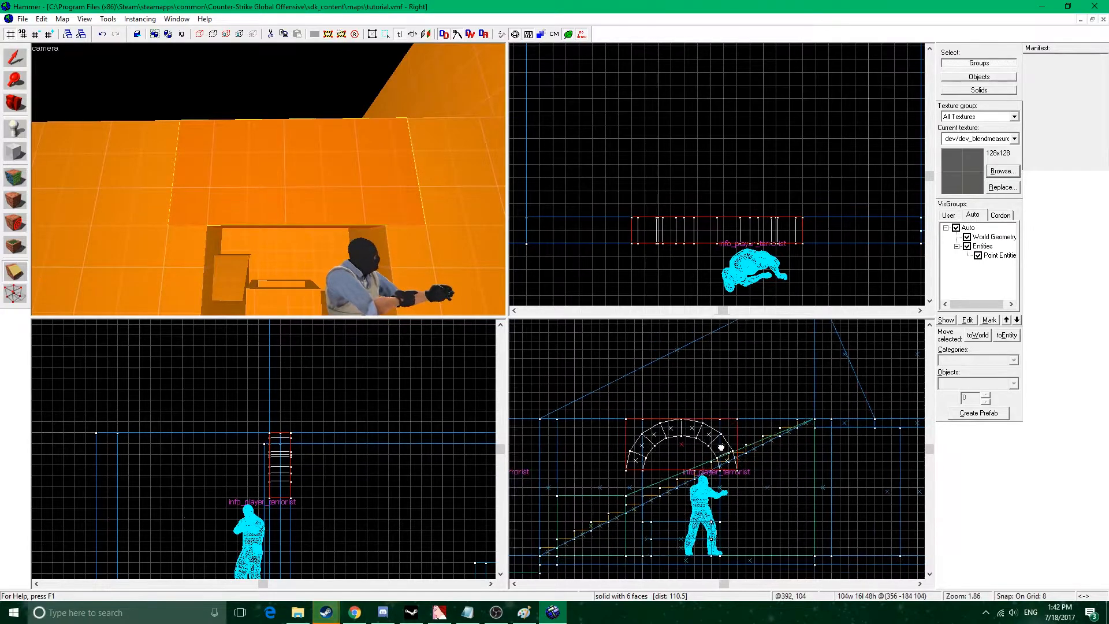
key(bracketleft)
key(bracketleft)
key(bracketleft)
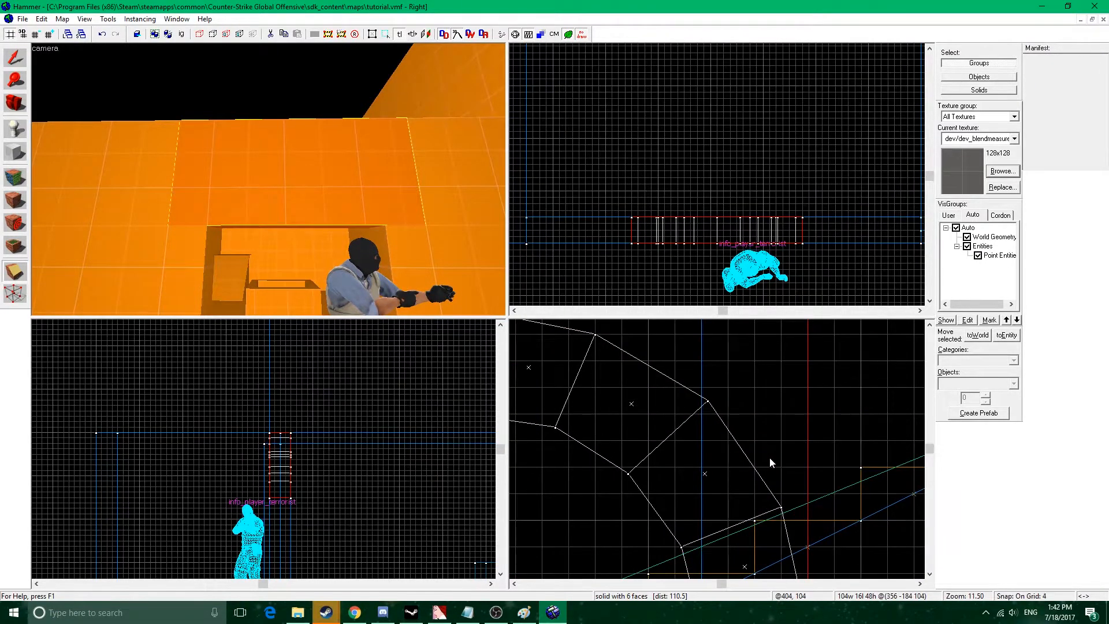
Try to split the block vertically at the outer corner of the arch's right leg.
middle_drag(789, 479, 776, 406)
drag(768, 434, 768, 461)
key(Return)
middle_drag(690, 421, 729, 442)
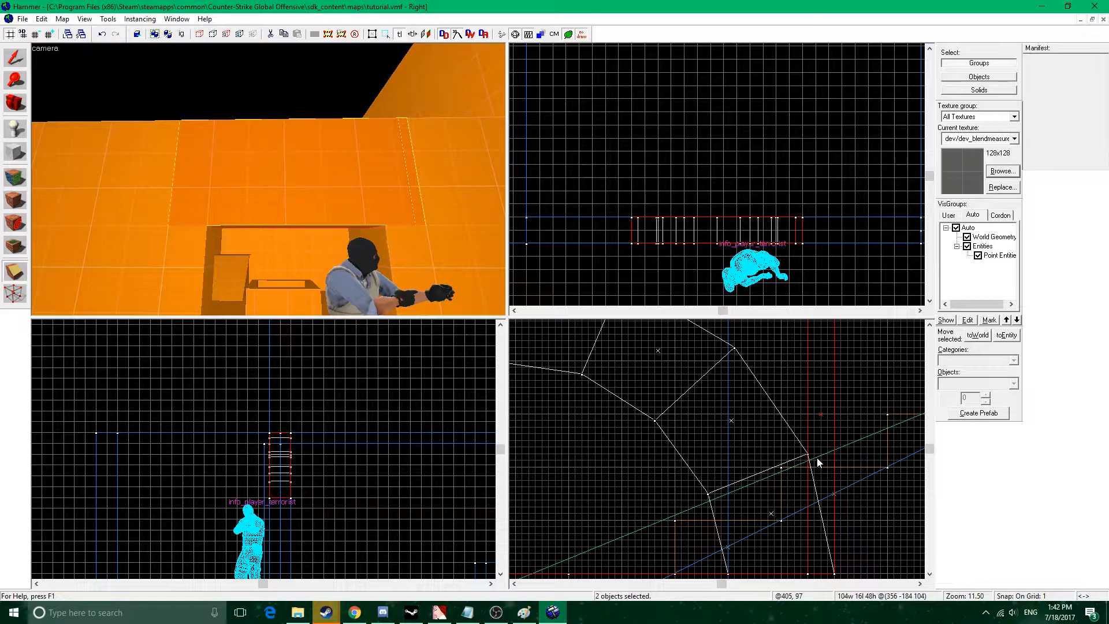
key(ctrl+z)
middle_drag(736, 504, 758, 438)
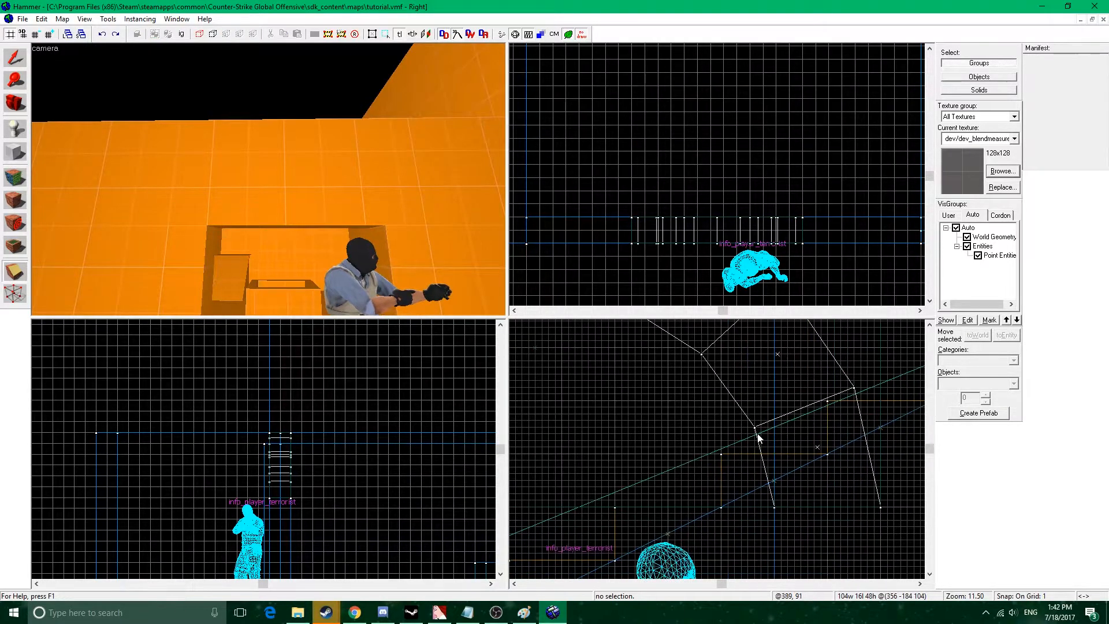
Split the block vertically at the arch's three right inner corners, at its crown and at the uppermost left inner corner, keeping all pieces.
click(15, 57)
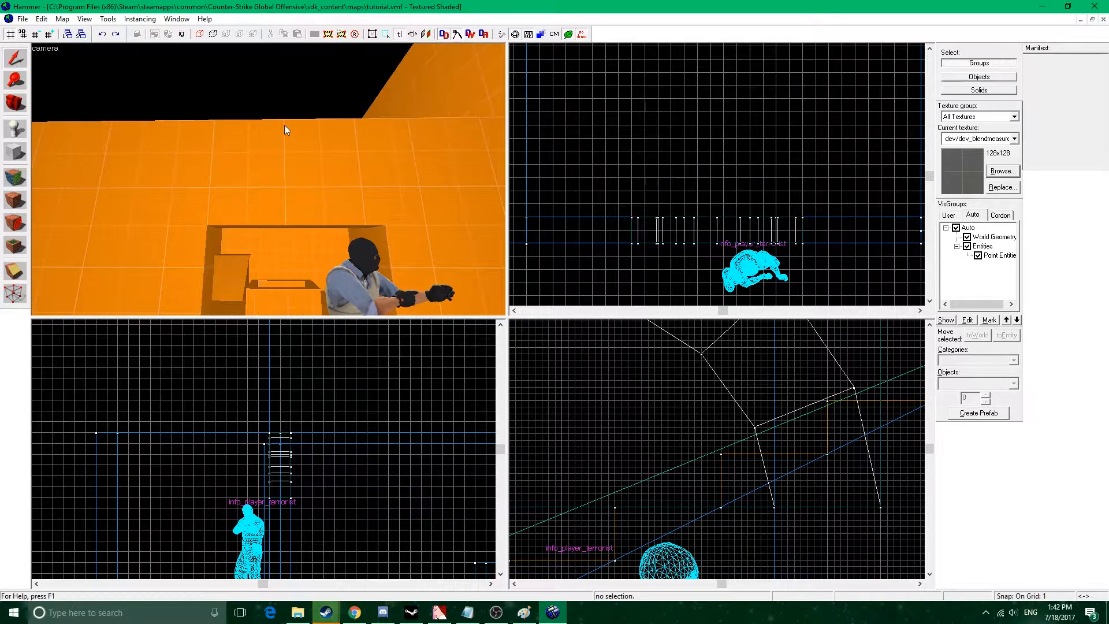
click(254, 133)
click(17, 272)
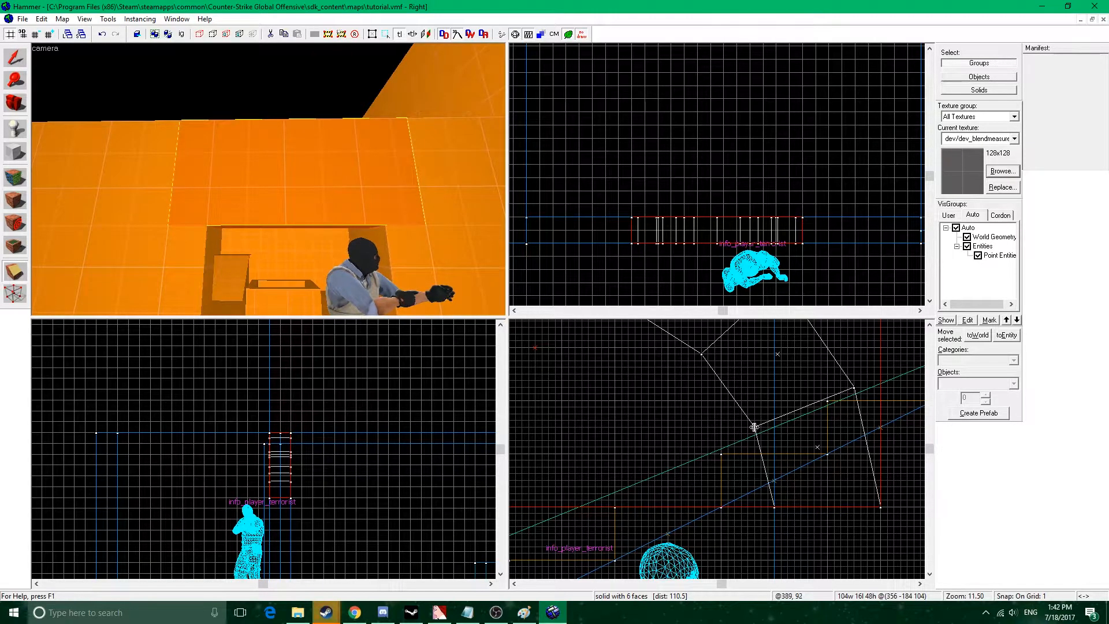
drag(756, 427, 755, 451)
key(Return)
drag(701, 354, 702, 377)
key(Return)
mouse_move(702, 377)
middle_down()
mouse_move(720, 401)
mouse_move(875, 437)
middle_up()
drag(801, 367, 801, 393)
key(Return)
key(Return)
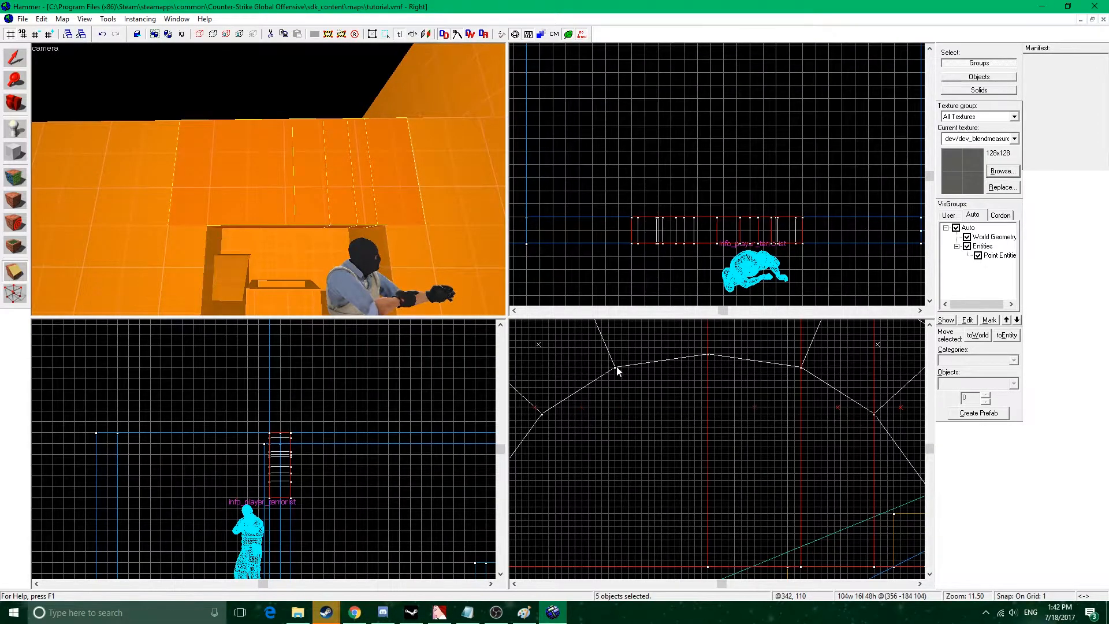
drag(615, 370, 615, 397)
Try to split the pieces at the arch's middle left inner corner, then undo that split.
key(Return)
drag(542, 415, 538, 438)
key(Return)
key(ctrl+z)
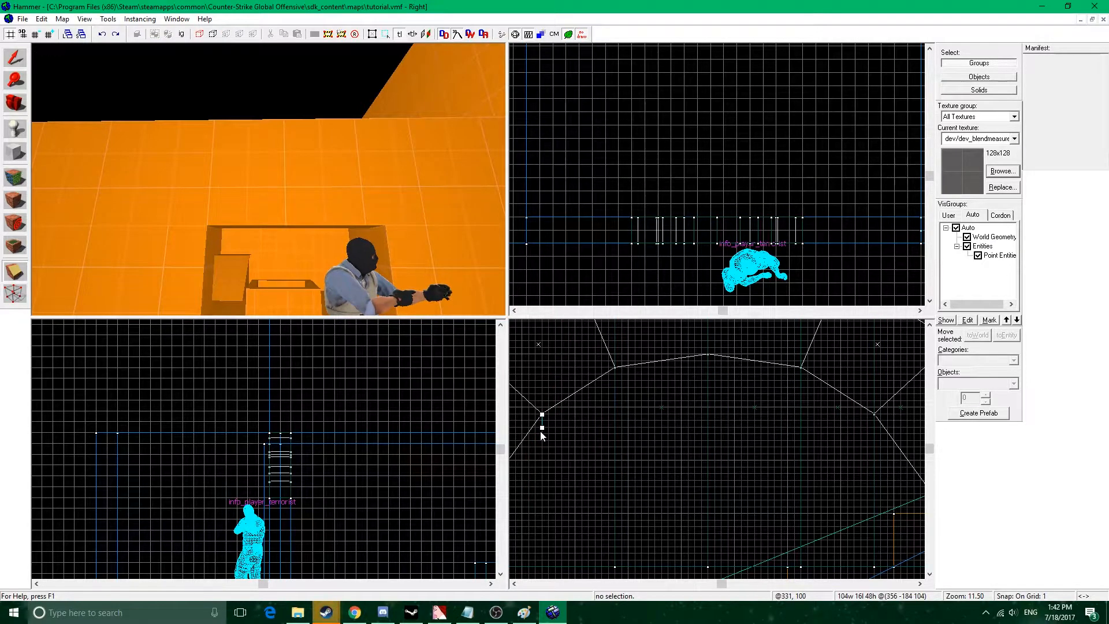
Split only the 38-unit-wide left piece vertically at the arch's middle and lowest left inner corners, keeping both sides.
click(14, 56)
click(241, 138)
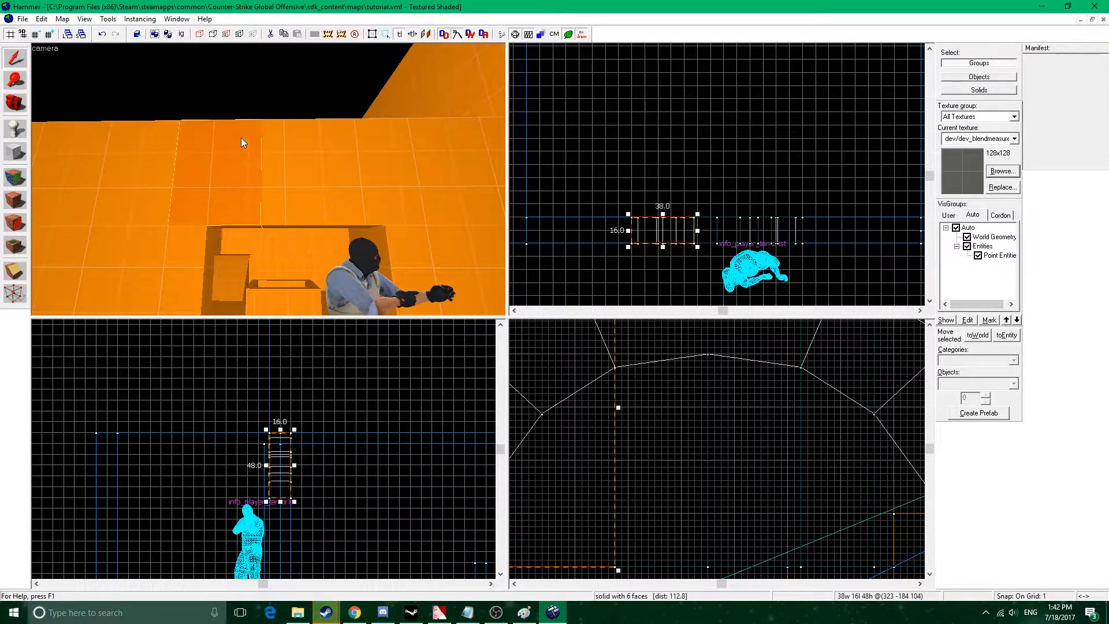
key(shift+a)
drag(542, 415, 542, 433)
key(Return)
middle_drag(617, 428, 869, 382)
drag(742, 442, 741, 456)
key(Return)
scroll(633, 418, down, 3)
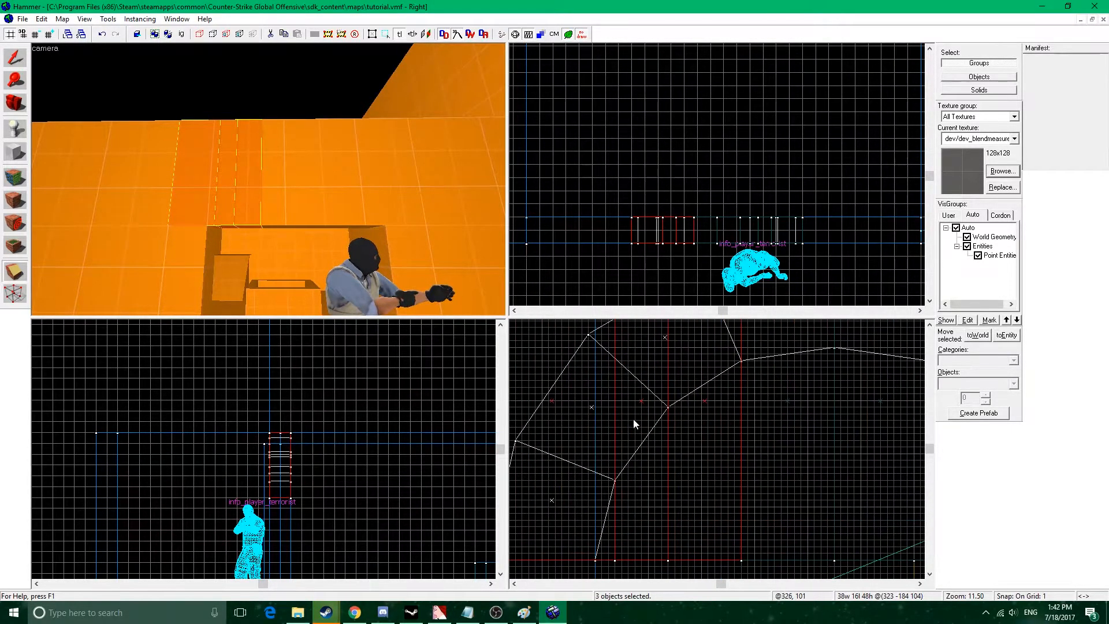
scroll(758, 432, down, 1)
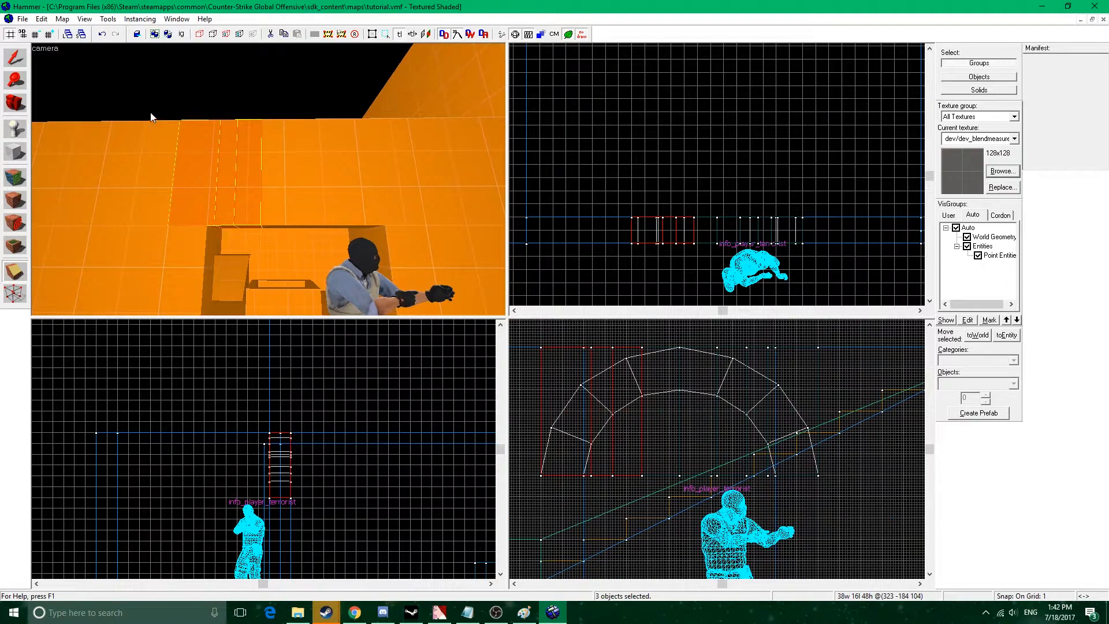
Try to raise the leftmost piece's inner lower corner to the arch's lowest left inner corner by vertex editing.
click(210, 158)
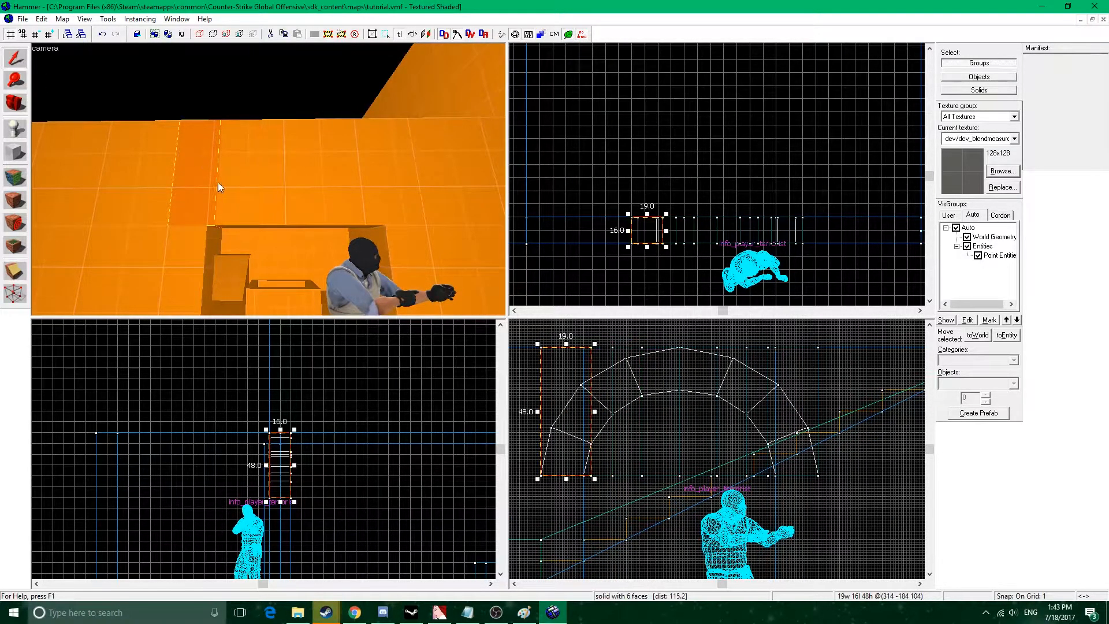
click(15, 294)
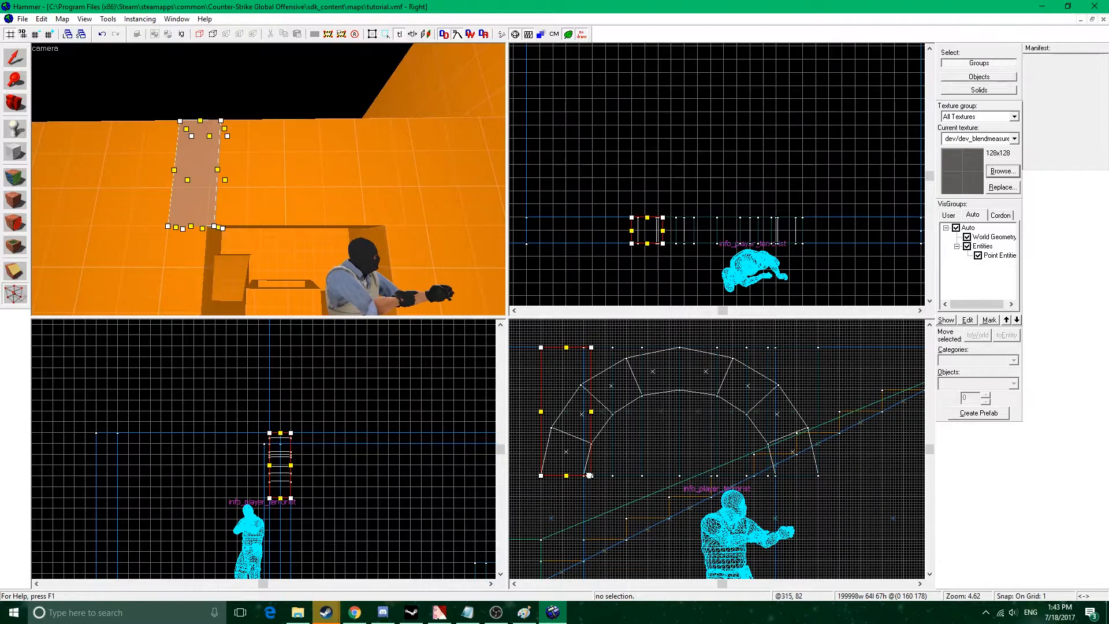
scroll(633, 480, up, 5)
drag(629, 477, 628, 362)
middle_drag(679, 385, 680, 406)
scroll(680, 406, down, 8)
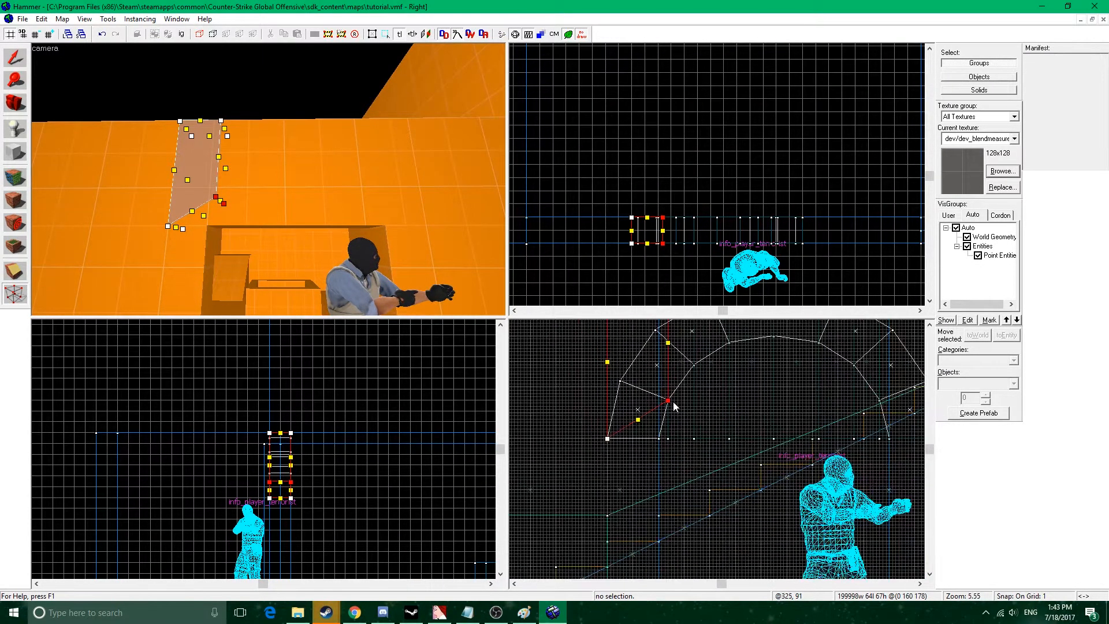
key(ctrl+z)
click(666, 276)
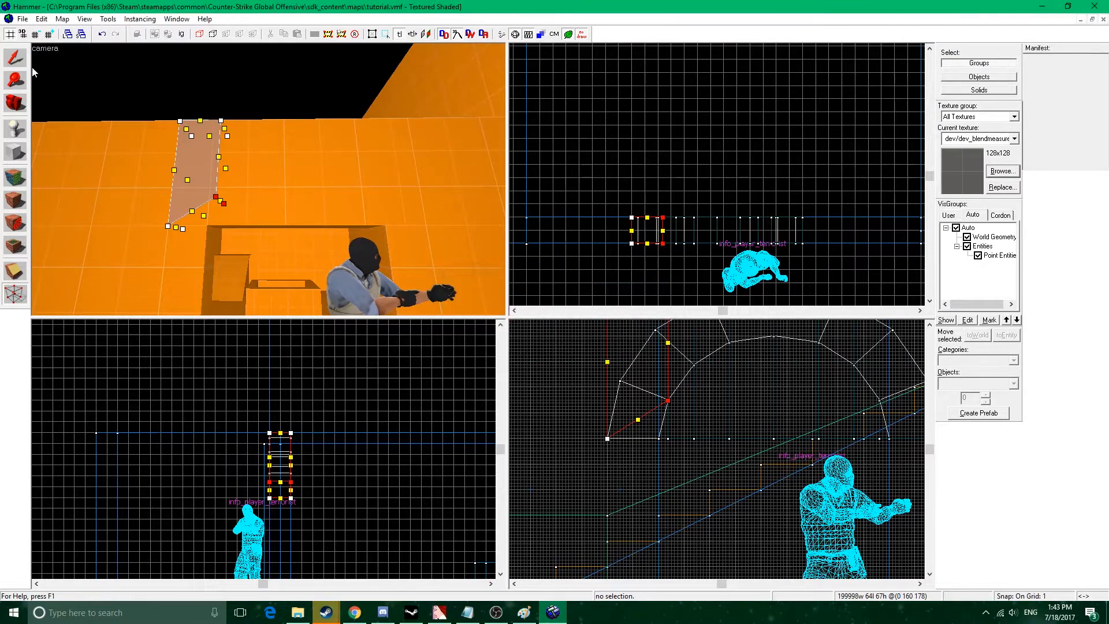
click(15, 58)
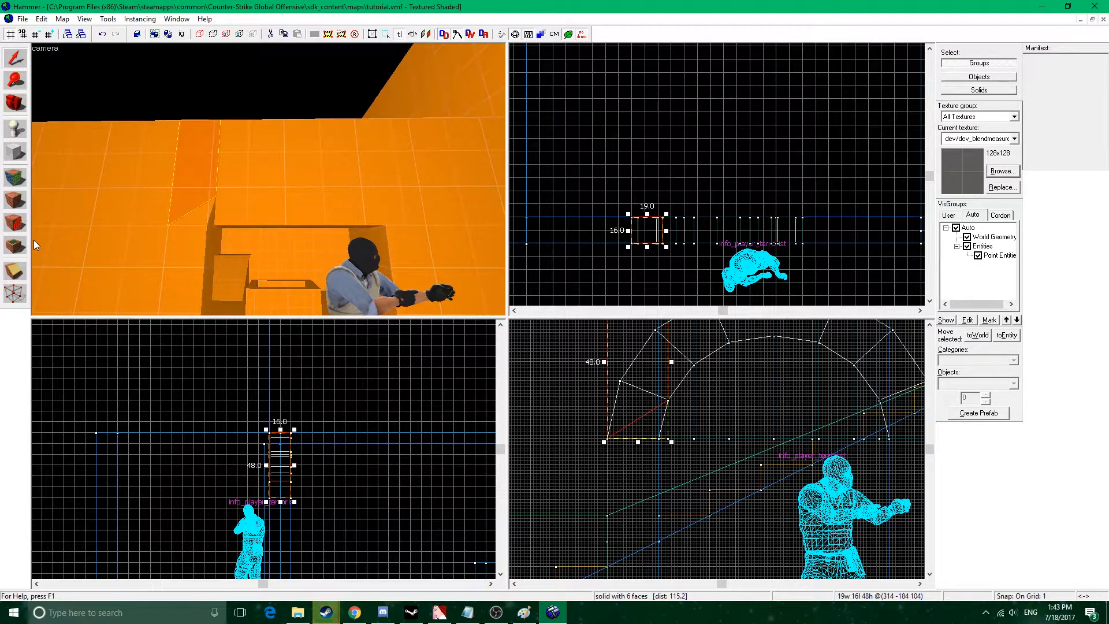
middle_drag(648, 382, 651, 411)
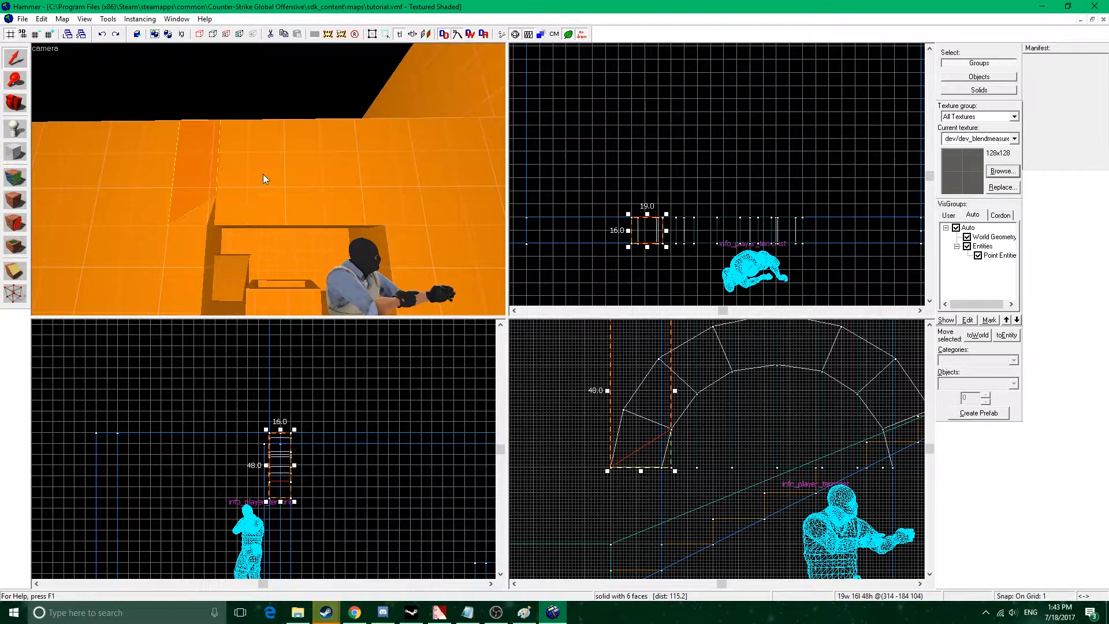
click(706, 384)
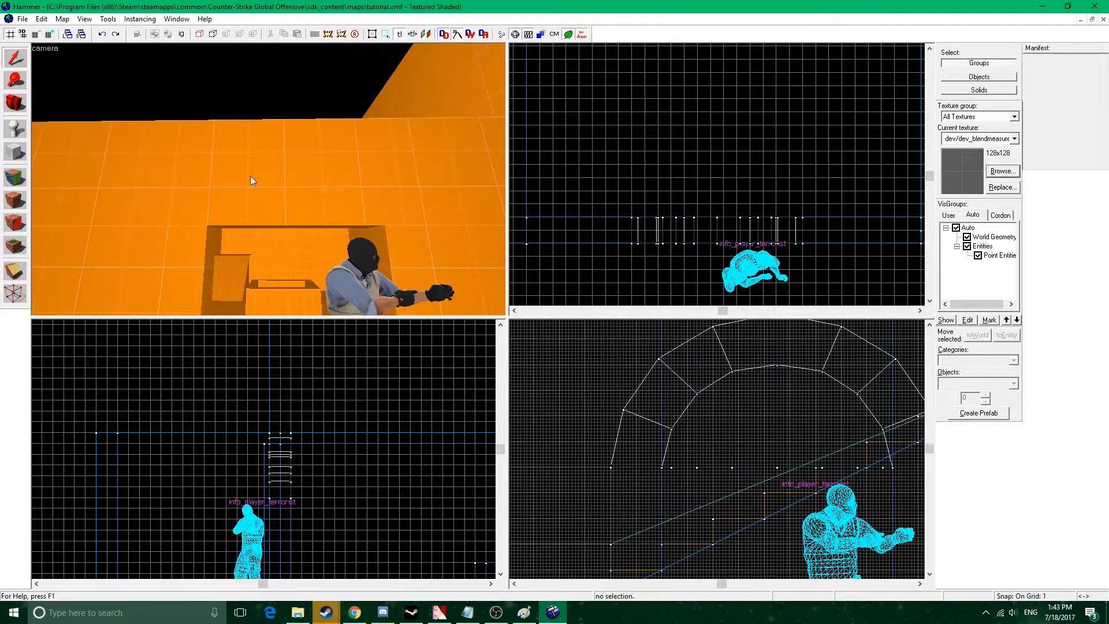
Narrow the leftmost piece to start at the arch's inner foot, and raise its inner lower corner to the arch's lowest left inner corner.
click(211, 157)
click(15, 294)
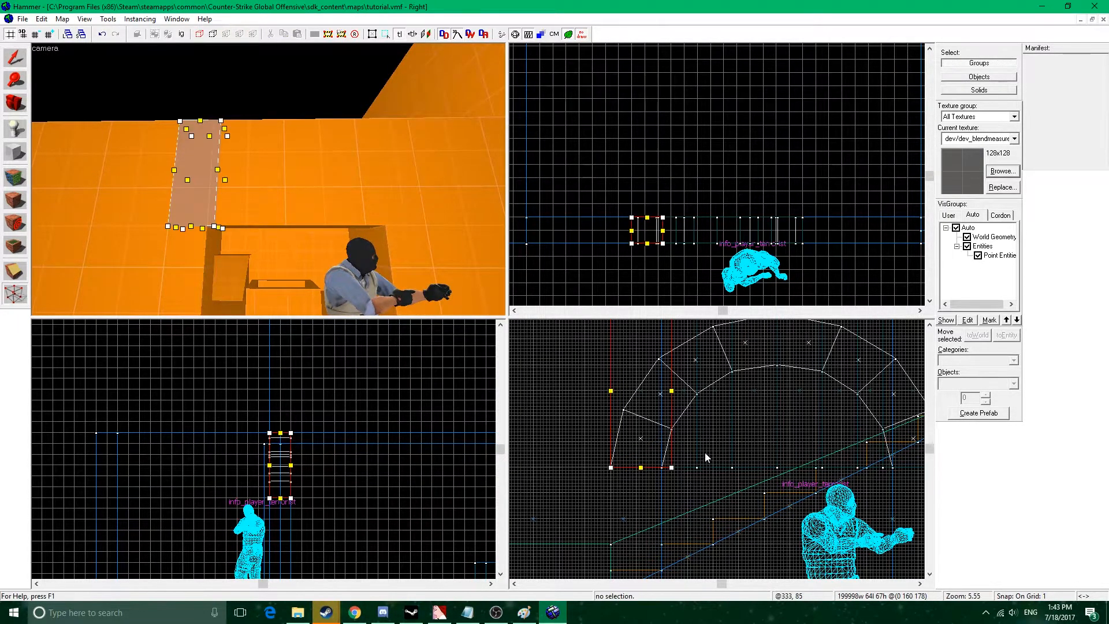
scroll(627, 494, up, 3)
drag(603, 495, 692, 495)
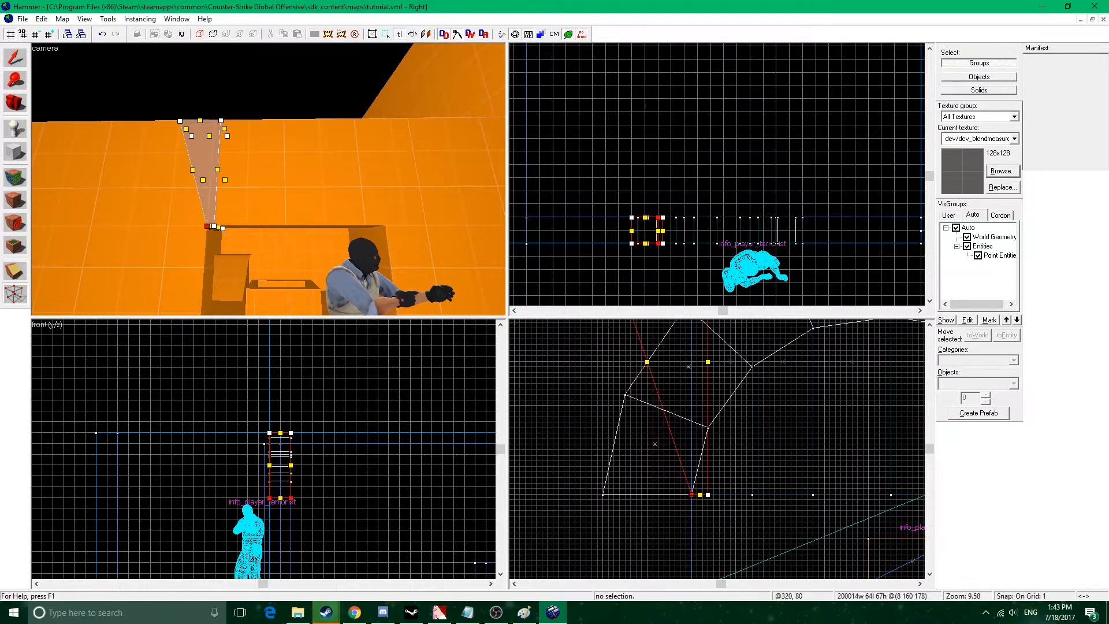
scroll(646, 442, down, 3)
drag(613, 393, 665, 392)
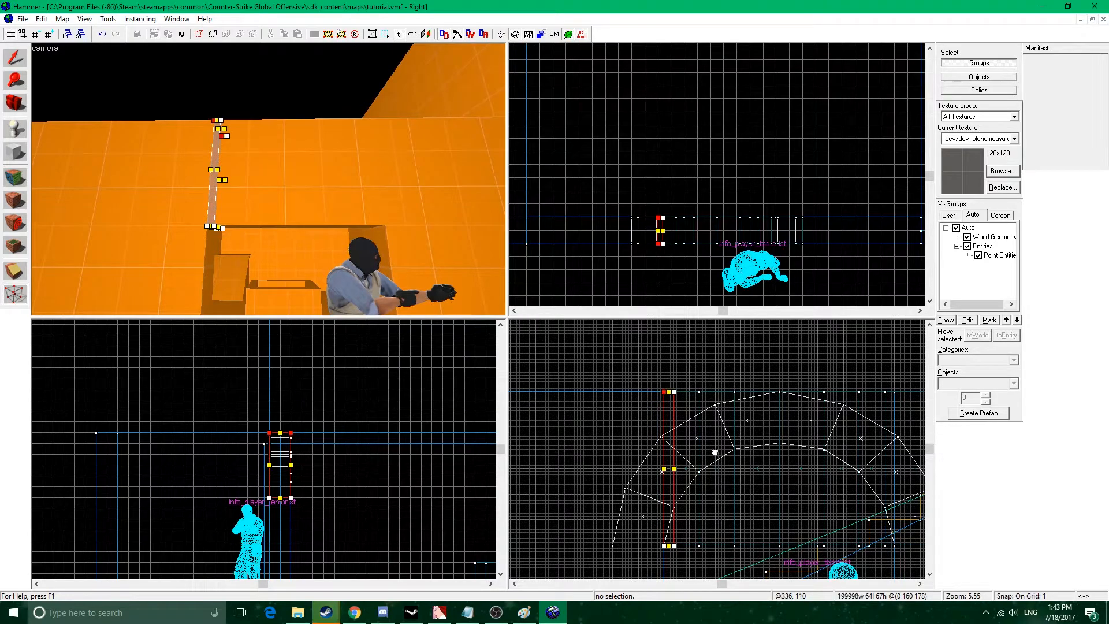
middle_drag(694, 561, 688, 509)
drag(667, 495, 666, 455)
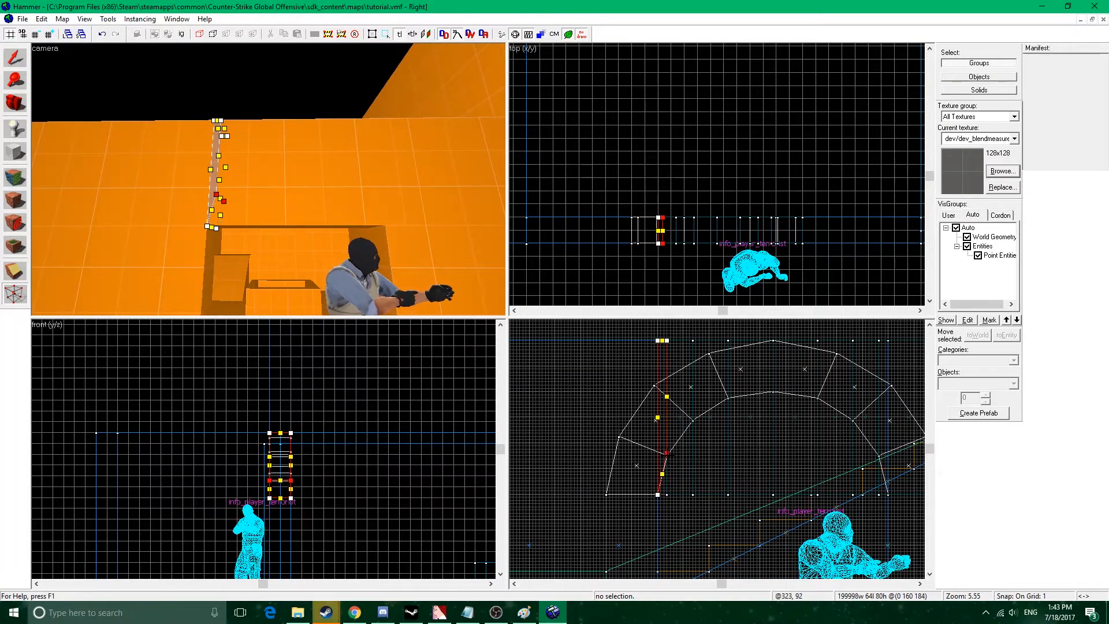
Raise both lower corners of the adjacent 8-unit-wide piece to the arch's lowest and middle left inner corners.
click(20, 68)
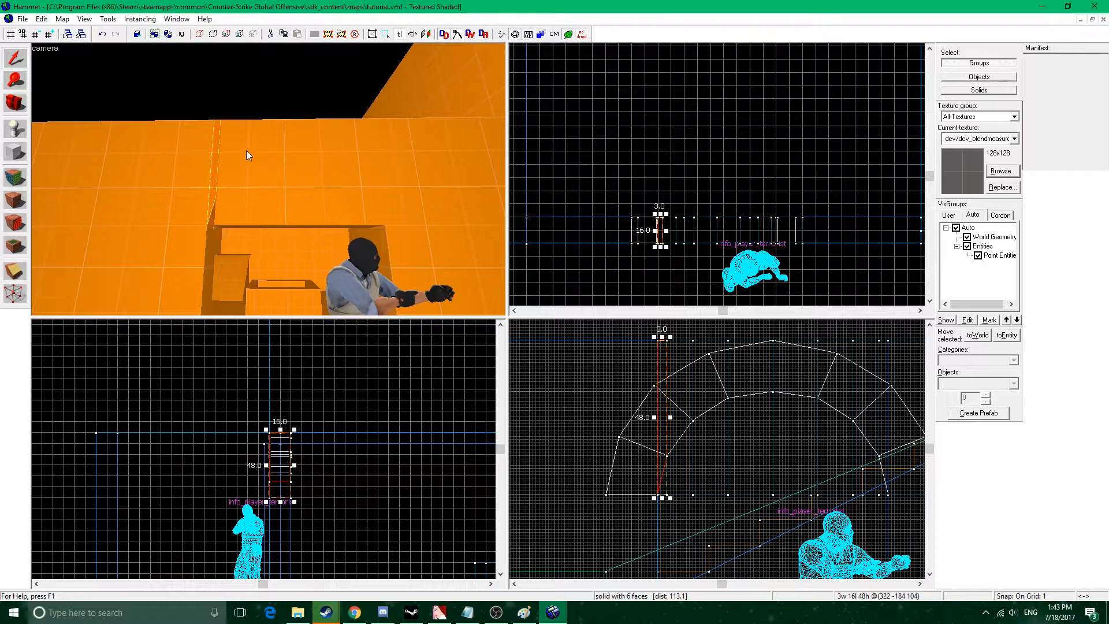
click(16, 294)
drag(667, 495, 667, 455)
click(693, 495)
drag(693, 495, 693, 424)
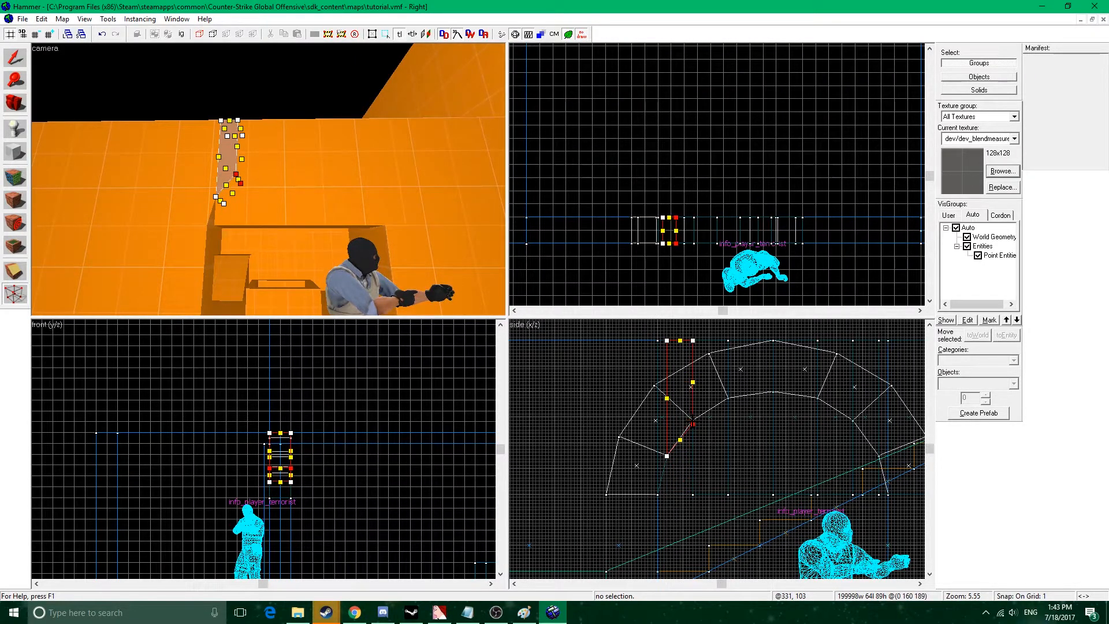
scroll(692, 424, up, 5)
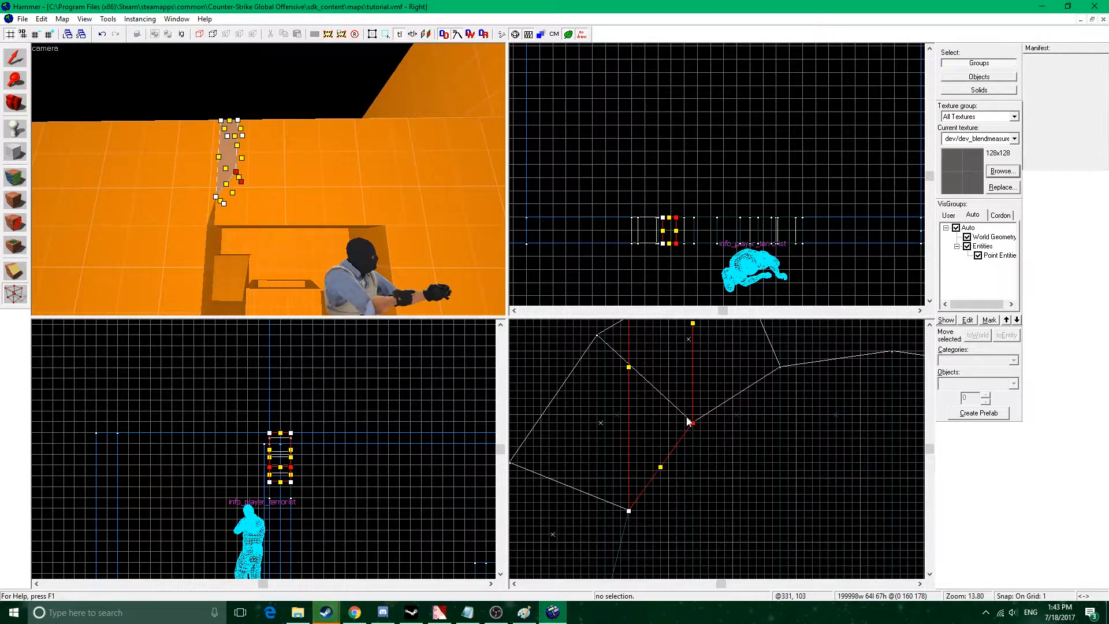
Clip the 11-unit-wide piece along the arch's inner edge, discarding the part below the arch.
key(shift+s)
key(ctrl+z)
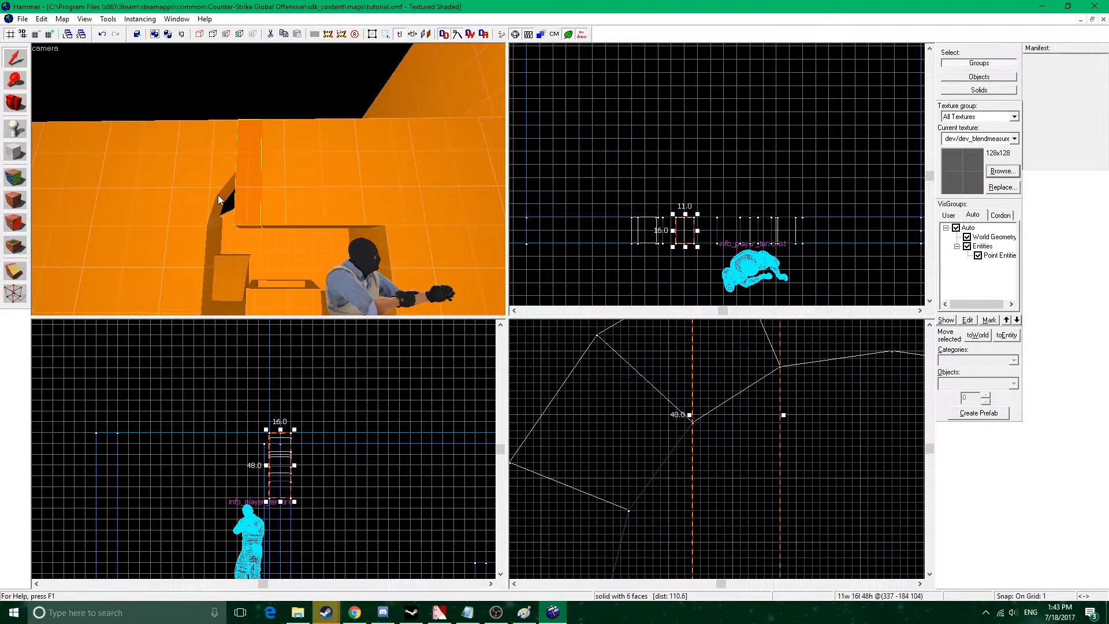
click(15, 271)
drag(646, 431, 731, 381)
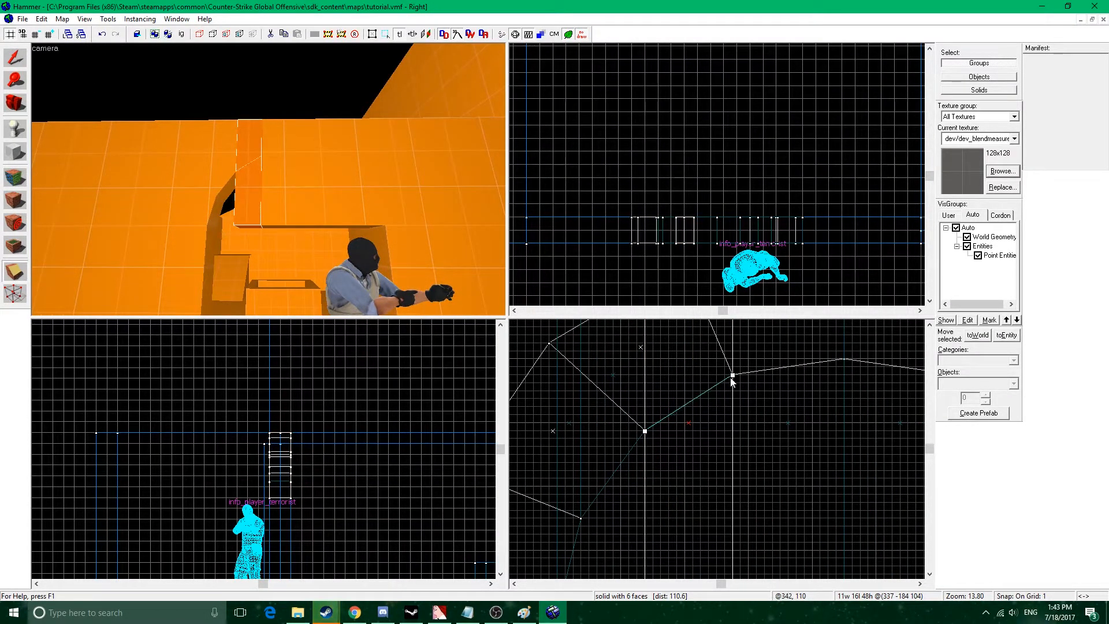
key(Return)
Clip the 14-unit-wide piece just left of the arch's peak along the arch's inner edge, discarding the part below.
click(16, 57)
click(264, 135)
click(25, 275)
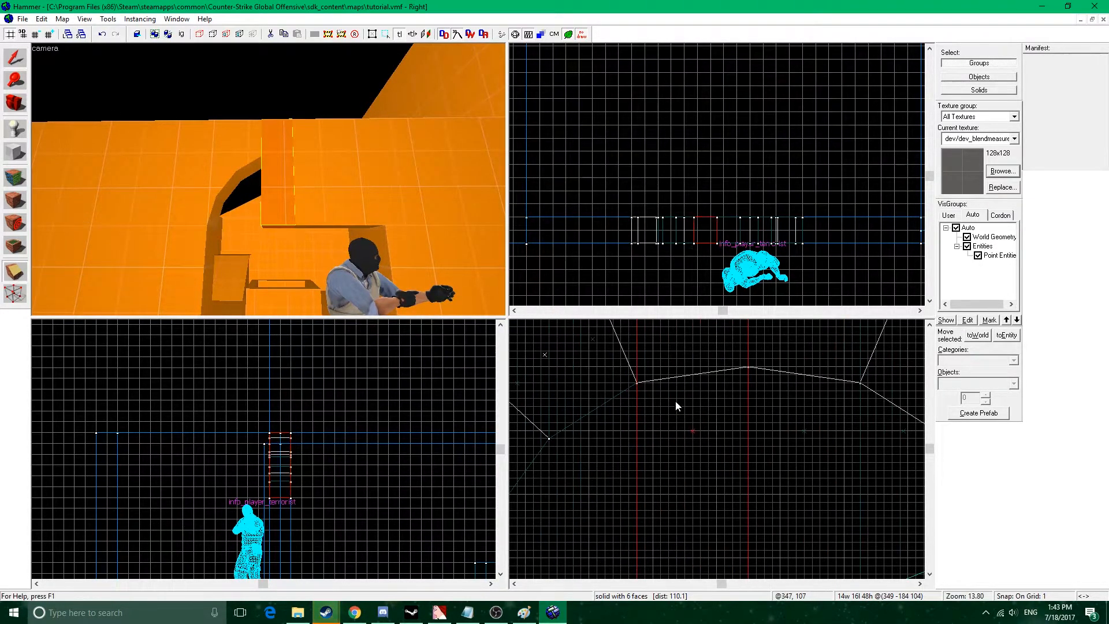
drag(637, 383, 741, 375)
key(Return)
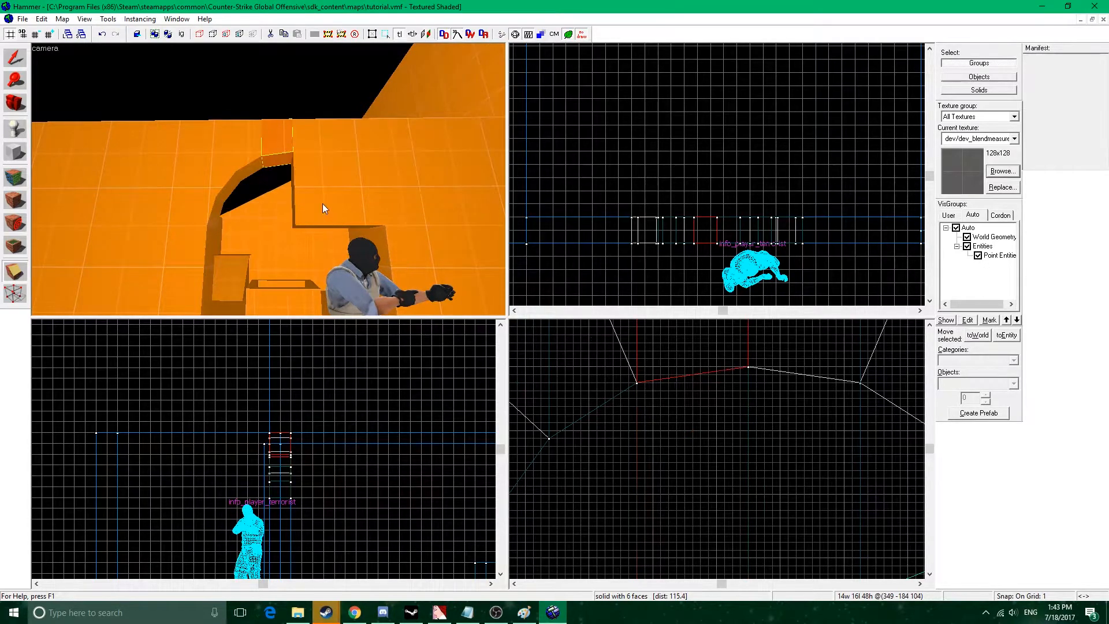
Clip the 14-unit-wide piece just right of the arch's peak along the inner edge, discarding the part below.
click(15, 51)
click(292, 172)
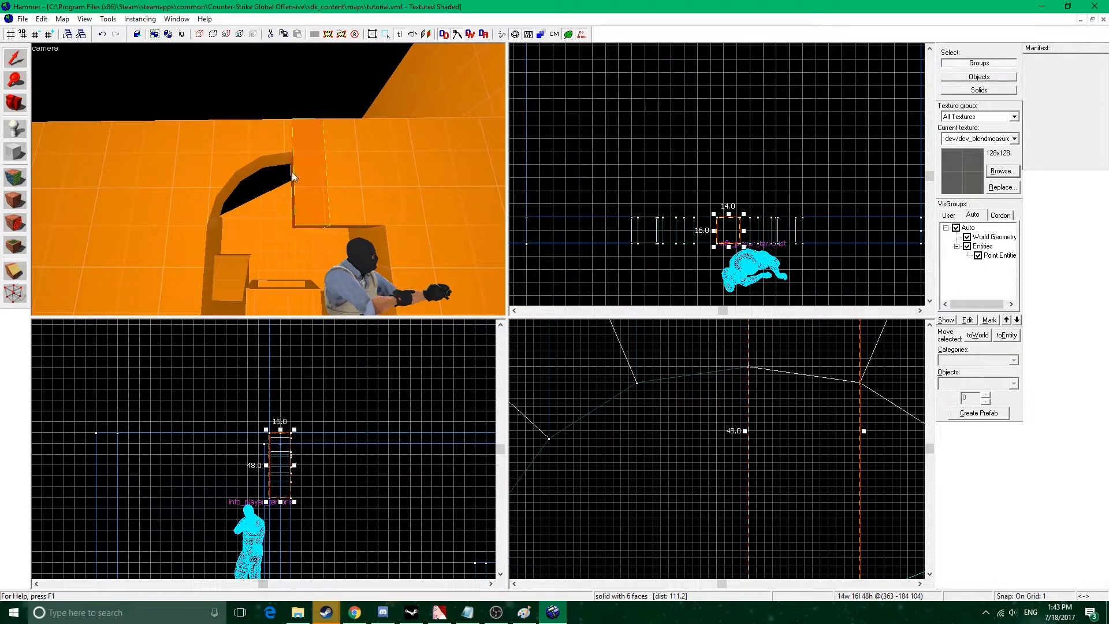
click(13, 275)
key(Right)
key(Right)
key(Right)
drag(605, 368, 624, 372)
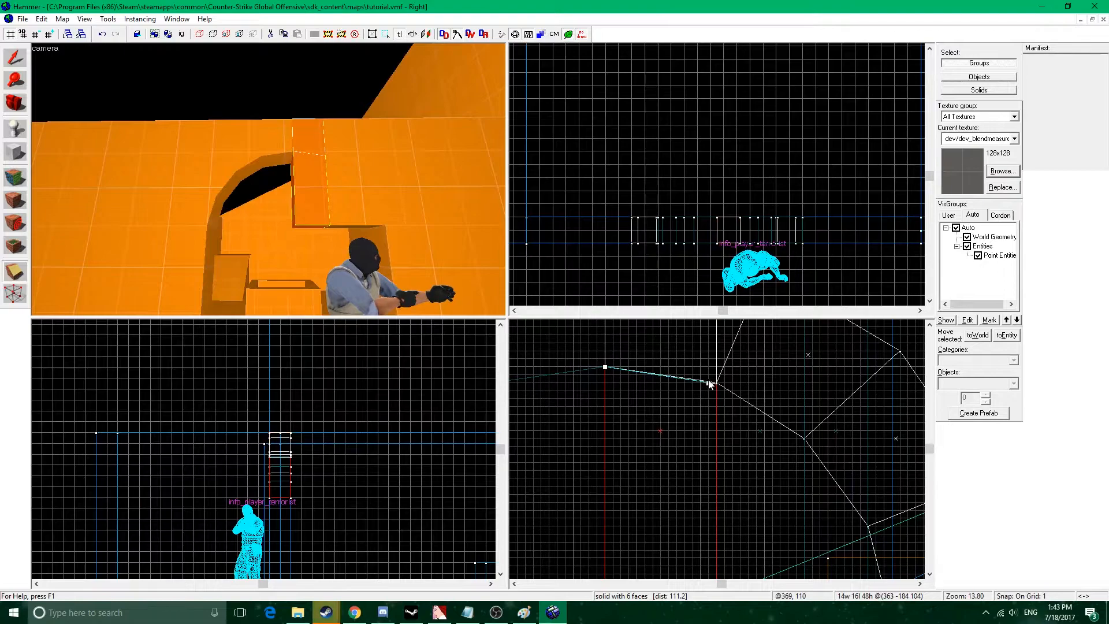
key(Return)
Clip the second piece right of the arch's peak along the sloping inner edge, discarding the part below the arch.
click(19, 61)
click(348, 212)
click(16, 273)
middle_drag(723, 389, 587, 364)
drag(580, 359, 669, 414)
key(Return)
Clip the 8-unit-wide piece on the arch's right side along the steep inner edge, discarding the part below.
click(19, 61)
click(355, 217)
click(16, 273)
middle_drag(667, 385, 588, 376)
middle_drag(670, 421, 629, 367)
drag(549, 350, 611, 439)
key(Return)
Vertex-edit the rightmost piece: raise its inner lower corner to the arch's lowest right inner corner and move its outer lower corner to the arch's inner foot.
click(21, 68)
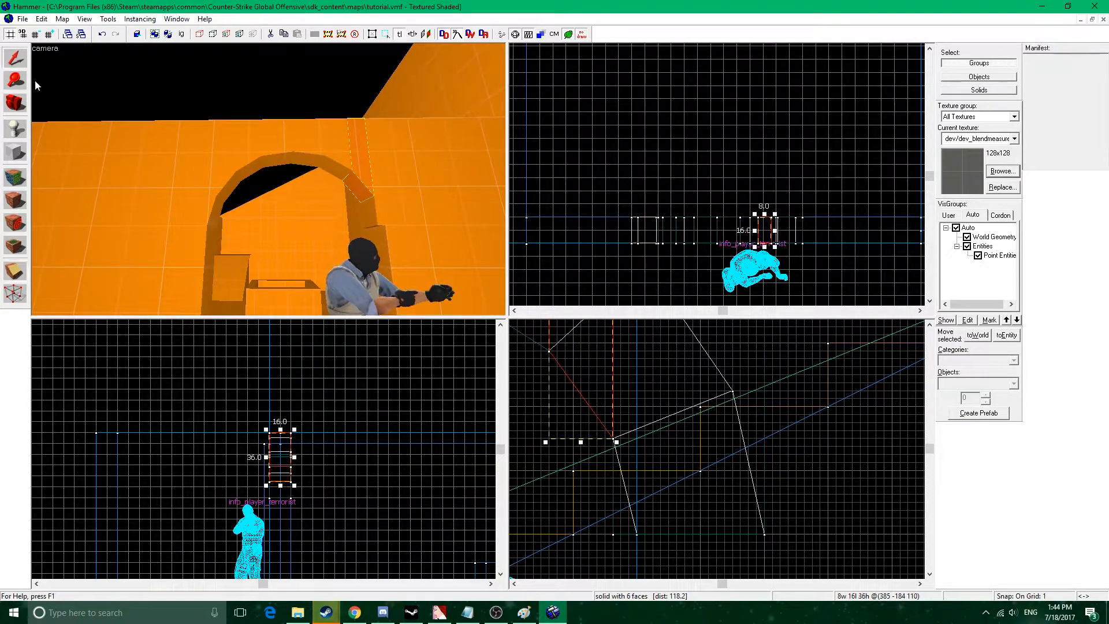
click(370, 225)
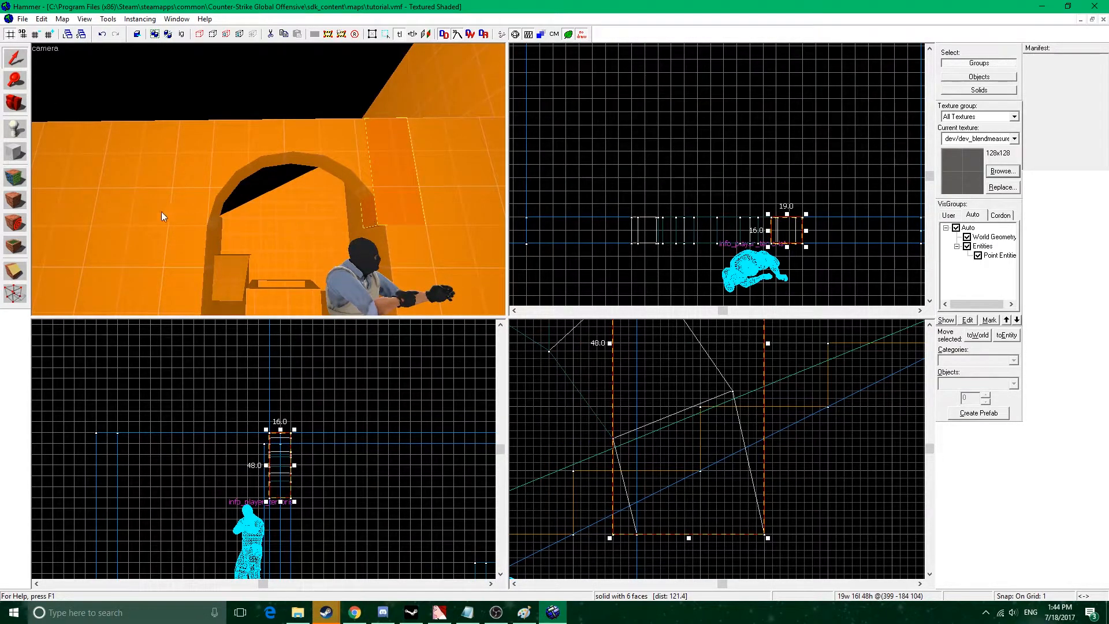
click(16, 294)
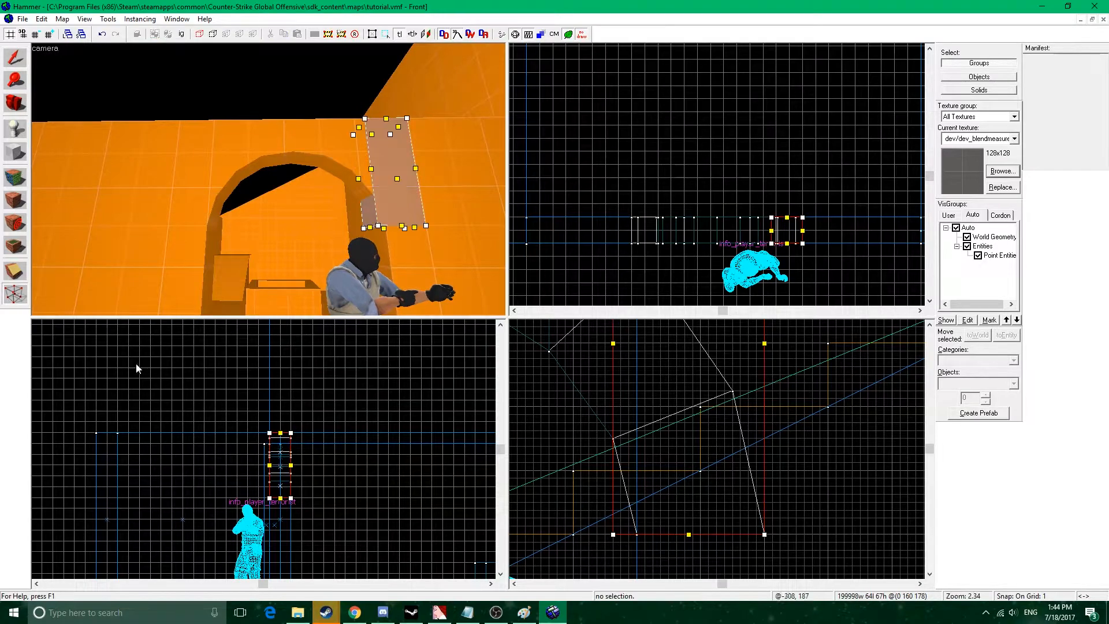
drag(612, 535, 613, 439)
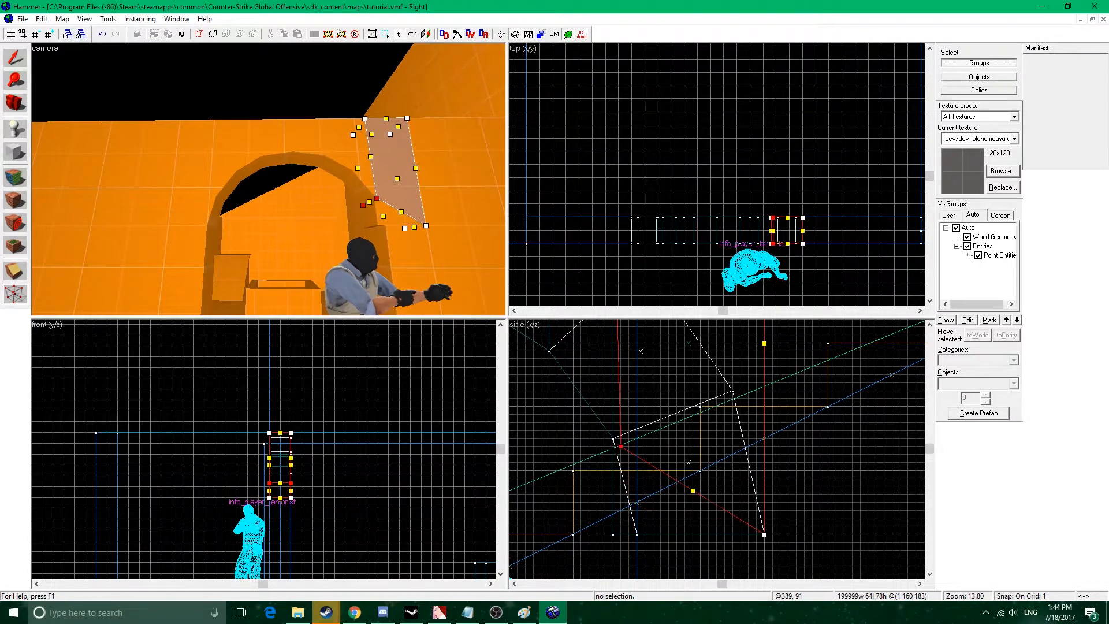
drag(764, 535, 636, 534)
Move the rightmost piece's outer upper corner inward to line up vertically with its outer lower corner.
middle_drag(719, 423, 720, 522)
scroll(753, 381, down, 4)
middle_drag(759, 334, 775, 411)
scroll(769, 397, up, 2)
click(767, 397)
drag(768, 396, 679, 396)
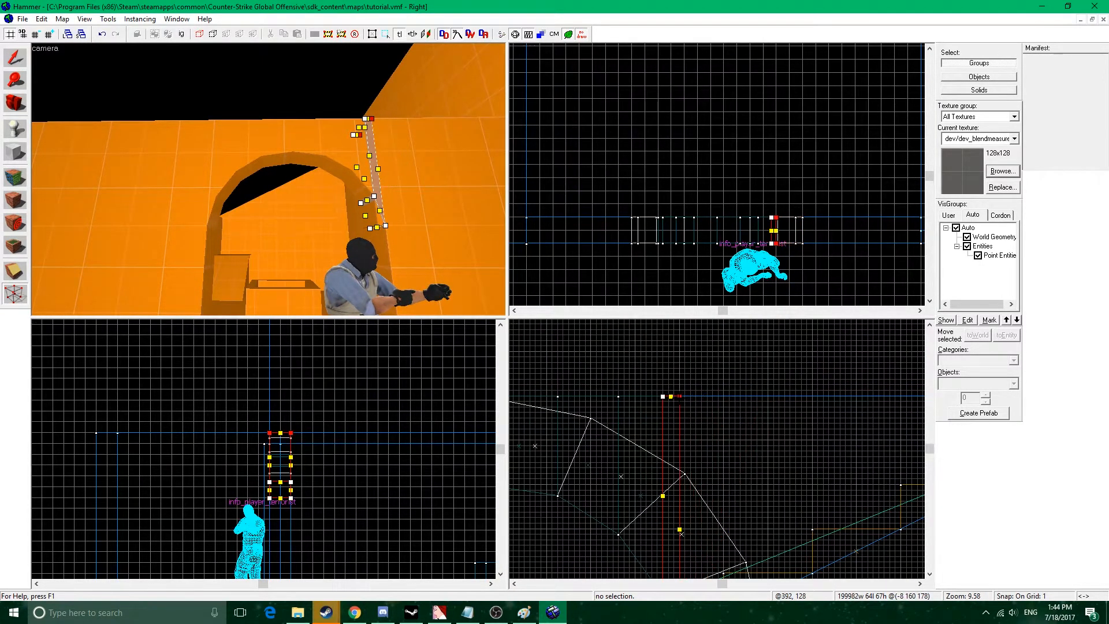
Delete the original arch used as a guide for the doorway pieces.
click(25, 56)
click(293, 158)
key(Delete)
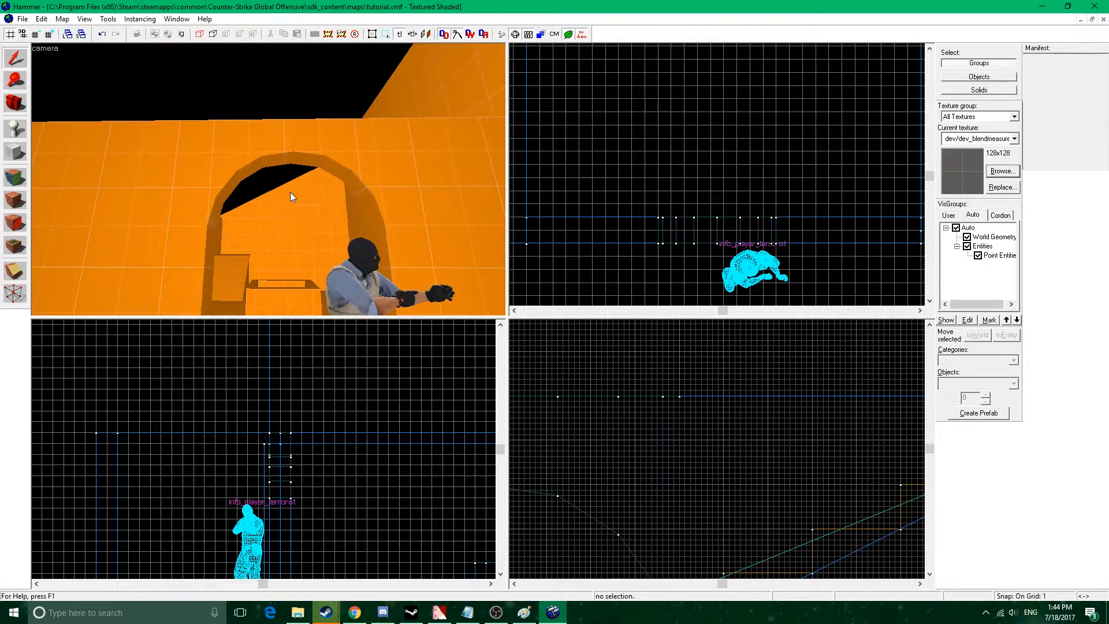
Group the eight wall pieces that form the top of the arched doorway.
key(z)
key(w)
key(w)
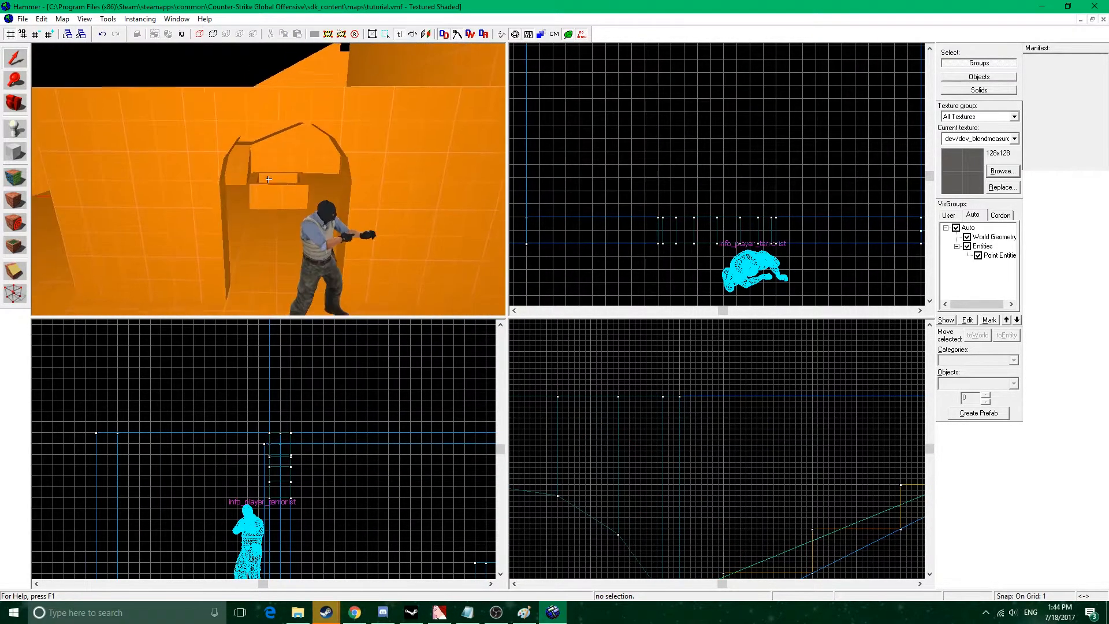
key(w)
key(z)
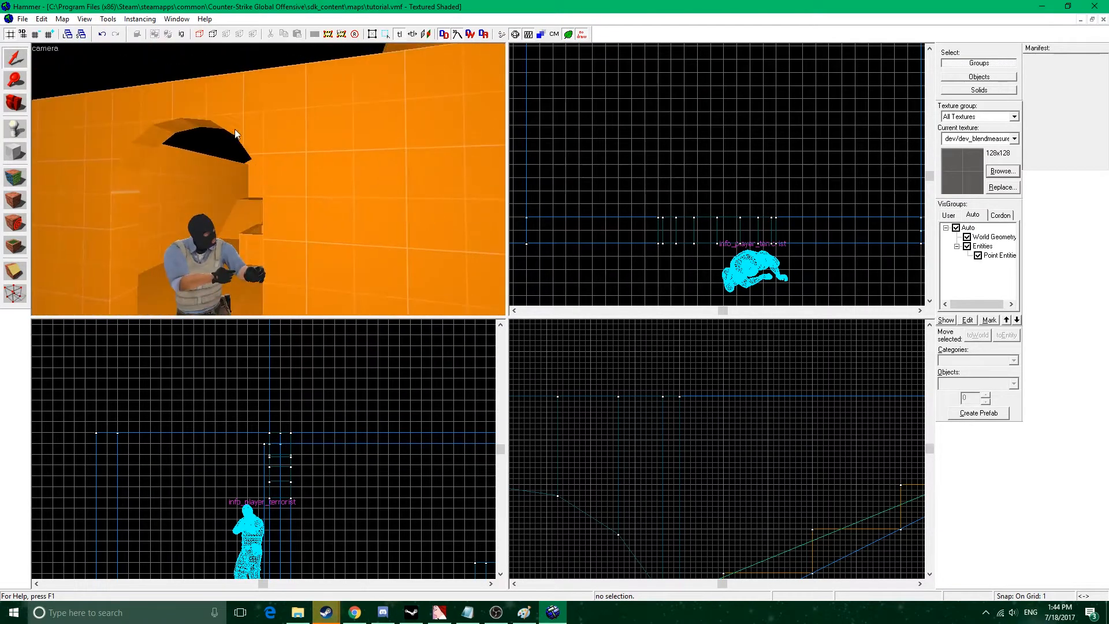
click(233, 125)
click(255, 110)
key(a)
key(z)
Fly around the map to examine the finished archway from both sides and the overall layout.
key(z)
click(200, 185)
ctrl+click(218, 154)
ctrl+click(250, 118)
ctrl+click(283, 107)
ctrl+click(312, 101)
ctrl+click(370, 101)
ctrl+click(406, 103)
ctrl+click(430, 123)
key(ctrl+t)
key(z)
key(s)
key(w)
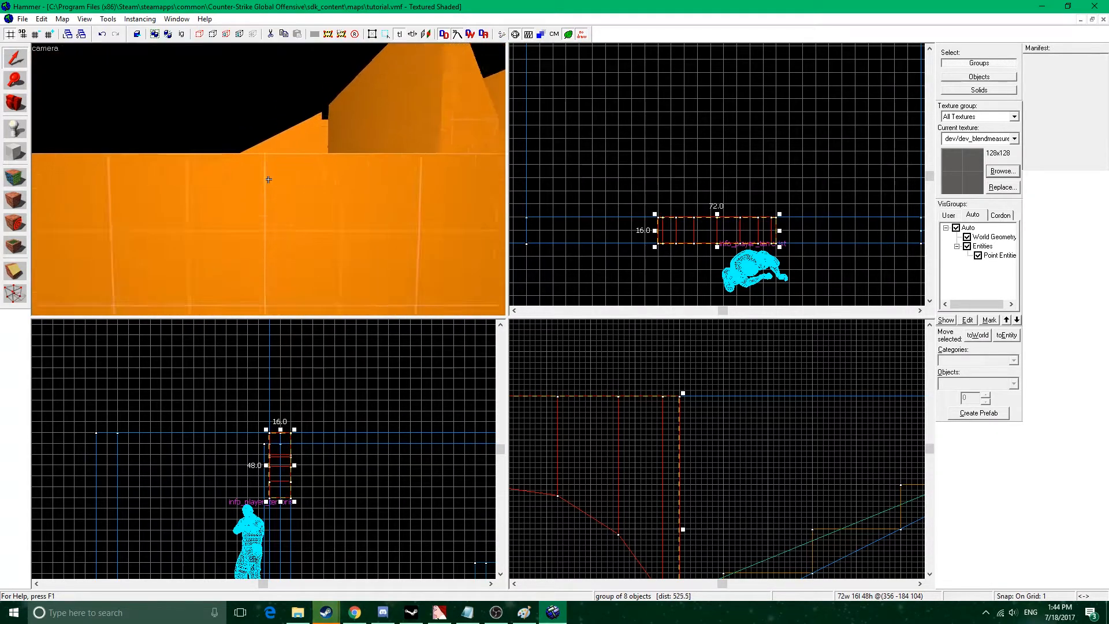
key(s)
key(a)
key(d)
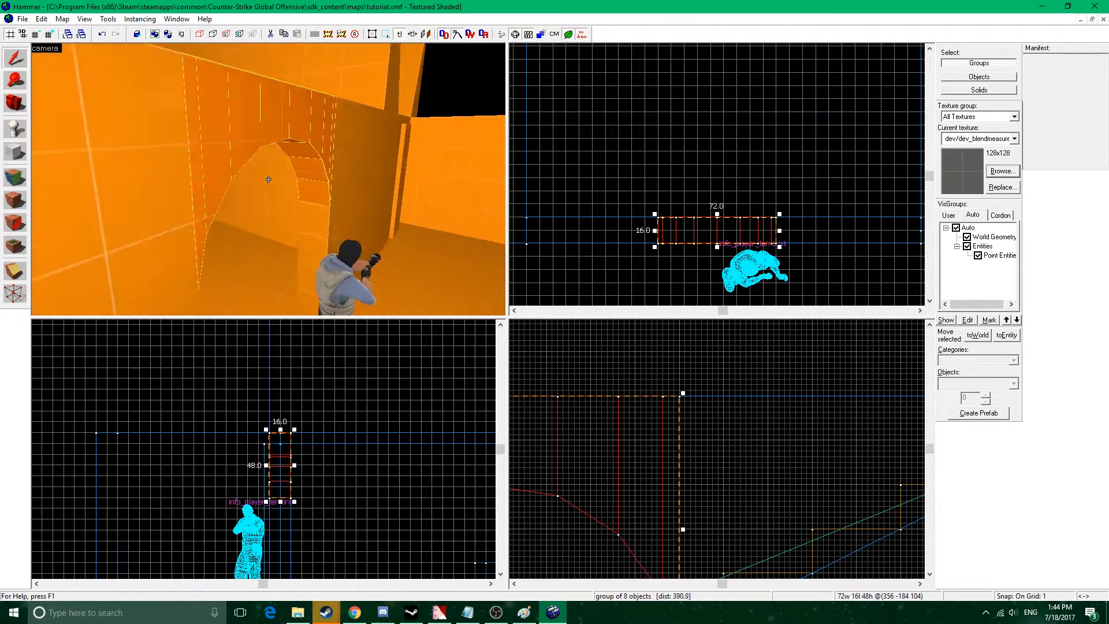
key(w)
key(s)
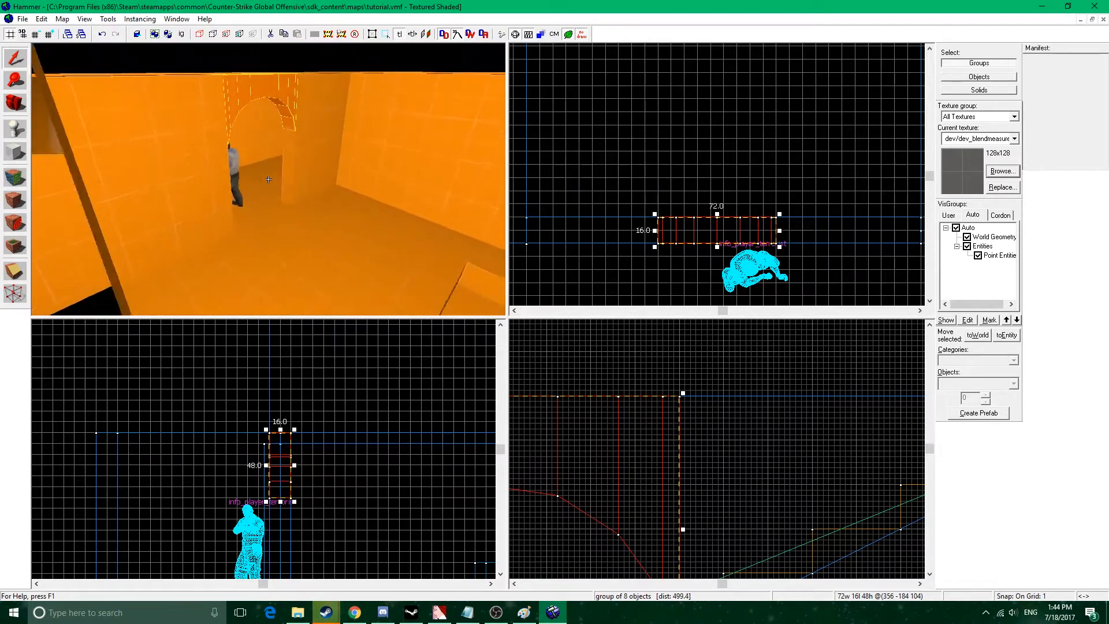
key(a)
key(s)
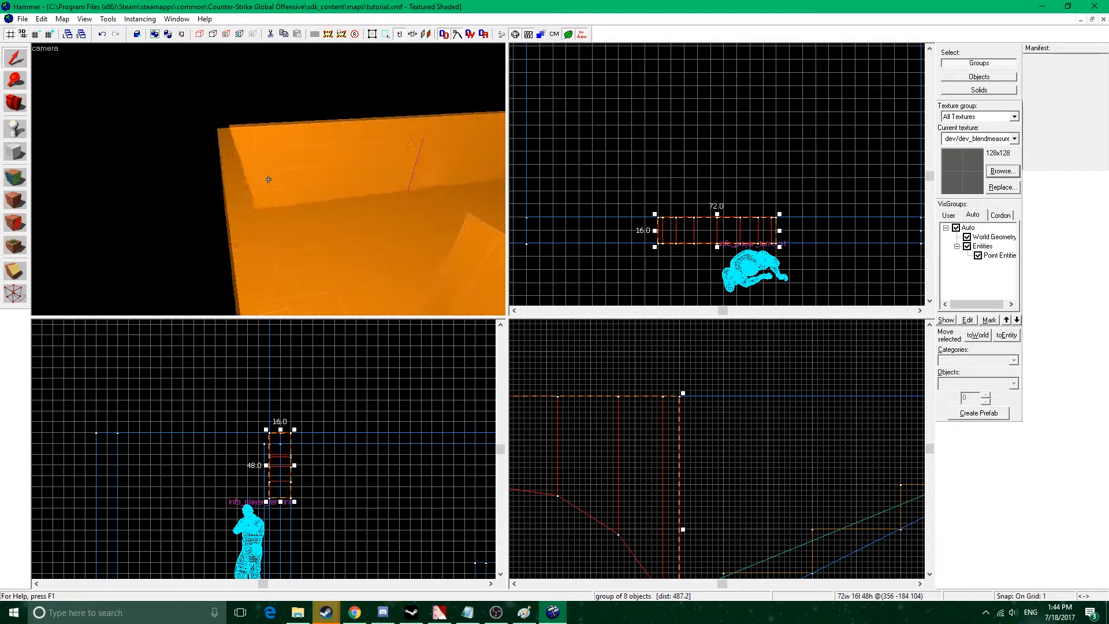
key(s)
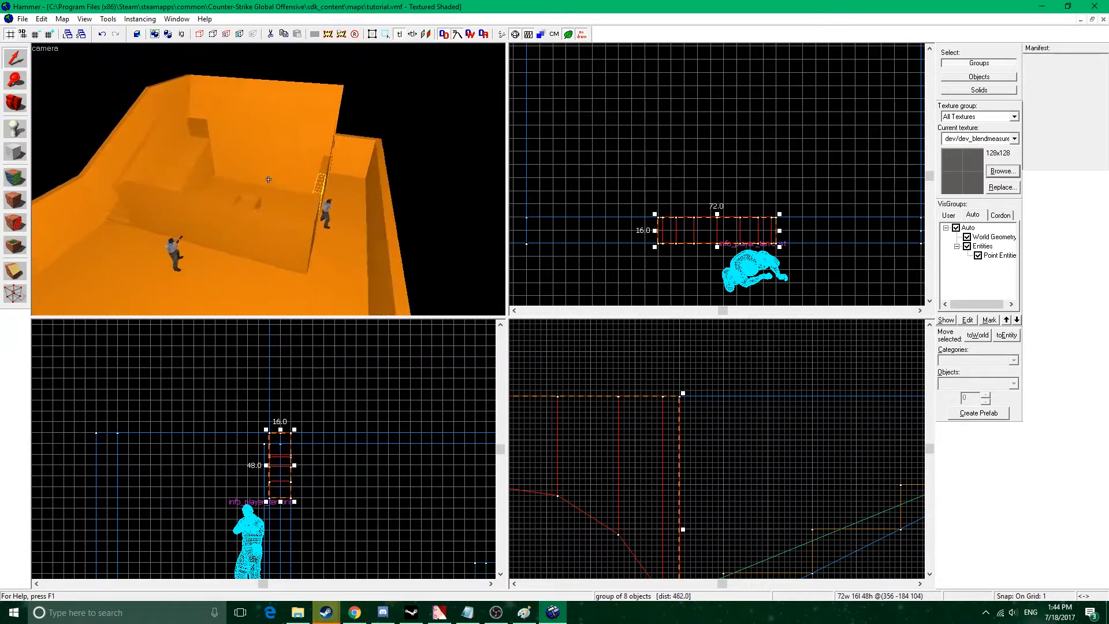
key(a)
key(w)
key(z)
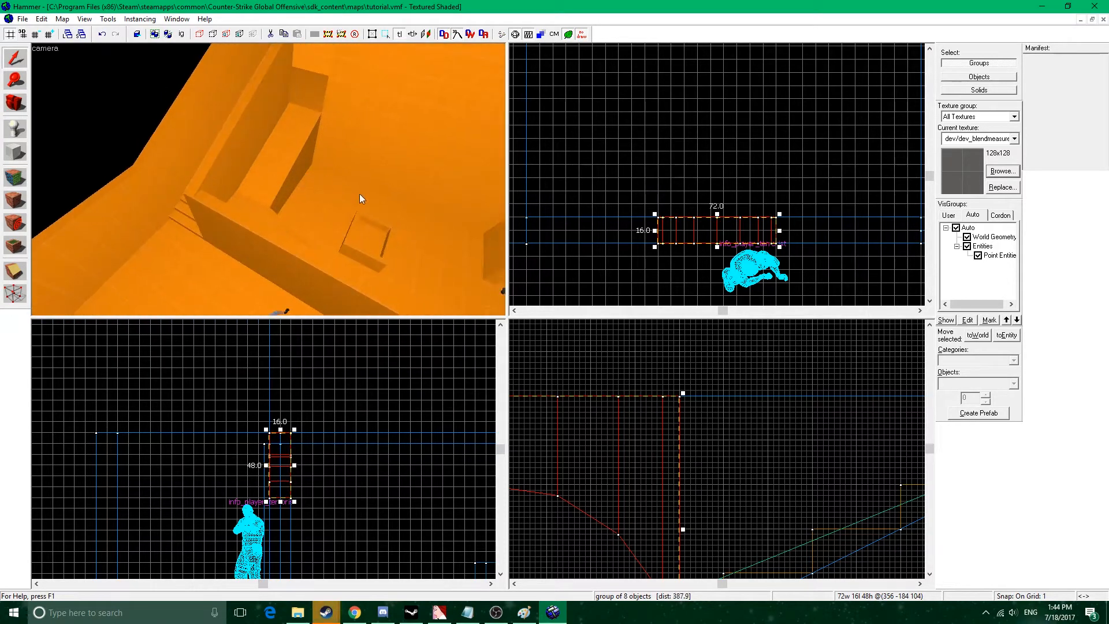
key(z)
key(s)
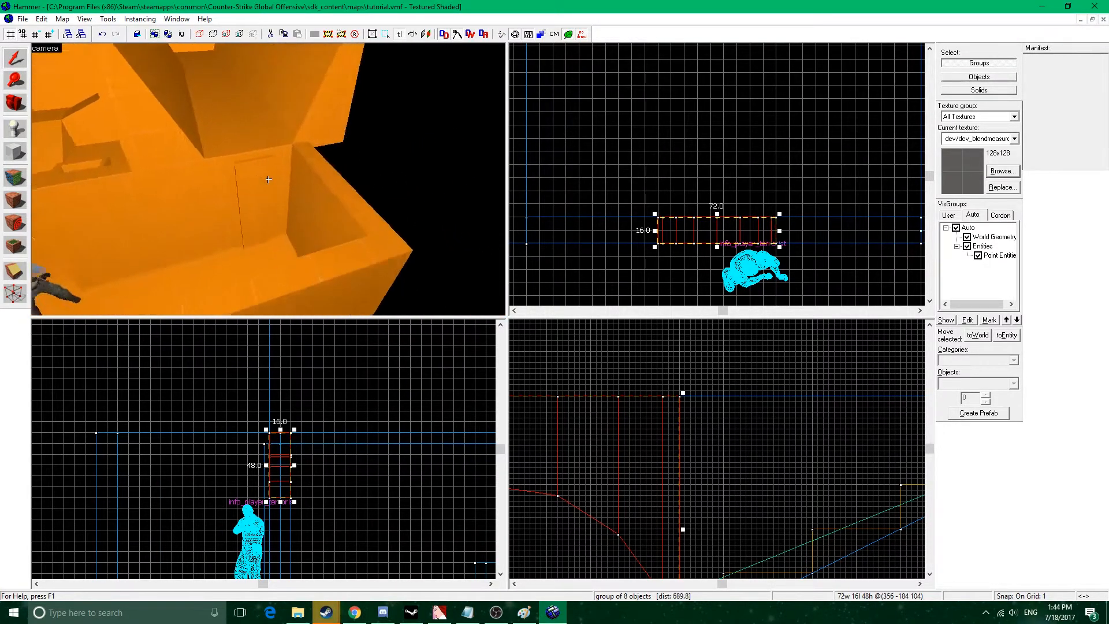
key(w)
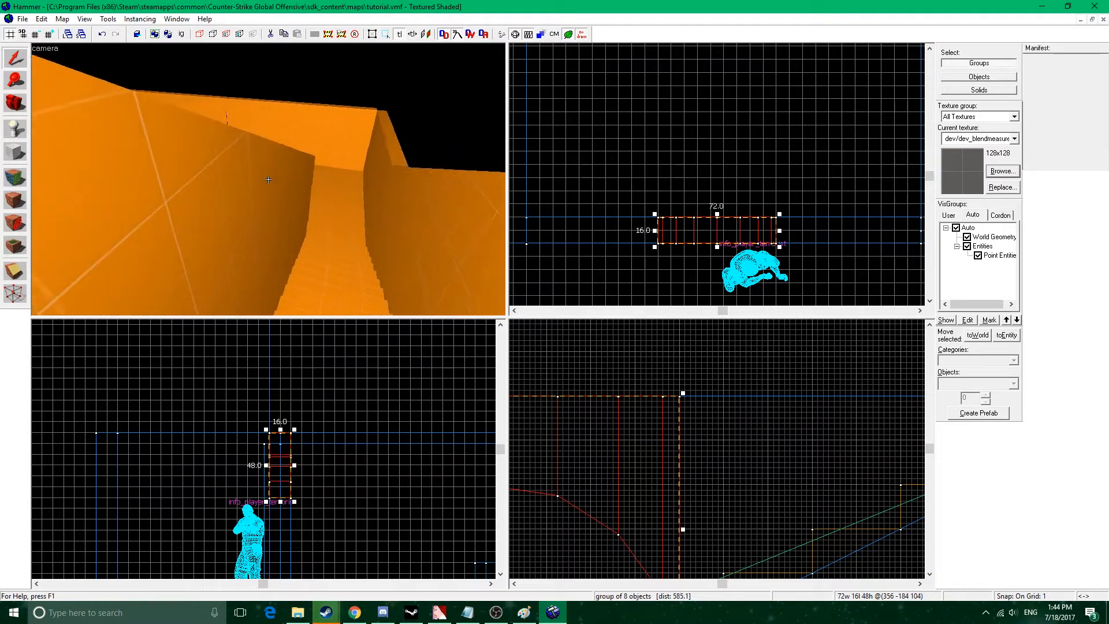
key(w)
key(s)
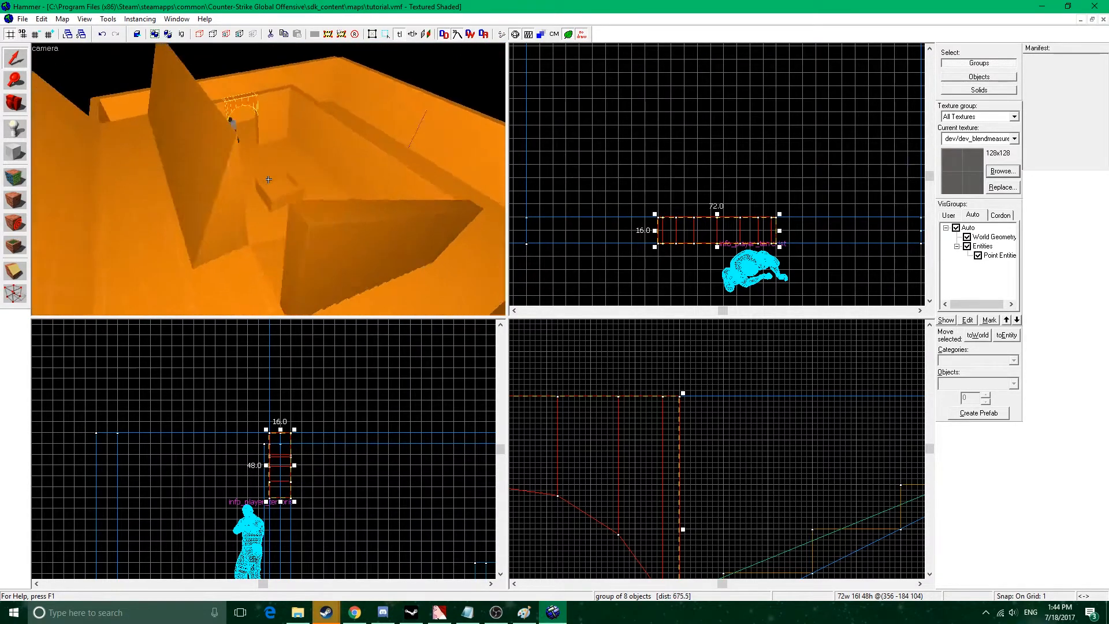
key(w)
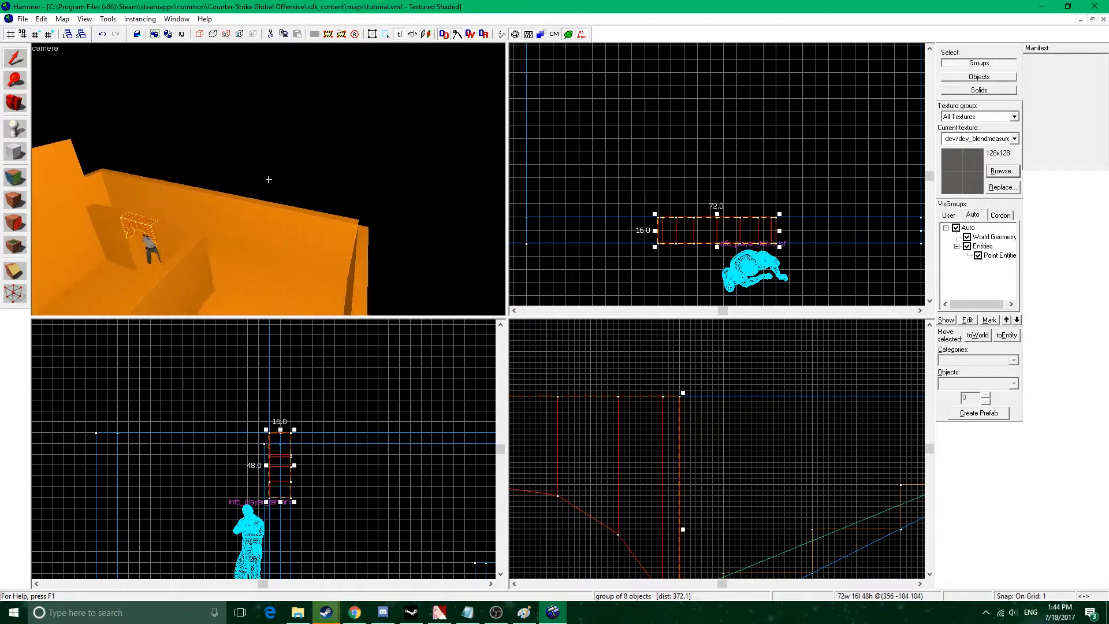
key(s)
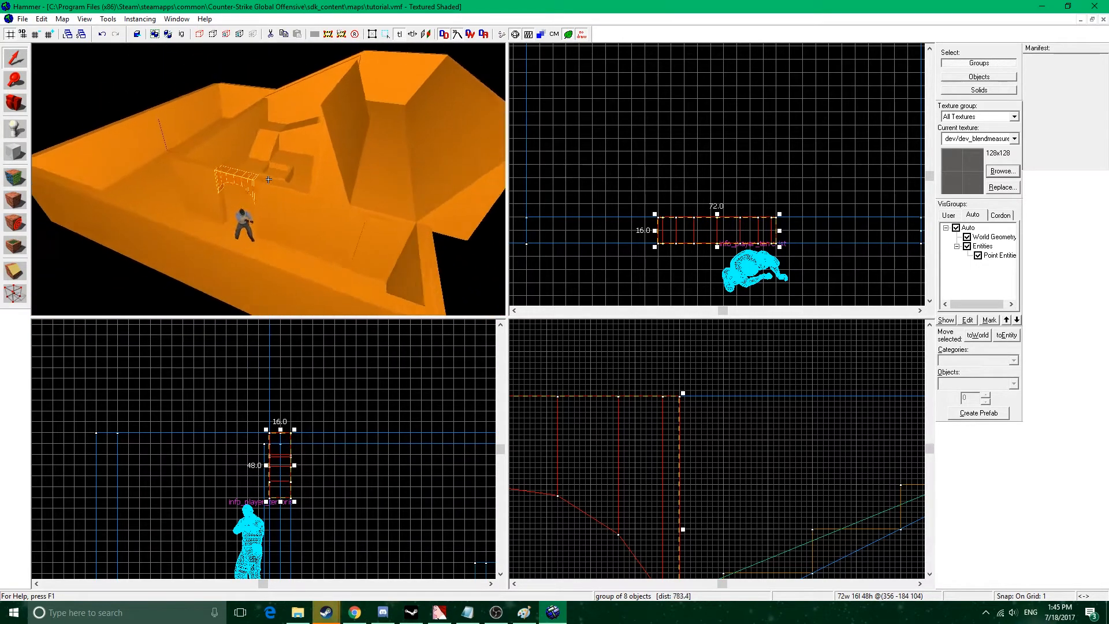
key(w)
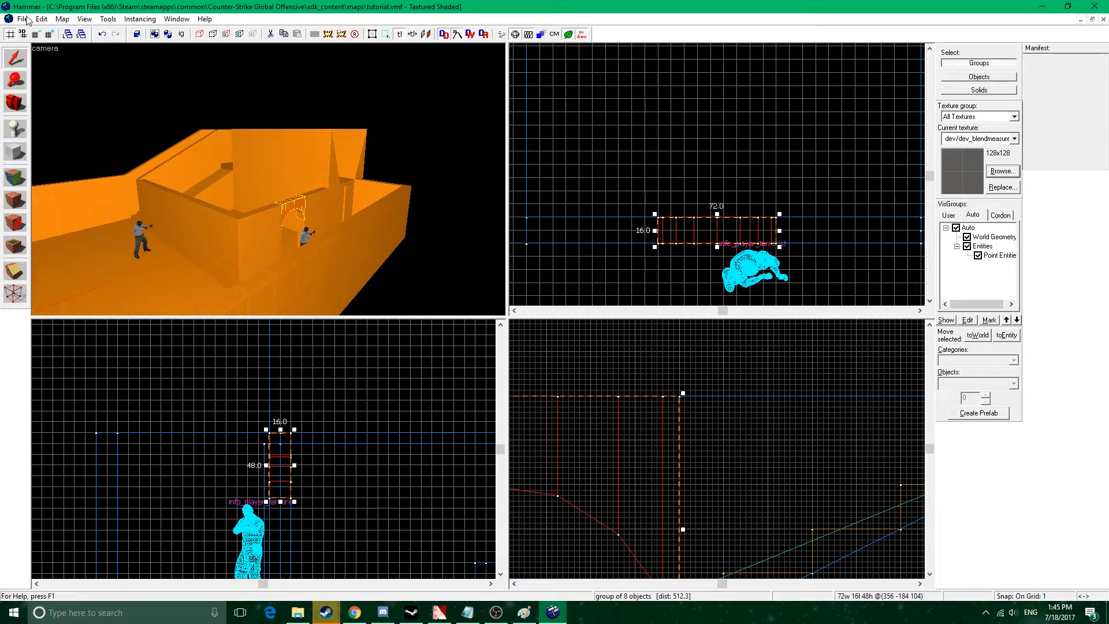
Save the map file.
click(24, 19)
click(46, 69)
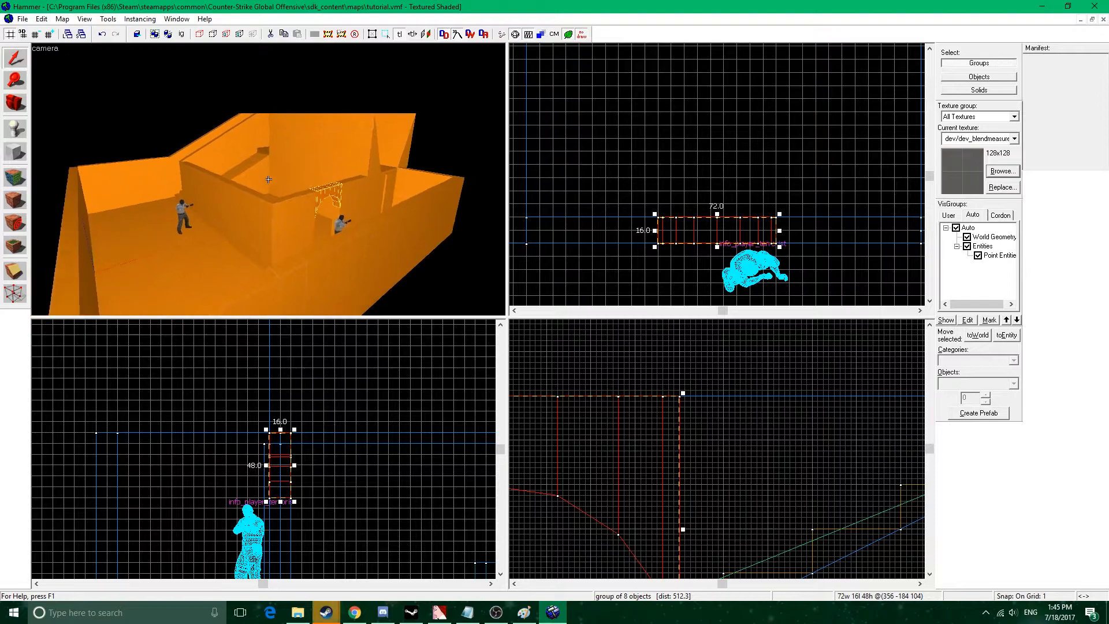
Increase the snap grid size to 16 units.
key(a)
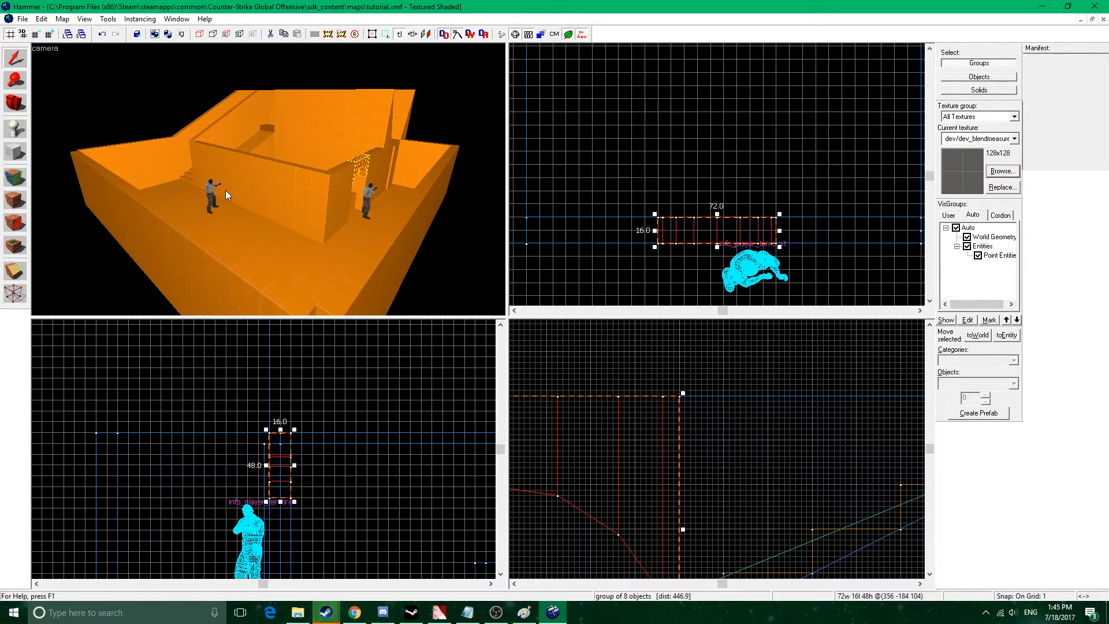
key(bracketright)
key(bracketright)
key(bracketright)
key(bracketright)
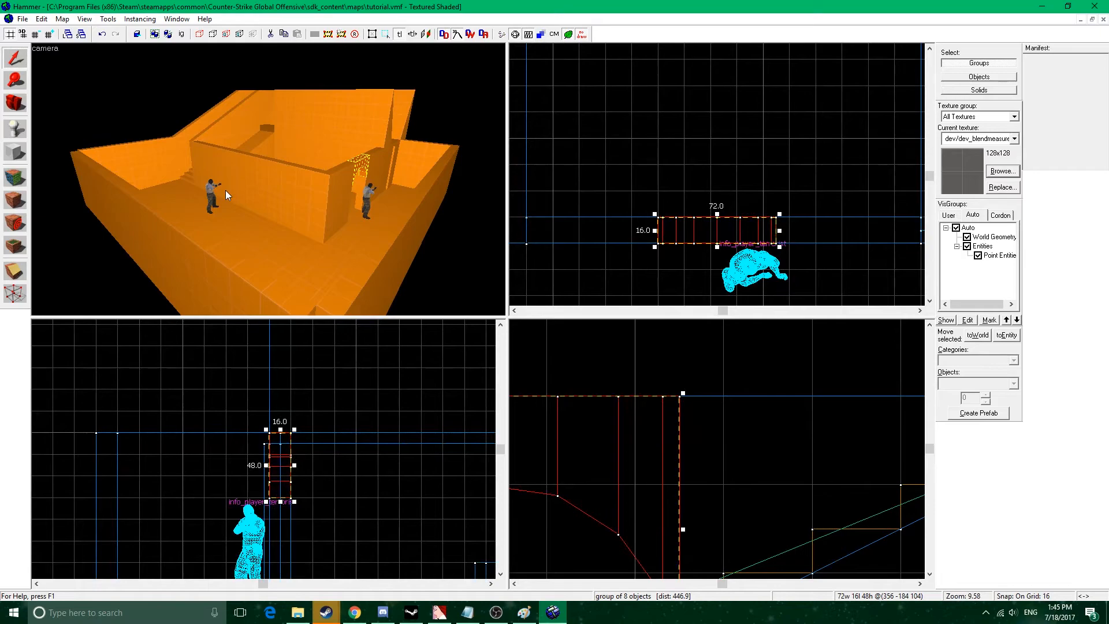